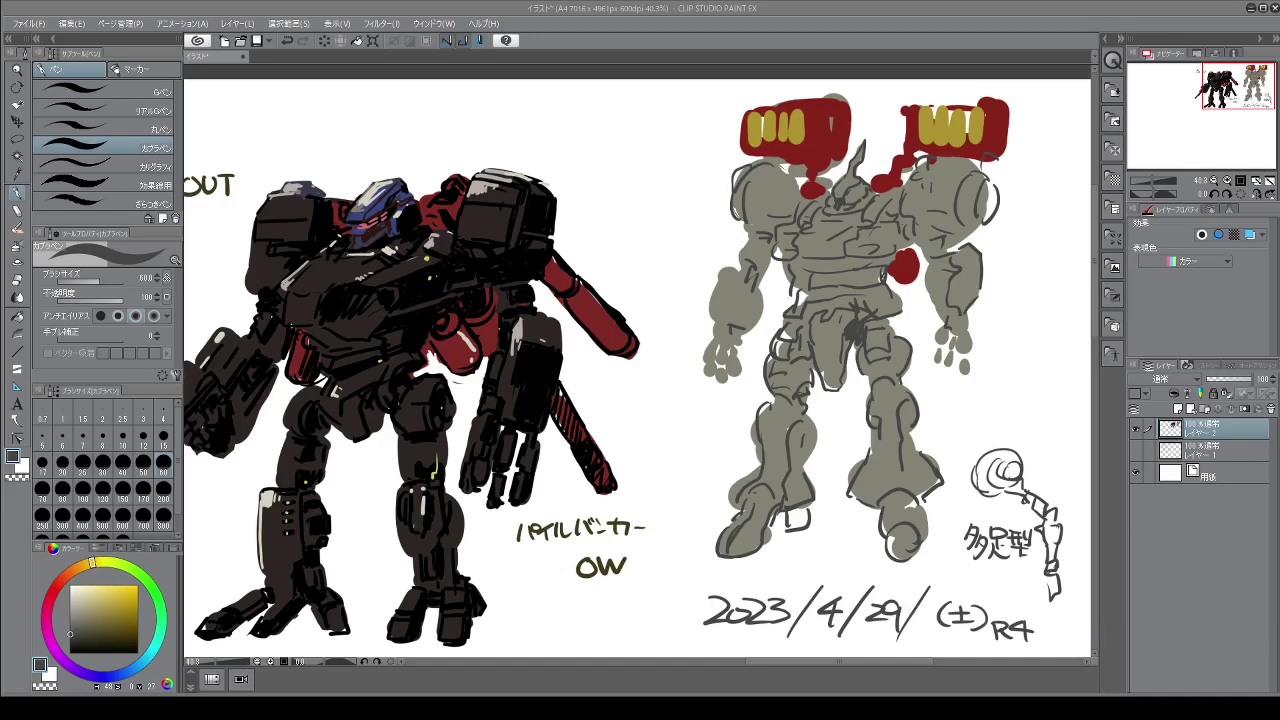
# Hide the palettes, circle the handwritten "8/25 OUT" note and sketch finger lines on the grey robot's hand
pyautogui.press('Tab')
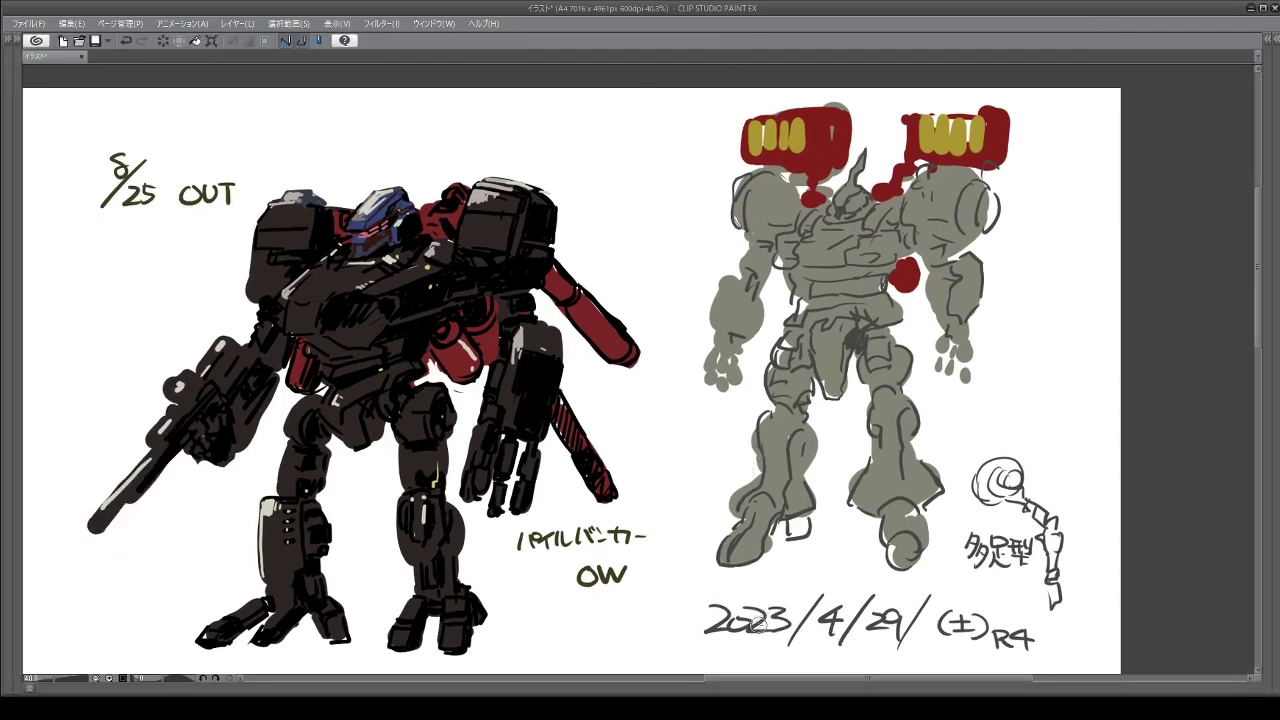
pyautogui.moveTo(795, 684); pyautogui.dragTo(752, 688)
pyautogui.scroll(-2, 937, 447)
pyautogui.scroll(1, 875, 570)
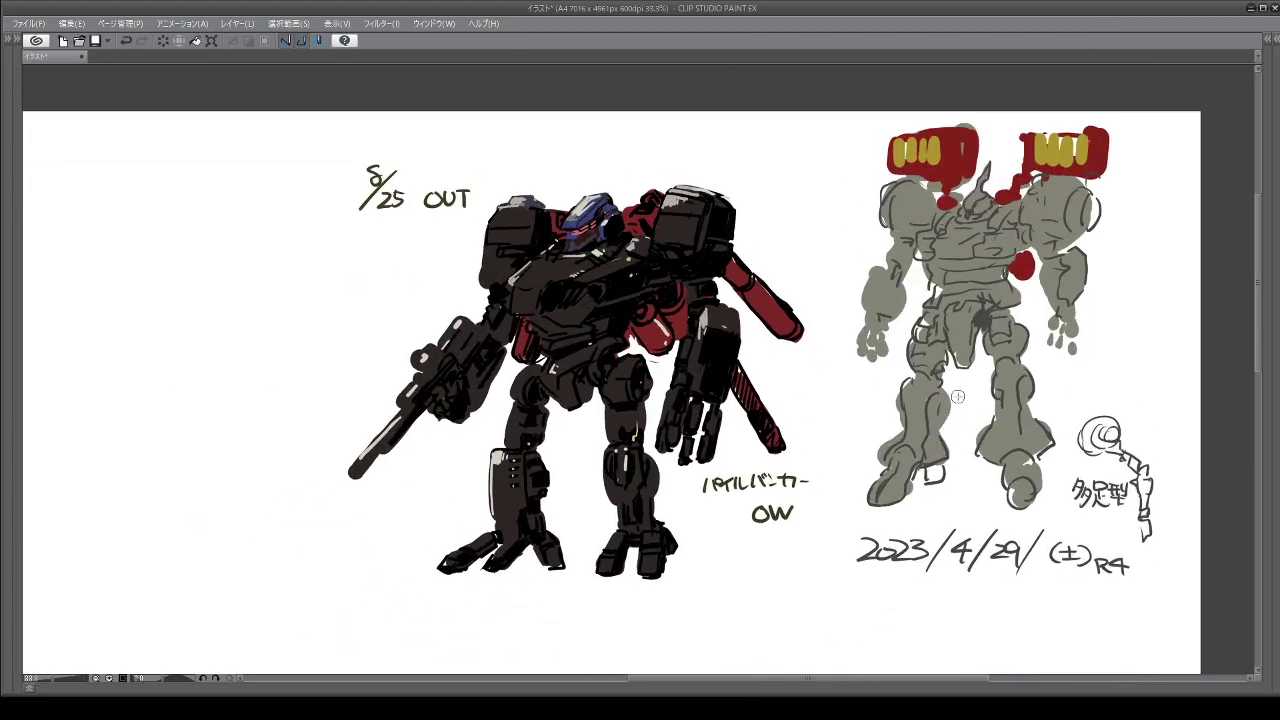
pyautogui.scroll(1, 935, 405)
pyautogui.scroll(-2, 900, 395)
pyautogui.scroll(2, 884, 363)
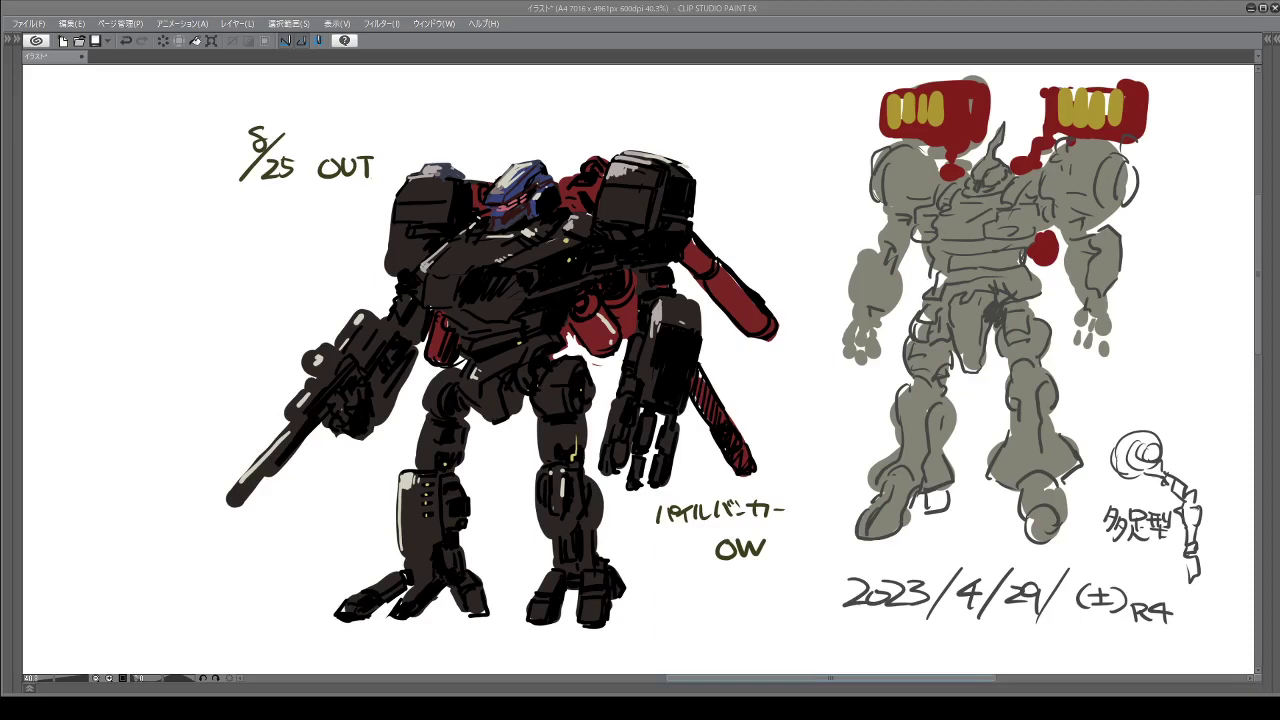
pyautogui.moveTo(860, 684); pyautogui.dragTo(859, 684)
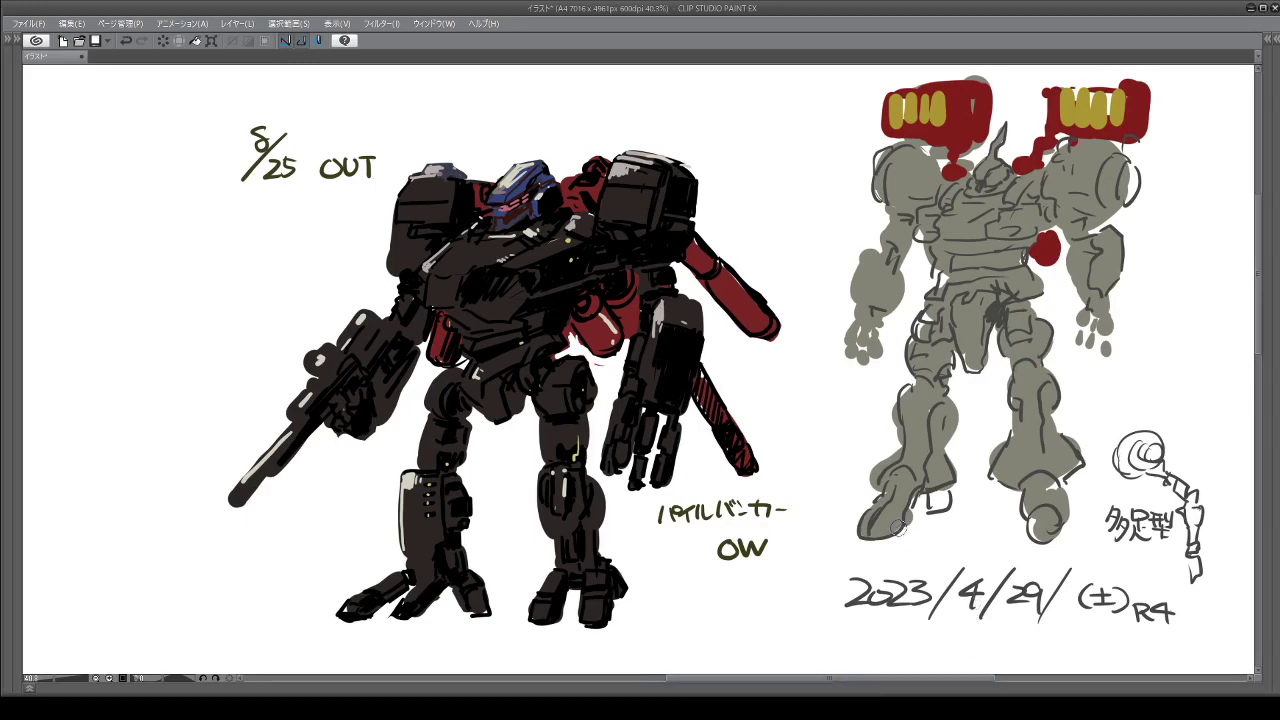
pyautogui.moveTo(338, 222)
pyautogui.mouseDown()
pyautogui.moveTo(206, 127)
pyautogui.moveTo(410, 168)
pyautogui.mouseUp()
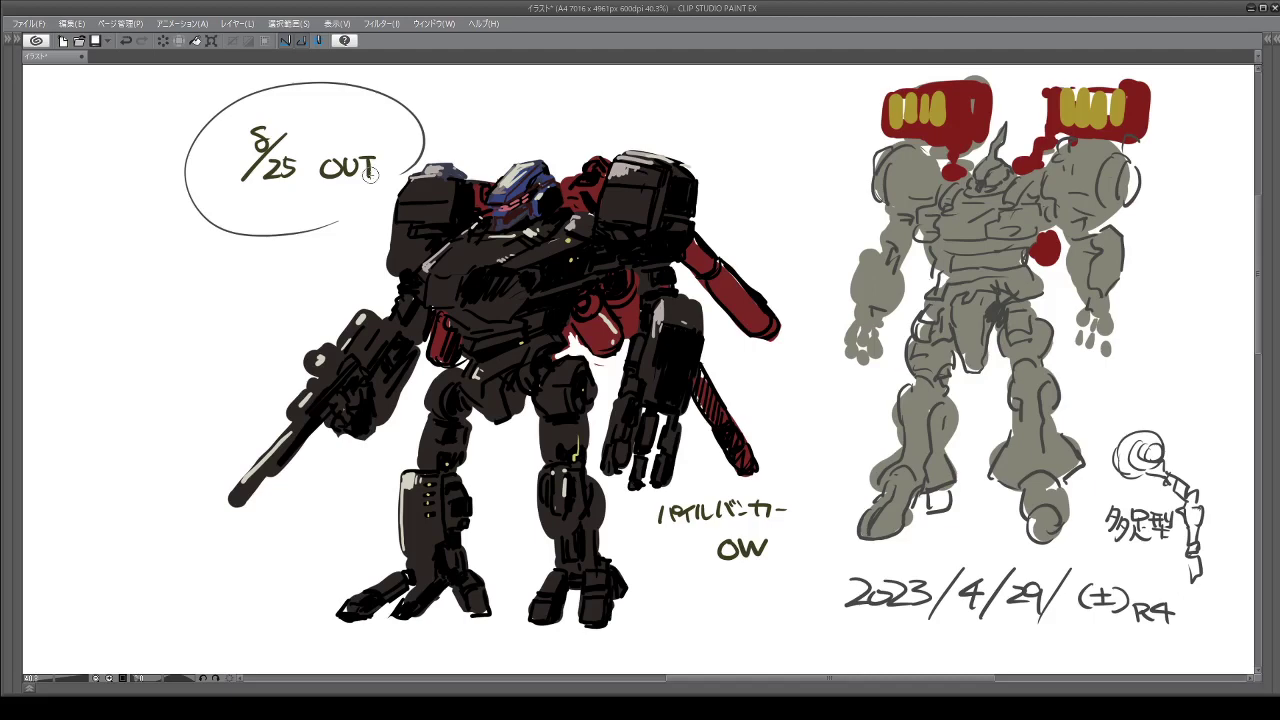
pyautogui.moveTo(1078, 304)
pyautogui.mouseDown()
pyautogui.moveTo(1112, 313)
pyautogui.moveTo(1092, 311)
pyautogui.moveTo(1108, 327)
pyautogui.moveTo(1085, 346)
pyautogui.moveTo(1107, 335)
pyautogui.moveTo(1106, 351)
pyautogui.moveTo(1076, 339)
pyautogui.mouseUp()
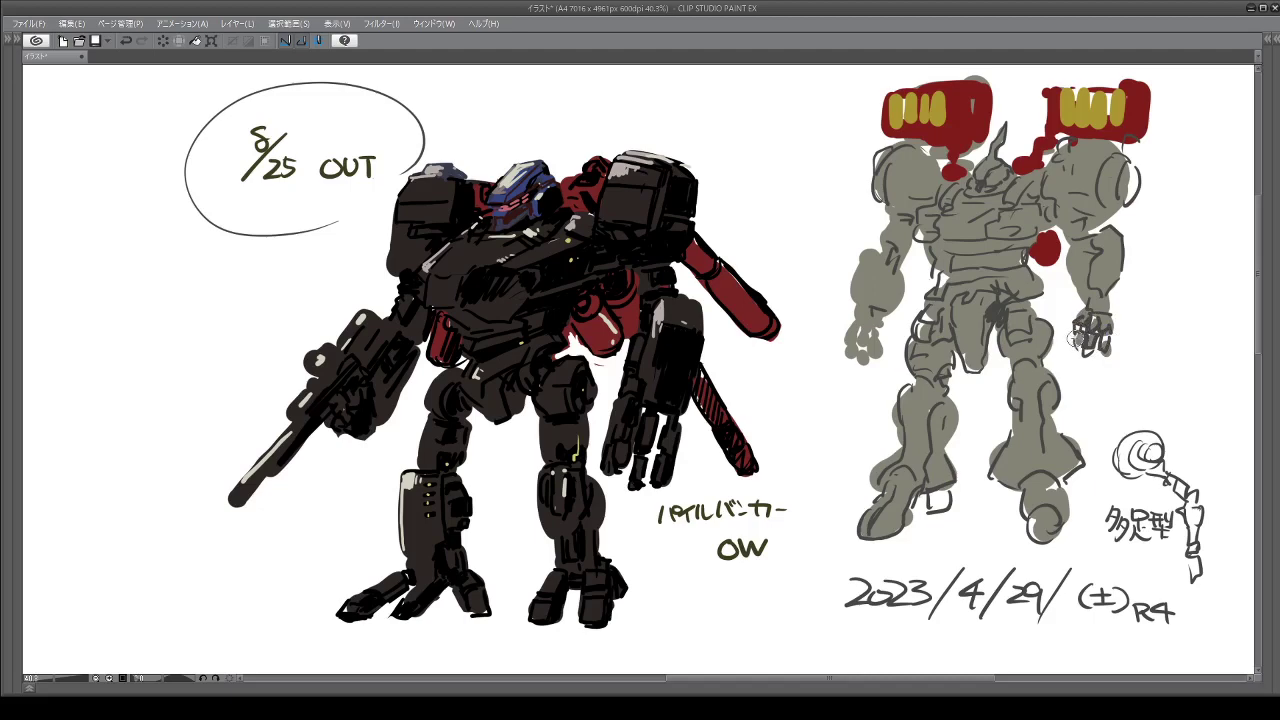
# Handwrite "アリーナ" below the circled "8/25 OUT" note
pyautogui.moveTo(190, 285); pyautogui.dragTo(210, 289)
pyautogui.moveTo(207, 285)
pyautogui.mouseDown()
pyautogui.moveTo(203, 298)
pyautogui.moveTo(218, 294)
pyautogui.mouseUp()
pyautogui.moveTo(227, 279)
pyautogui.mouseDown()
pyautogui.moveTo(224, 298)
pyautogui.moveTo(252, 285)
pyautogui.mouseUp()
pyautogui.moveTo(256, 283)
pyautogui.mouseDown()
pyautogui.moveTo(278, 282)
pyautogui.moveTo(262, 300)
pyautogui.mouseUp()
pyautogui.moveTo(192, 281); pyautogui.dragTo(214, 279)
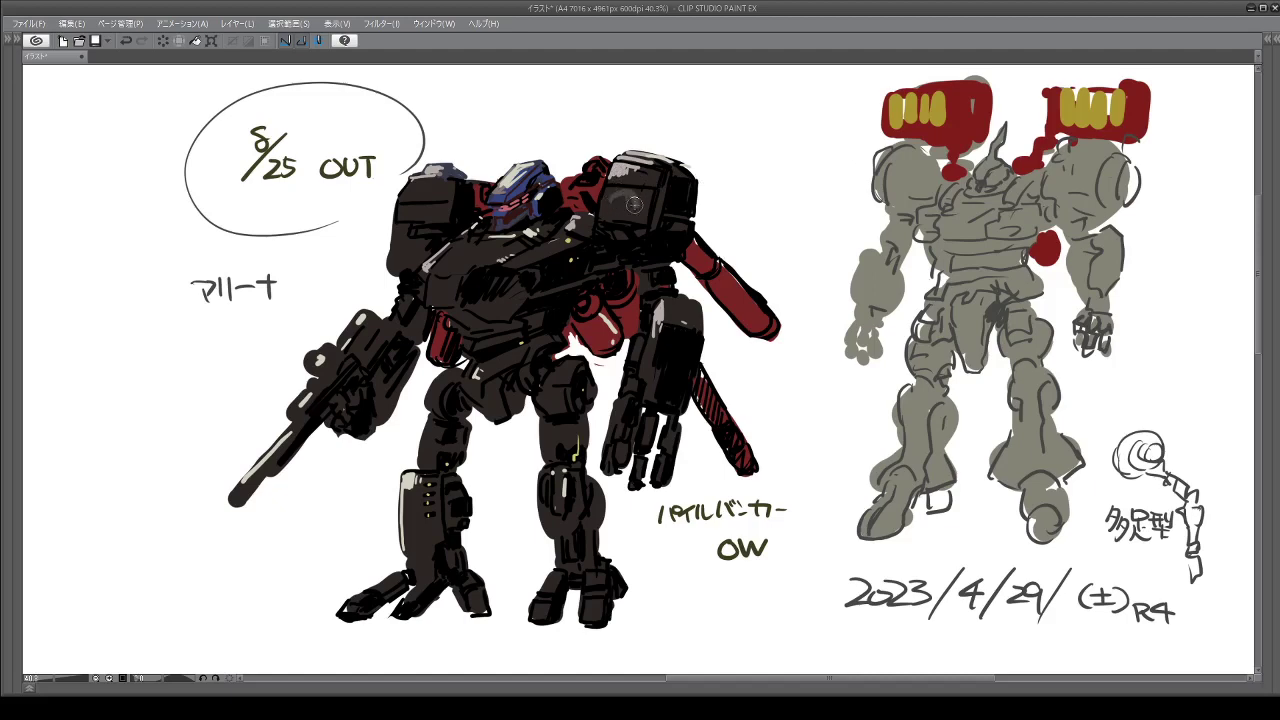
# Add grey accents to the black robot's armor and legs and dark shading strokes to the grey robot's shoulders and foot
pyautogui.moveTo(621, 198)
pyautogui.mouseDown()
pyautogui.moveTo(622, 212)
pyautogui.moveTo(644, 210)
pyautogui.moveTo(628, 180)
pyautogui.mouseUp()
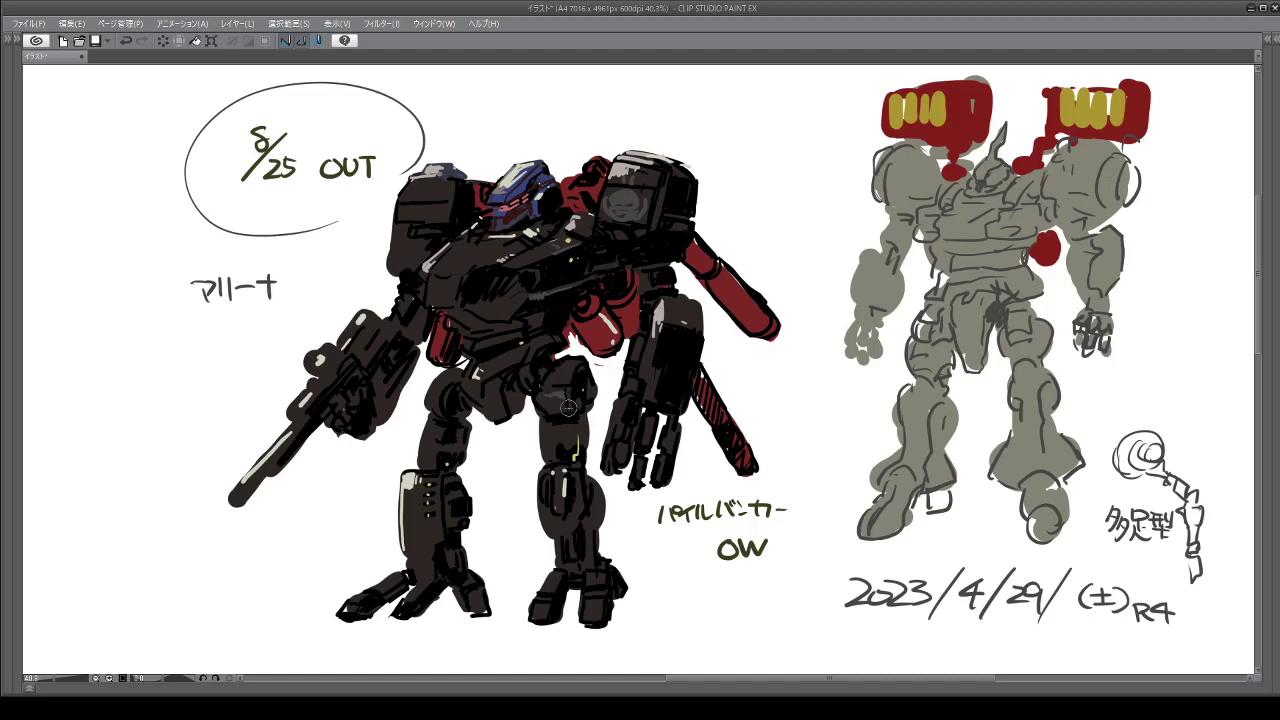
pyautogui.moveTo(444, 395)
pyautogui.mouseDown()
pyautogui.moveTo(430, 402)
pyautogui.moveTo(436, 441)
pyautogui.mouseUp()
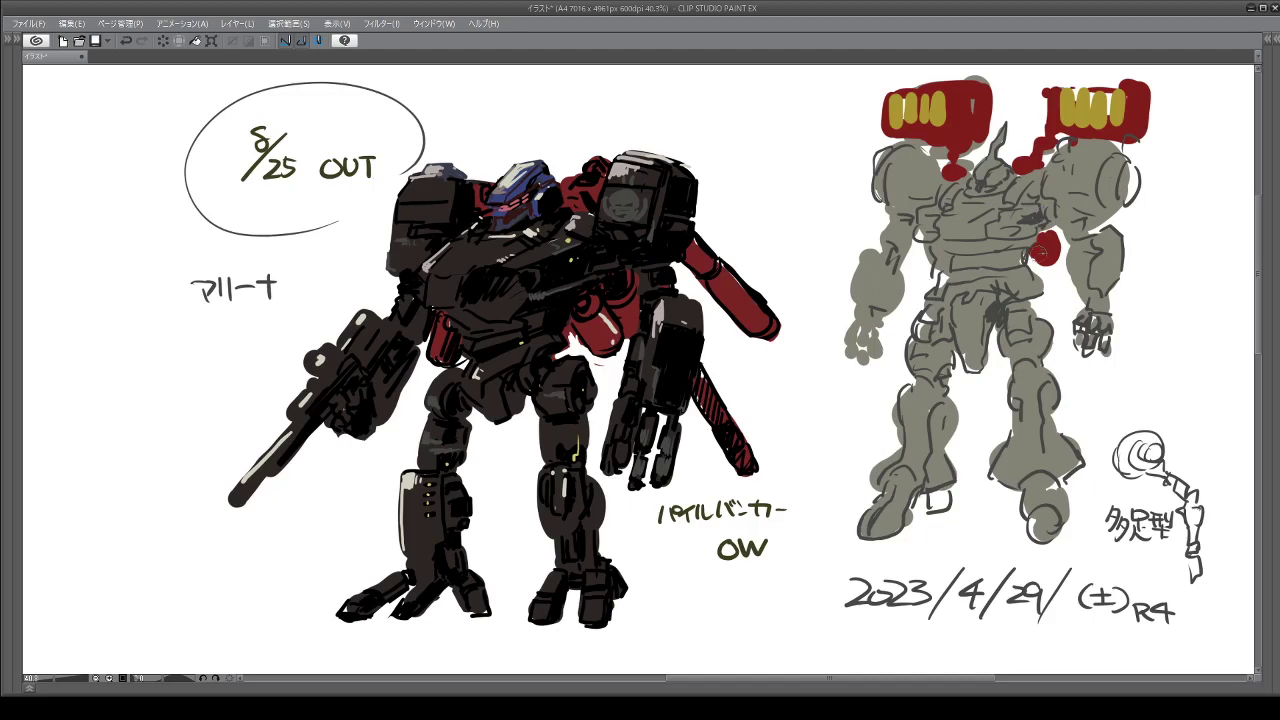
pyautogui.moveTo(1131, 166)
pyautogui.mouseDown()
pyautogui.moveTo(1130, 195)
pyautogui.moveTo(1124, 182)
pyautogui.mouseUp()
pyautogui.moveTo(888, 178); pyautogui.dragTo(868, 204)
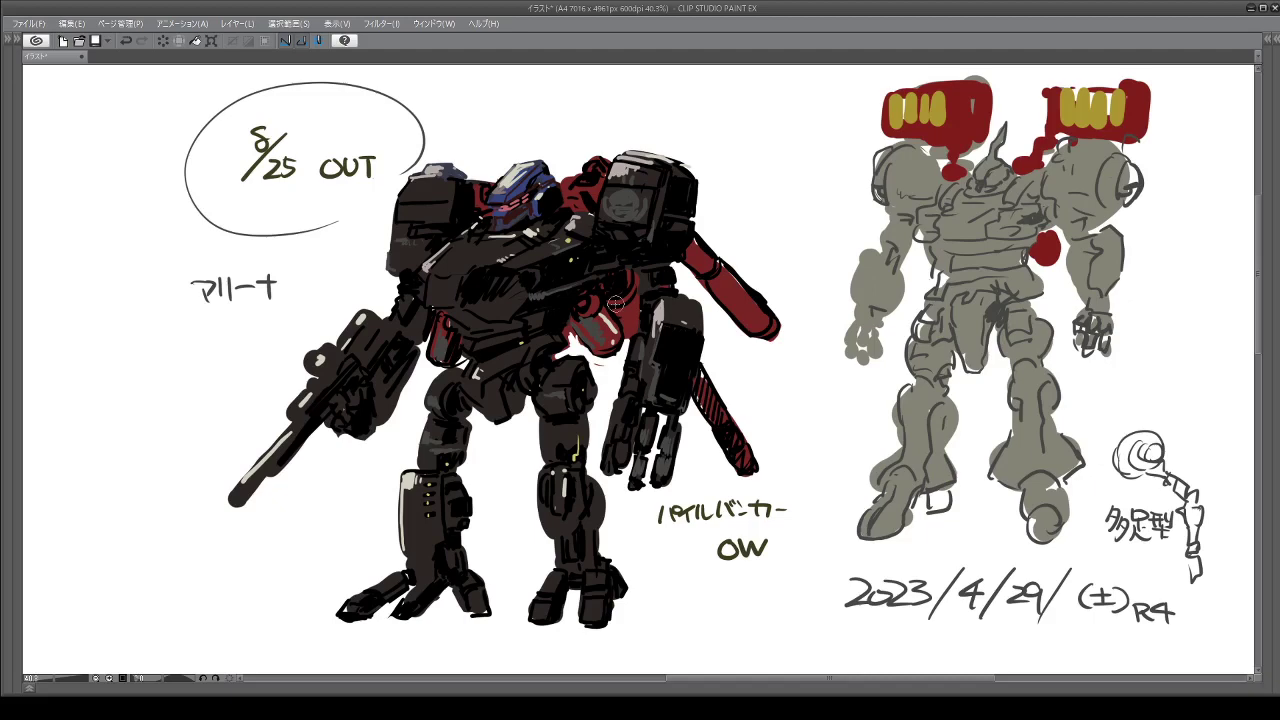
pyautogui.moveTo(935, 482)
pyautogui.mouseDown()
pyautogui.moveTo(925, 505)
pyautogui.moveTo(955, 493)
pyautogui.mouseUp()
# Bring back the palettes, hide the robot drawing's layer and add a new raster layer above it
pyautogui.press('Tab')
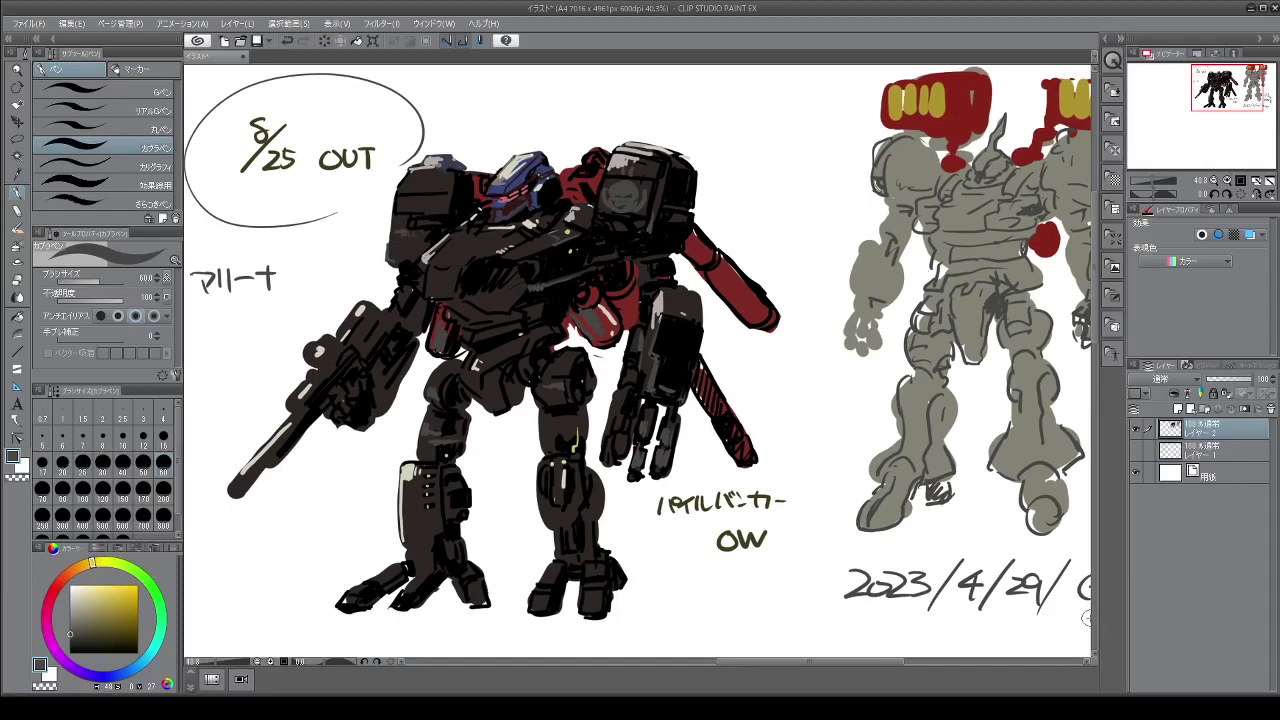
pyautogui.click(1136, 429)
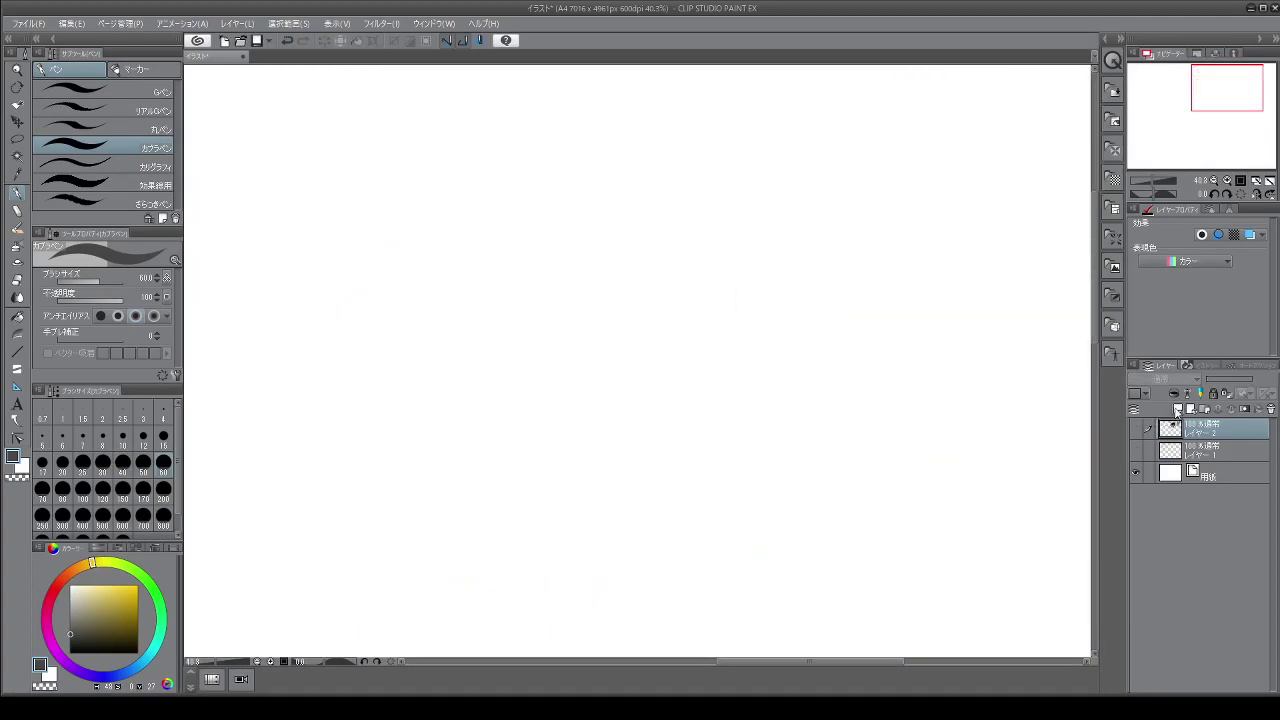
pyautogui.click(1177, 409)
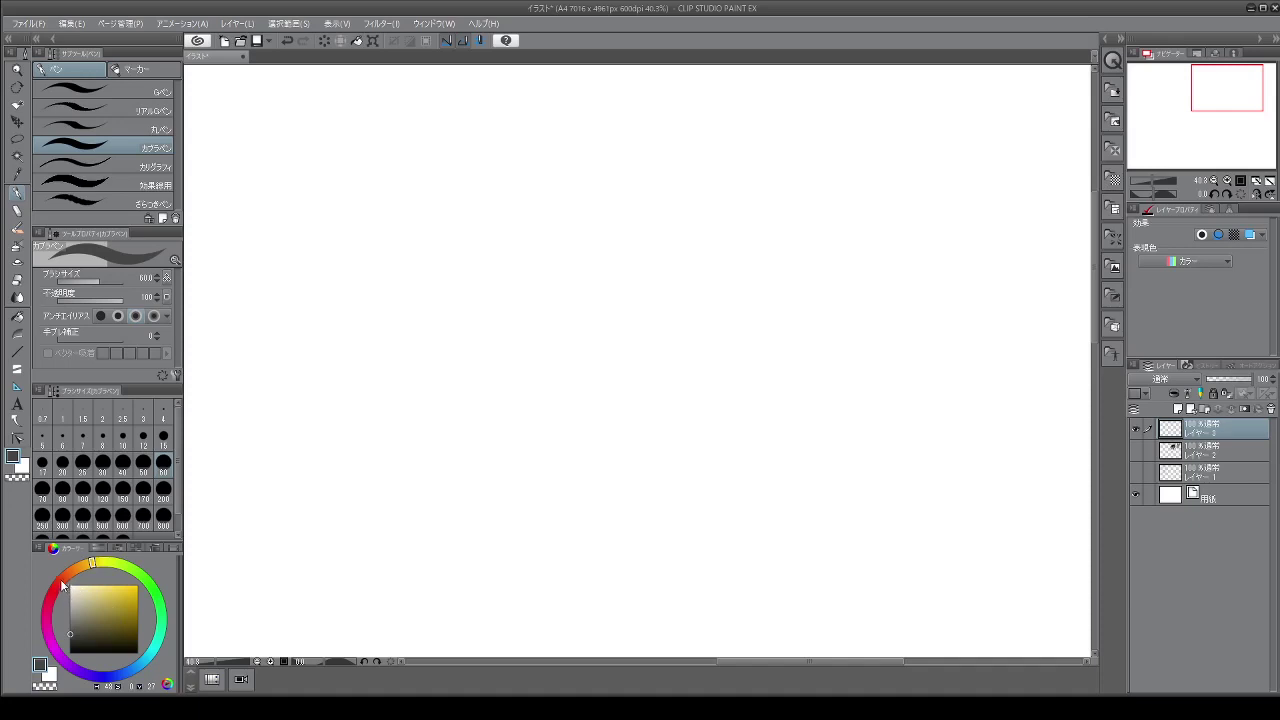
# Choose a muted red colour and brush size 800, and block in an oval head silhouette on the canvas
pyautogui.click(61, 580)
pyautogui.click(111, 608)
pyautogui.click(163, 518)
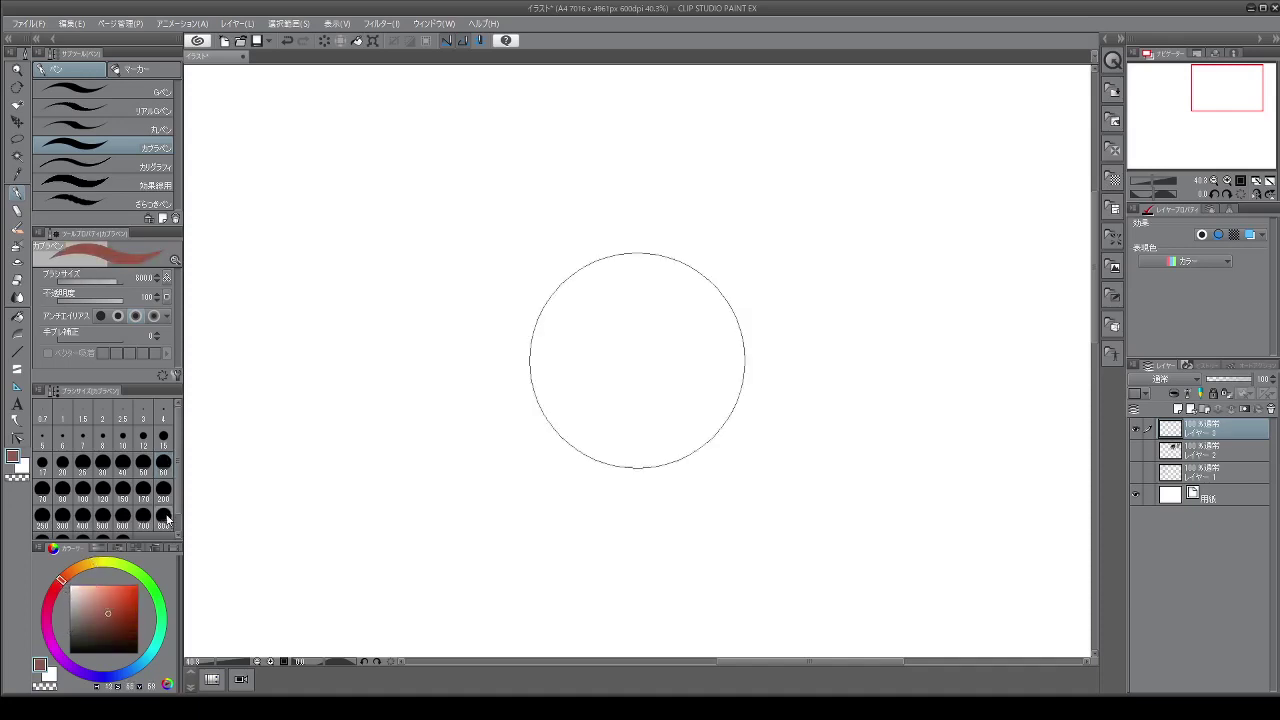
pyautogui.moveTo(658, 245)
pyautogui.mouseDown()
pyautogui.moveTo(745, 211)
pyautogui.moveTo(661, 183)
pyautogui.moveTo(711, 230)
pyautogui.moveTo(693, 151)
pyautogui.moveTo(764, 191)
pyautogui.moveTo(715, 178)
pyautogui.moveTo(717, 155)
pyautogui.moveTo(733, 155)
pyautogui.moveTo(765, 189)
pyautogui.moveTo(715, 236)
pyautogui.moveTo(674, 176)
pyautogui.moveTo(674, 259)
pyautogui.moveTo(655, 184)
pyautogui.moveTo(683, 228)
pyautogui.moveTo(690, 285)
pyautogui.moveTo(716, 281)
pyautogui.moveTo(760, 223)
pyautogui.moveTo(708, 278)
pyautogui.moveTo(761, 246)
pyautogui.moveTo(722, 253)
pyautogui.moveTo(700, 286)
pyautogui.mouseUp()
# Handwrite the word "Zelda" in red beside the head silhouette
pyautogui.moveTo(240, 136)
pyautogui.mouseDown()
pyautogui.moveTo(286, 214)
pyautogui.moveTo(309, 189)
pyautogui.moveTo(345, 214)
pyautogui.mouseUp()
pyautogui.moveTo(398, 178); pyautogui.dragTo(384, 196)
pyautogui.moveTo(396, 133); pyautogui.dragTo(398, 202)
pyautogui.moveTo(436, 180)
pyautogui.mouseDown()
pyautogui.moveTo(429, 191)
pyautogui.moveTo(449, 201)
pyautogui.mouseUp()
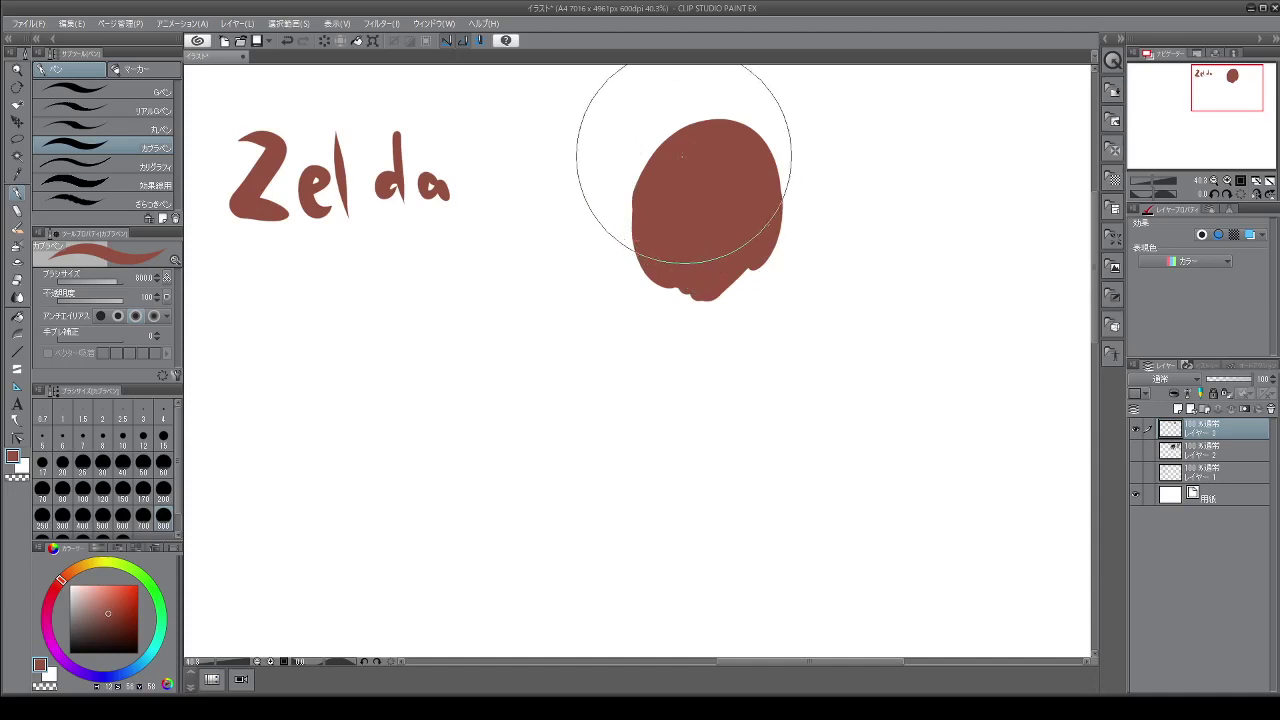
# Round out the head silhouette with a fuller crown, smoother sides and a tapered chin
pyautogui.moveTo(772, 163)
pyautogui.mouseDown()
pyautogui.moveTo(758, 194)
pyautogui.moveTo(773, 220)
pyautogui.moveTo(716, 286)
pyautogui.moveTo(658, 258)
pyautogui.moveTo(716, 300)
pyautogui.mouseUp()
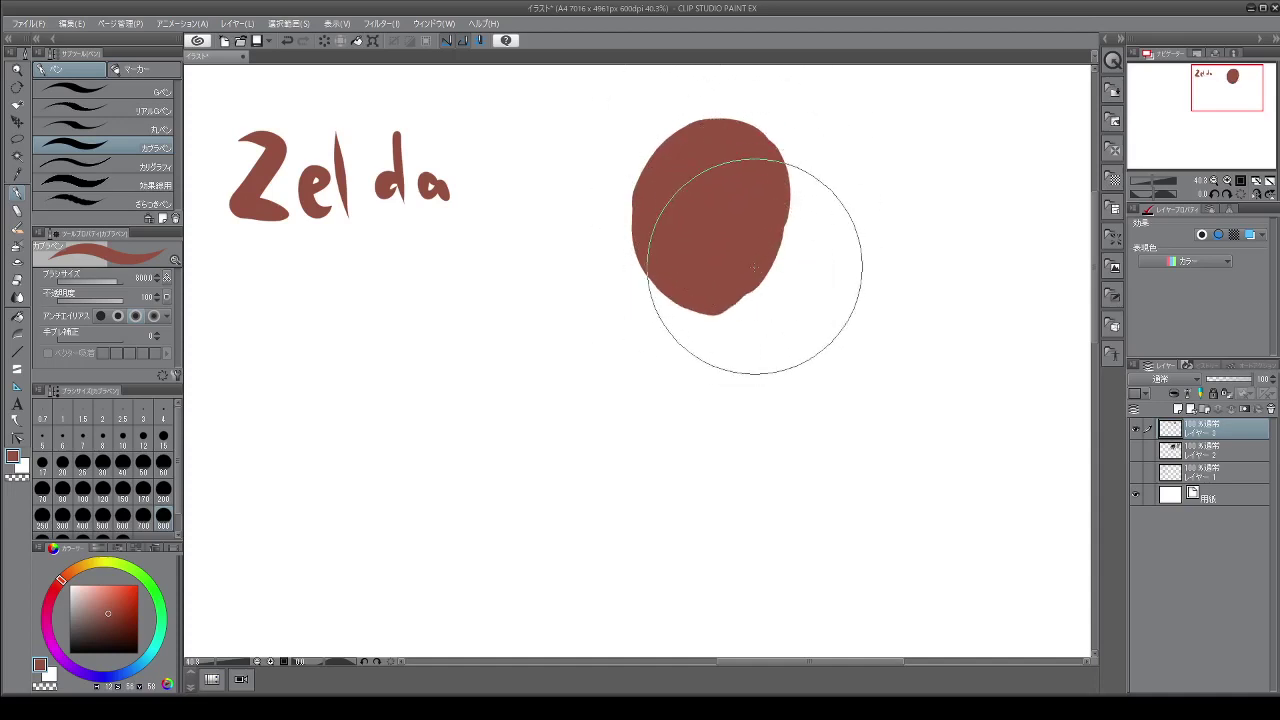
pyautogui.moveTo(757, 263); pyautogui.dragTo(766, 171)
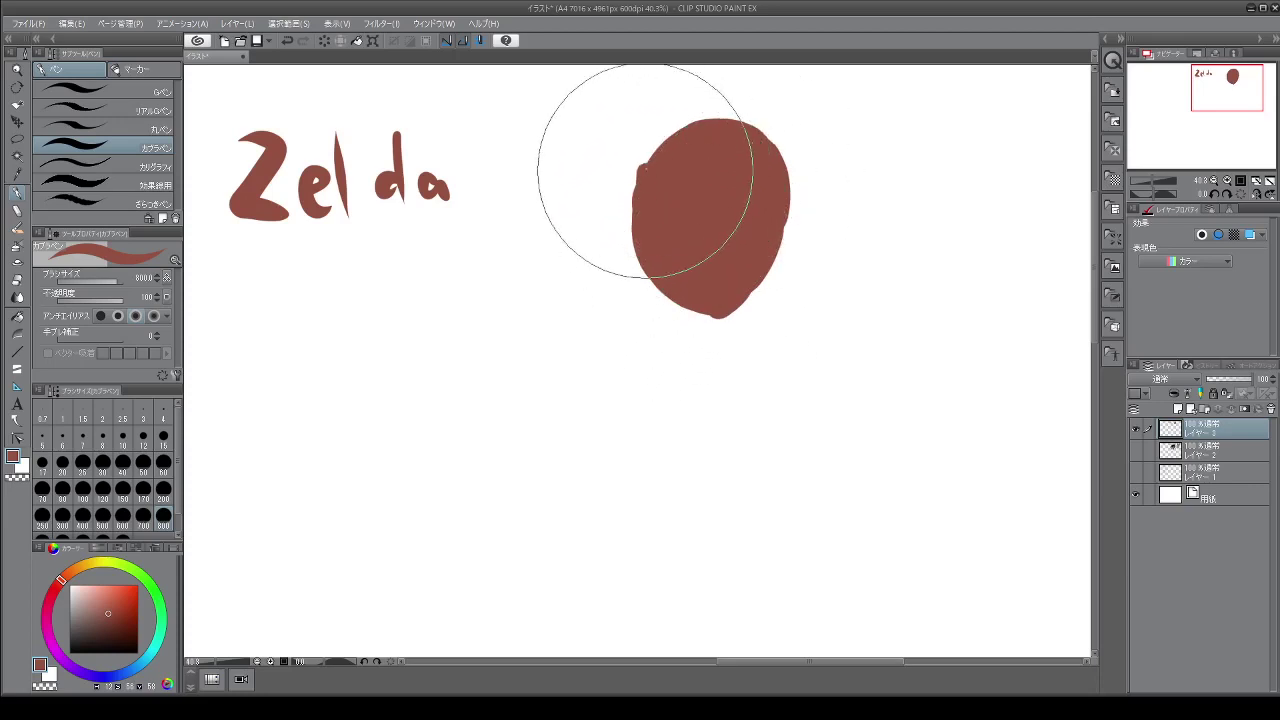
pyautogui.moveTo(646, 163)
pyautogui.mouseDown()
pyautogui.moveTo(706, 120)
pyautogui.moveTo(751, 130)
pyautogui.moveTo(768, 167)
pyautogui.mouseUp()
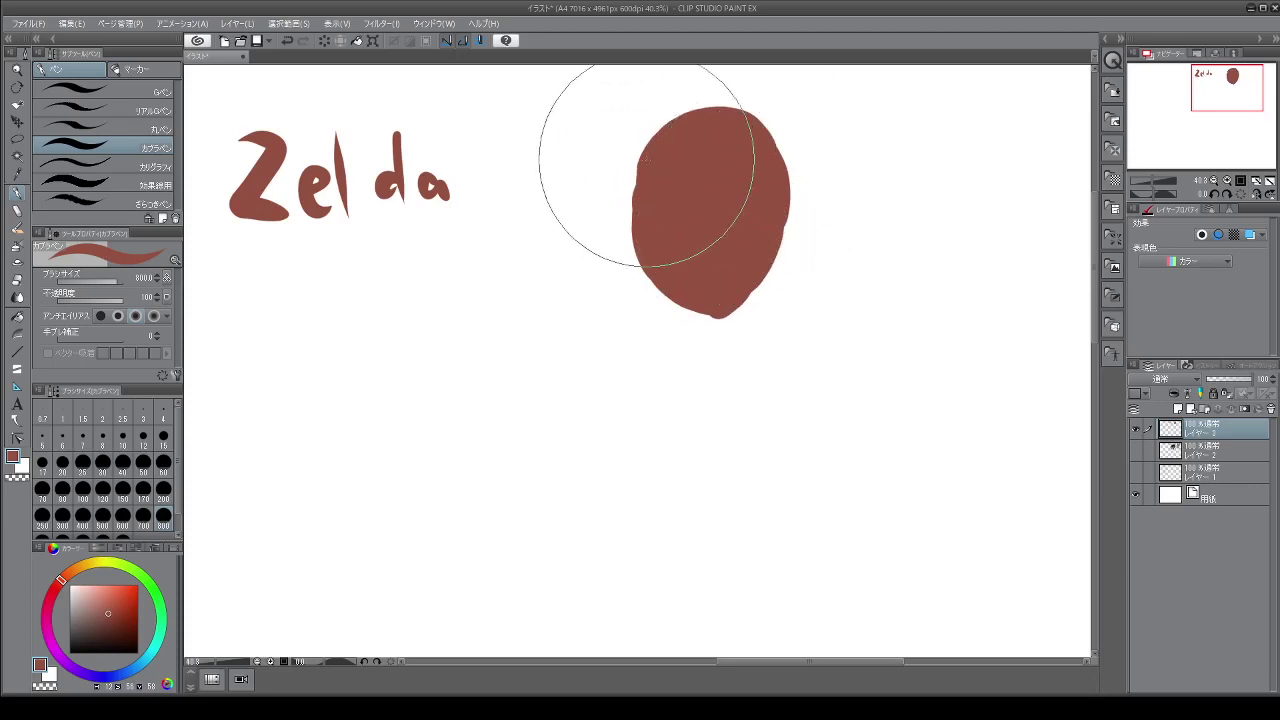
# Paint the neck and block in the shoulders and upper chest below the head
pyautogui.moveTo(694, 306); pyautogui.dragTo(690, 352)
pyautogui.moveTo(735, 310)
pyautogui.mouseDown()
pyautogui.moveTo(737, 356)
pyautogui.moveTo(705, 308)
pyautogui.moveTo(701, 356)
pyautogui.moveTo(714, 364)
pyautogui.moveTo(701, 329)
pyautogui.moveTo(689, 365)
pyautogui.moveTo(717, 371)
pyautogui.moveTo(715, 383)
pyautogui.moveTo(693, 372)
pyautogui.moveTo(666, 385)
pyautogui.moveTo(683, 420)
pyautogui.moveTo(728, 371)
pyautogui.moveTo(701, 383)
pyautogui.moveTo(693, 363)
pyautogui.moveTo(654, 403)
pyautogui.mouseUp()
pyautogui.moveTo(740, 360)
pyautogui.mouseDown()
pyautogui.moveTo(726, 442)
pyautogui.moveTo(745, 352)
pyautogui.moveTo(787, 398)
pyautogui.moveTo(692, 448)
pyautogui.moveTo(719, 395)
pyautogui.moveTo(679, 388)
pyautogui.moveTo(688, 370)
pyautogui.moveTo(635, 401)
pyautogui.moveTo(686, 468)
pyautogui.moveTo(673, 417)
pyautogui.moveTo(706, 454)
pyautogui.moveTo(702, 420)
pyautogui.mouseUp()
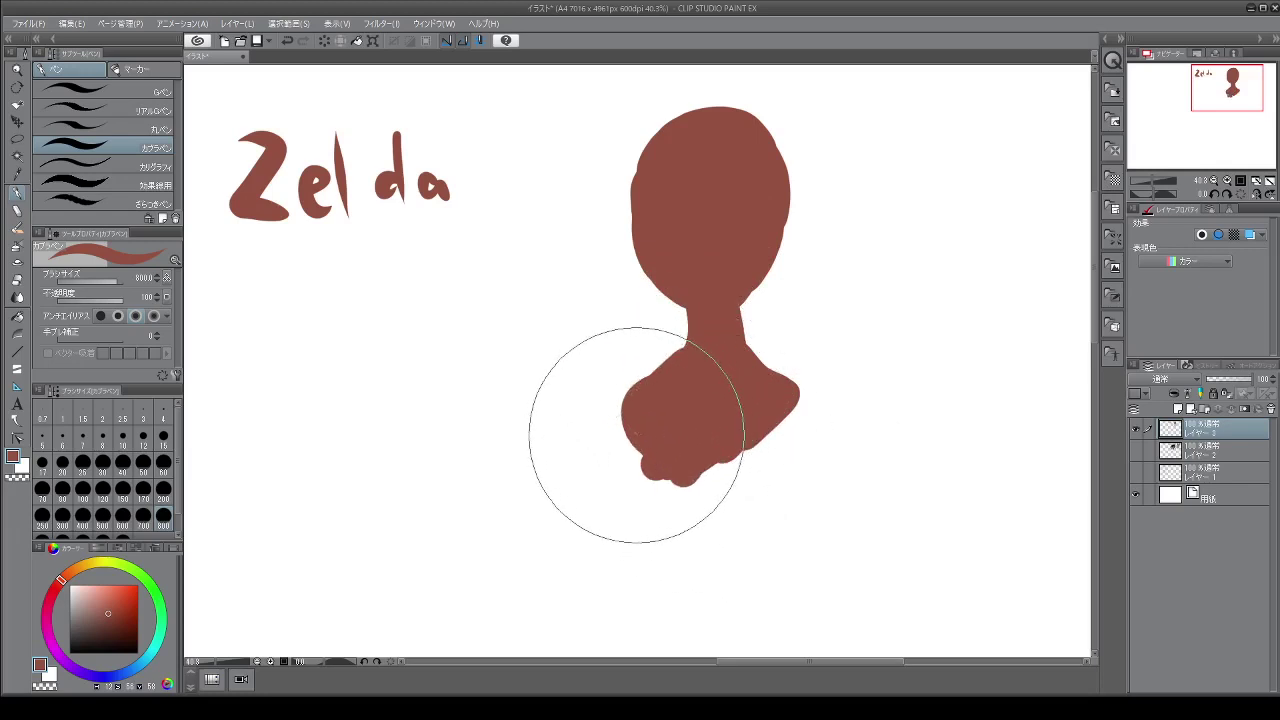
# Draw curved outlines for the lower chest and extend one shoulder outward
pyautogui.moveTo(624, 434)
pyautogui.mouseDown()
pyautogui.moveTo(601, 470)
pyautogui.moveTo(680, 515)
pyautogui.mouseUp()
pyautogui.moveTo(769, 425)
pyautogui.mouseDown()
pyautogui.moveTo(742, 508)
pyautogui.moveTo(700, 500)
pyautogui.mouseUp()
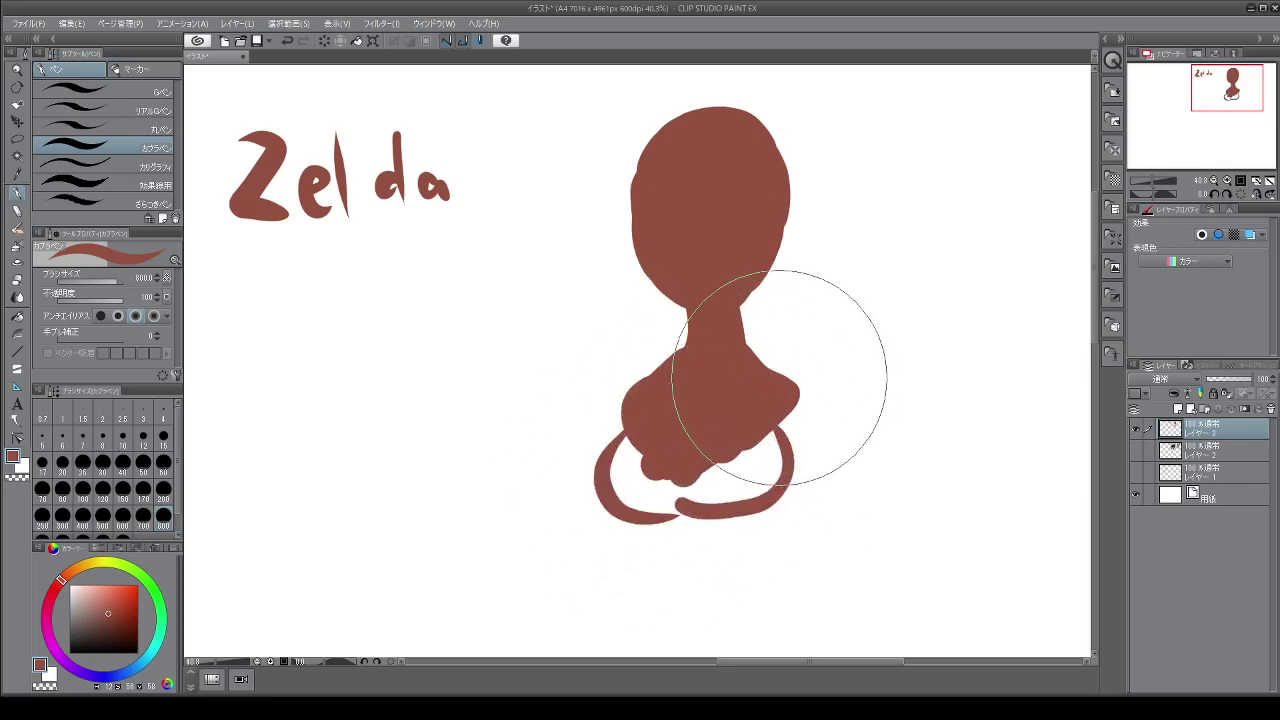
pyautogui.moveTo(777, 377); pyautogui.dragTo(819, 394)
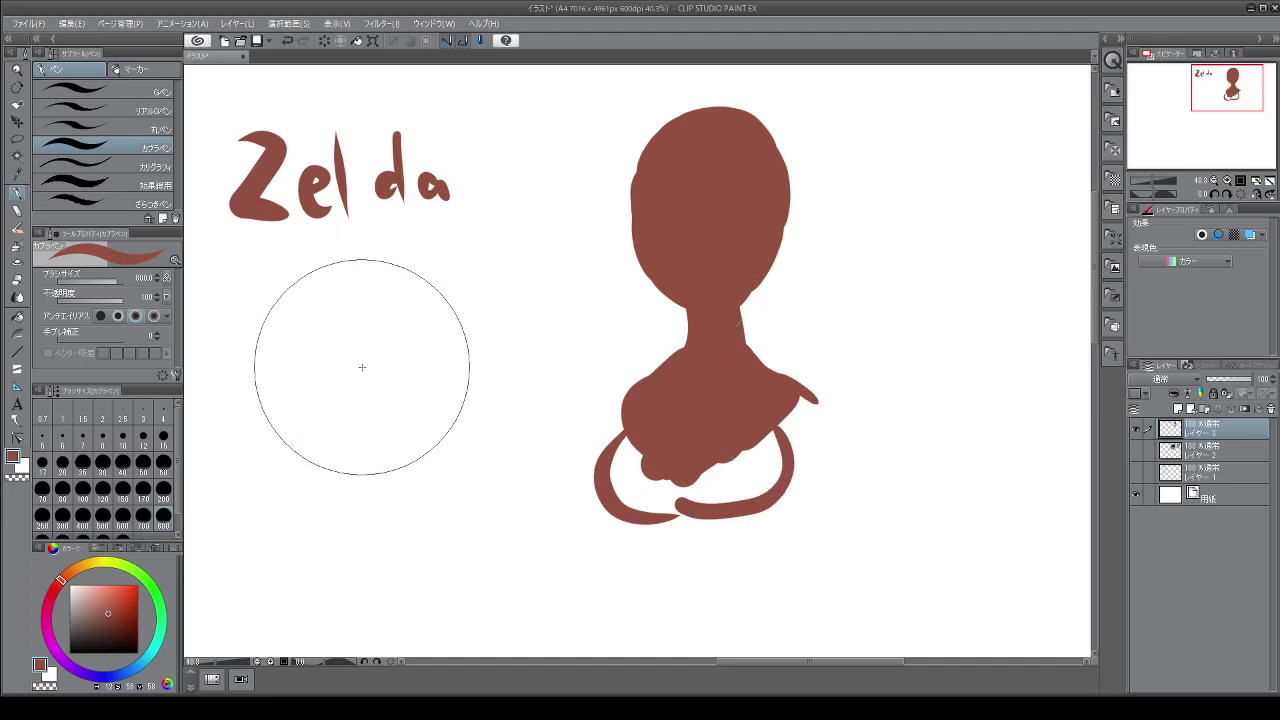
# Sketch a small pointed mark beside the figure, and erase it together with the "Zelda" lettering
pyautogui.moveTo(360, 366); pyautogui.dragTo(386, 376)
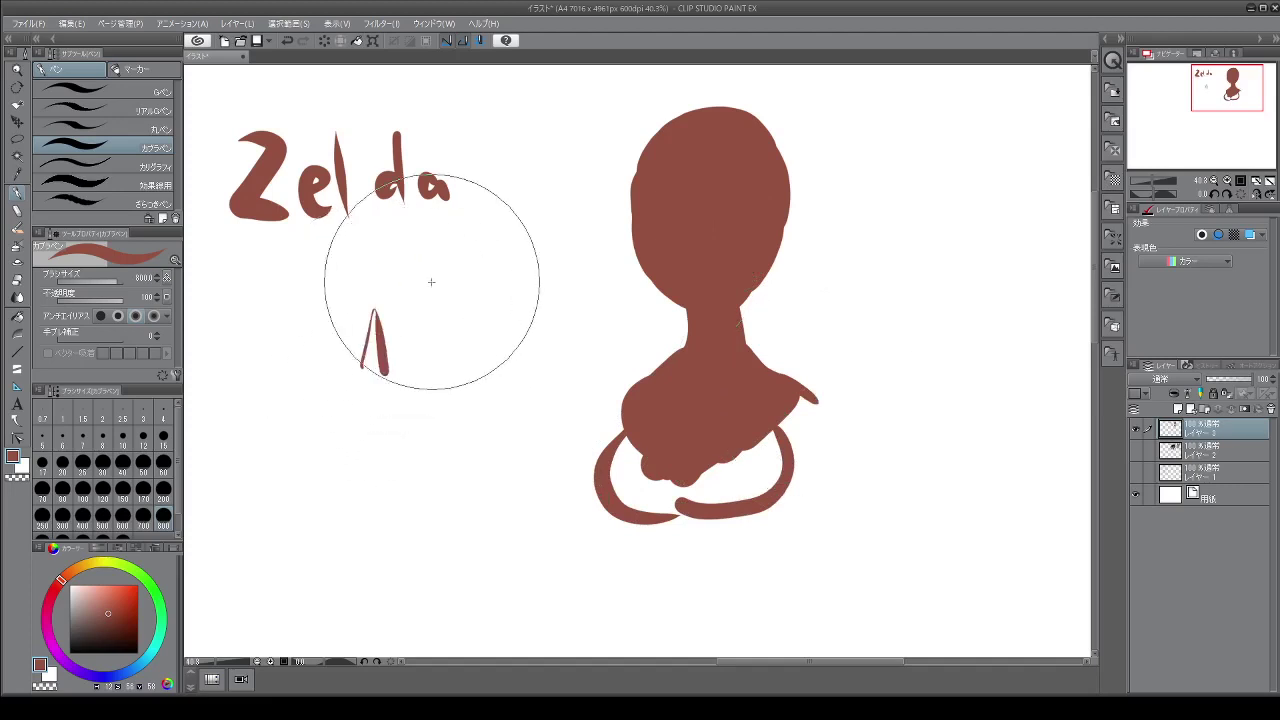
pyautogui.moveTo(445, 188)
pyautogui.mouseDown()
pyautogui.moveTo(474, 169)
pyautogui.moveTo(452, 189)
pyautogui.moveTo(394, 183)
pyautogui.moveTo(386, 125)
pyautogui.moveTo(336, 162)
pyautogui.moveTo(342, 136)
pyautogui.moveTo(339, 208)
pyautogui.moveTo(312, 235)
pyautogui.moveTo(311, 219)
pyautogui.moveTo(267, 207)
pyautogui.moveTo(230, 227)
pyautogui.moveTo(273, 162)
pyautogui.moveTo(277, 137)
pyautogui.moveTo(224, 144)
pyautogui.mouseUp()
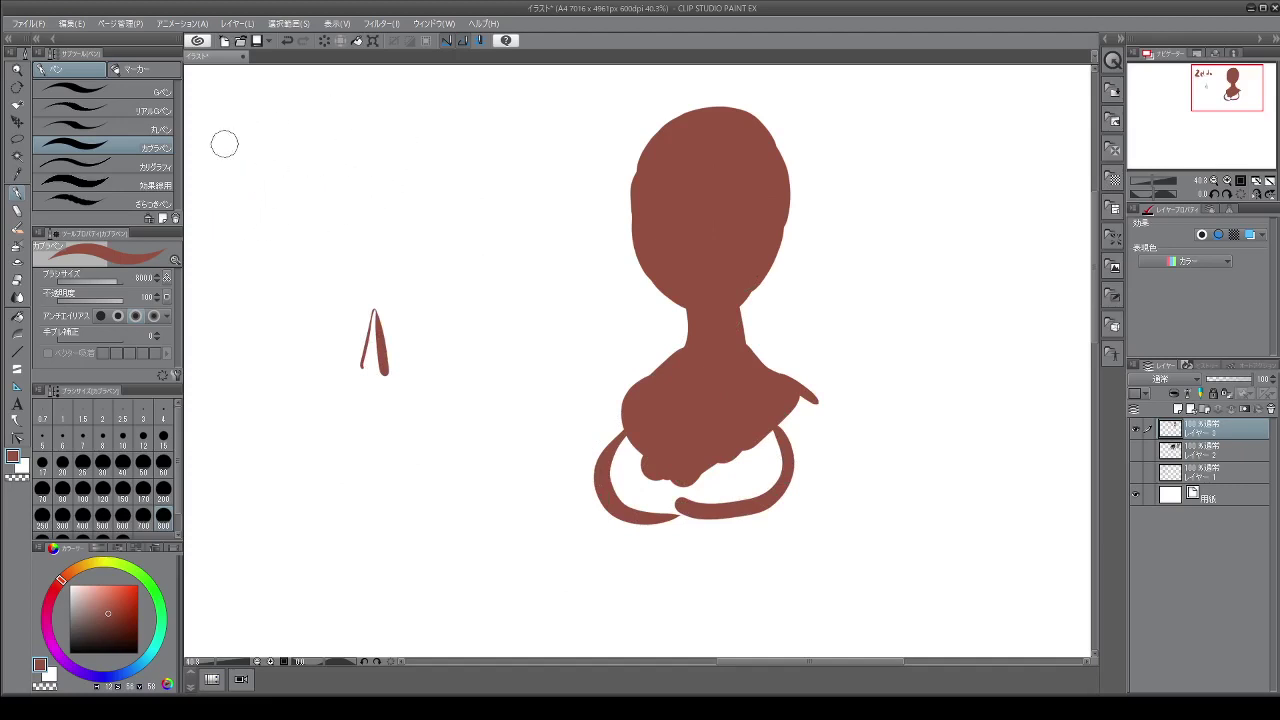
pyautogui.moveTo(363, 286)
pyautogui.mouseDown()
pyautogui.moveTo(360, 331)
pyautogui.moveTo(390, 294)
pyautogui.moveTo(383, 351)
pyautogui.mouseUp()
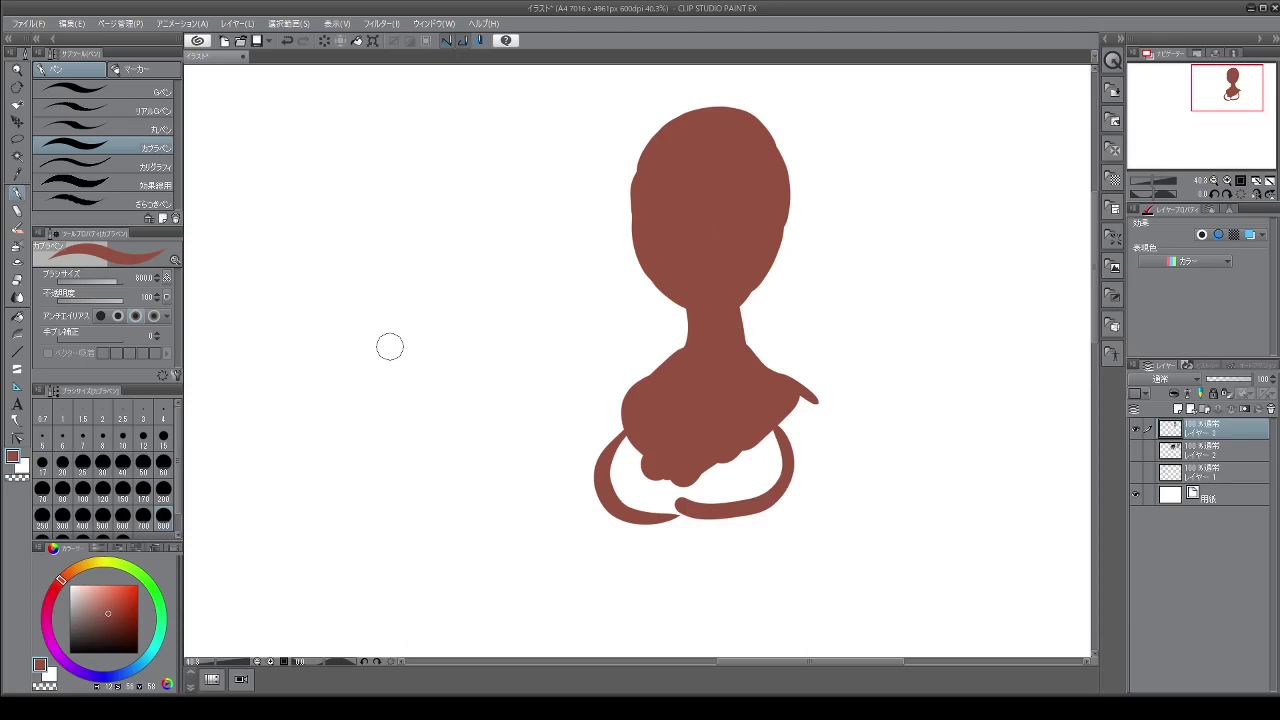
# Outline both shoulders and upper arms and begin filling one arm in red
pyautogui.moveTo(652, 378)
pyautogui.mouseDown()
pyautogui.moveTo(618, 387)
pyautogui.moveTo(598, 468)
pyautogui.mouseUp()
pyautogui.moveTo(812, 398)
pyautogui.mouseDown()
pyautogui.moveTo(824, 405)
pyautogui.moveTo(810, 456)
pyautogui.mouseUp()
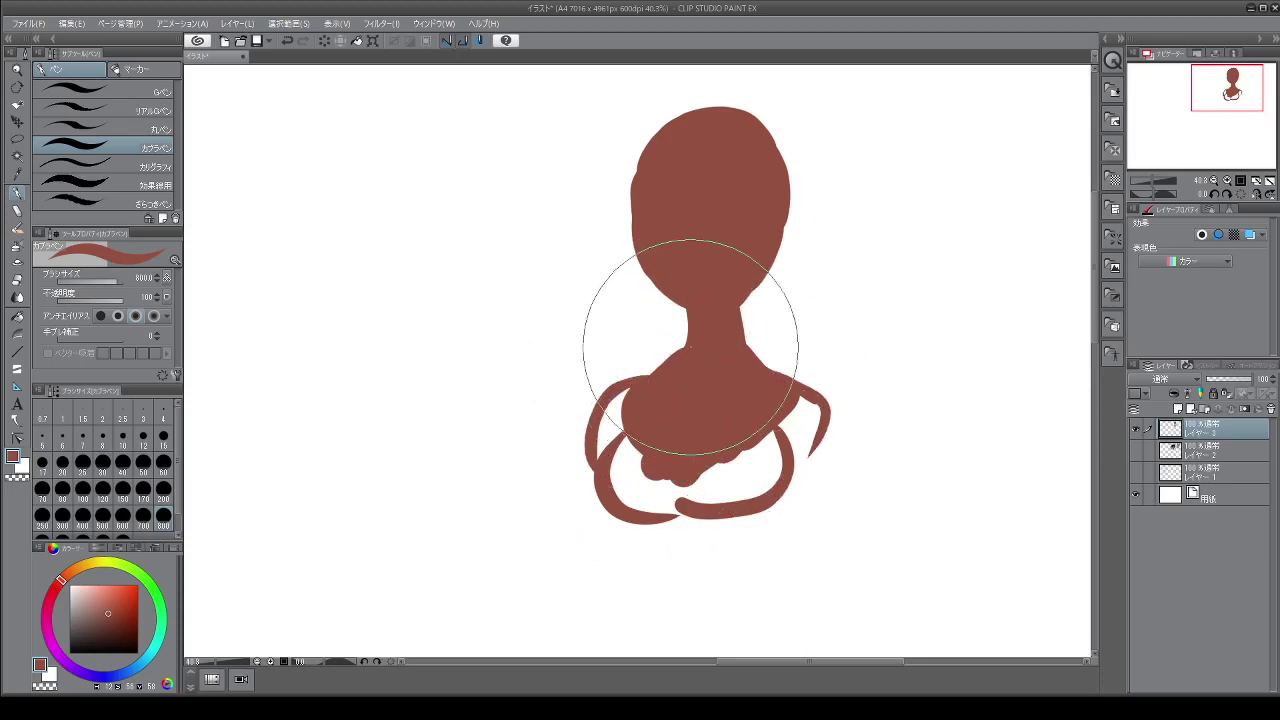
pyautogui.moveTo(794, 403)
pyautogui.mouseDown()
pyautogui.moveTo(782, 431)
pyautogui.moveTo(791, 490)
pyautogui.moveTo(802, 480)
pyautogui.moveTo(768, 510)
pyautogui.mouseUp()
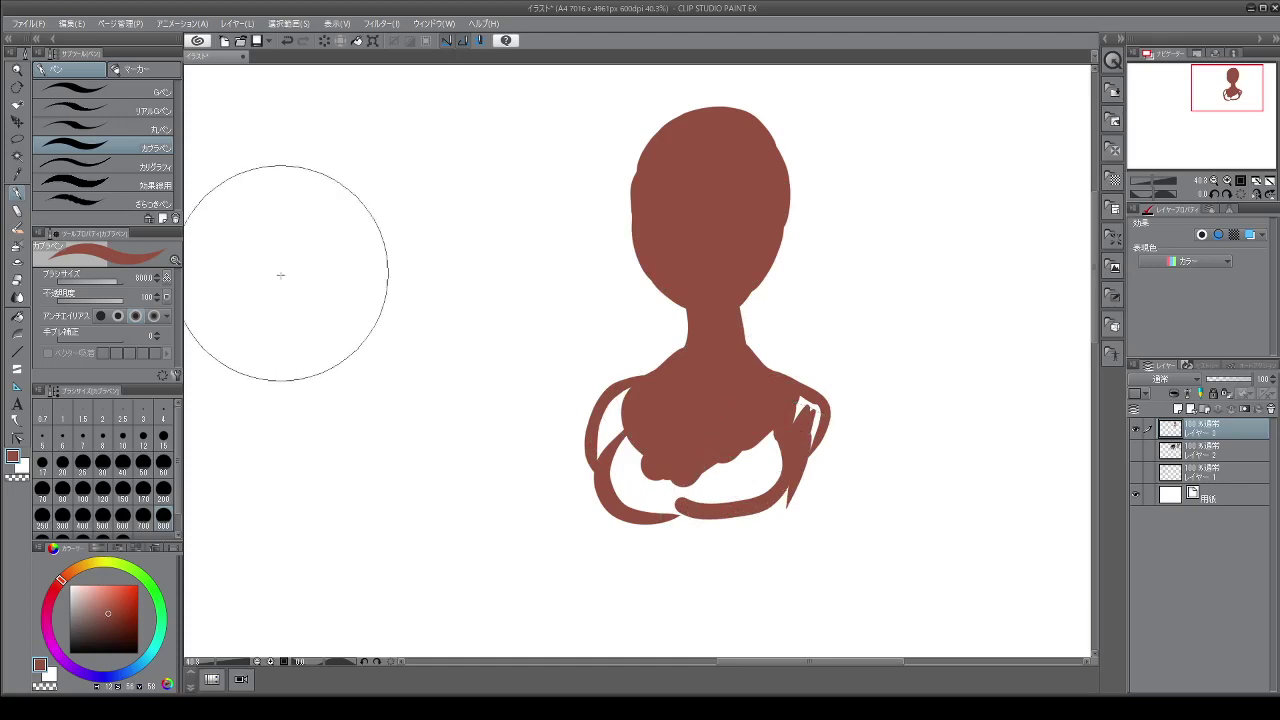
# Handwrite "画一的" in red in the empty space beside the figure
pyautogui.moveTo(283, 291)
pyautogui.mouseDown()
pyautogui.moveTo(333, 289)
pyautogui.moveTo(326, 360)
pyautogui.moveTo(360, 372)
pyautogui.mouseUp()
pyautogui.moveTo(378, 326)
pyautogui.mouseDown()
pyautogui.moveTo(438, 318)
pyautogui.moveTo(458, 352)
pyautogui.mouseUp()
pyautogui.moveTo(462, 305); pyautogui.dragTo(460, 357)
pyautogui.moveTo(492, 288); pyautogui.dragTo(487, 387)
pyautogui.moveTo(496, 338); pyautogui.dragTo(505, 346)
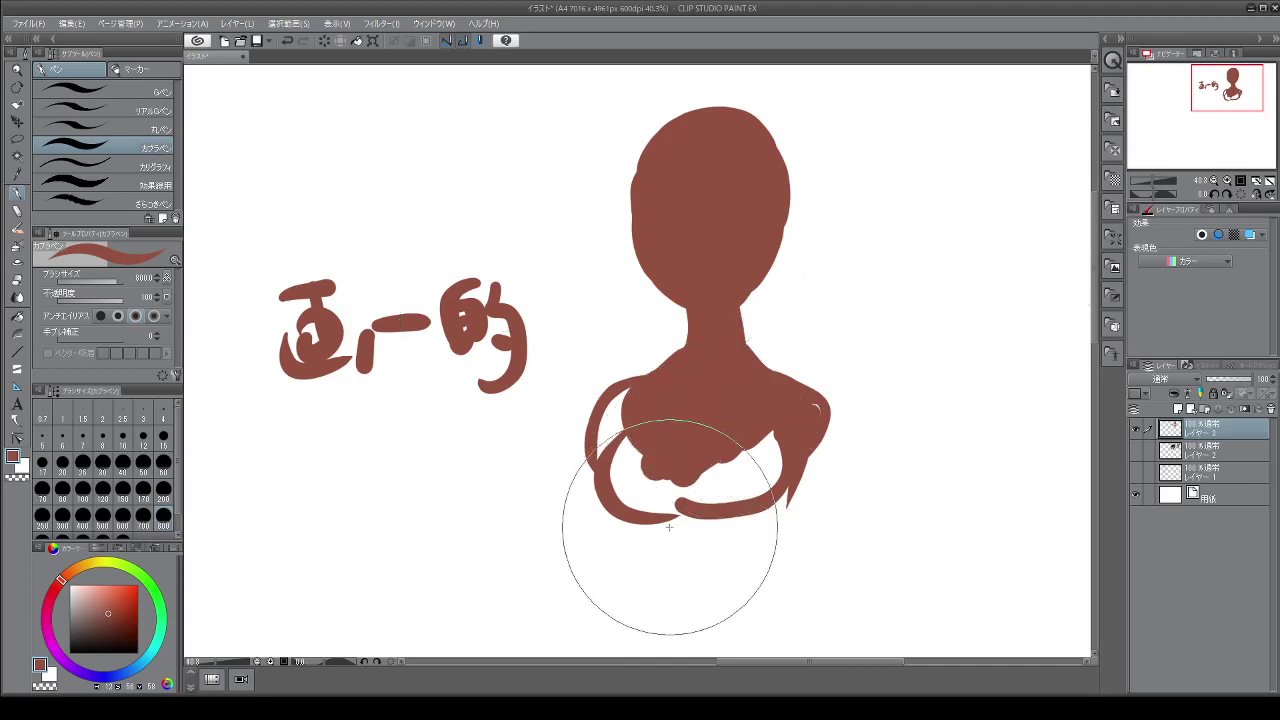
# Fill in the abdomen below the chest outline and close the small gap in the shoulder
pyautogui.moveTo(640, 526); pyautogui.dragTo(659, 598)
pyautogui.moveTo(775, 502); pyautogui.dragTo(738, 600)
pyautogui.moveTo(636, 523)
pyautogui.mouseDown()
pyautogui.moveTo(645, 611)
pyautogui.moveTo(649, 534)
pyautogui.moveTo(647, 569)
pyautogui.moveTo(702, 594)
pyautogui.moveTo(699, 527)
pyautogui.moveTo(758, 511)
pyautogui.moveTo(683, 567)
pyautogui.moveTo(634, 543)
pyautogui.mouseUp()
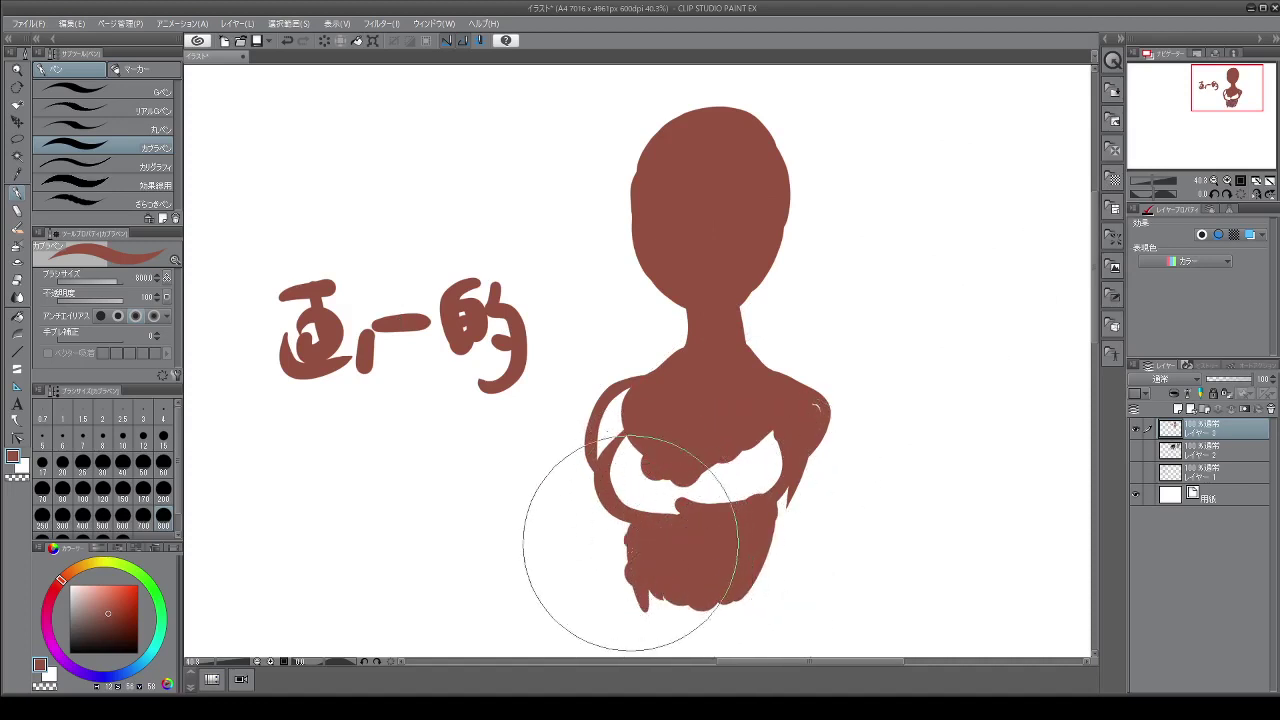
pyautogui.moveTo(835, 403); pyautogui.dragTo(814, 406)
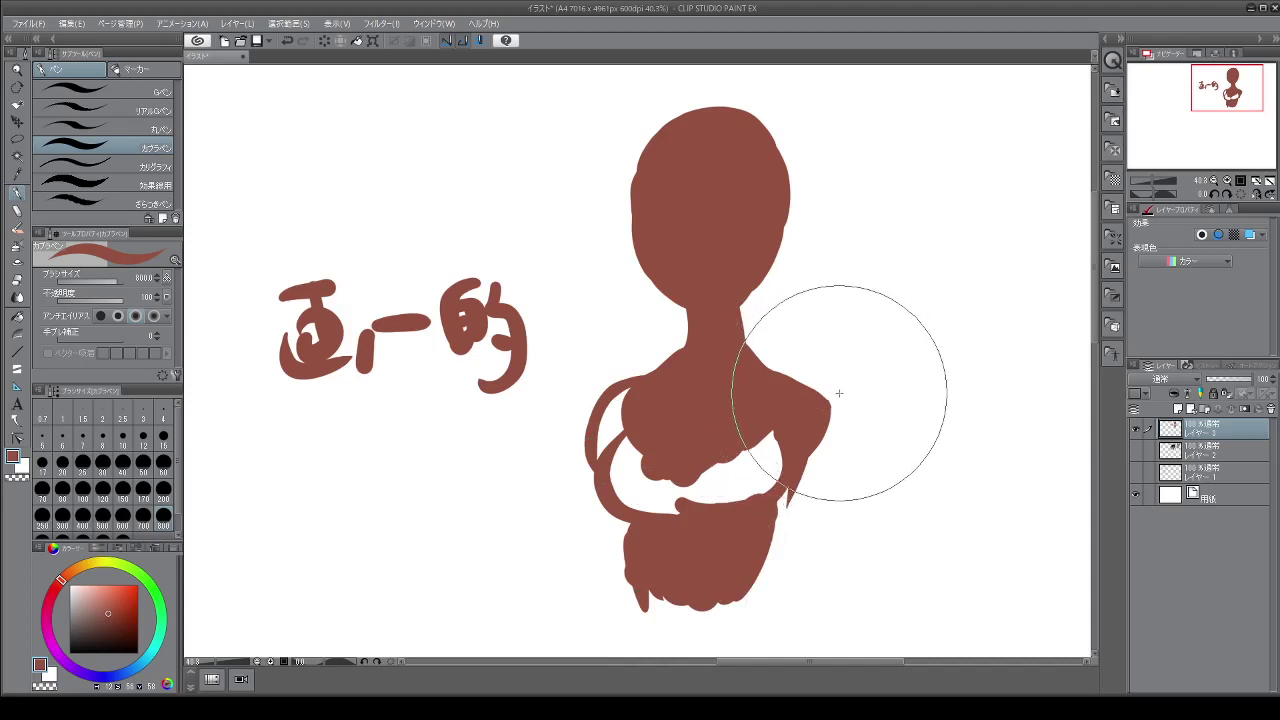
# Paint both arms hanging down beside the torso as solid red shapes
pyautogui.moveTo(800, 400)
pyautogui.mouseDown()
pyautogui.moveTo(811, 511)
pyautogui.moveTo(804, 450)
pyautogui.moveTo(797, 525)
pyautogui.moveTo(733, 453)
pyautogui.moveTo(627, 401)
pyautogui.moveTo(603, 422)
pyautogui.moveTo(619, 407)
pyautogui.moveTo(597, 555)
pyautogui.moveTo(606, 511)
pyautogui.moveTo(609, 585)
pyautogui.mouseUp()
pyautogui.moveTo(806, 449); pyautogui.dragTo(789, 457)
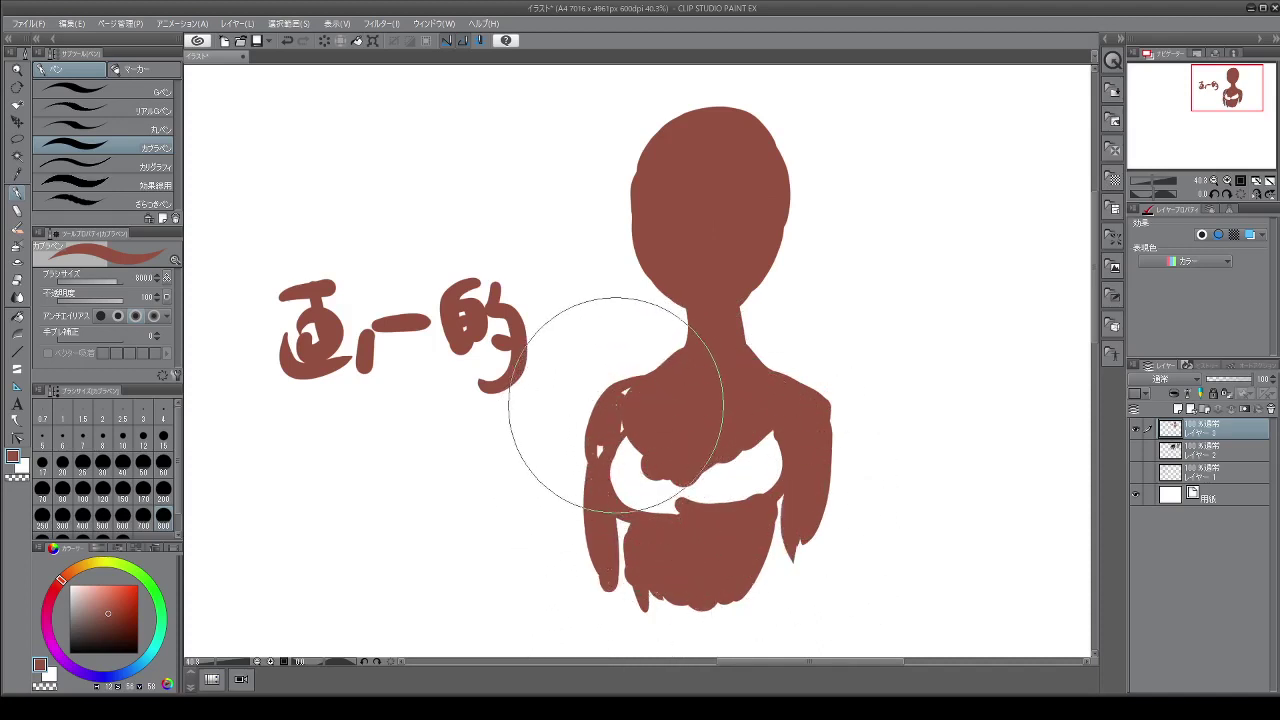
pyautogui.moveTo(632, 410)
pyautogui.mouseDown()
pyautogui.moveTo(591, 414)
pyautogui.moveTo(589, 500)
pyautogui.moveTo(626, 598)
pyautogui.mouseUp()
pyautogui.moveTo(814, 489)
pyautogui.mouseDown()
pyautogui.moveTo(788, 554)
pyautogui.moveTo(813, 505)
pyautogui.moveTo(792, 600)
pyautogui.mouseUp()
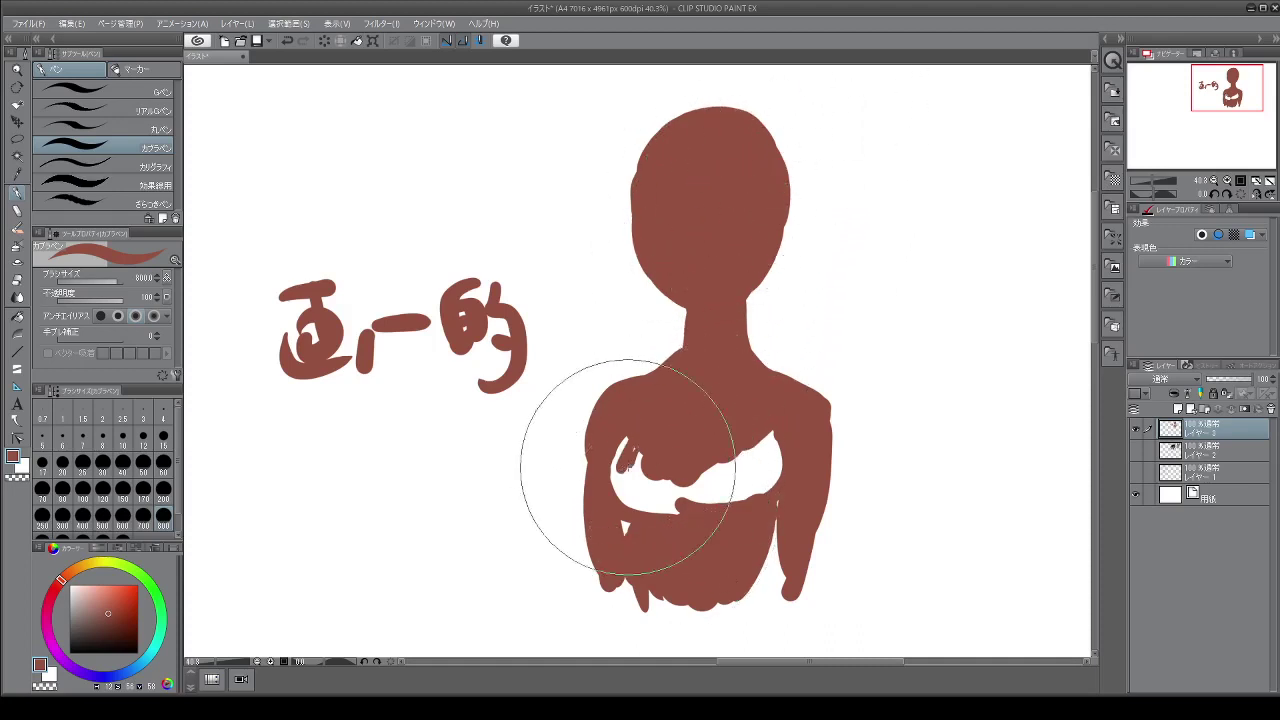
# Fill the white gap across the chest and extend the torso down past the waist
pyautogui.moveTo(628, 442); pyautogui.dragTo(618, 500)
pyautogui.moveTo(642, 448)
pyautogui.mouseDown()
pyautogui.moveTo(713, 451)
pyautogui.moveTo(732, 469)
pyautogui.moveTo(726, 506)
pyautogui.moveTo(769, 433)
pyautogui.moveTo(734, 519)
pyautogui.moveTo(769, 462)
pyautogui.mouseUp()
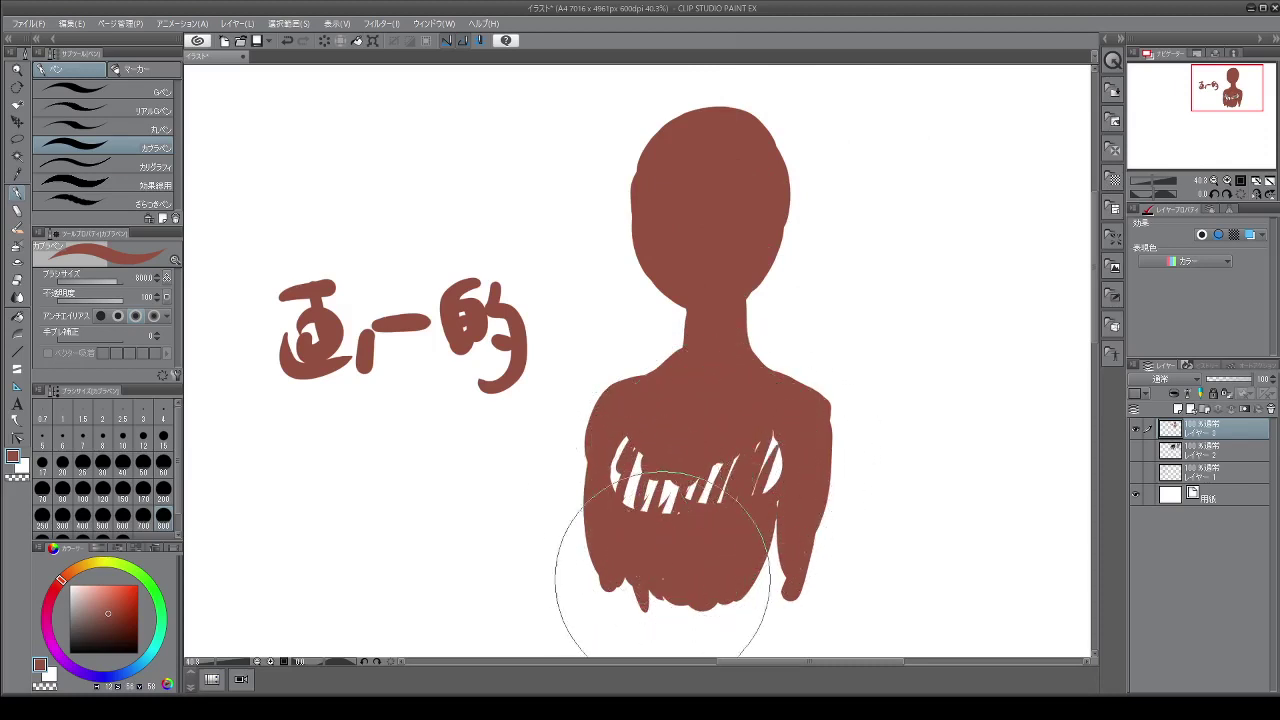
pyautogui.moveTo(663, 575)
pyautogui.mouseDown()
pyautogui.moveTo(689, 601)
pyautogui.moveTo(663, 619)
pyautogui.moveTo(752, 584)
pyautogui.moveTo(719, 617)
pyautogui.moveTo(659, 605)
pyautogui.moveTo(632, 564)
pyautogui.moveTo(636, 607)
pyautogui.moveTo(670, 632)
pyautogui.moveTo(781, 512)
pyautogui.moveTo(742, 619)
pyautogui.moveTo(678, 616)
pyautogui.moveTo(730, 634)
pyautogui.moveTo(715, 642)
pyautogui.moveTo(743, 610)
pyautogui.moveTo(754, 637)
pyautogui.moveTo(829, 537)
pyautogui.mouseUp()
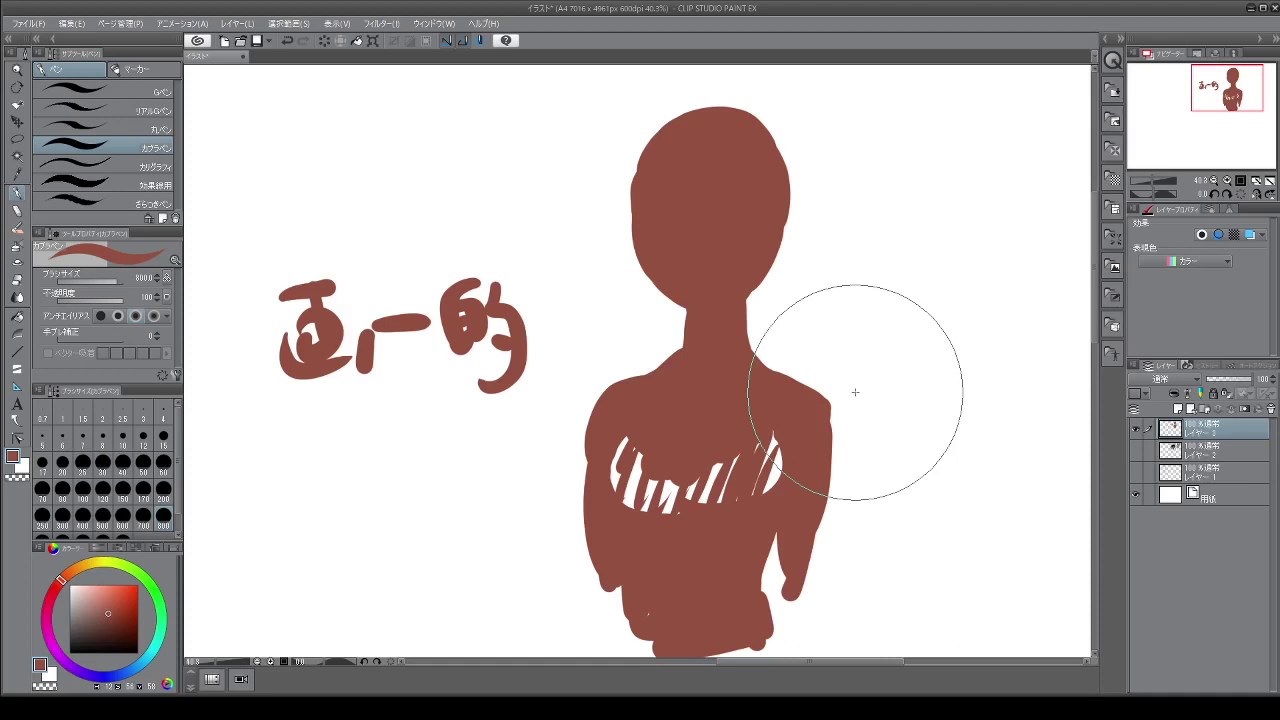
pyautogui.moveTo(614, 457)
pyautogui.mouseDown()
pyautogui.moveTo(710, 455)
pyautogui.moveTo(754, 434)
pyautogui.moveTo(780, 451)
pyautogui.mouseUp()
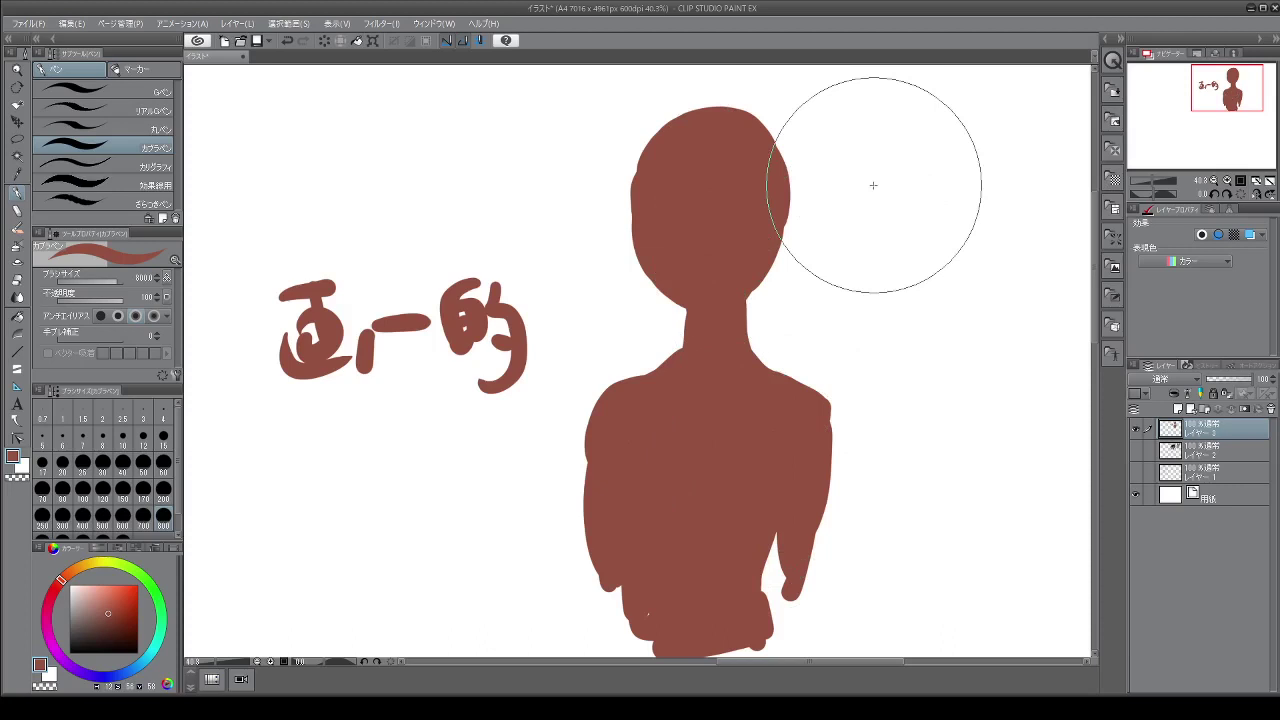
# Outline a bob of hair in red with curved strands falling from both sides of the head to the shoulders
pyautogui.moveTo(628, 203)
pyautogui.mouseDown()
pyautogui.moveTo(591, 300)
pyautogui.moveTo(630, 340)
pyautogui.mouseUp()
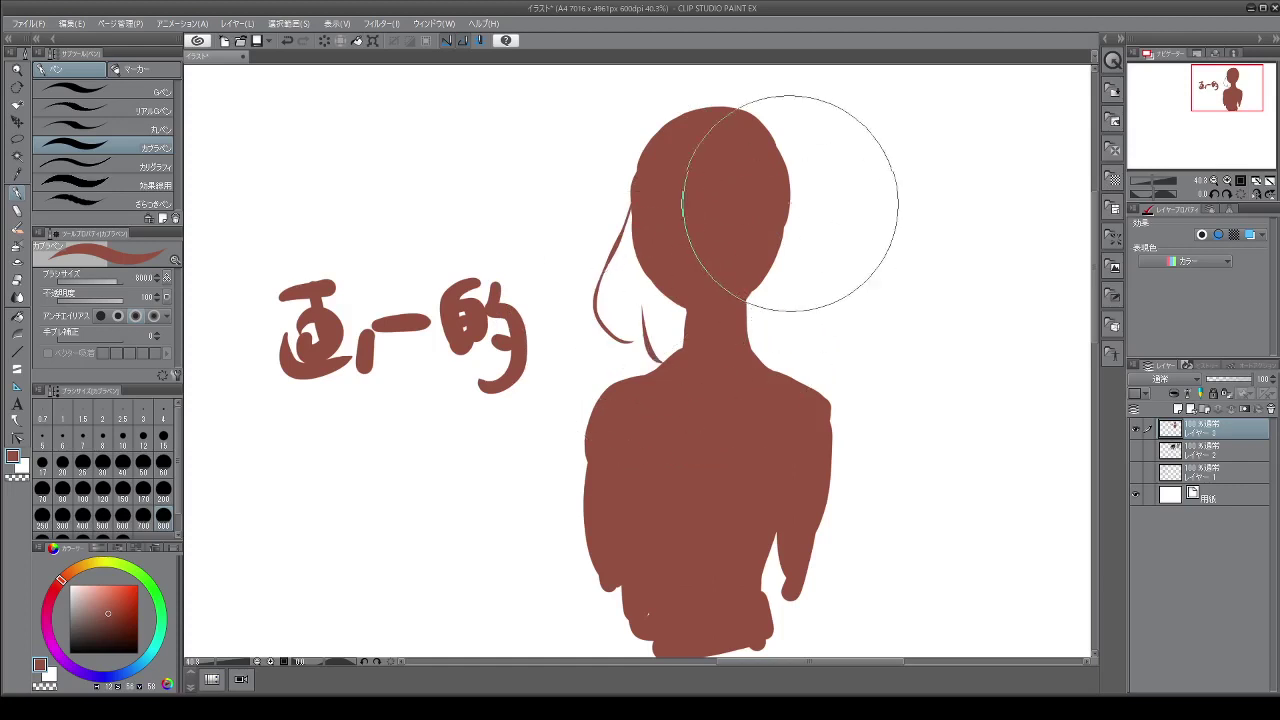
pyautogui.moveTo(790, 208)
pyautogui.mouseDown()
pyautogui.moveTo(814, 271)
pyautogui.moveTo(815, 335)
pyautogui.mouseUp()
pyautogui.moveTo(757, 371); pyautogui.dragTo(775, 305)
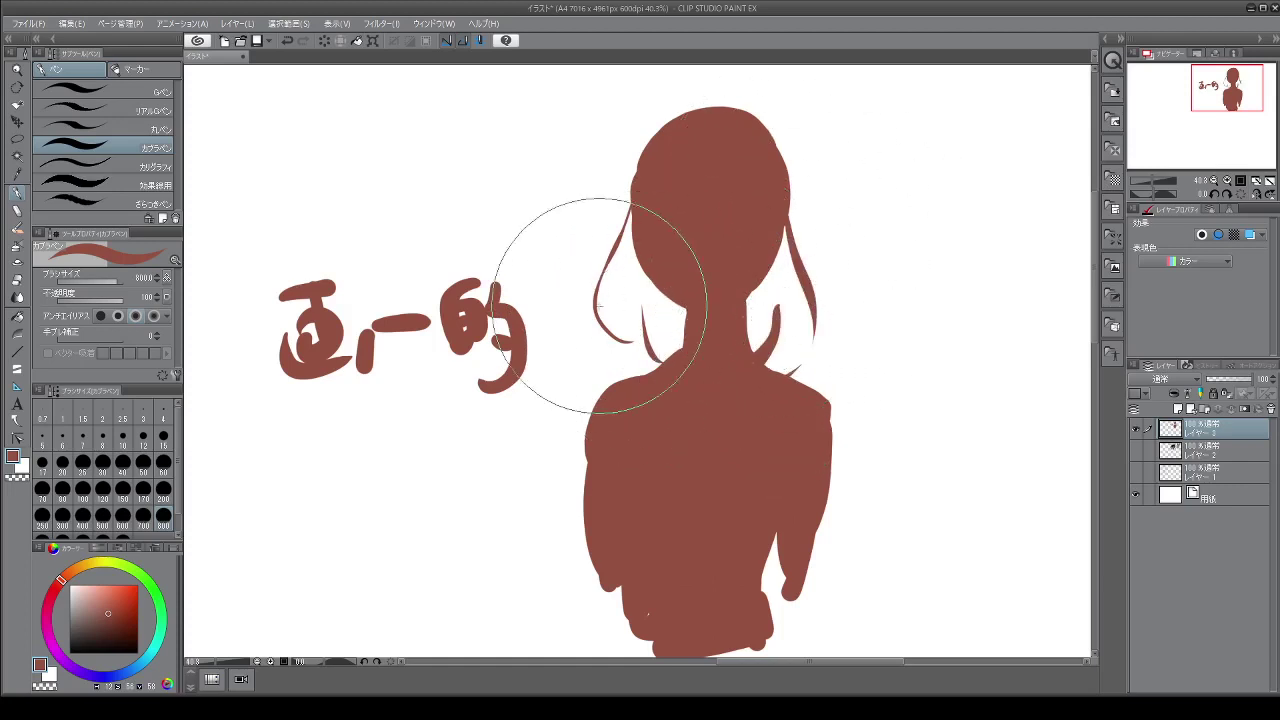
pyautogui.moveTo(626, 282); pyautogui.dragTo(640, 350)
pyautogui.moveTo(660, 314); pyautogui.dragTo(672, 352)
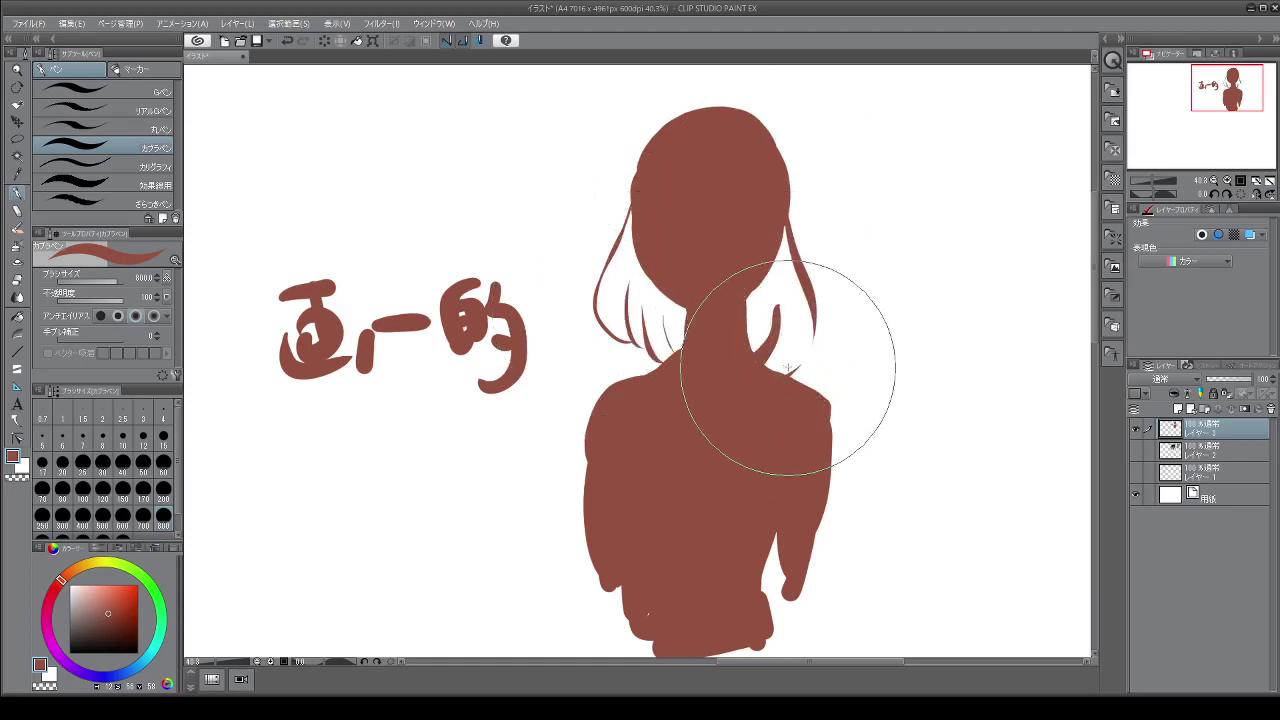
pyautogui.moveTo(794, 192)
pyautogui.mouseDown()
pyautogui.moveTo(826, 336)
pyautogui.moveTo(805, 352)
pyautogui.mouseUp()
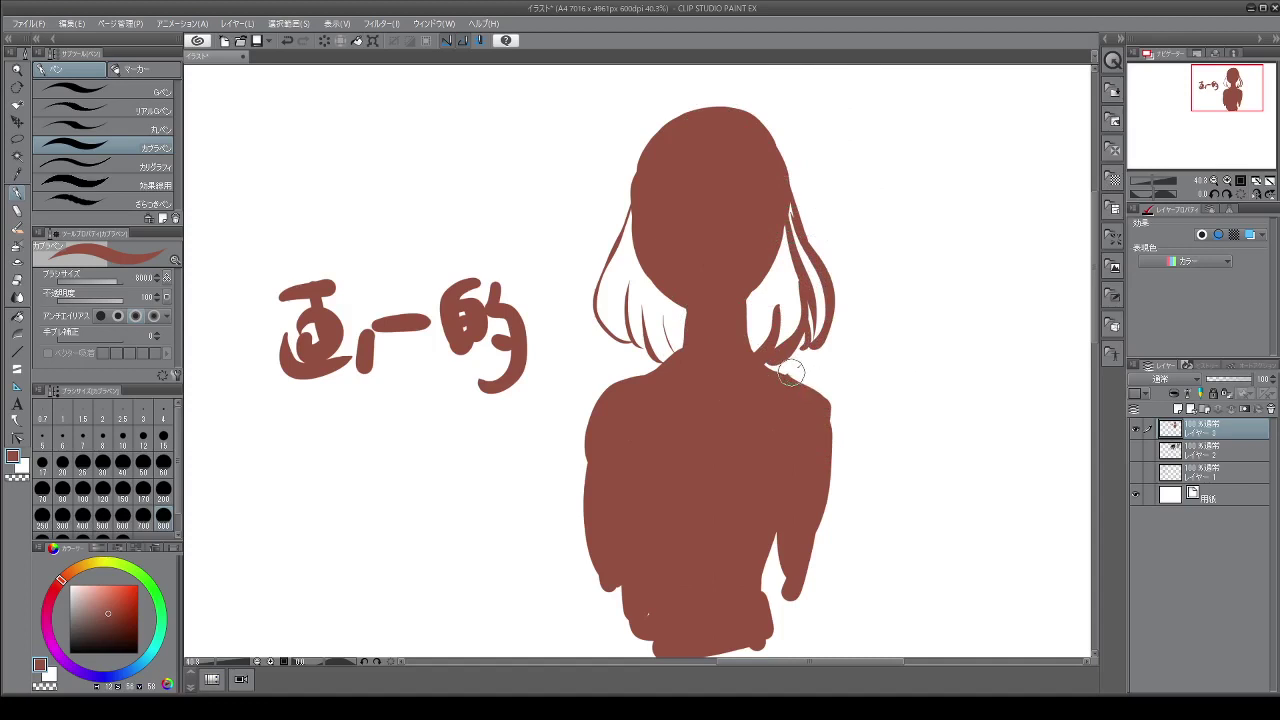
pyautogui.moveTo(802, 364); pyautogui.dragTo(815, 357)
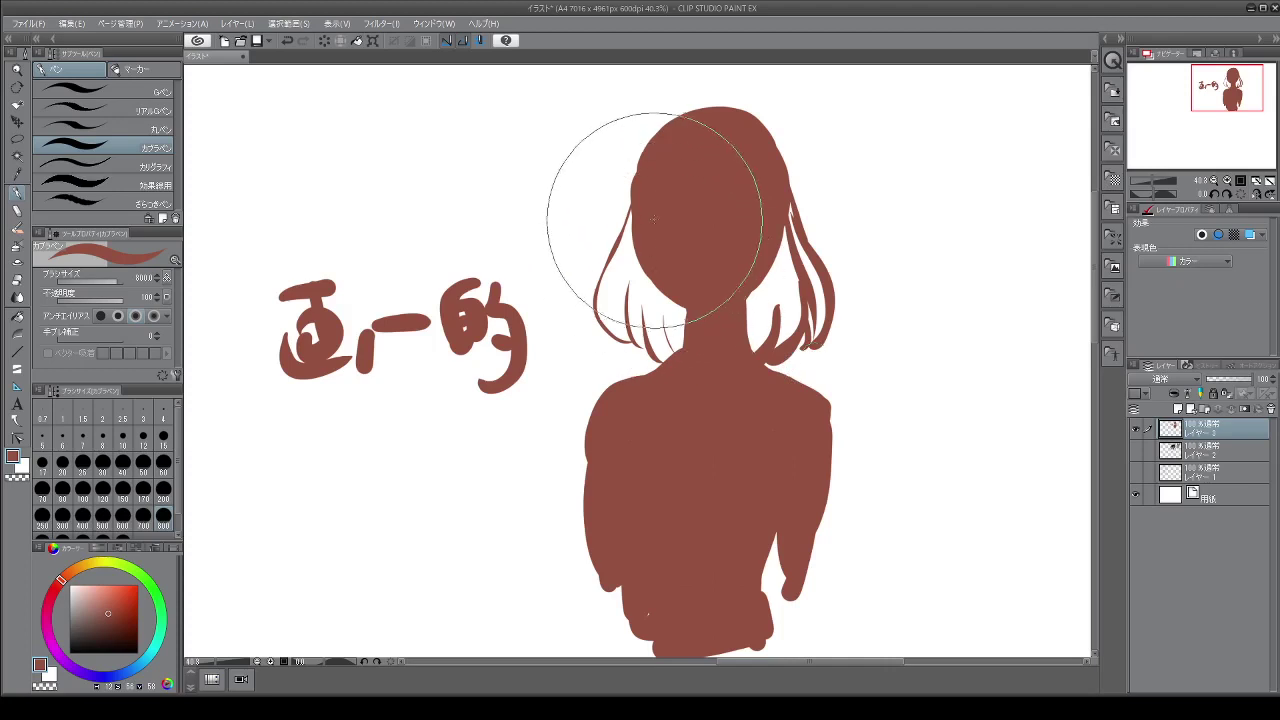
# Fill the white gaps between the hair strands and the neck with solid red, leaving thin slits near the outer tips
pyautogui.moveTo(641, 263)
pyautogui.mouseDown()
pyautogui.moveTo(646, 225)
pyautogui.moveTo(633, 282)
pyautogui.moveTo(658, 302)
pyautogui.moveTo(653, 259)
pyautogui.moveTo(670, 341)
pyautogui.moveTo(679, 297)
pyautogui.moveTo(685, 335)
pyautogui.moveTo(780, 295)
pyautogui.moveTo(766, 262)
pyautogui.moveTo(746, 330)
pyautogui.moveTo(756, 282)
pyautogui.moveTo(804, 241)
pyautogui.moveTo(772, 243)
pyautogui.moveTo(764, 312)
pyautogui.moveTo(747, 232)
pyautogui.moveTo(632, 228)
pyautogui.moveTo(652, 335)
pyautogui.moveTo(638, 306)
pyautogui.moveTo(660, 290)
pyautogui.moveTo(640, 171)
pyautogui.mouseUp()
pyautogui.moveTo(820, 148)
pyautogui.mouseDown()
pyautogui.moveTo(787, 215)
pyautogui.moveTo(803, 286)
pyautogui.moveTo(791, 229)
pyautogui.mouseUp()
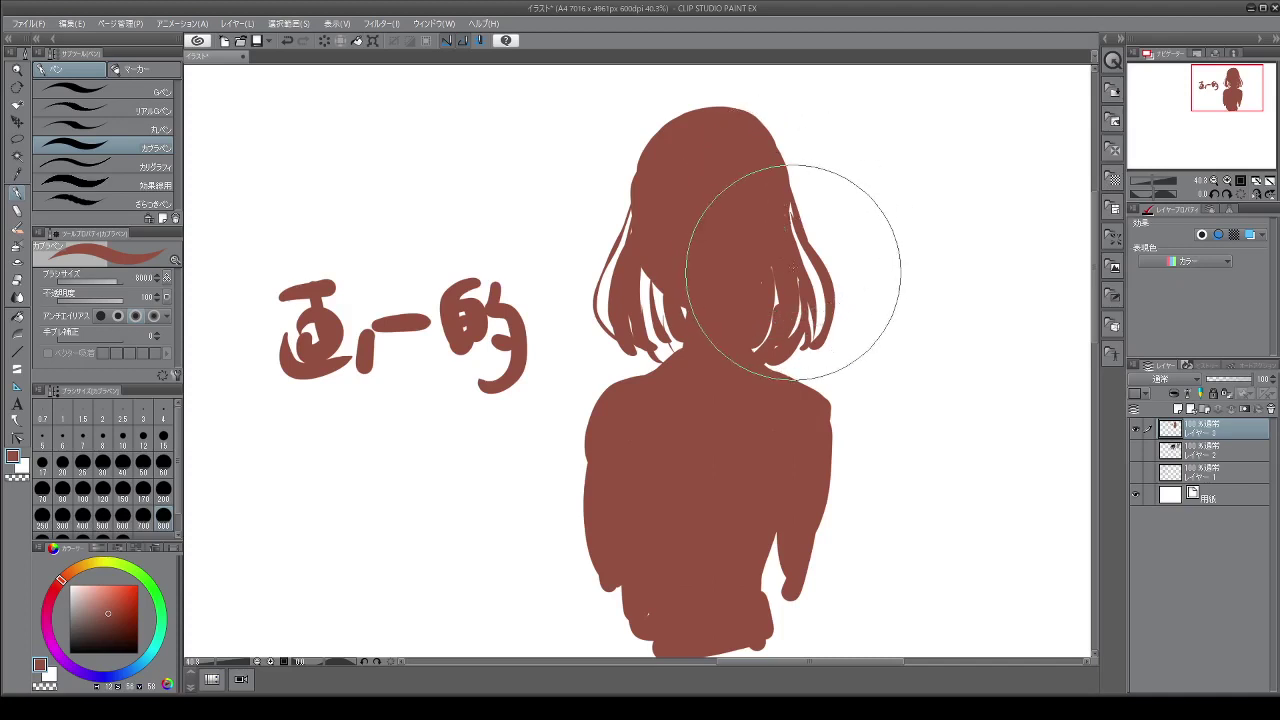
pyautogui.moveTo(644, 248)
pyautogui.mouseDown()
pyautogui.moveTo(604, 320)
pyautogui.moveTo(662, 298)
pyautogui.moveTo(646, 283)
pyautogui.moveTo(700, 323)
pyautogui.moveTo(663, 260)
pyautogui.moveTo(672, 340)
pyautogui.moveTo(798, 265)
pyautogui.moveTo(780, 265)
pyautogui.moveTo(741, 330)
pyautogui.moveTo(773, 303)
pyautogui.mouseUp()
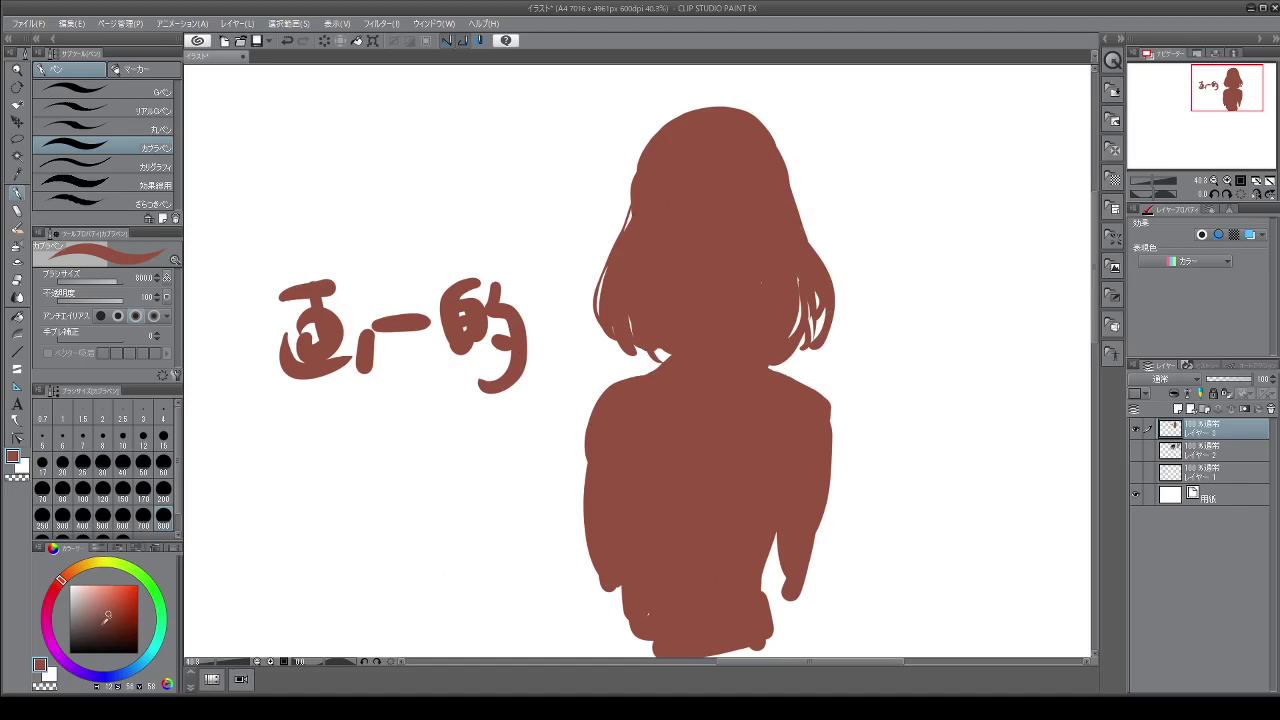
# Paint a dark brown shadow under the chin, down the neck and along both collarbones
pyautogui.click(104, 629)
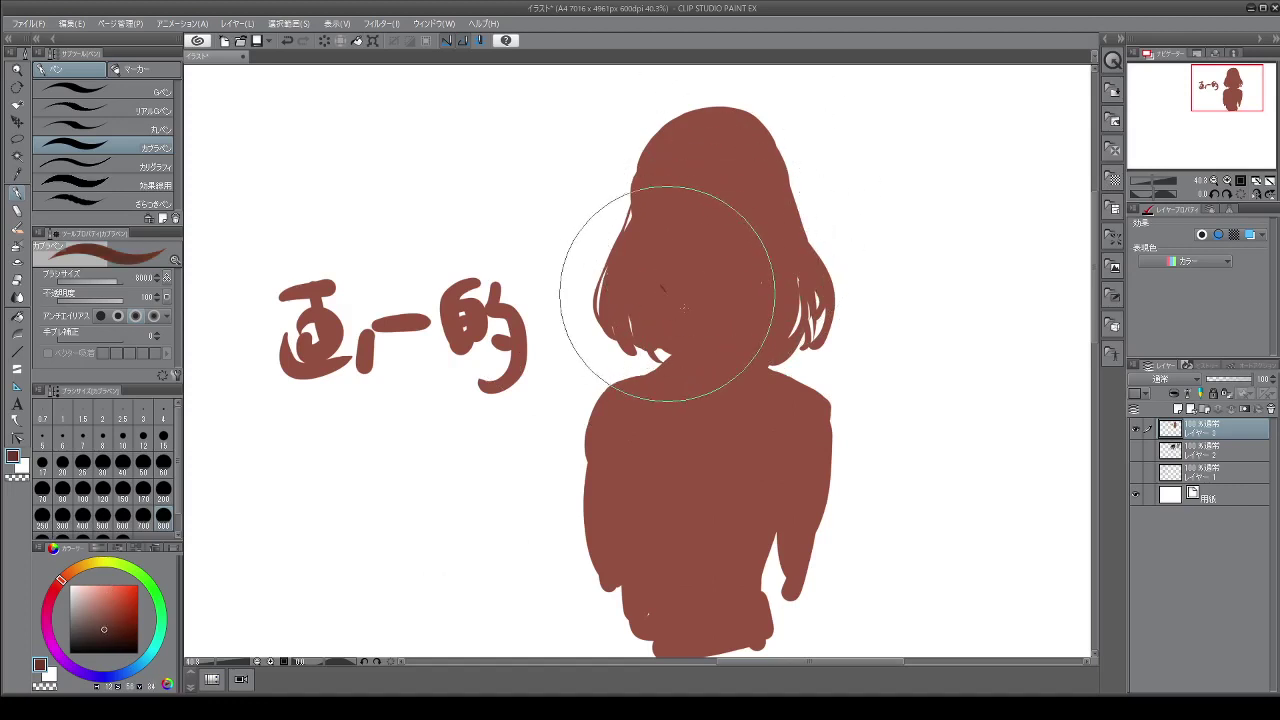
pyautogui.moveTo(674, 297)
pyautogui.mouseDown()
pyautogui.moveTo(755, 282)
pyautogui.moveTo(723, 318)
pyautogui.moveTo(687, 310)
pyautogui.moveTo(727, 310)
pyautogui.moveTo(694, 324)
pyautogui.moveTo(685, 346)
pyautogui.moveTo(712, 314)
pyautogui.mouseUp()
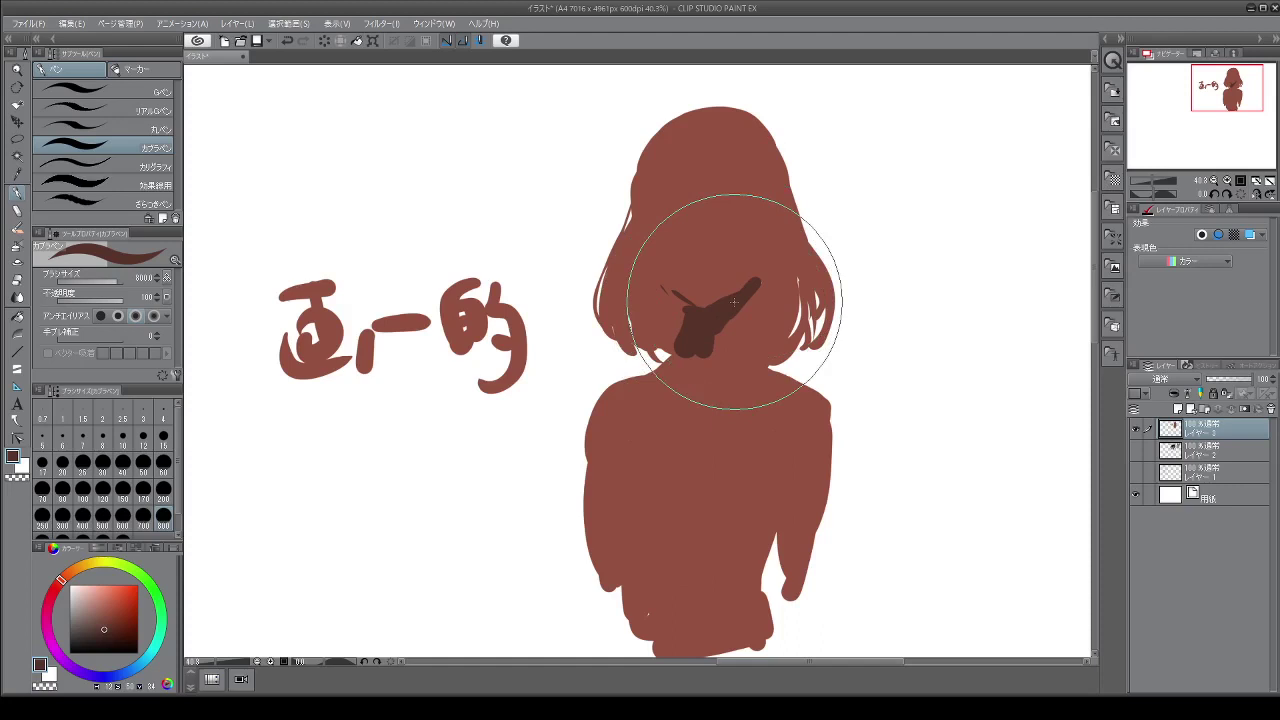
pyautogui.moveTo(738, 320)
pyautogui.mouseDown()
pyautogui.moveTo(730, 349)
pyautogui.moveTo(684, 310)
pyautogui.moveTo(680, 357)
pyautogui.moveTo(694, 339)
pyautogui.moveTo(683, 364)
pyautogui.moveTo(746, 346)
pyautogui.mouseUp()
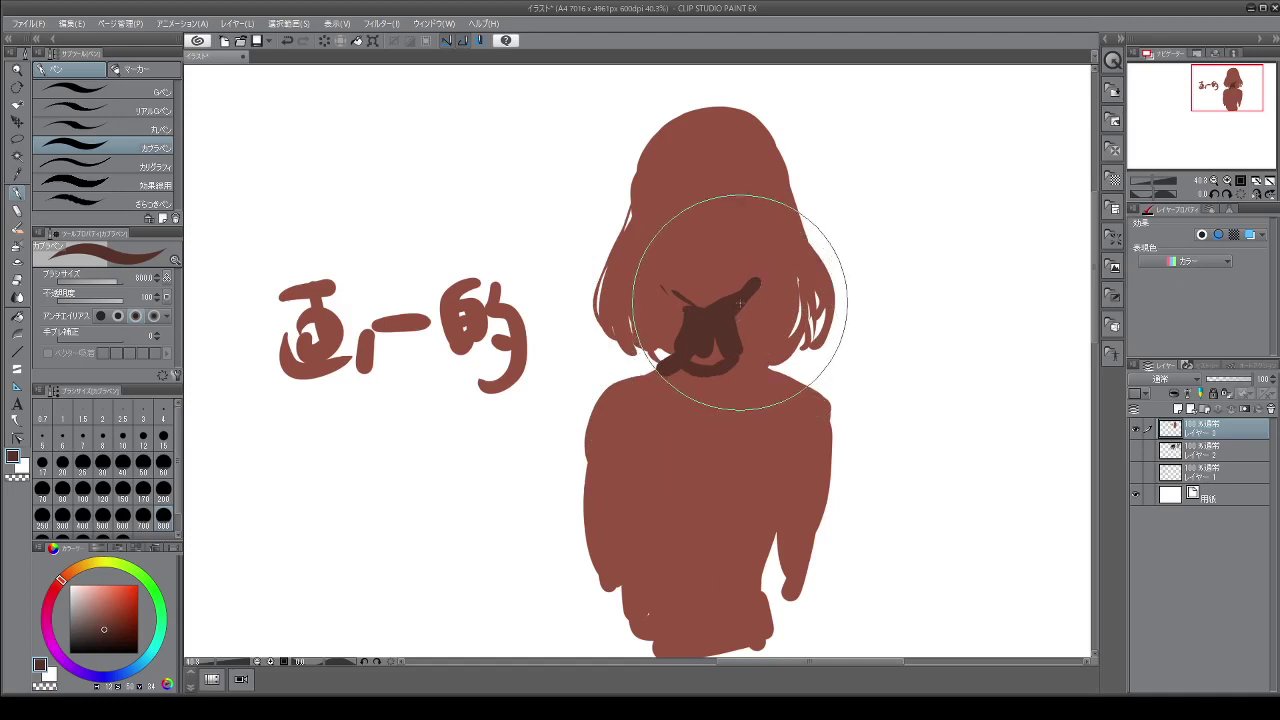
pyautogui.moveTo(740, 302)
pyautogui.mouseDown()
pyautogui.moveTo(751, 363)
pyautogui.moveTo(772, 346)
pyautogui.moveTo(759, 368)
pyautogui.moveTo(759, 337)
pyautogui.moveTo(780, 375)
pyautogui.moveTo(743, 350)
pyautogui.moveTo(794, 375)
pyautogui.moveTo(720, 357)
pyautogui.mouseUp()
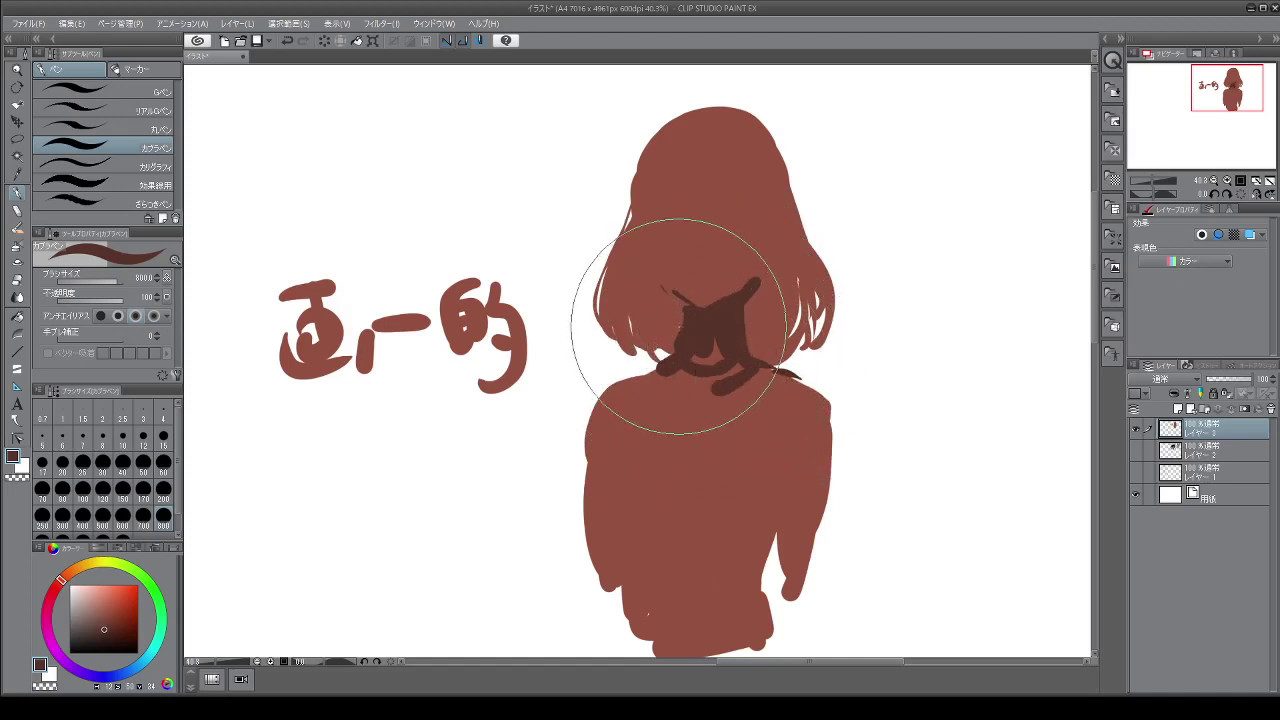
pyautogui.moveTo(654, 392); pyautogui.dragTo(680, 385)
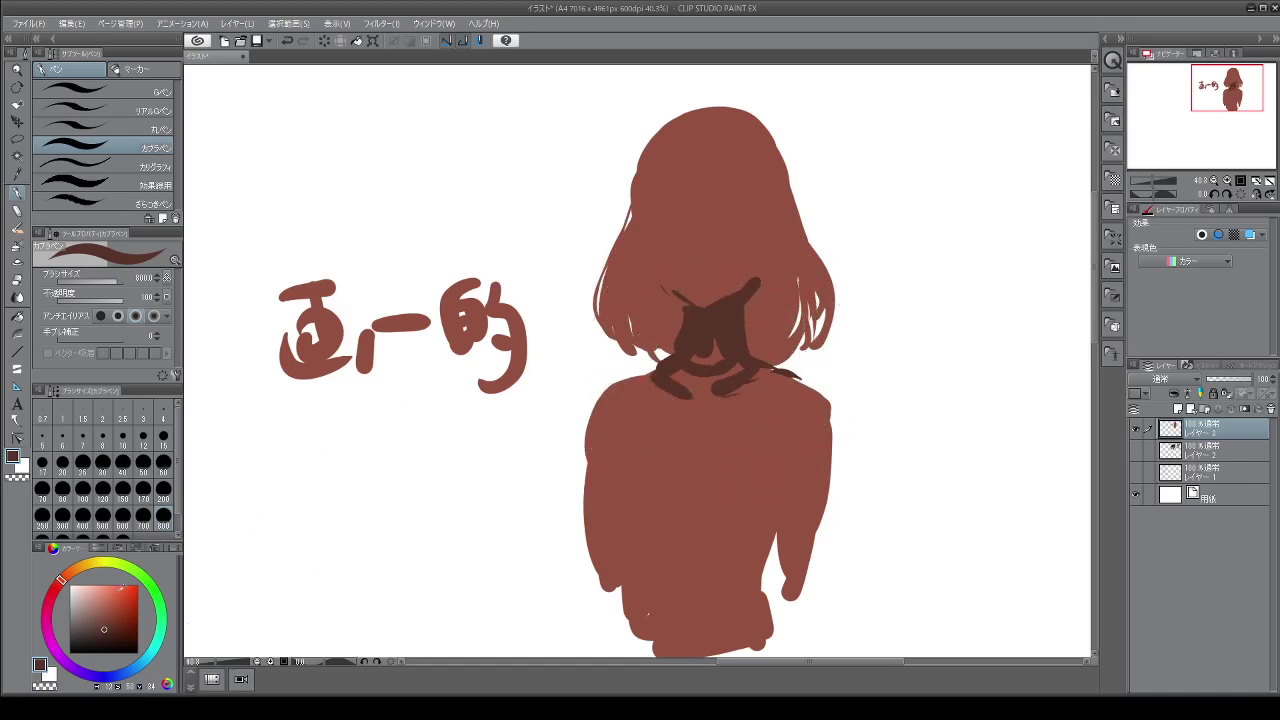
# Paint light pink highlights on the neck, both shoulders, the upper arms and the upper chest
pyautogui.click(96, 592)
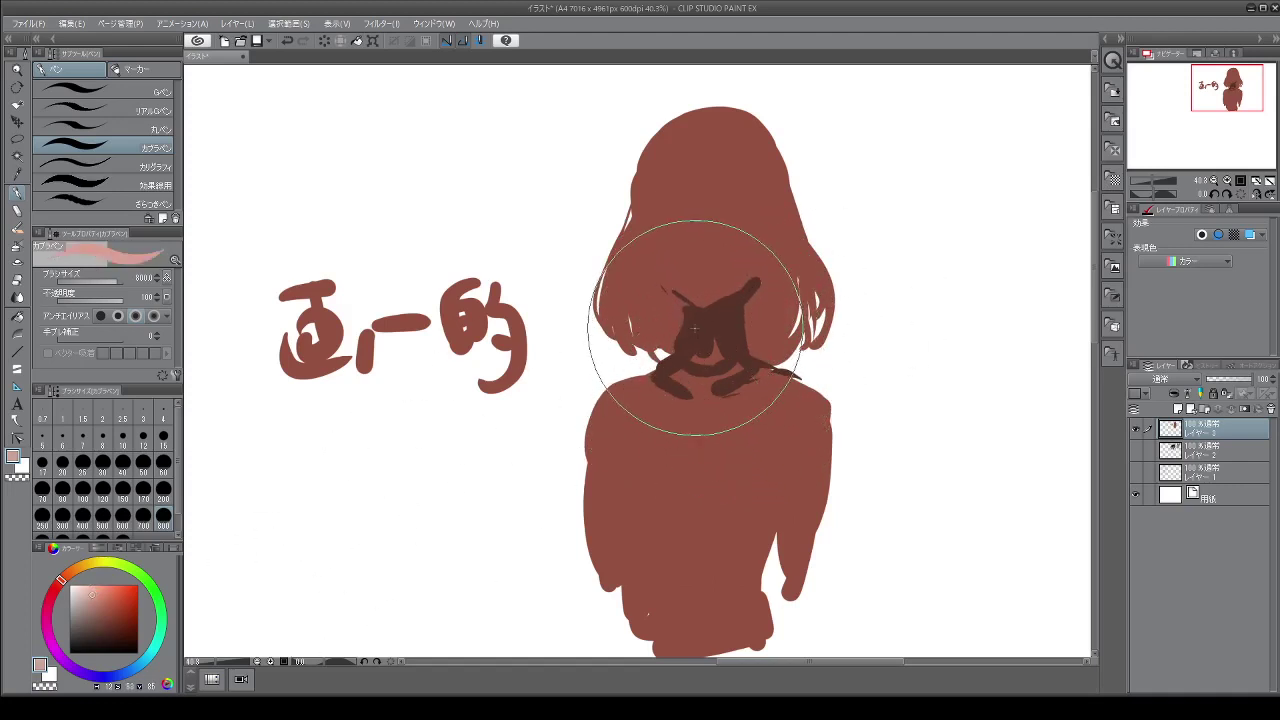
pyautogui.moveTo(700, 335); pyautogui.dragTo(702, 366)
pyautogui.moveTo(737, 309)
pyautogui.mouseDown()
pyautogui.moveTo(739, 345)
pyautogui.moveTo(714, 384)
pyautogui.moveTo(758, 372)
pyautogui.moveTo(807, 399)
pyautogui.moveTo(794, 390)
pyautogui.moveTo(808, 480)
pyautogui.mouseUp()
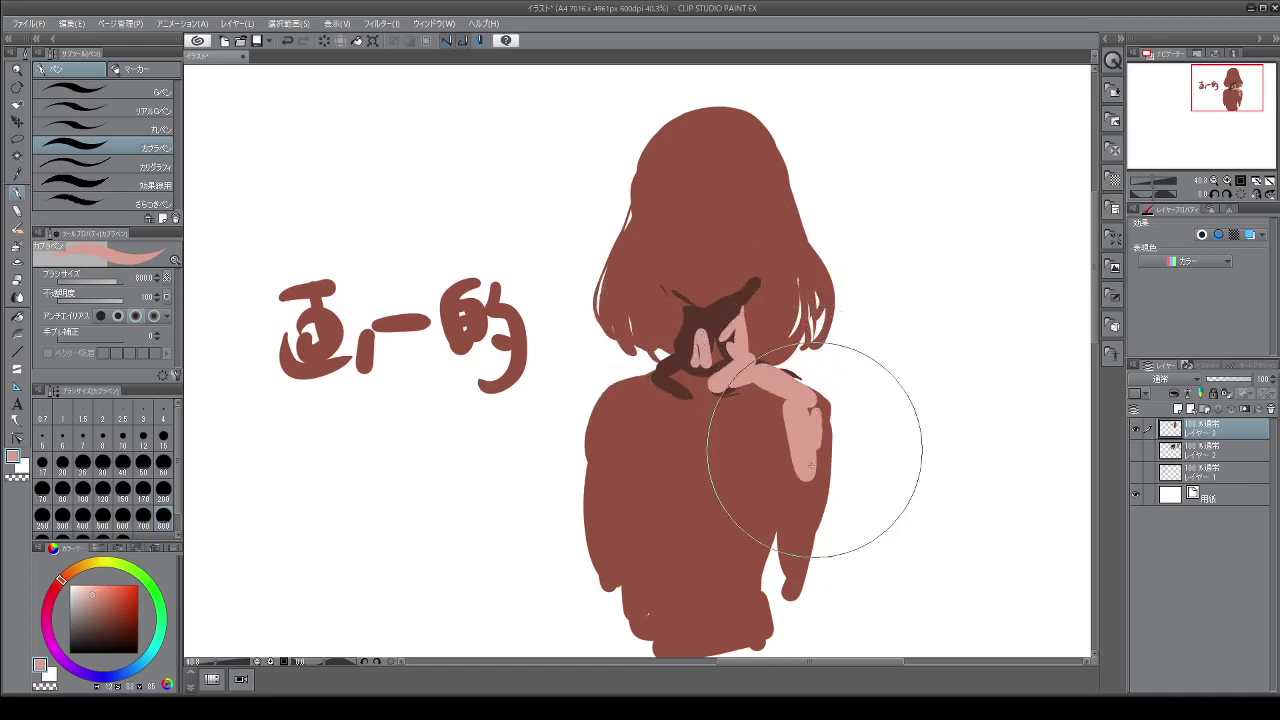
pyautogui.moveTo(622, 398); pyautogui.dragTo(608, 477)
pyautogui.moveTo(656, 383); pyautogui.dragTo(750, 405)
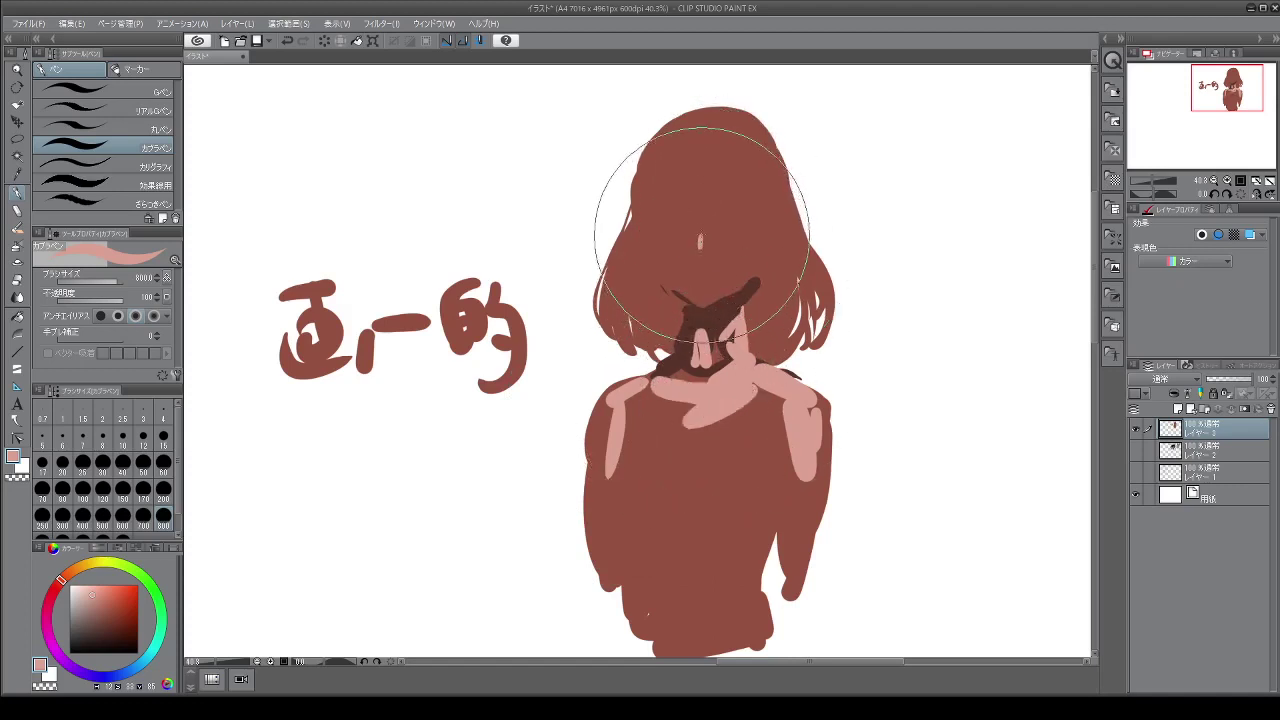
# Add a light pink highlight on the nose and a band of pink shine strokes across the top of the hair
pyautogui.moveTo(701, 236); pyautogui.dragTo(701, 255)
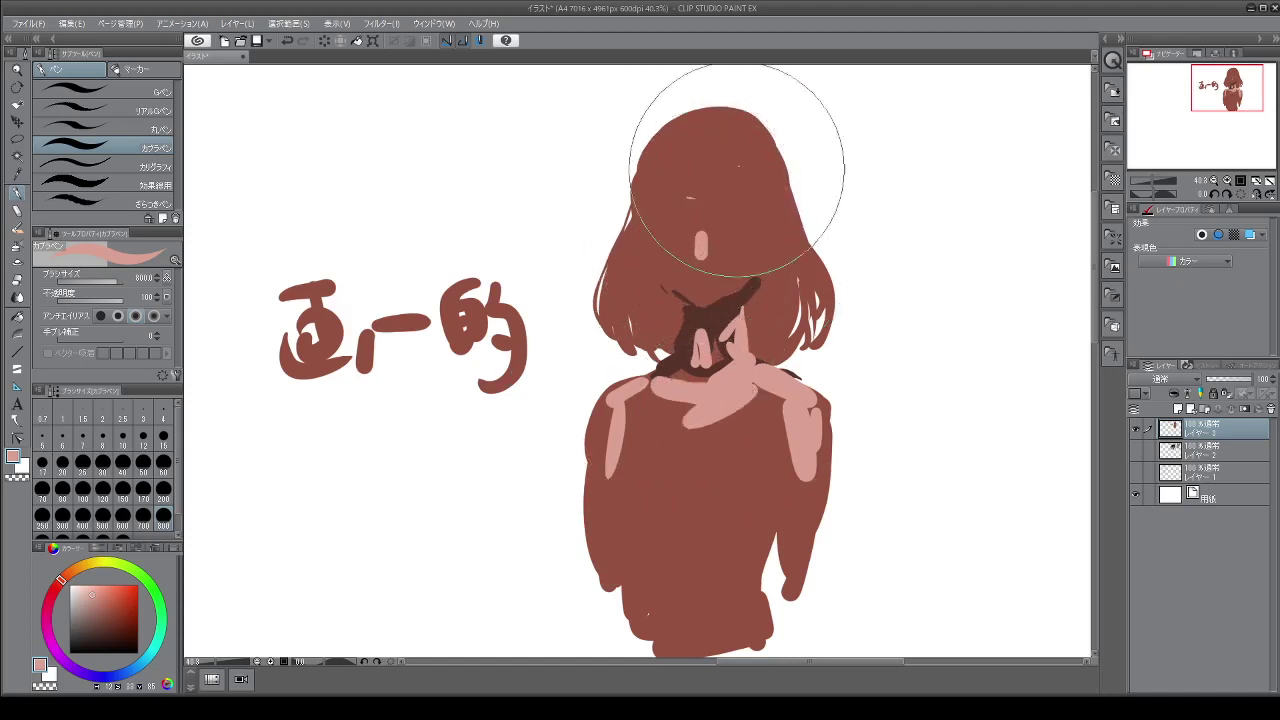
pyautogui.moveTo(719, 140); pyautogui.dragTo(725, 180)
pyautogui.moveTo(687, 135)
pyautogui.mouseDown()
pyautogui.moveTo(682, 180)
pyautogui.moveTo(704, 146)
pyautogui.moveTo(740, 140)
pyautogui.moveTo(766, 190)
pyautogui.mouseUp()
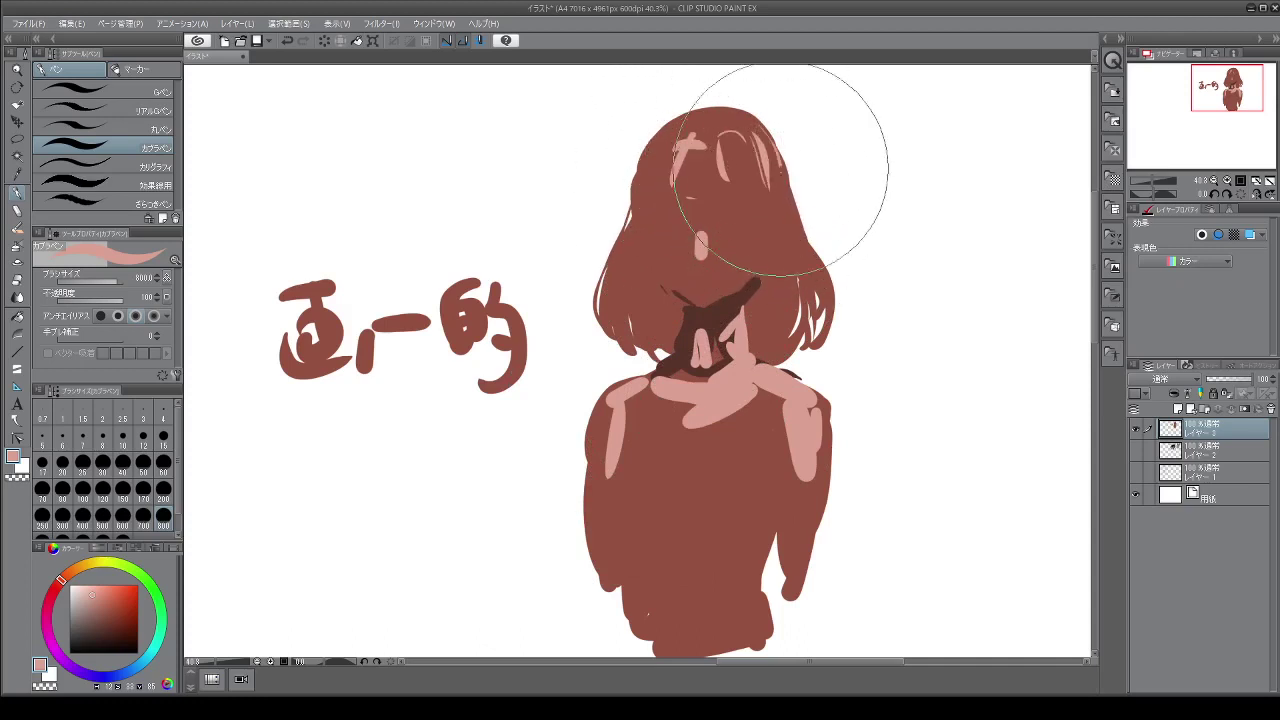
pyautogui.moveTo(766, 145); pyautogui.dragTo(776, 198)
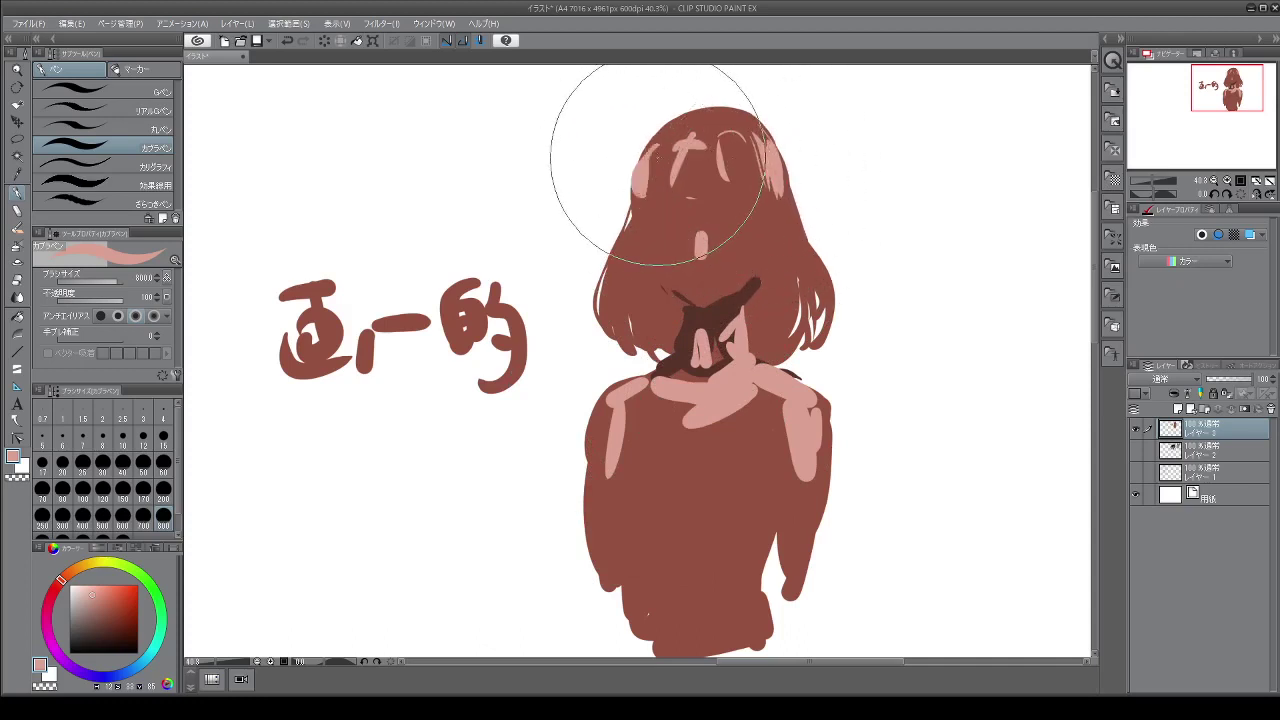
pyautogui.moveTo(655, 145); pyautogui.dragTo(640, 195)
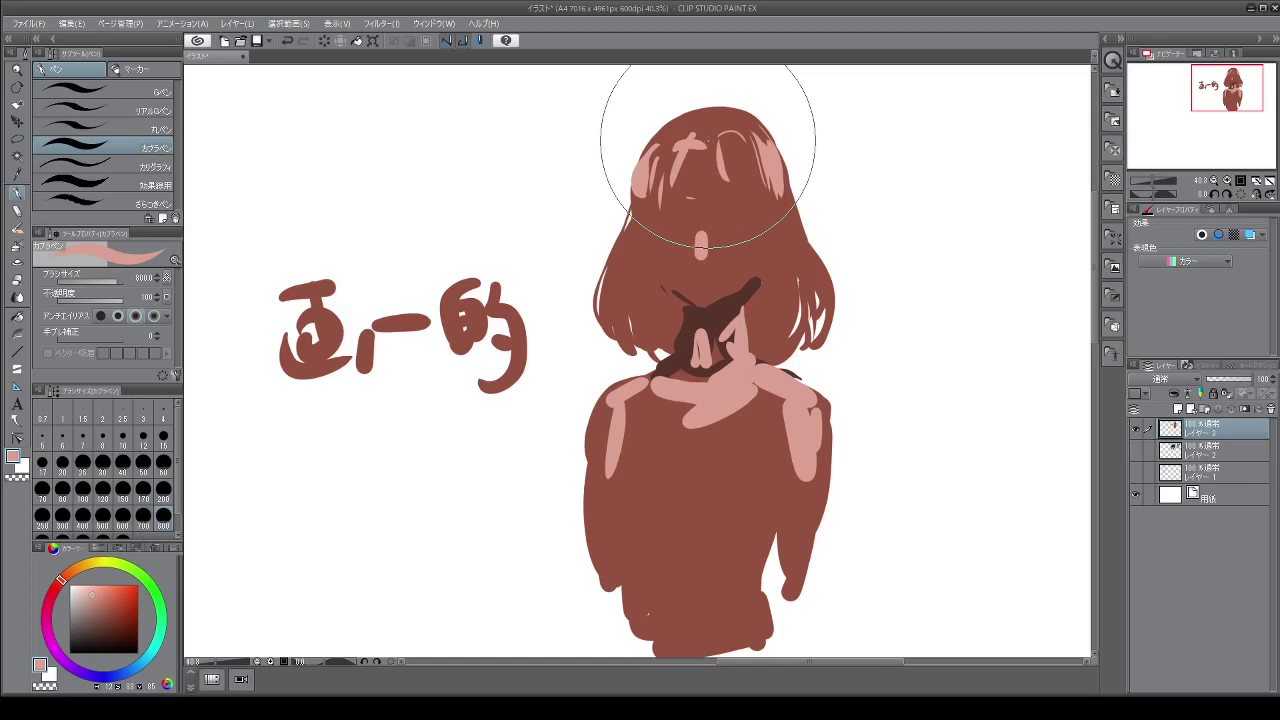
# Draw thin dark brown bangs over the forehead with the brush size set to 200
pyautogui.click(105, 632)
pyautogui.click(163, 490)
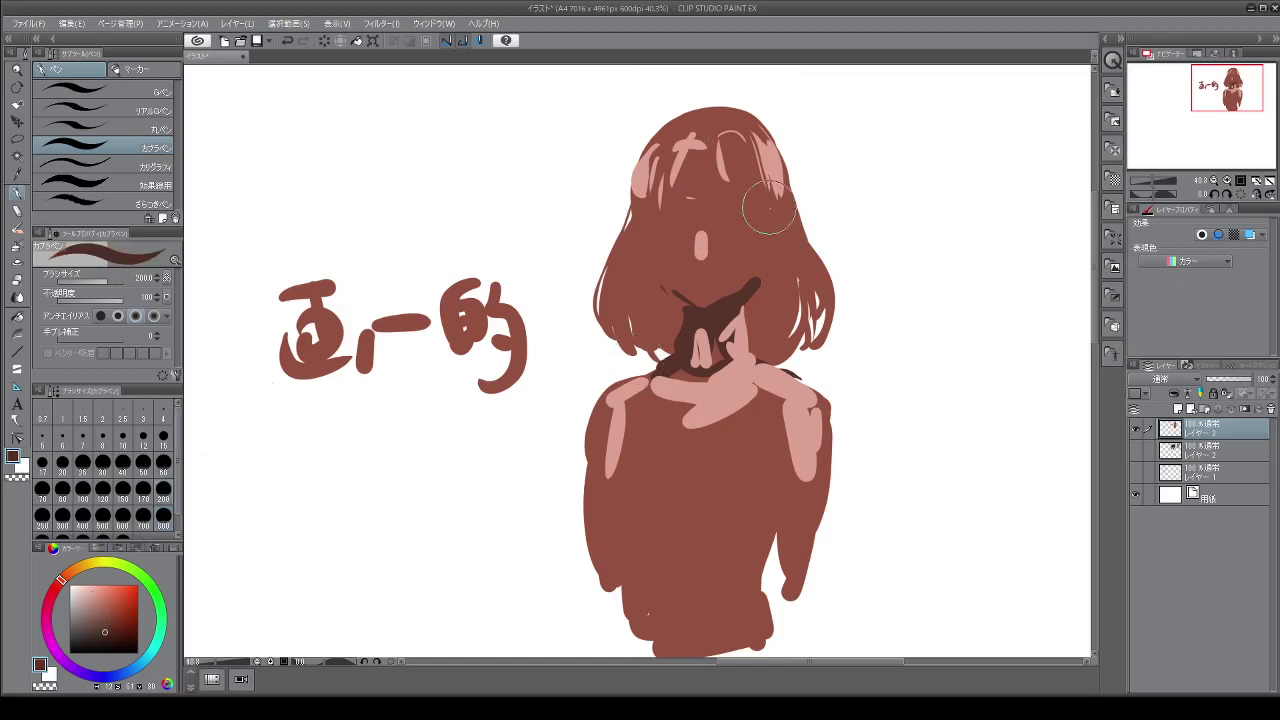
pyautogui.moveTo(768, 207)
pyautogui.mouseDown()
pyautogui.moveTo(719, 151)
pyautogui.moveTo(730, 198)
pyautogui.moveTo(736, 177)
pyautogui.moveTo(743, 206)
pyautogui.moveTo(742, 191)
pyautogui.moveTo(765, 222)
pyautogui.mouseUp()
pyautogui.moveTo(678, 167)
pyautogui.mouseDown()
pyautogui.moveTo(674, 229)
pyautogui.moveTo(668, 210)
pyautogui.moveTo(652, 228)
pyautogui.moveTo(665, 260)
pyautogui.mouseUp()
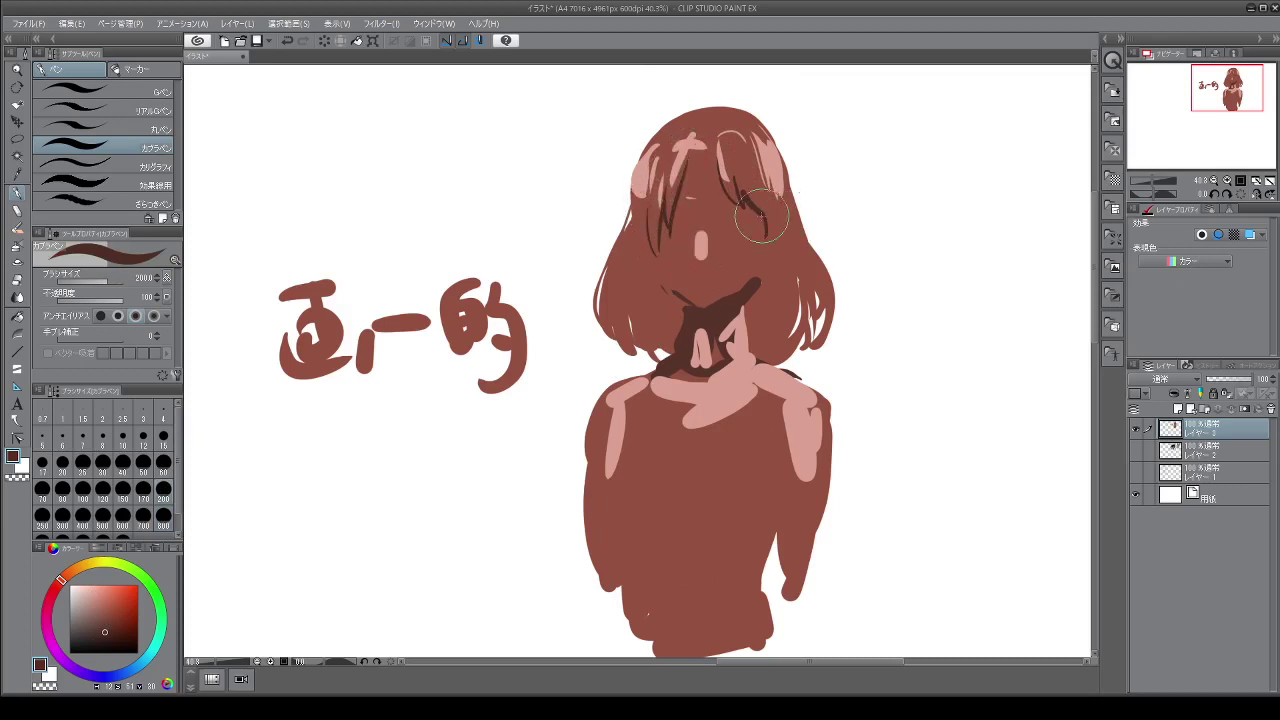
pyautogui.moveTo(714, 160); pyautogui.dragTo(714, 203)
# Draw the cheek contour and both closed eyes in dark brown
pyautogui.moveTo(768, 246)
pyautogui.mouseDown()
pyautogui.moveTo(776, 270)
pyautogui.moveTo(758, 243)
pyautogui.moveTo(775, 265)
pyautogui.mouseUp()
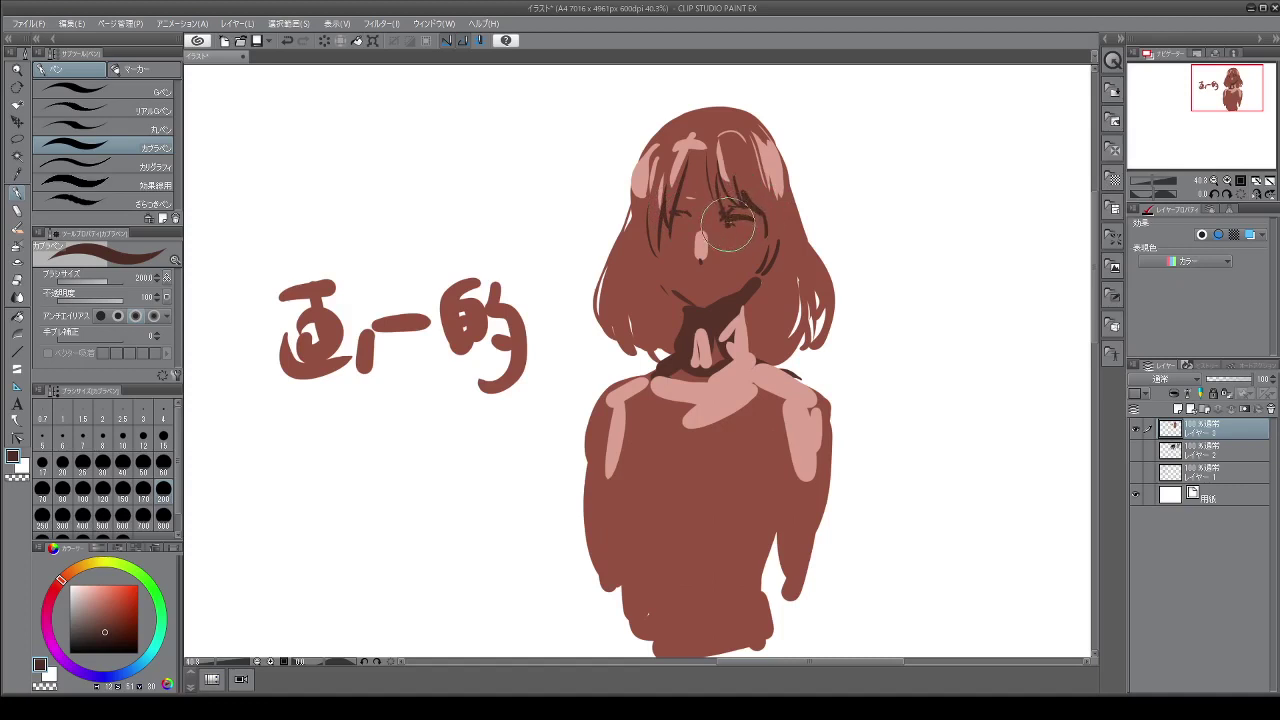
pyautogui.moveTo(740, 222); pyautogui.dragTo(754, 226)
pyautogui.moveTo(672, 220); pyautogui.dragTo(688, 225)
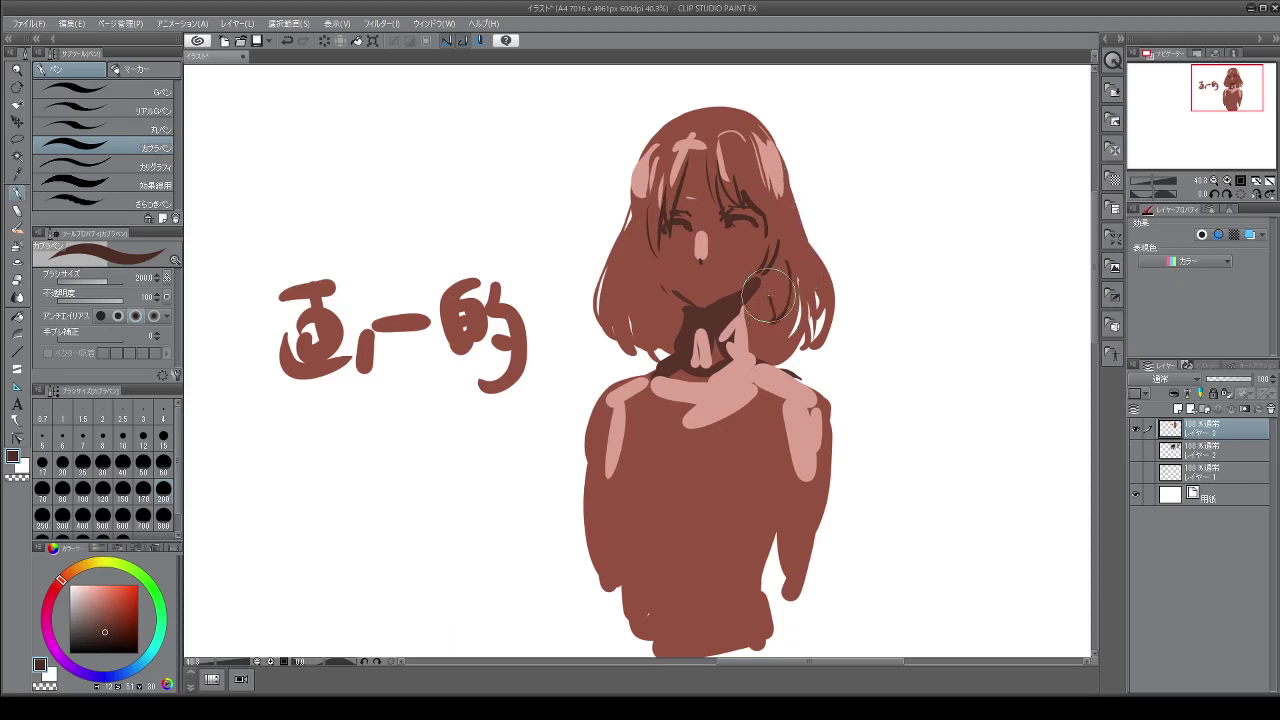
# Draw dark brown strand lines through the lower hair on both sides of the face
pyautogui.moveTo(640, 250); pyautogui.dragTo(632, 335)
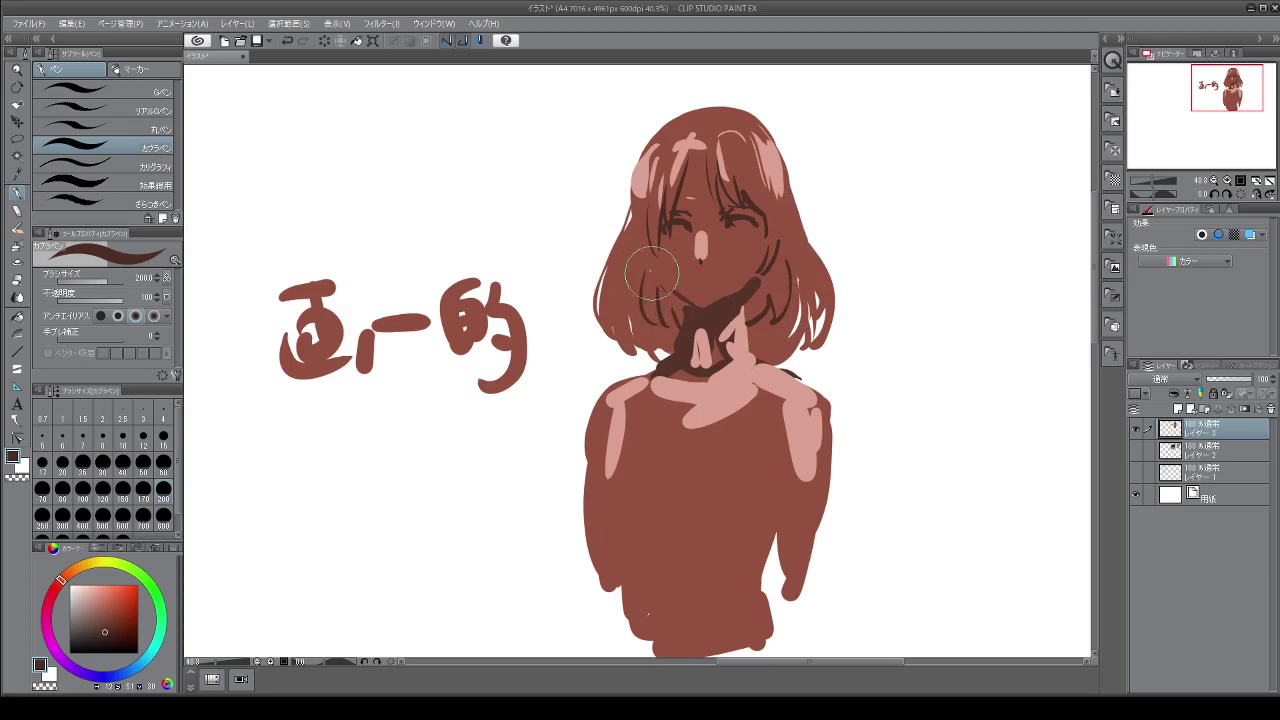
pyautogui.moveTo(625, 215); pyautogui.dragTo(600, 350)
pyautogui.moveTo(640, 270); pyautogui.dragTo(625, 352)
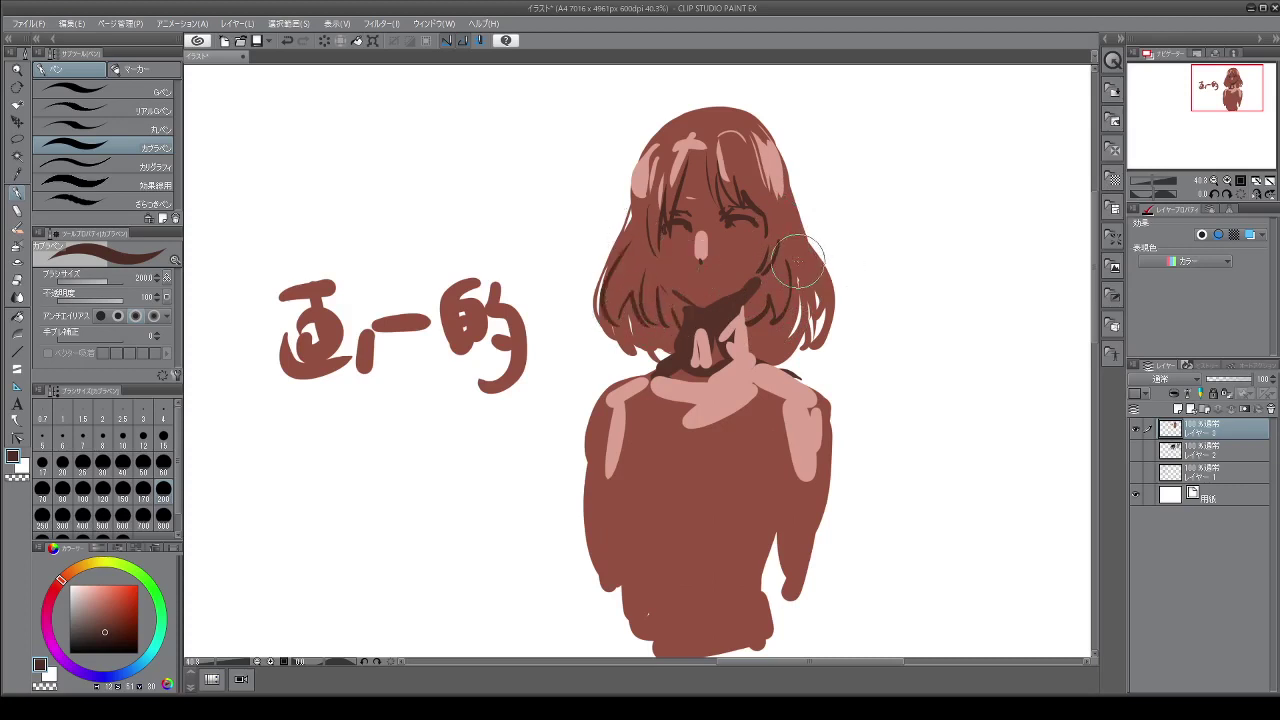
pyautogui.moveTo(812, 262); pyautogui.dragTo(800, 320)
# Erase the hair tips above the shoulders and trim the outer edges to make the bob shorter and narrower
pyautogui.moveTo(625, 315)
pyautogui.mouseDown()
pyautogui.moveTo(640, 352)
pyautogui.moveTo(676, 350)
pyautogui.mouseUp()
pyautogui.moveTo(785, 322)
pyautogui.mouseDown()
pyautogui.moveTo(815, 334)
pyautogui.moveTo(830, 280)
pyautogui.moveTo(796, 338)
pyautogui.moveTo(822, 284)
pyautogui.mouseUp()
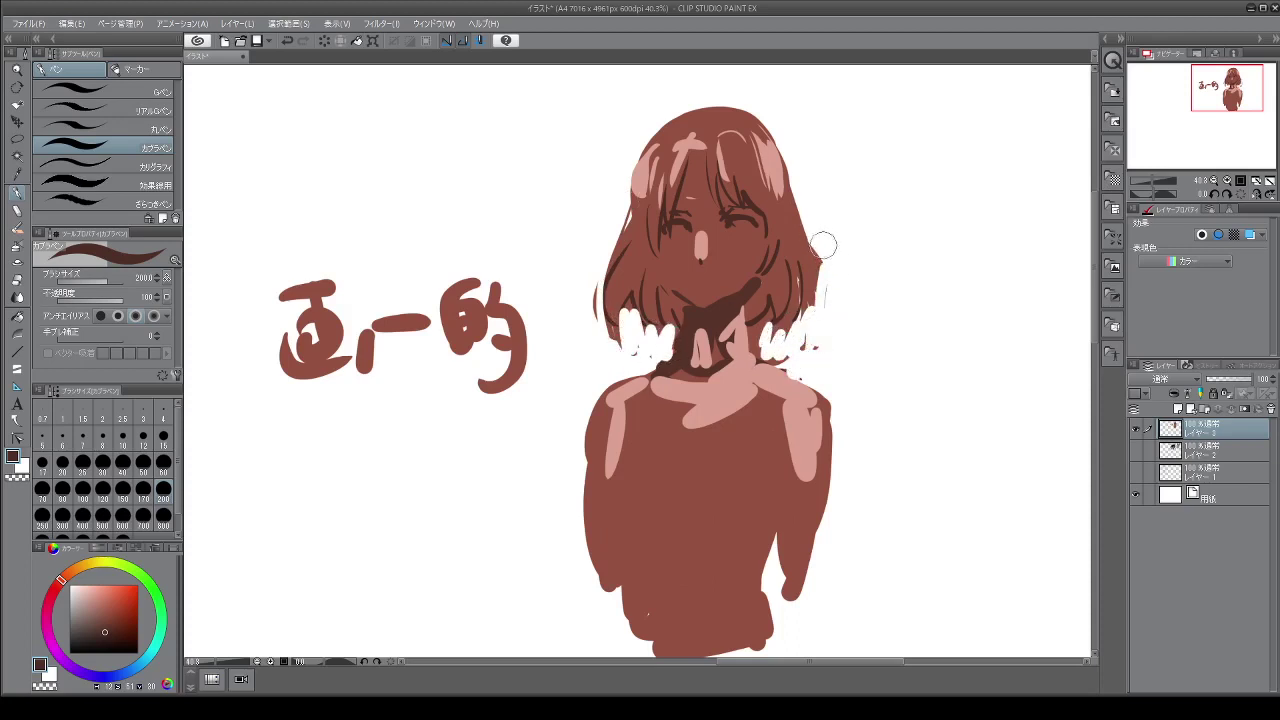
pyautogui.moveTo(810, 238); pyautogui.dragTo(824, 281)
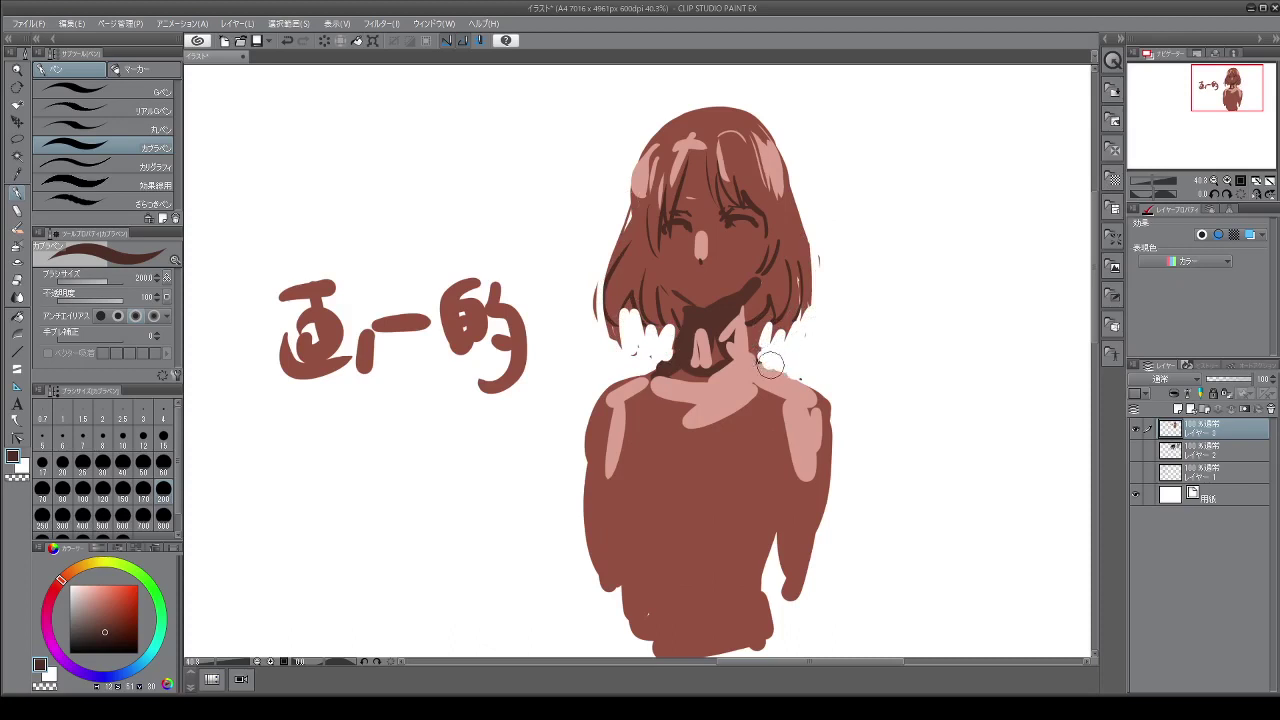
pyautogui.moveTo(624, 207)
pyautogui.mouseDown()
pyautogui.moveTo(613, 248)
pyautogui.moveTo(634, 347)
pyautogui.mouseUp()
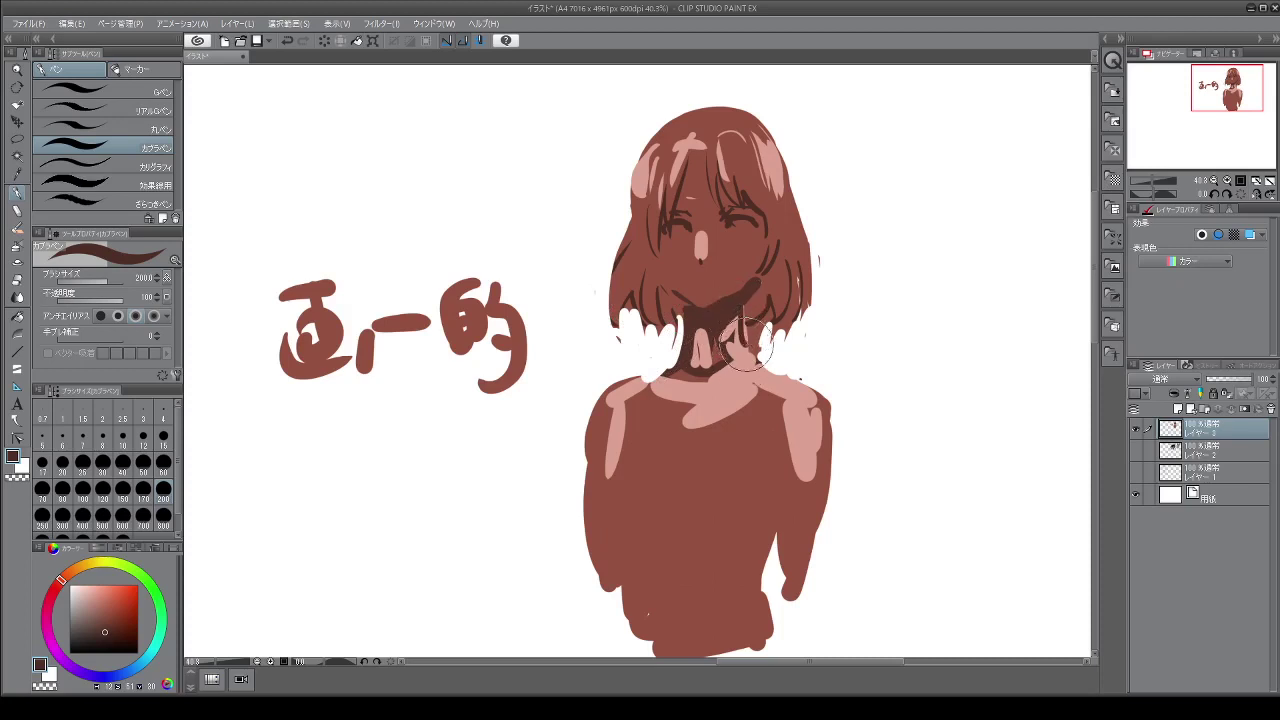
# Outline the neck, both shoulders and the inner arm lines in dark brown, and darken the shadow across the neck
pyautogui.moveTo(741, 316)
pyautogui.mouseDown()
pyautogui.moveTo(768, 362)
pyautogui.moveTo(798, 376)
pyautogui.mouseUp()
pyautogui.moveTo(700, 322); pyautogui.dragTo(612, 396)
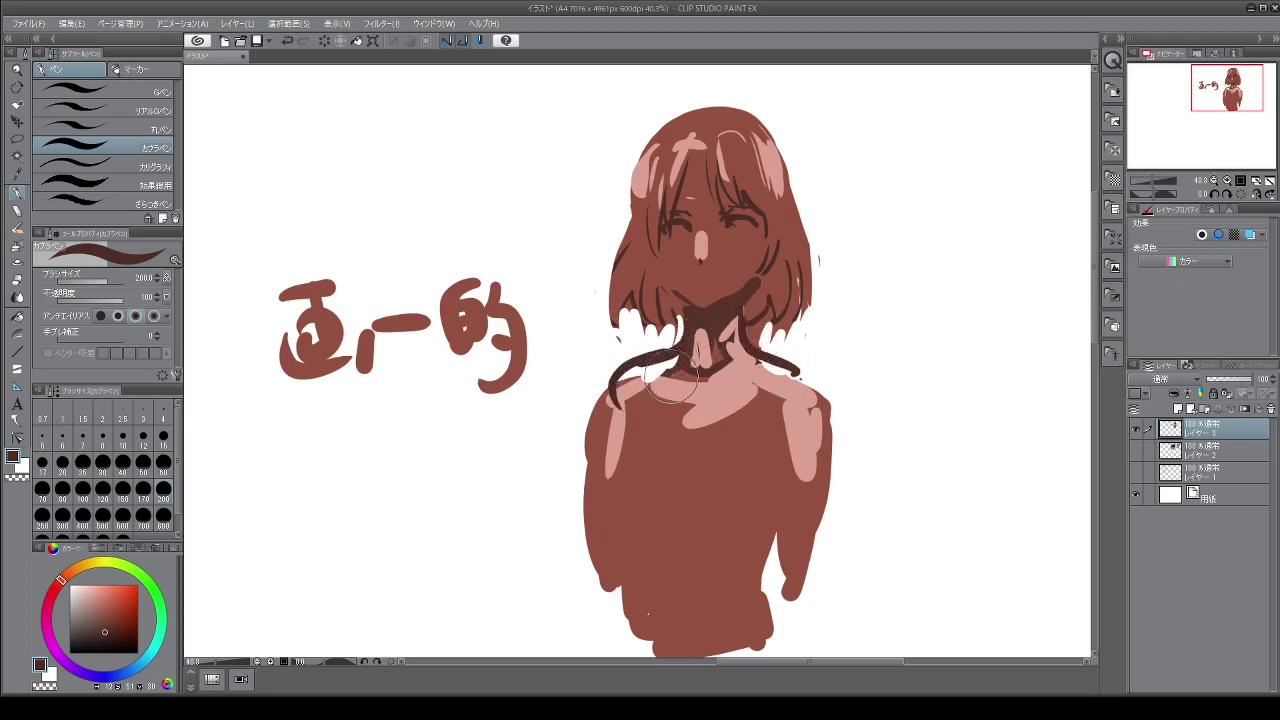
pyautogui.moveTo(678, 352); pyautogui.dragTo(636, 450)
pyautogui.moveTo(770, 362); pyautogui.dragTo(792, 455)
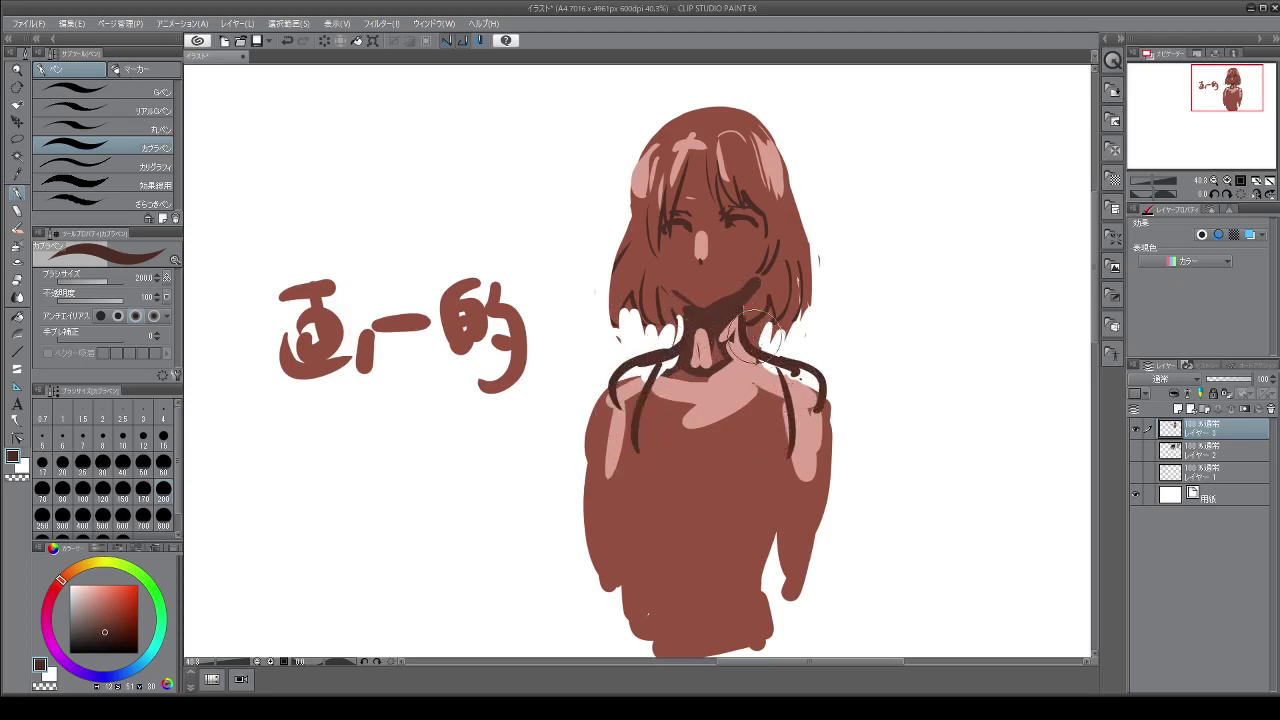
pyautogui.moveTo(740, 315); pyautogui.dragTo(825, 400)
pyautogui.hotkey('ctrl', 'z')
pyautogui.moveTo(738, 305); pyautogui.dragTo(827, 405)
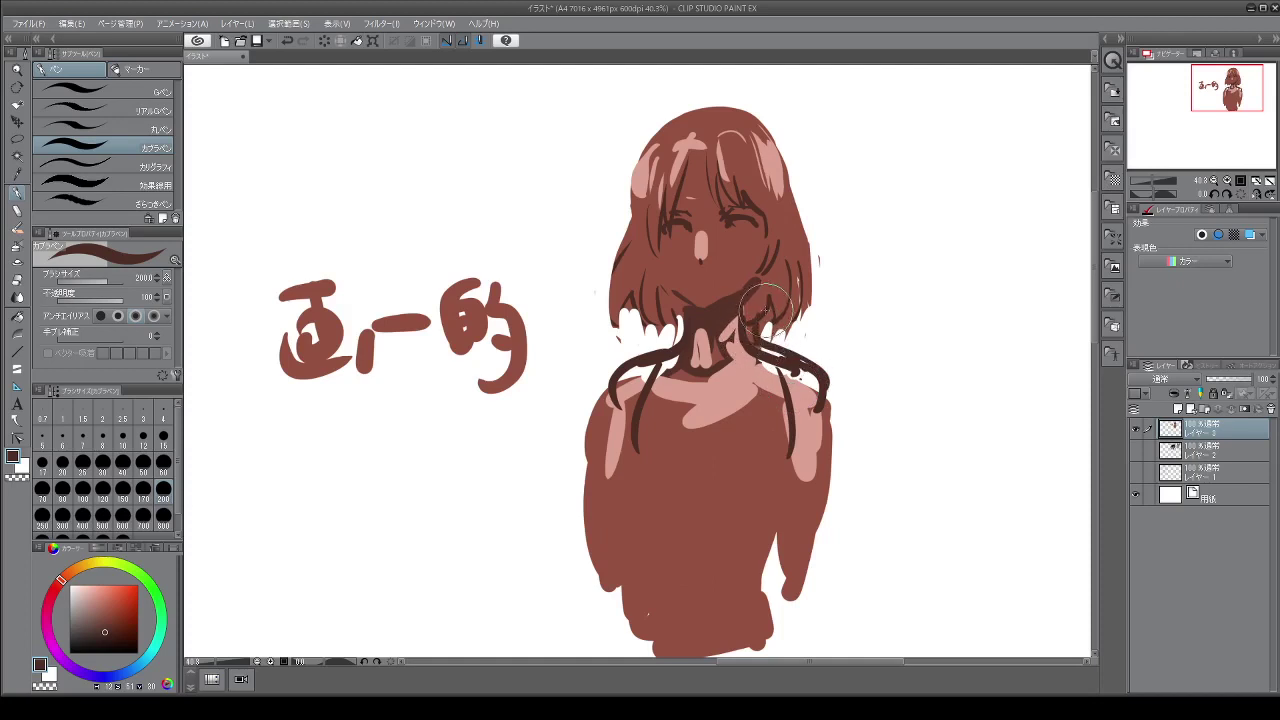
pyautogui.moveTo(782, 252)
pyautogui.mouseDown()
pyautogui.moveTo(768, 318)
pyautogui.moveTo(735, 330)
pyautogui.moveTo(740, 310)
pyautogui.moveTo(715, 350)
pyautogui.moveTo(697, 345)
pyautogui.moveTo(729, 357)
pyautogui.mouseUp()
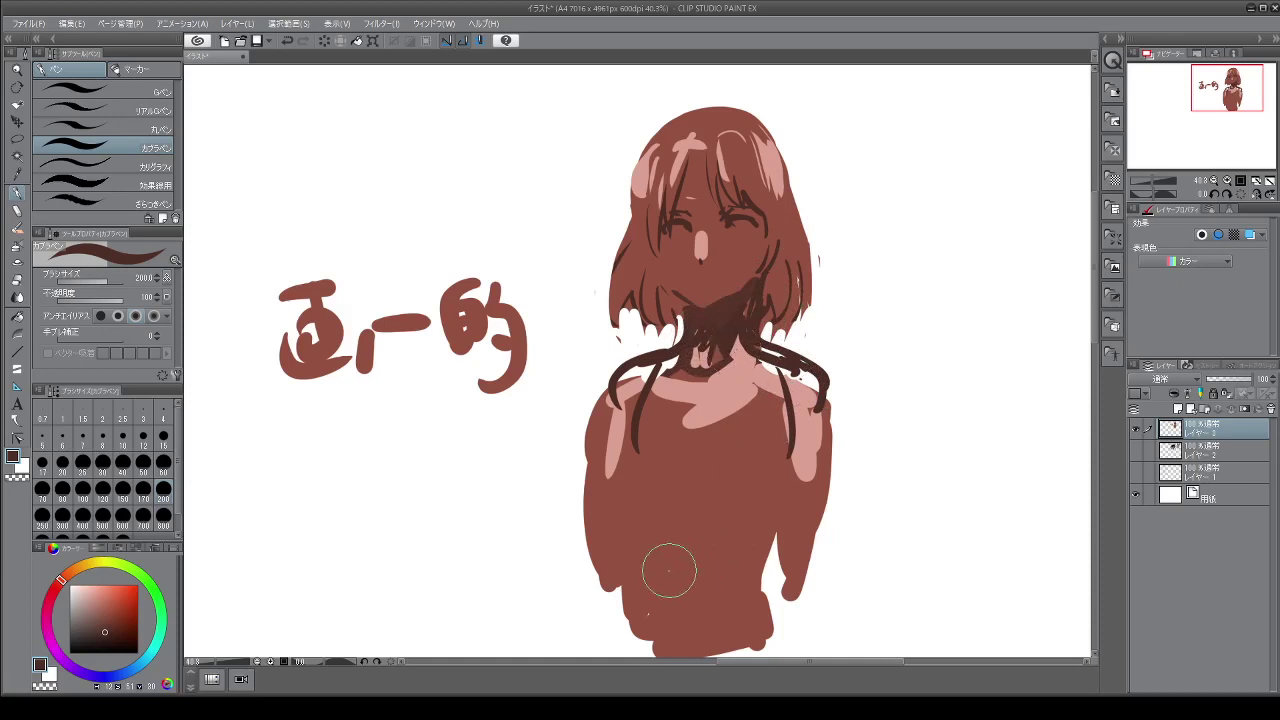
# Draw dark brown contours along the waist and torso sides, plus an arch and navel mark on the belly
pyautogui.moveTo(633, 505); pyautogui.dragTo(621, 632)
pyautogui.moveTo(766, 527); pyautogui.dragTo(779, 620)
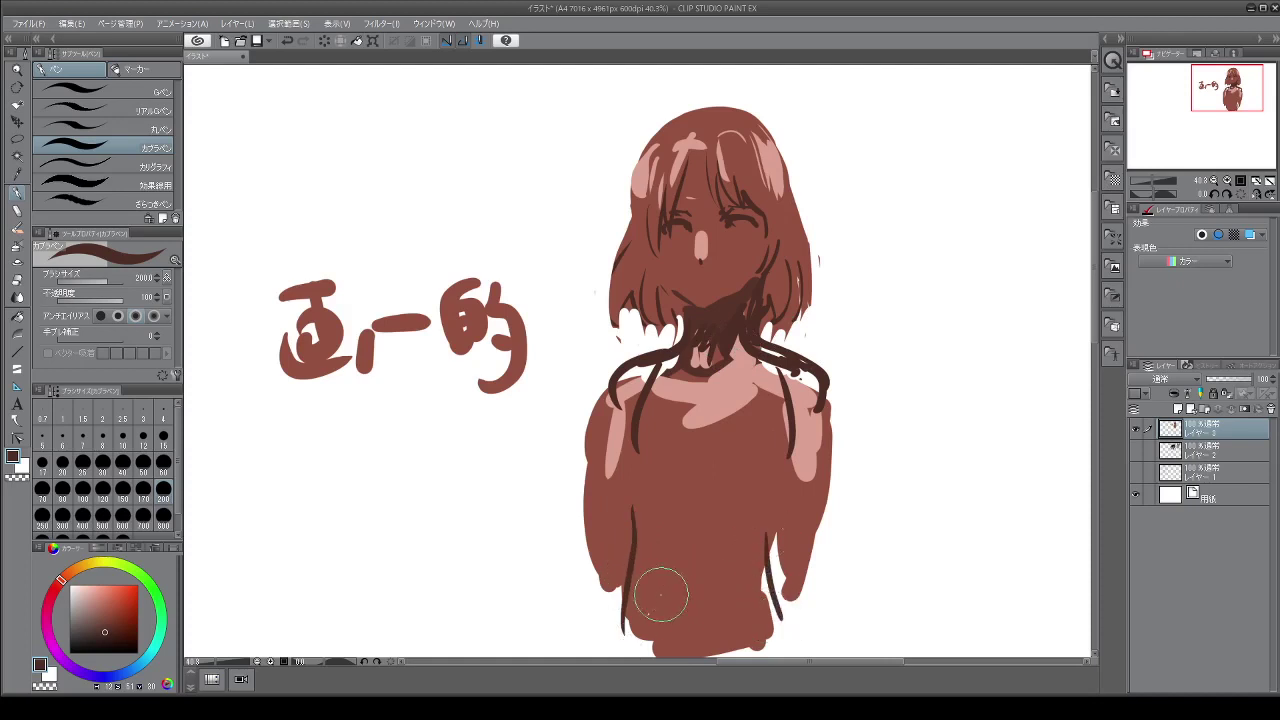
pyautogui.moveTo(647, 598)
pyautogui.mouseDown()
pyautogui.moveTo(748, 615)
pyautogui.moveTo(645, 632)
pyautogui.mouseUp()
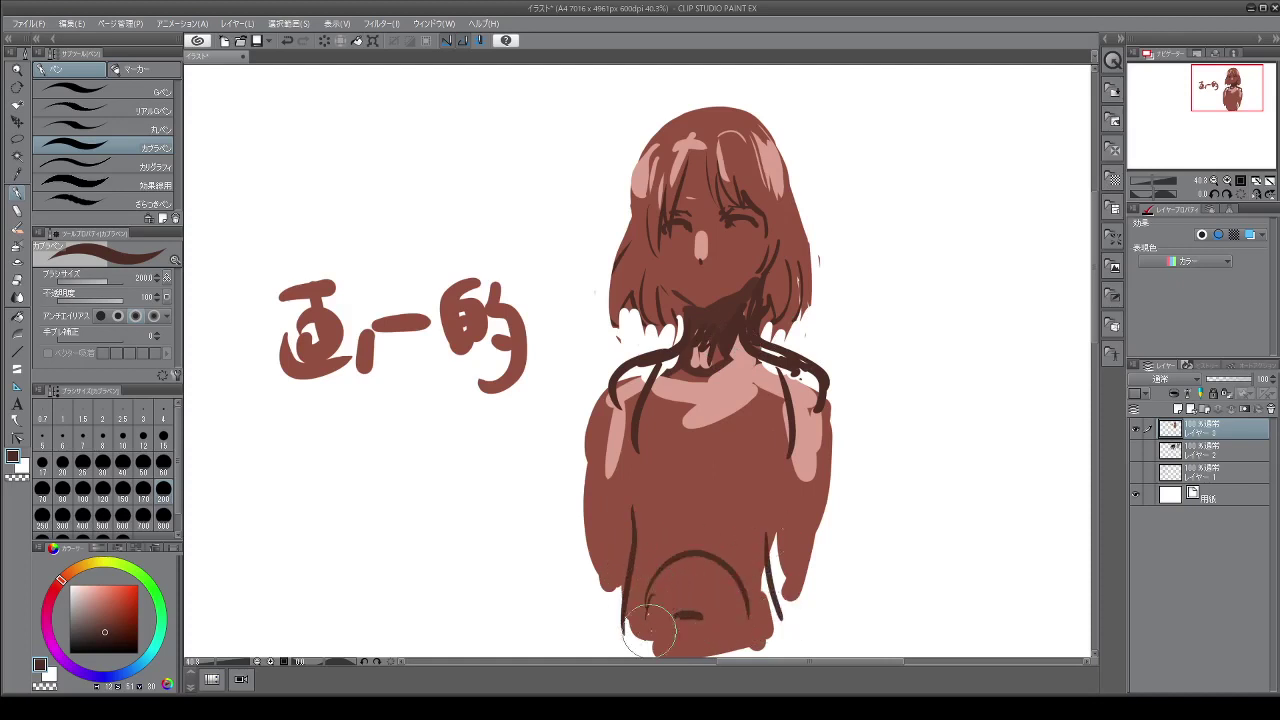
pyautogui.moveTo(748, 606); pyautogui.dragTo(756, 626)
pyautogui.moveTo(792, 440)
pyautogui.mouseDown()
pyautogui.moveTo(760, 514)
pyautogui.moveTo(768, 584)
pyautogui.mouseUp()
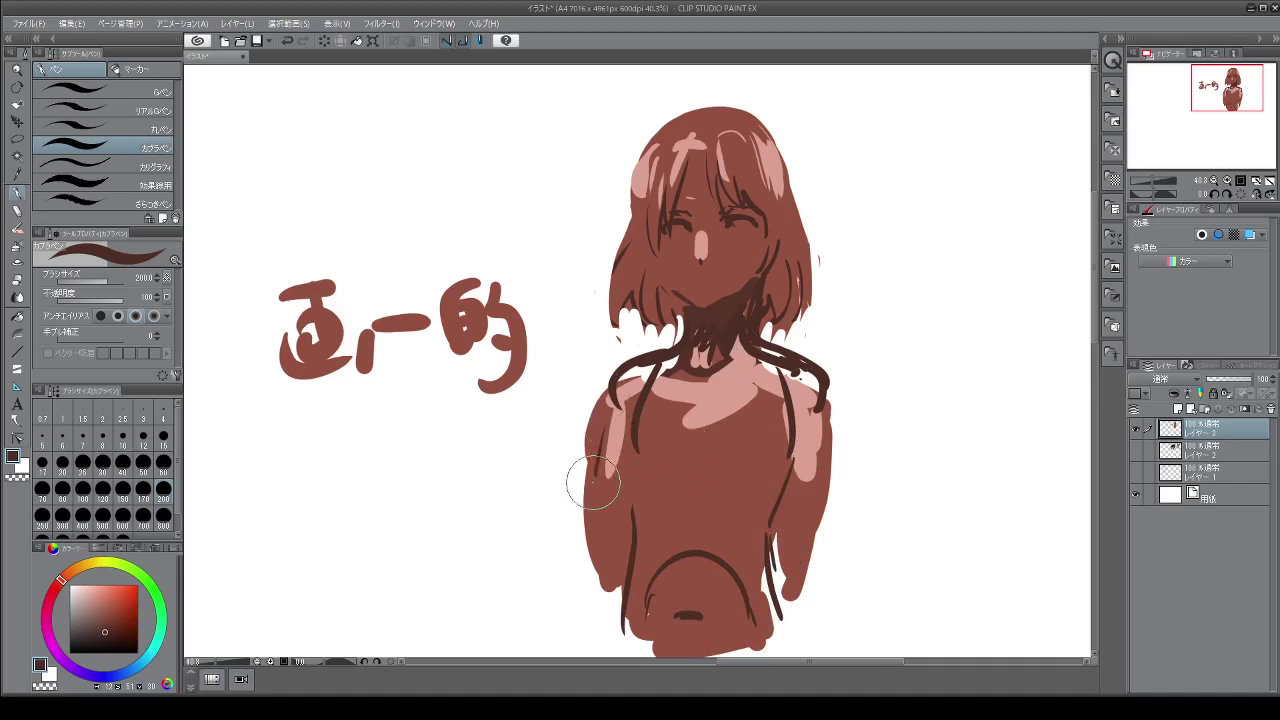
# Draw dark brown contours along both arms and add short contour lines beside the hips and belly arch
pyautogui.moveTo(590, 506)
pyautogui.mouseDown()
pyautogui.moveTo(618, 457)
pyautogui.moveTo(632, 493)
pyautogui.moveTo(596, 526)
pyautogui.mouseUp()
pyautogui.moveTo(630, 455); pyautogui.dragTo(615, 568)
pyautogui.moveTo(590, 495); pyautogui.dragTo(586, 578)
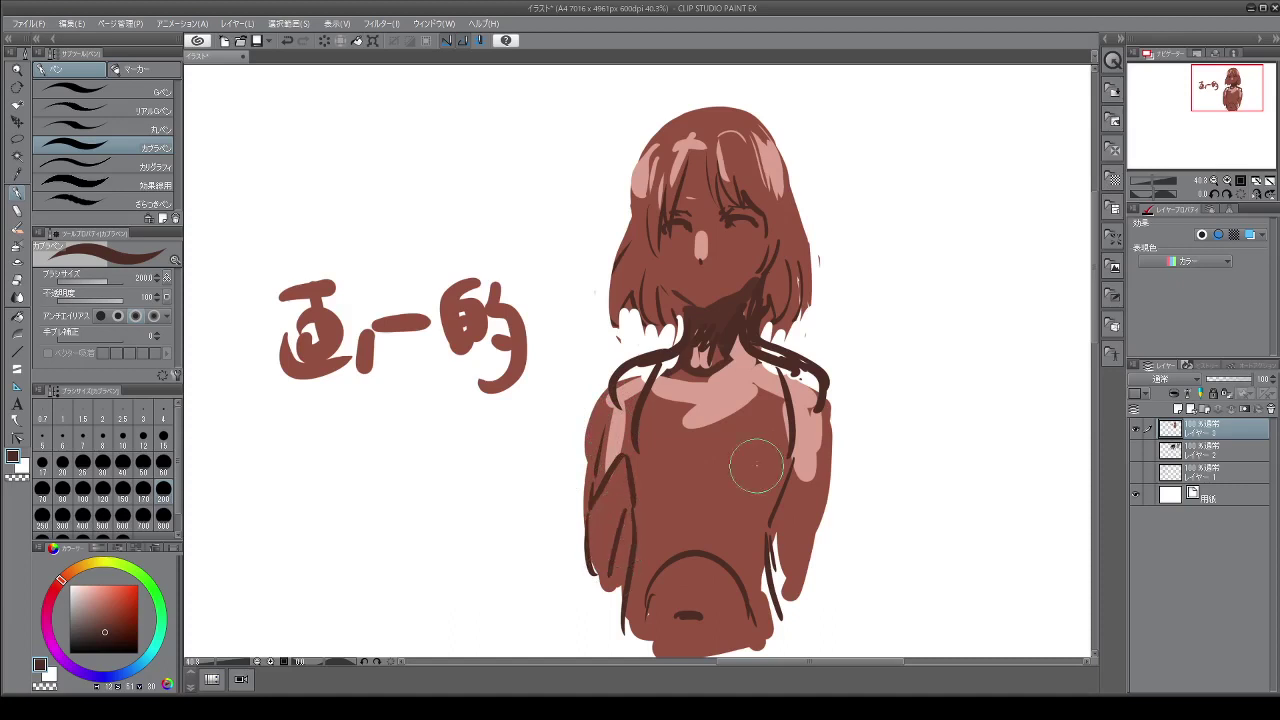
pyautogui.moveTo(818, 408)
pyautogui.mouseDown()
pyautogui.moveTo(834, 474)
pyautogui.moveTo(818, 524)
pyautogui.moveTo(782, 556)
pyautogui.moveTo(766, 491)
pyautogui.moveTo(795, 615)
pyautogui.mouseUp()
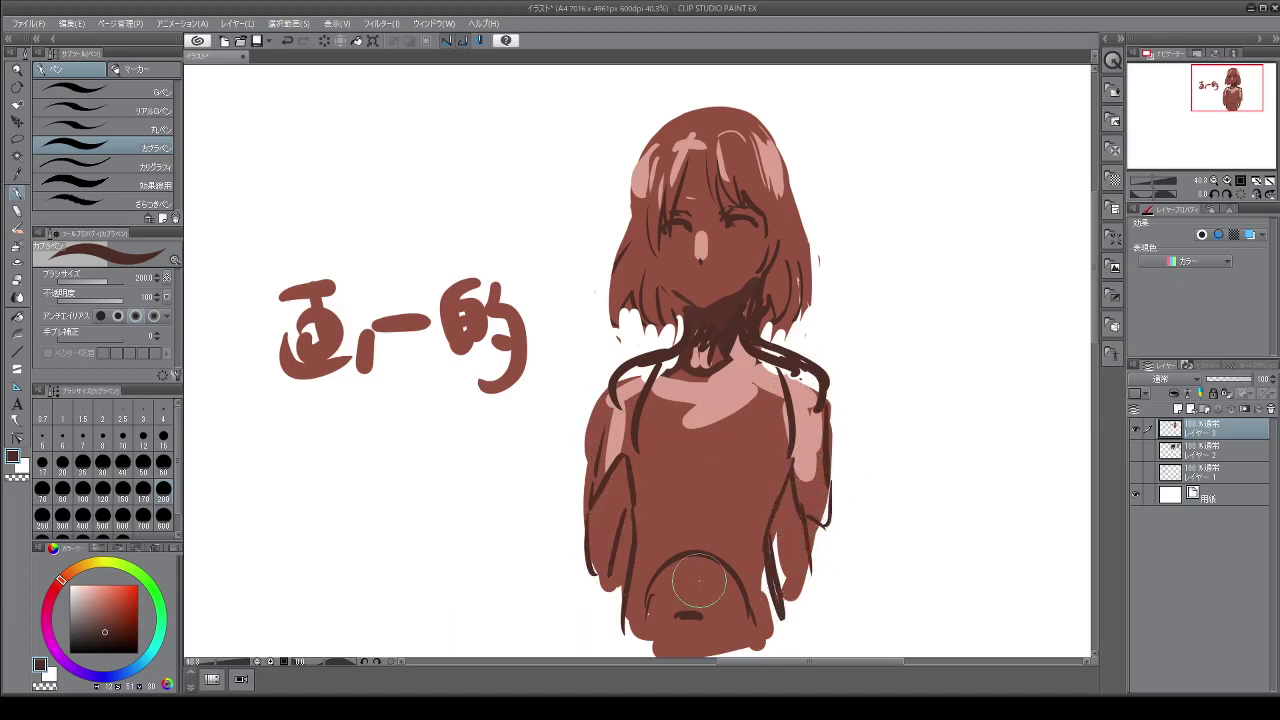
pyautogui.moveTo(655, 558); pyautogui.dragTo(632, 650)
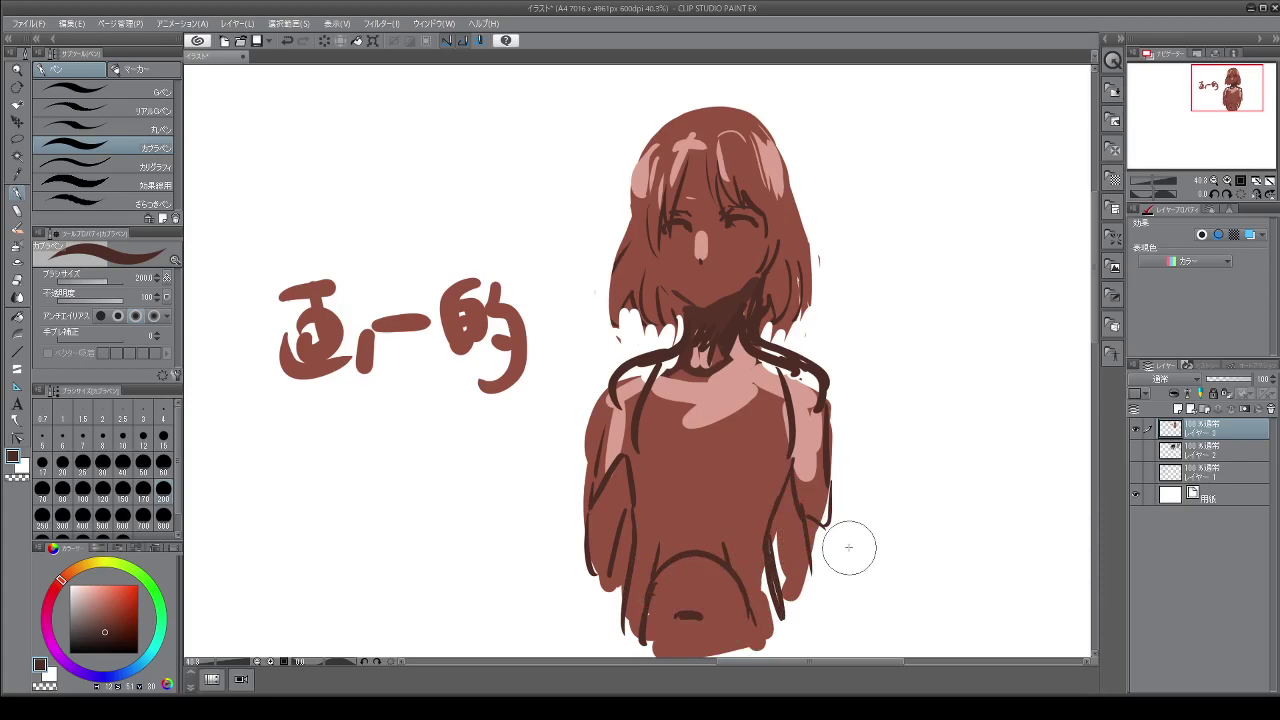
# Erase the inner parts of both arms to slim them and open white gaps beside the waist
pyautogui.moveTo(786, 496)
pyautogui.mouseDown()
pyautogui.moveTo(780, 540)
pyautogui.moveTo(786, 529)
pyautogui.moveTo(793, 552)
pyautogui.mouseUp()
pyautogui.moveTo(626, 518); pyautogui.dragTo(596, 617)
pyautogui.moveTo(633, 484); pyautogui.dragTo(632, 474)
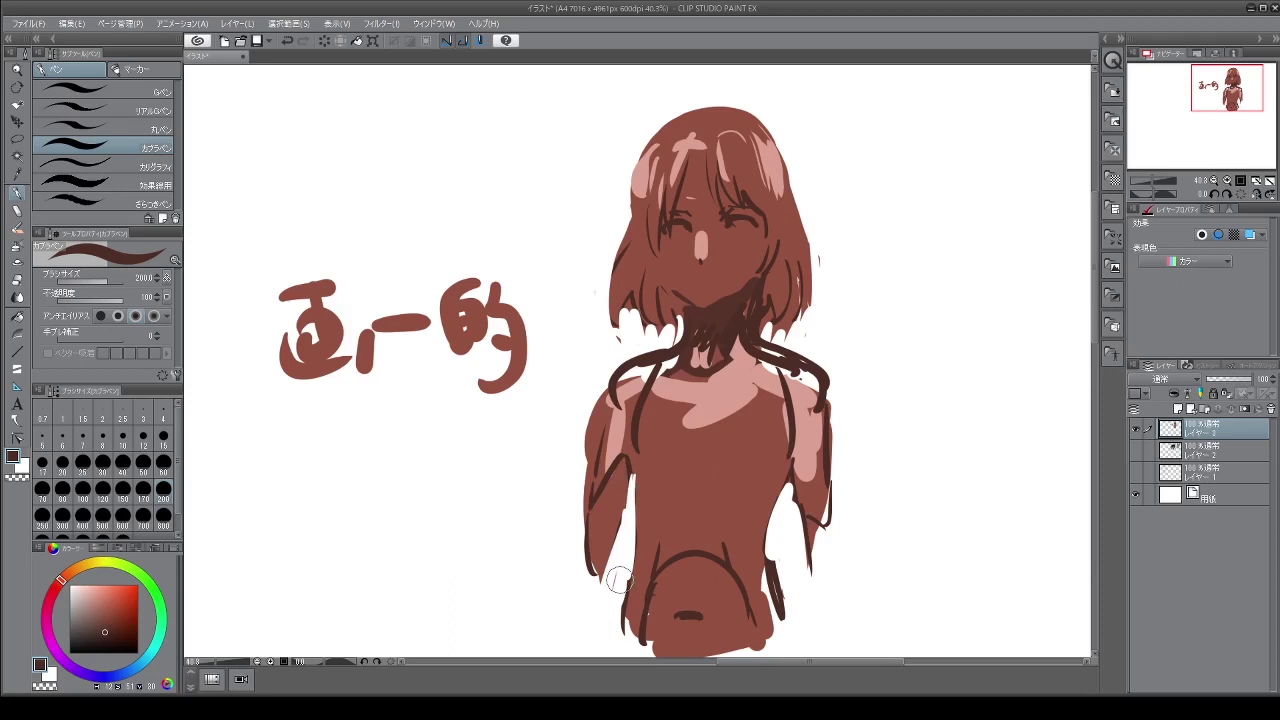
# Pick a lighter muted red and paint it over both shoulders and down the arms
pyautogui.click(106, 606)
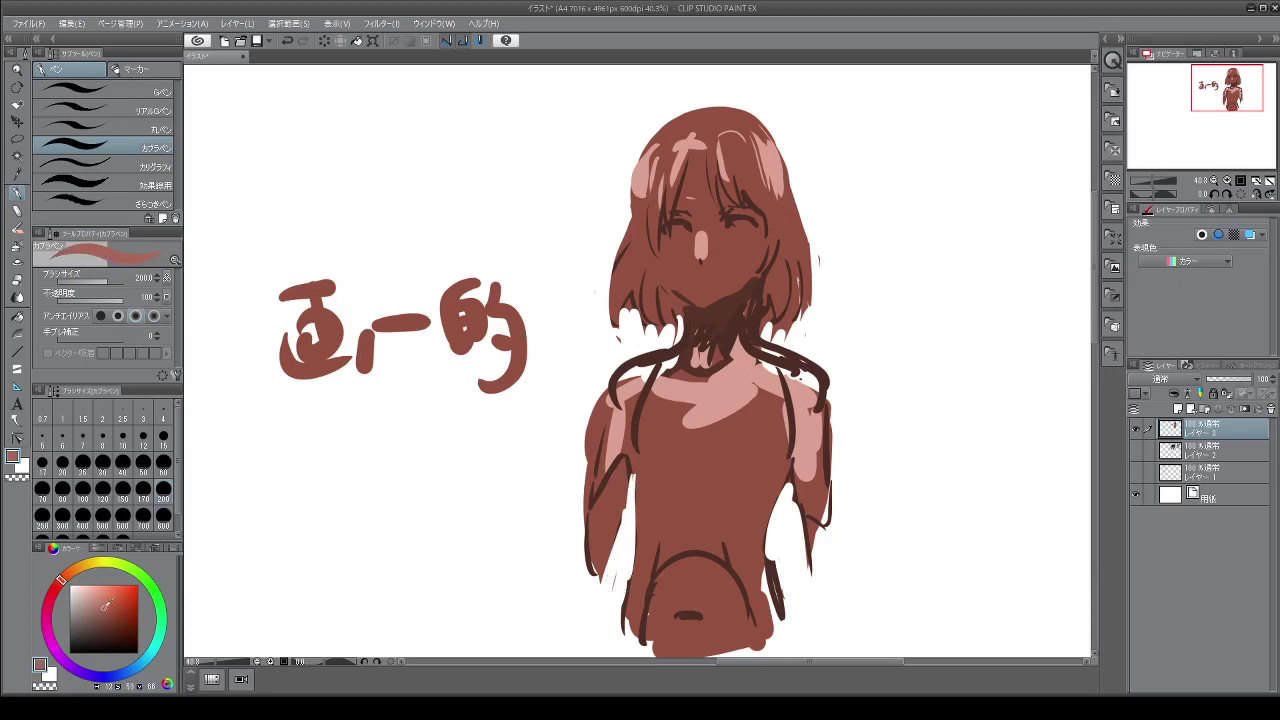
pyautogui.moveTo(635, 325)
pyautogui.mouseDown()
pyautogui.moveTo(630, 378)
pyautogui.moveTo(692, 345)
pyautogui.moveTo(752, 340)
pyautogui.moveTo(790, 355)
pyautogui.moveTo(800, 385)
pyautogui.moveTo(825, 372)
pyautogui.moveTo(808, 426)
pyautogui.mouseUp()
pyautogui.moveTo(625, 395)
pyautogui.mouseDown()
pyautogui.moveTo(618, 470)
pyautogui.moveTo(589, 530)
pyautogui.moveTo(604, 516)
pyautogui.moveTo(565, 567)
pyautogui.mouseUp()
pyautogui.moveTo(598, 497); pyautogui.dragTo(568, 572)
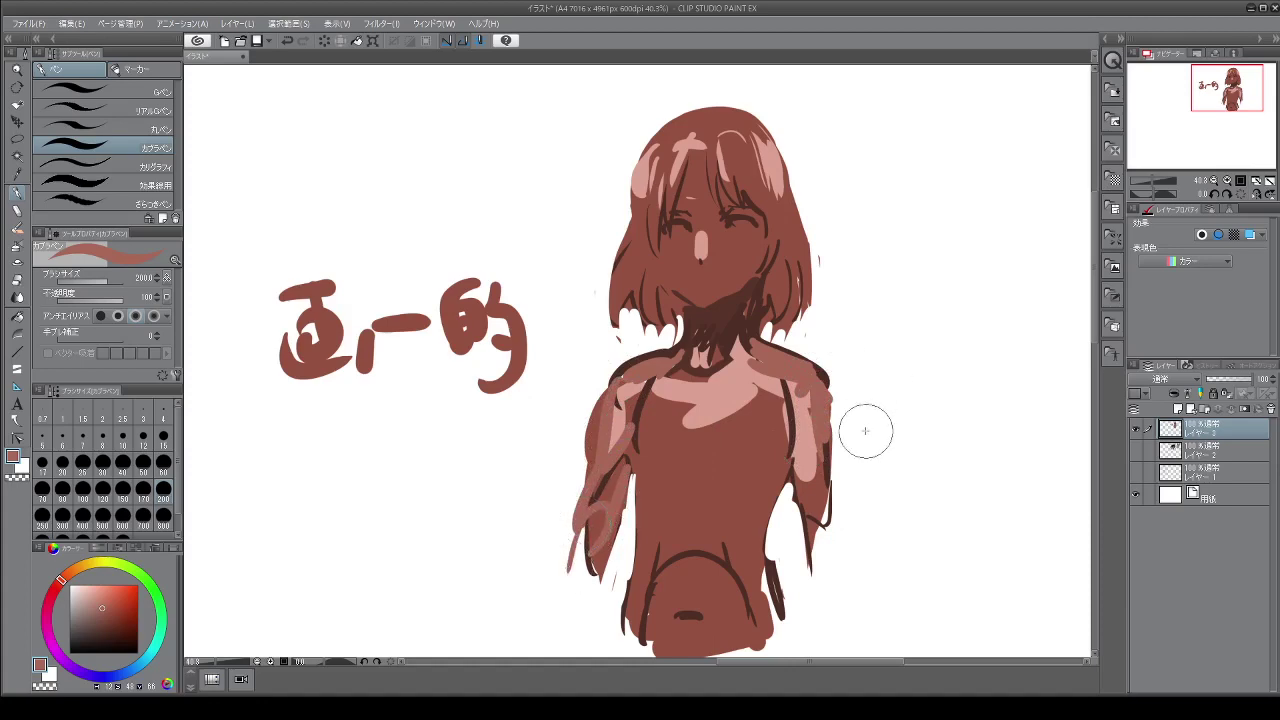
# Brush the lighter red over the belly, waist and hips, softening the arch and side contours
pyautogui.moveTo(666, 593)
pyautogui.mouseDown()
pyautogui.moveTo(700, 566)
pyautogui.moveTo(650, 598)
pyautogui.moveTo(690, 615)
pyautogui.moveTo(650, 640)
pyautogui.moveTo(700, 635)
pyautogui.moveTo(640, 600)
pyautogui.moveTo(700, 525)
pyautogui.moveTo(630, 565)
pyautogui.moveTo(742, 566)
pyautogui.mouseUp()
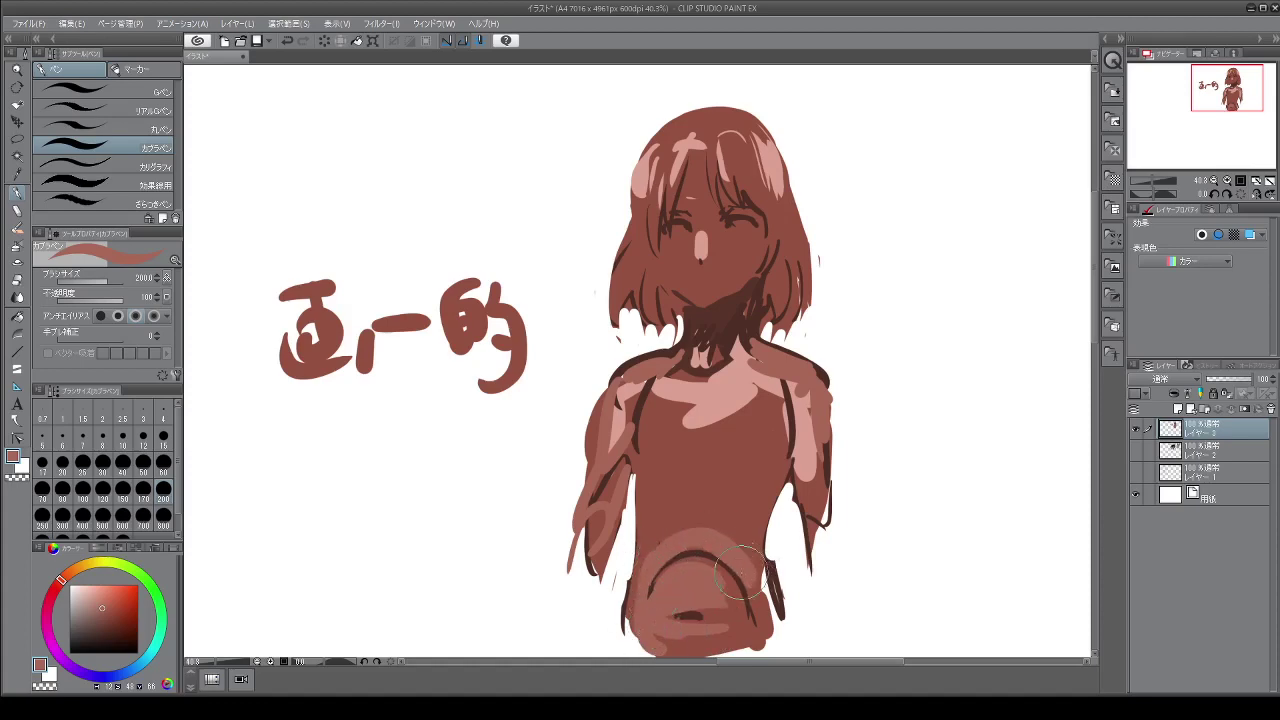
pyautogui.moveTo(678, 490)
pyautogui.mouseDown()
pyautogui.moveTo(640, 540)
pyautogui.moveTo(749, 503)
pyautogui.moveTo(760, 480)
pyautogui.moveTo(777, 522)
pyautogui.moveTo(760, 586)
pyautogui.mouseUp()
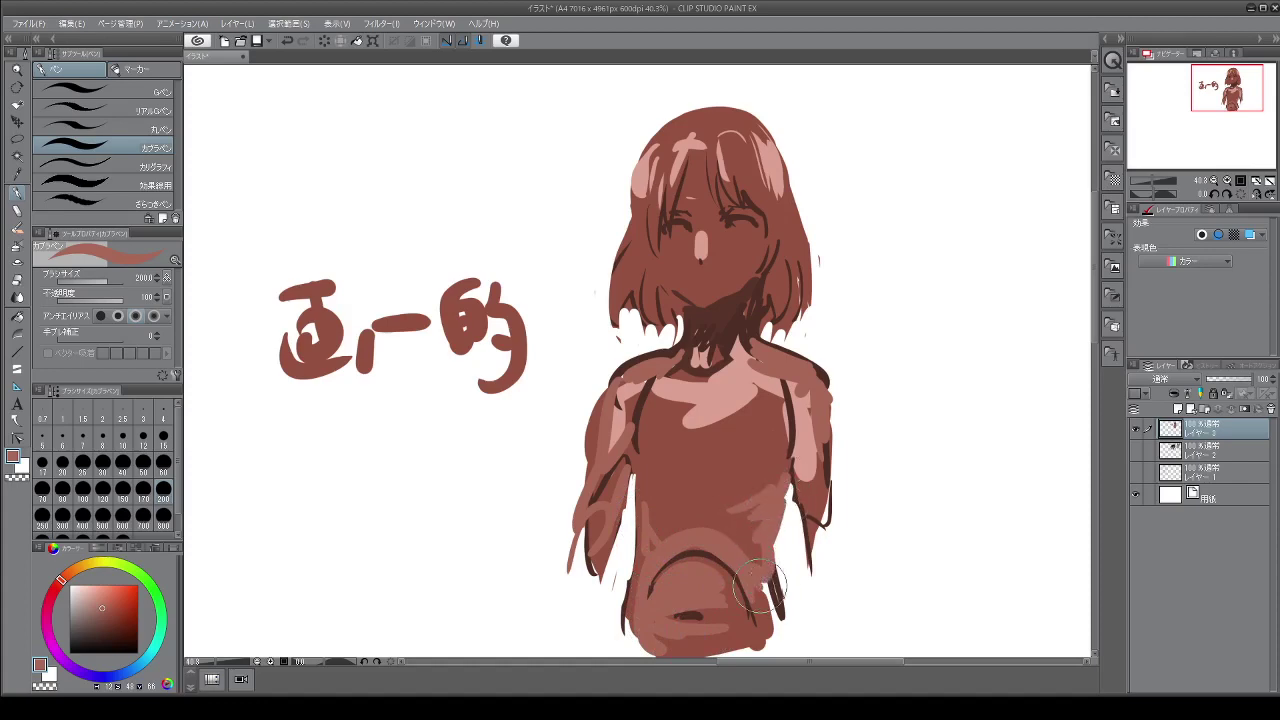
pyautogui.moveTo(655, 494)
pyautogui.mouseDown()
pyautogui.moveTo(640, 530)
pyautogui.moveTo(630, 490)
pyautogui.moveTo(665, 515)
pyautogui.moveTo(728, 525)
pyautogui.mouseUp()
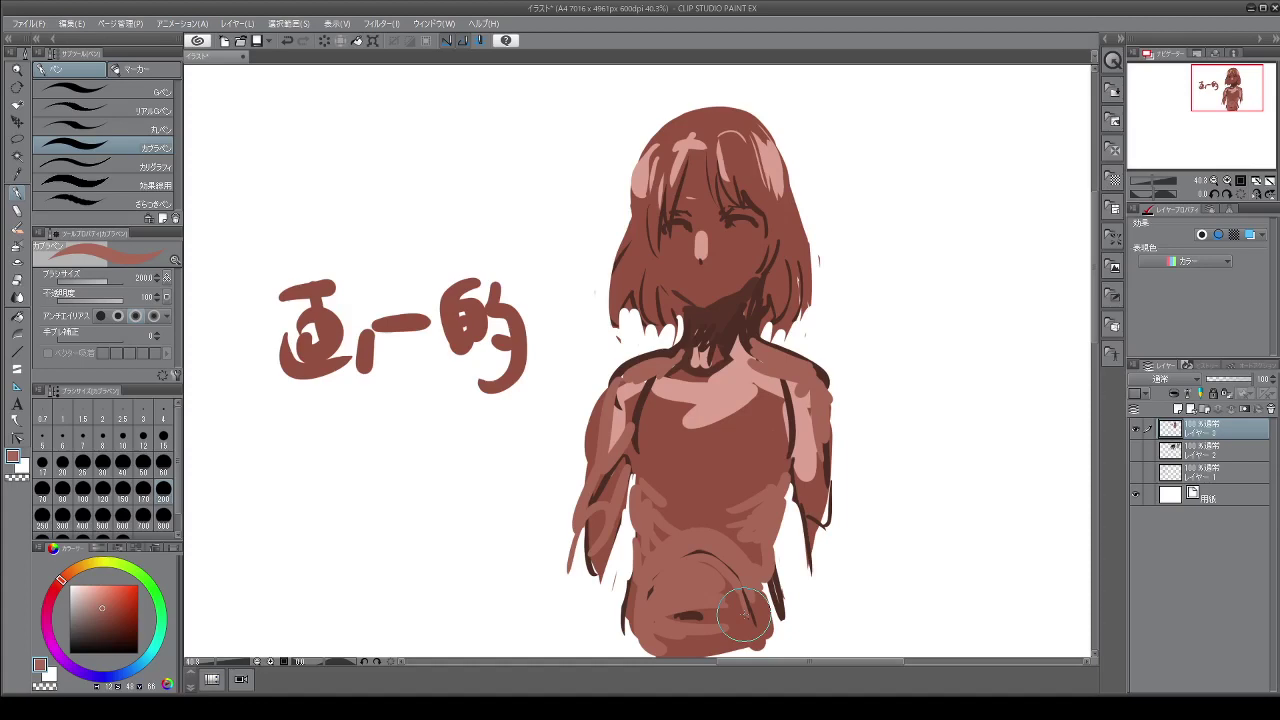
pyautogui.moveTo(744, 613); pyautogui.dragTo(730, 640)
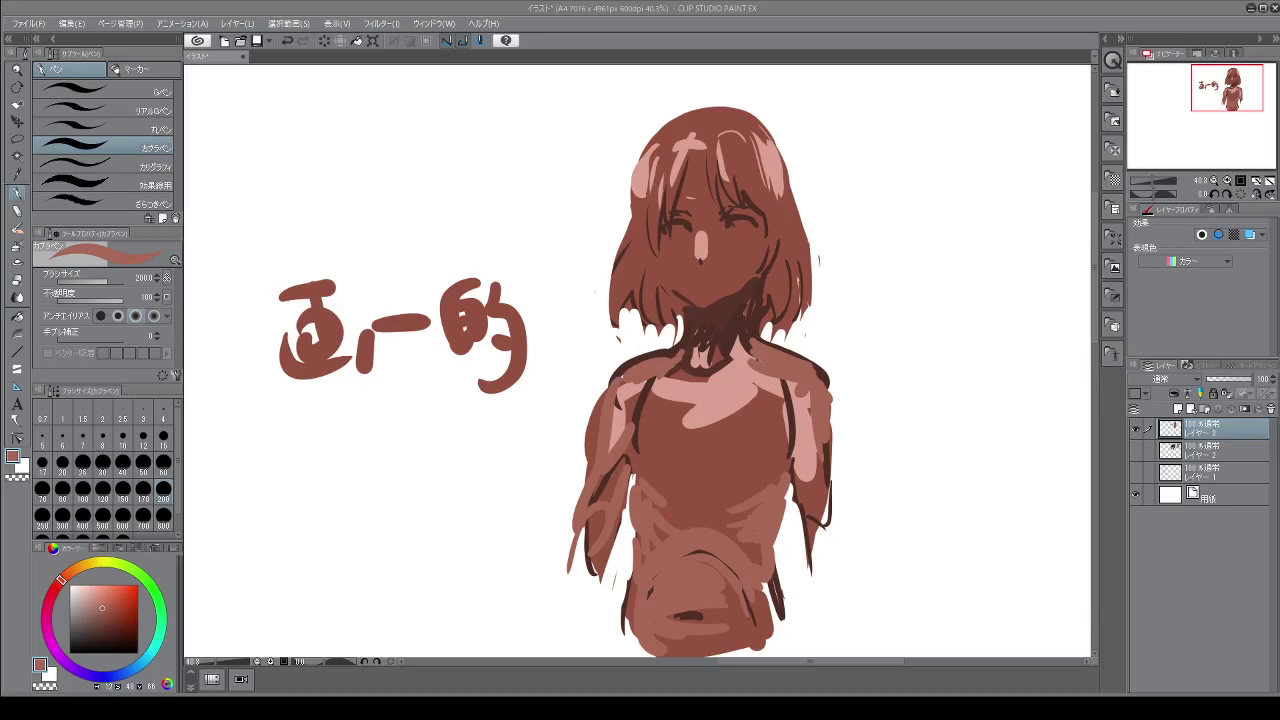
# Switch to the browser and view the AI-art image of the green-haired figure on Twitter
pyautogui.hotkey('alt', 'Tab')
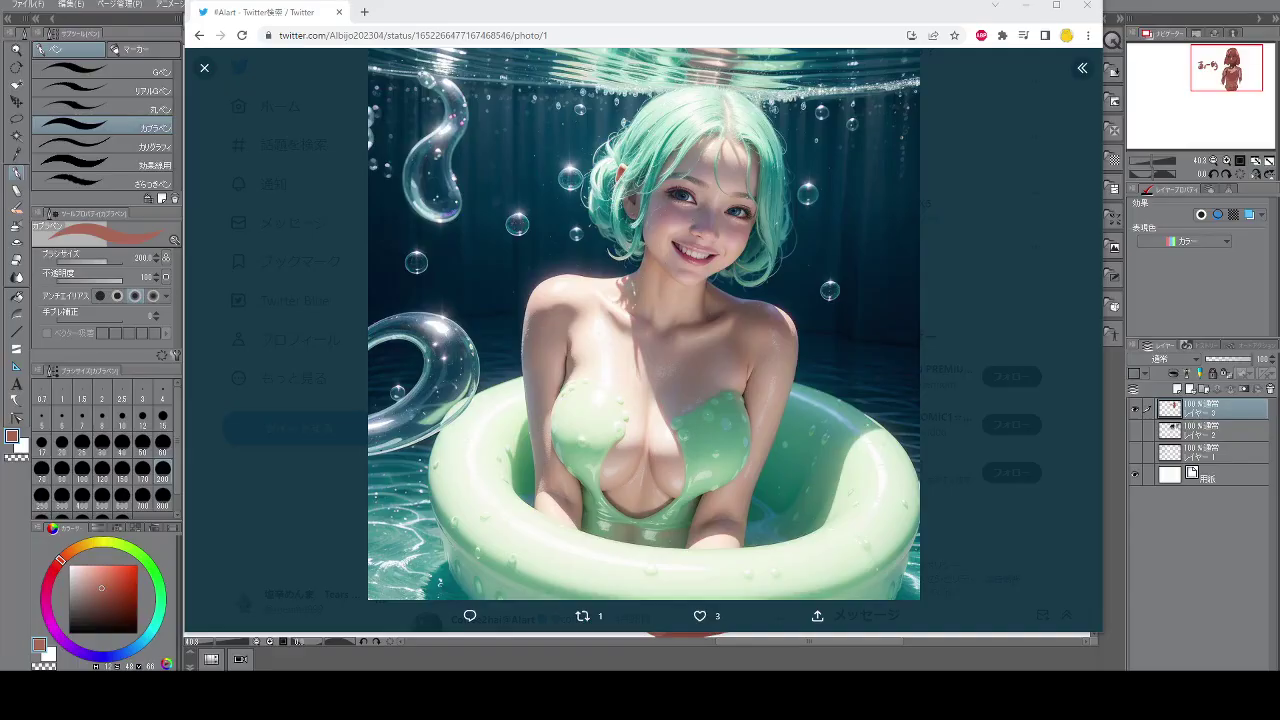
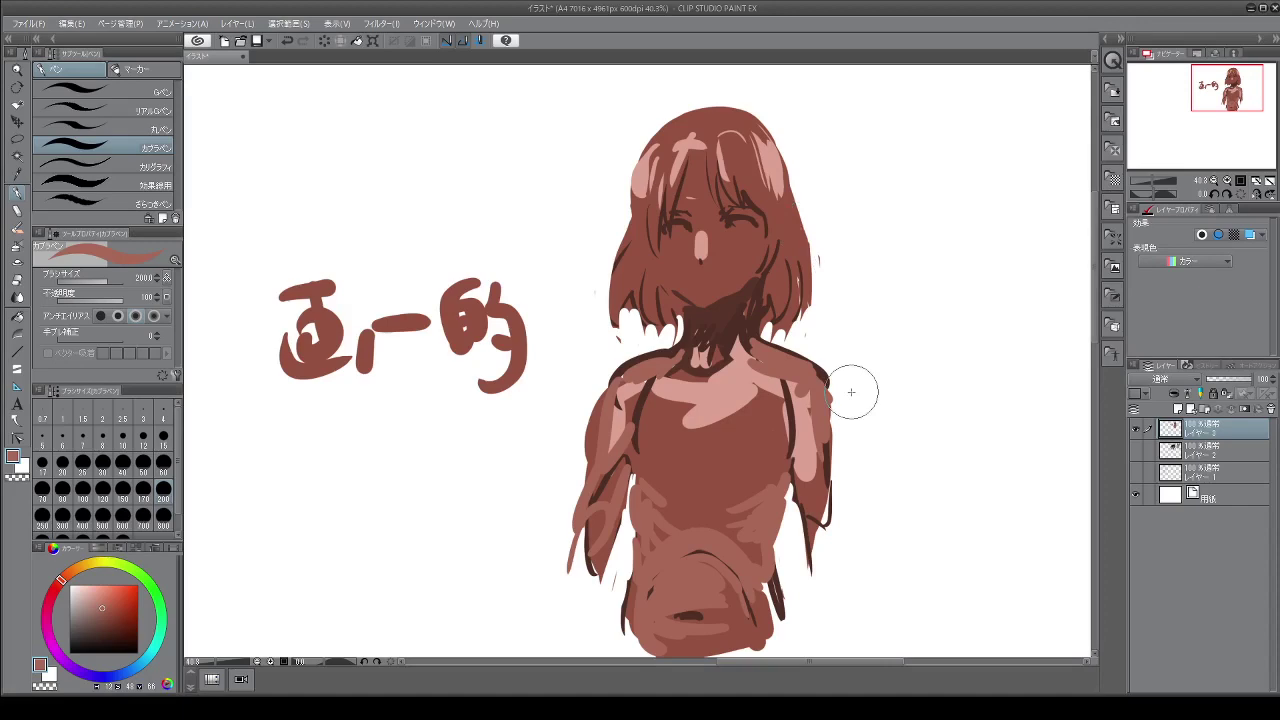
# Hide the red figure's layer, add a new layer above it and choose a duller red-brown
pyautogui.click(1135, 428)
pyautogui.click(1180, 410)
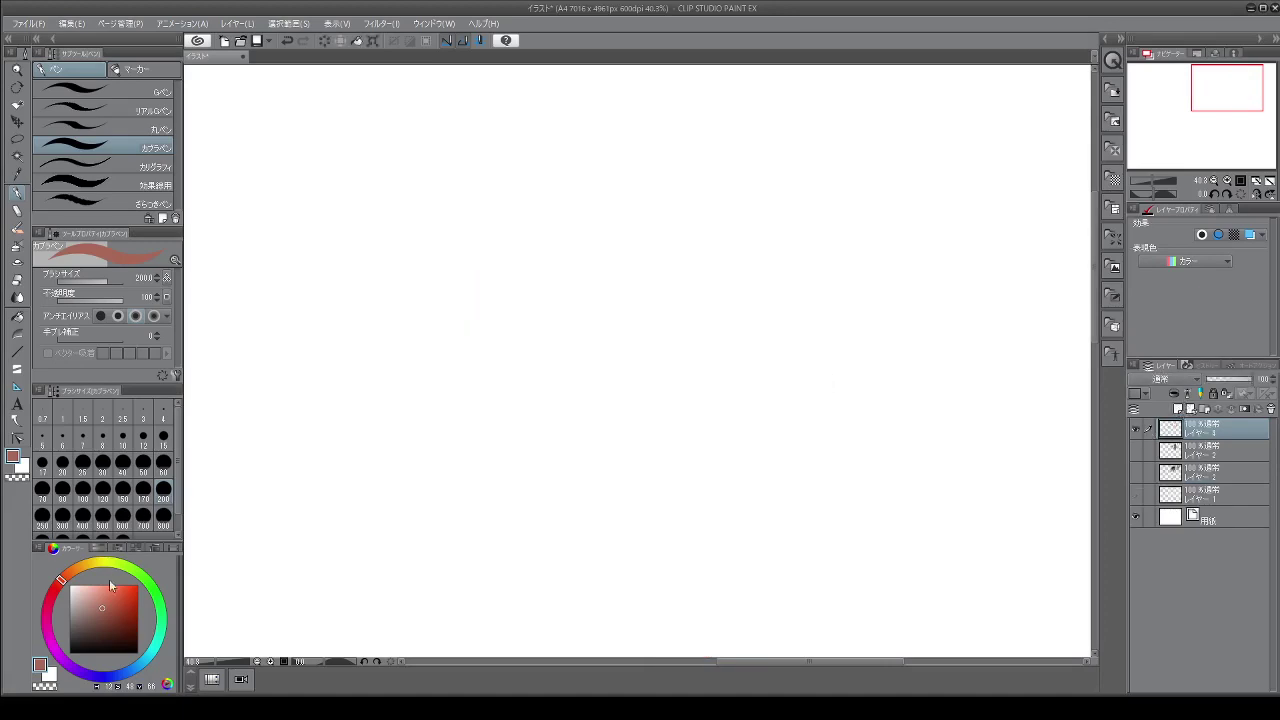
pyautogui.click(92, 607)
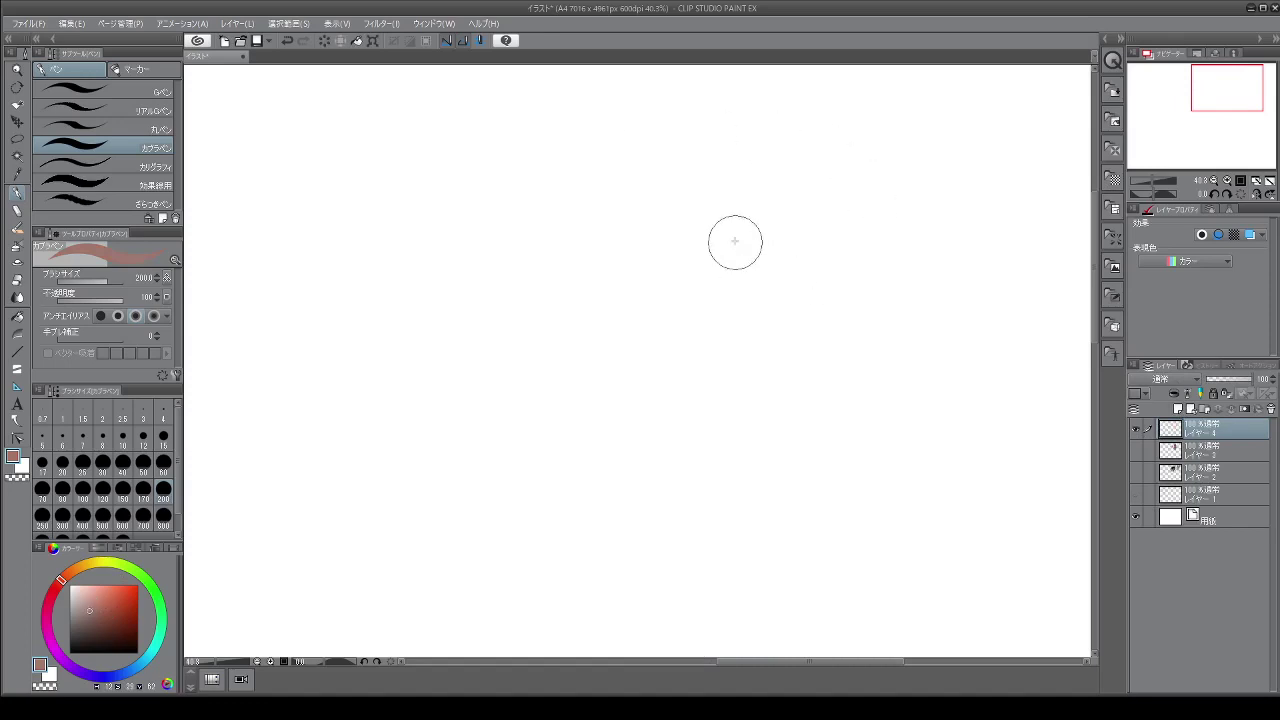
# Sketch a left-facing head in profile with the skull curve, an eye mark, nose, mouth and chin
pyautogui.moveTo(705, 181); pyautogui.dragTo(842, 170)
pyautogui.moveTo(700, 195)
pyautogui.mouseDown()
pyautogui.moveTo(822, 160)
pyautogui.moveTo(697, 256)
pyautogui.mouseUp()
pyautogui.moveTo(856, 185); pyautogui.dragTo(815, 295)
pyautogui.moveTo(722, 150)
pyautogui.mouseDown()
pyautogui.moveTo(703, 255)
pyautogui.moveTo(730, 261)
pyautogui.moveTo(708, 274)
pyautogui.moveTo(703, 263)
pyautogui.moveTo(705, 280)
pyautogui.mouseUp()
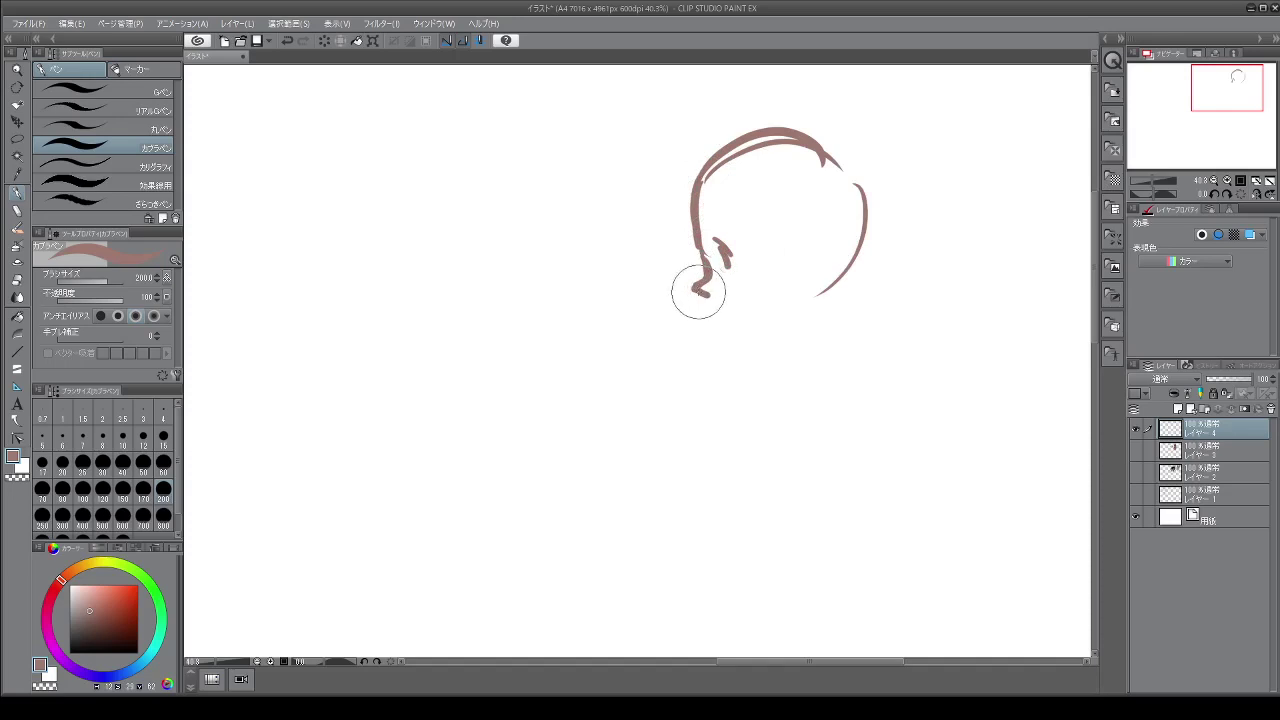
pyautogui.moveTo(697, 284); pyautogui.dragTo(712, 302)
pyautogui.moveTo(713, 309)
pyautogui.mouseDown()
pyautogui.moveTo(736, 334)
pyautogui.moveTo(767, 323)
pyautogui.mouseUp()
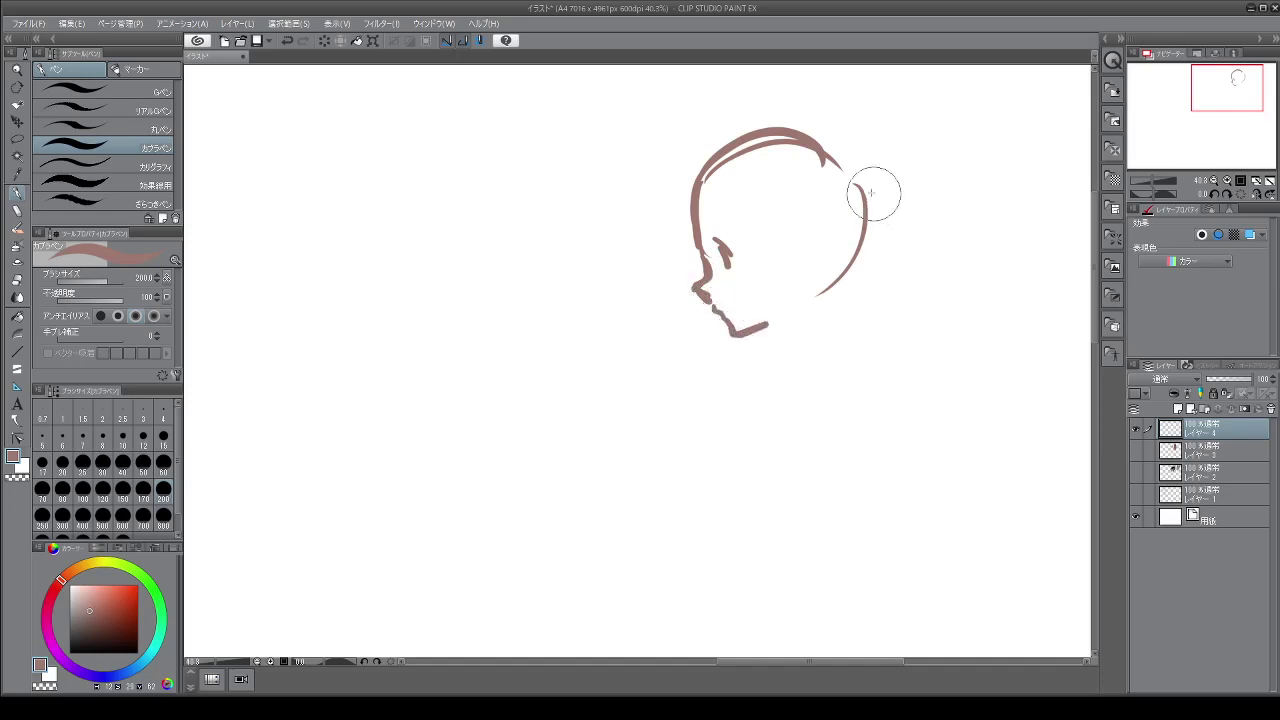
# Close the curve at the back of the skull and start filling the face with rough strokes
pyautogui.moveTo(814, 134); pyautogui.dragTo(856, 230)
pyautogui.moveTo(722, 177)
pyautogui.mouseDown()
pyautogui.moveTo(749, 134)
pyautogui.moveTo(757, 157)
pyautogui.moveTo(723, 200)
pyautogui.moveTo(724, 264)
pyautogui.moveTo(706, 289)
pyautogui.moveTo(745, 290)
pyautogui.moveTo(734, 251)
pyautogui.mouseUp()
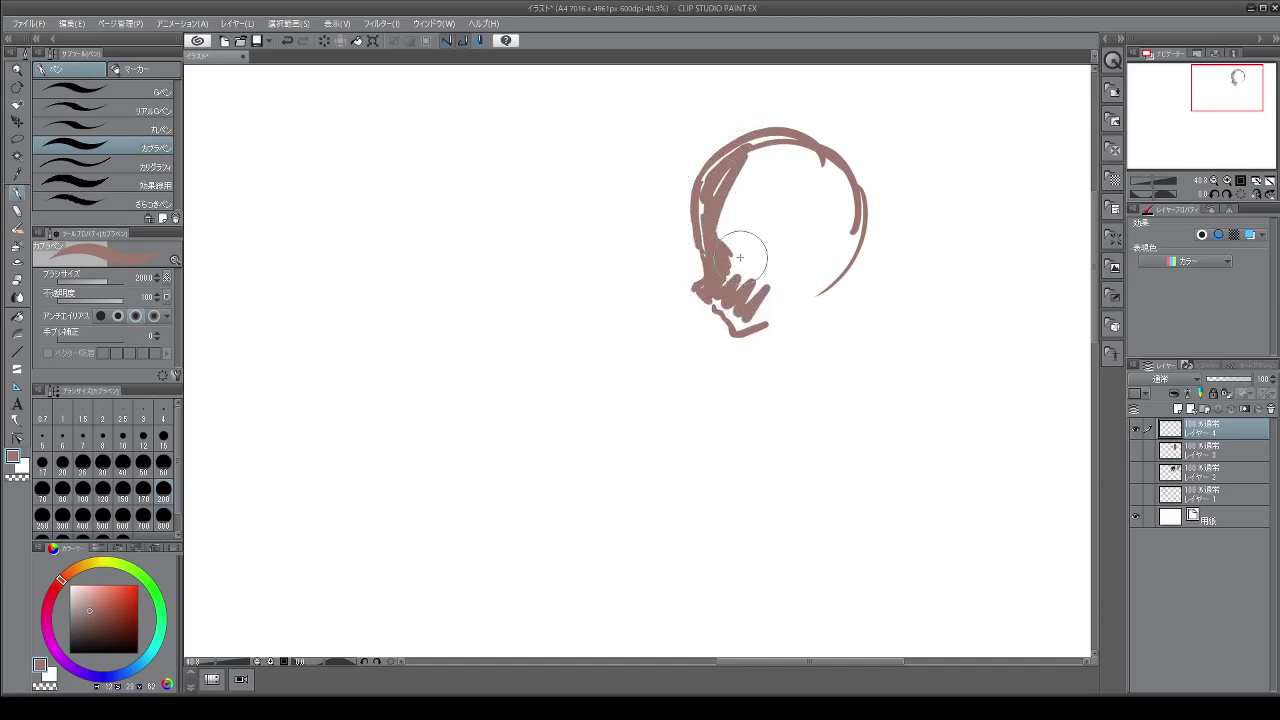
pyautogui.moveTo(752, 158)
pyautogui.mouseDown()
pyautogui.moveTo(746, 262)
pyautogui.moveTo(724, 175)
pyautogui.mouseUp()
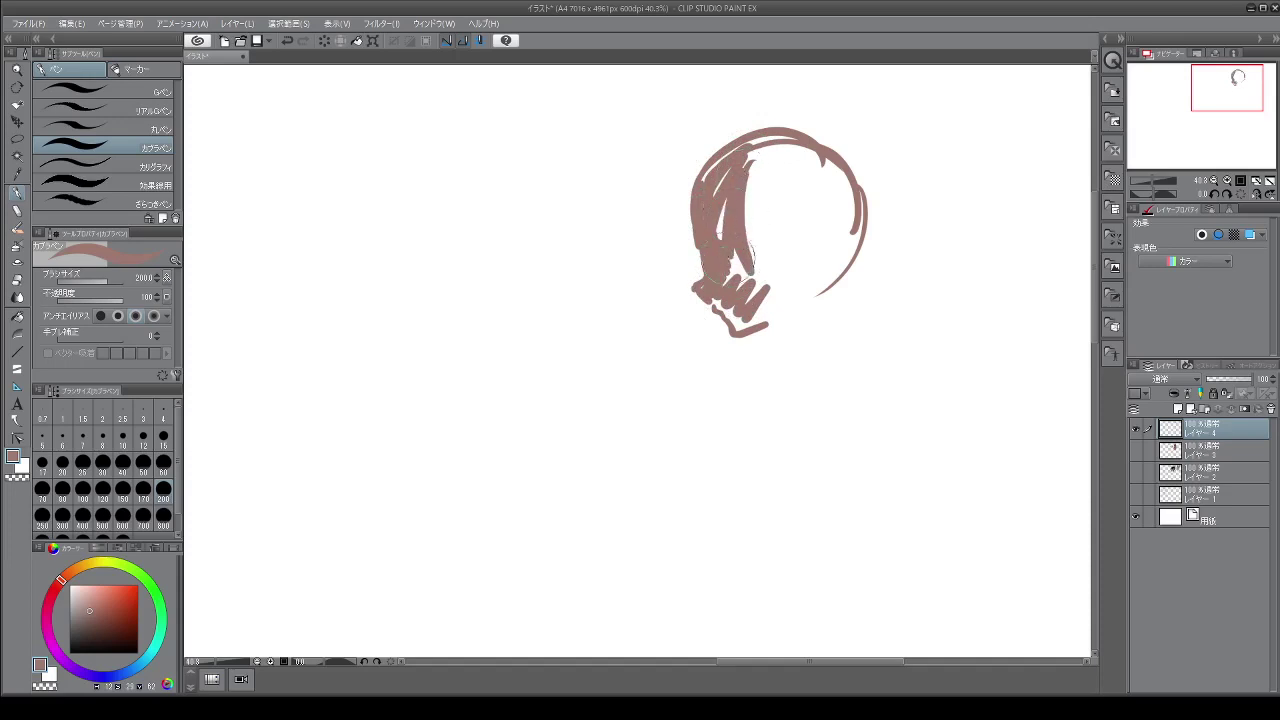
# Set the brush size to 800 and fill the head, neck and upper torso as a solid silhouette
pyautogui.click(163, 519)
pyautogui.moveTo(807, 197)
pyautogui.mouseDown()
pyautogui.moveTo(745, 165)
pyautogui.moveTo(829, 174)
pyautogui.moveTo(751, 180)
pyautogui.moveTo(815, 190)
pyautogui.moveTo(828, 234)
pyautogui.moveTo(859, 218)
pyautogui.moveTo(843, 245)
pyautogui.moveTo(851, 197)
pyautogui.moveTo(815, 295)
pyautogui.moveTo(841, 252)
pyautogui.moveTo(827, 343)
pyautogui.moveTo(768, 322)
pyautogui.moveTo(780, 318)
pyautogui.moveTo(788, 364)
pyautogui.moveTo(800, 272)
pyautogui.moveTo(798, 366)
pyautogui.moveTo(817, 300)
pyautogui.moveTo(753, 286)
pyautogui.moveTo(726, 294)
pyautogui.moveTo(733, 318)
pyautogui.moveTo(768, 312)
pyautogui.moveTo(740, 301)
pyautogui.moveTo(736, 225)
pyautogui.moveTo(851, 306)
pyautogui.moveTo(818, 273)
pyautogui.moveTo(776, 281)
pyautogui.moveTo(766, 321)
pyautogui.moveTo(804, 379)
pyautogui.moveTo(833, 286)
pyautogui.moveTo(833, 348)
pyautogui.moveTo(833, 316)
pyautogui.moveTo(794, 380)
pyautogui.moveTo(848, 248)
pyautogui.moveTo(834, 281)
pyautogui.moveTo(833, 411)
pyautogui.moveTo(793, 358)
pyautogui.moveTo(790, 387)
pyautogui.moveTo(808, 381)
pyautogui.moveTo(798, 464)
pyautogui.moveTo(812, 391)
pyautogui.moveTo(802, 354)
pyautogui.moveTo(781, 408)
pyautogui.moveTo(804, 399)
pyautogui.moveTo(797, 355)
pyautogui.moveTo(781, 387)
pyautogui.moveTo(787, 428)
pyautogui.moveTo(838, 371)
pyautogui.moveTo(877, 386)
pyautogui.moveTo(884, 413)
pyautogui.moveTo(787, 400)
pyautogui.moveTo(787, 381)
pyautogui.moveTo(740, 402)
pyautogui.moveTo(750, 441)
pyautogui.moveTo(840, 429)
pyautogui.moveTo(791, 490)
pyautogui.moveTo(766, 477)
pyautogui.moveTo(786, 537)
pyautogui.moveTo(857, 523)
pyautogui.moveTo(800, 544)
pyautogui.moveTo(900, 391)
pyautogui.moveTo(826, 543)
pyautogui.moveTo(737, 457)
pyautogui.moveTo(735, 541)
pyautogui.moveTo(829, 546)
pyautogui.moveTo(720, 571)
pyautogui.moveTo(771, 614)
pyautogui.mouseUp()
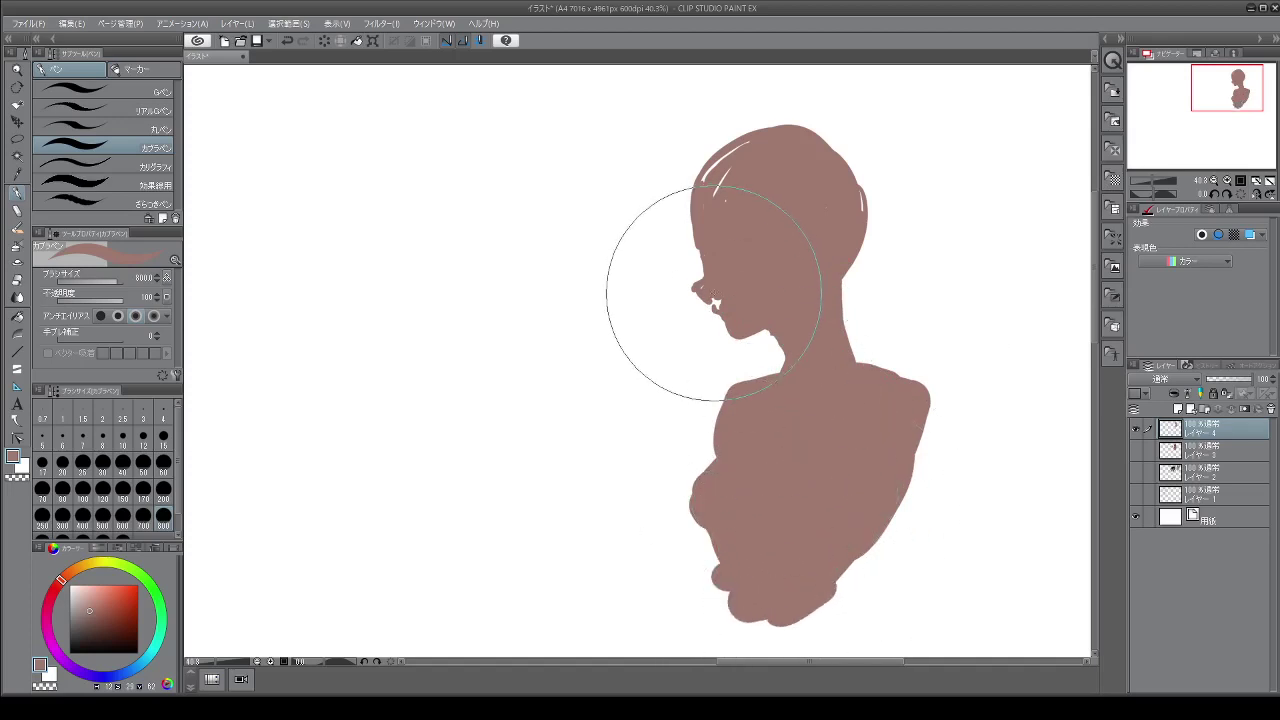
pyautogui.moveTo(714, 293)
pyautogui.mouseDown()
pyautogui.moveTo(730, 202)
pyautogui.moveTo(749, 220)
pyautogui.moveTo(720, 176)
pyautogui.moveTo(749, 151)
pyautogui.moveTo(719, 176)
pyautogui.moveTo(697, 307)
pyautogui.mouseUp()
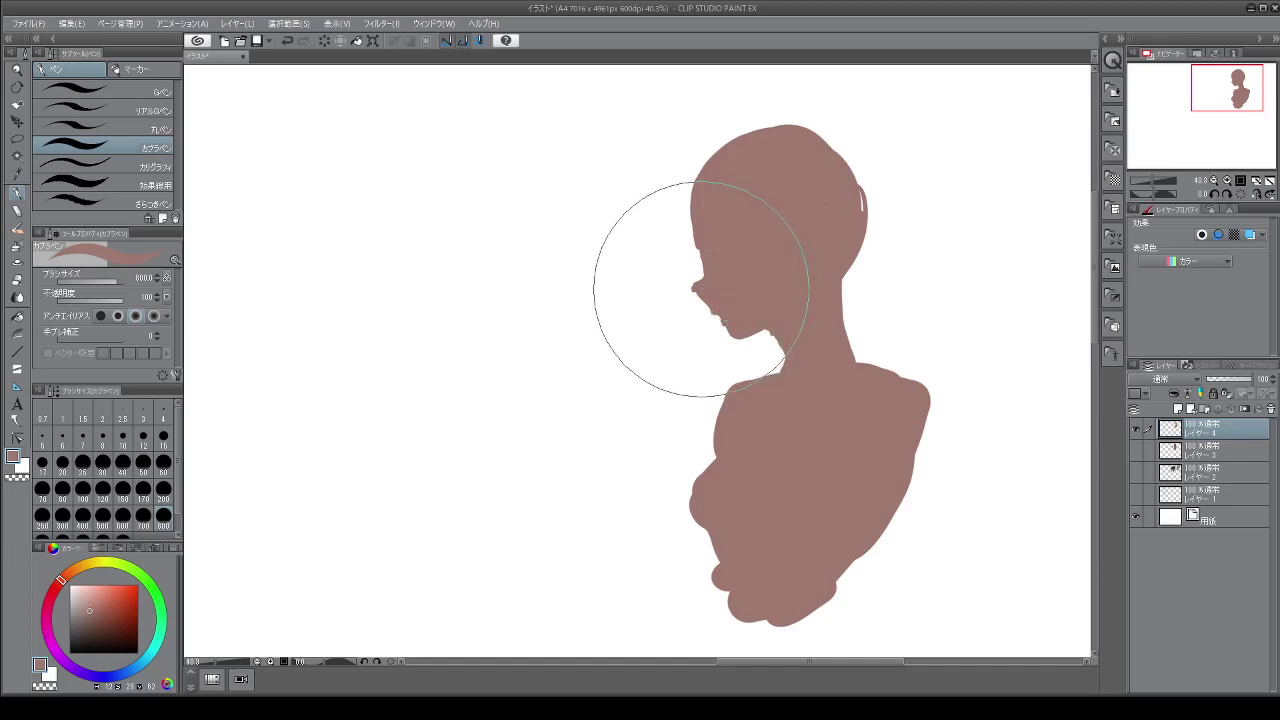
pyautogui.moveTo(843, 195)
pyautogui.mouseDown()
pyautogui.moveTo(858, 168)
pyautogui.moveTo(818, 147)
pyautogui.moveTo(845, 168)
pyautogui.moveTo(853, 205)
pyautogui.moveTo(837, 280)
pyautogui.moveTo(867, 237)
pyautogui.moveTo(835, 172)
pyautogui.mouseUp()
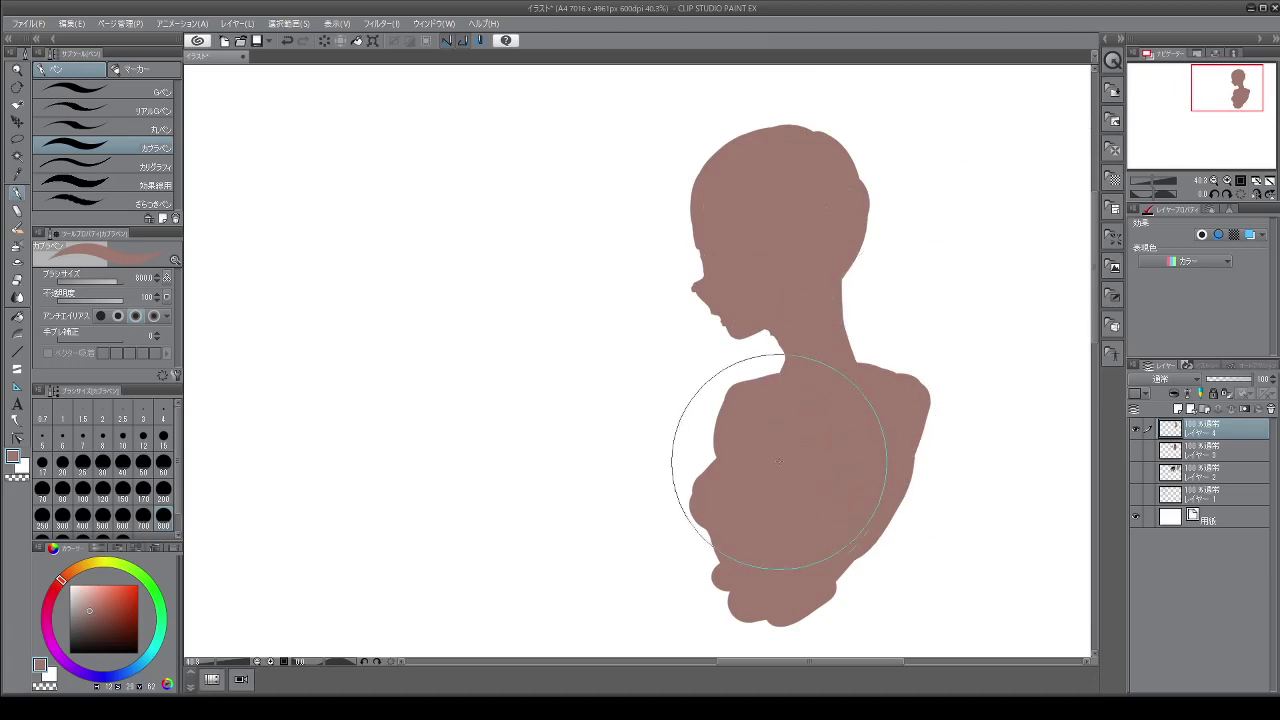
# Extend the silhouette's torso down to the waist and add a bent arm behind the back
pyautogui.moveTo(714, 520)
pyautogui.mouseDown()
pyautogui.moveTo(715, 590)
pyautogui.moveTo(719, 545)
pyautogui.moveTo(728, 585)
pyautogui.moveTo(771, 591)
pyautogui.mouseUp()
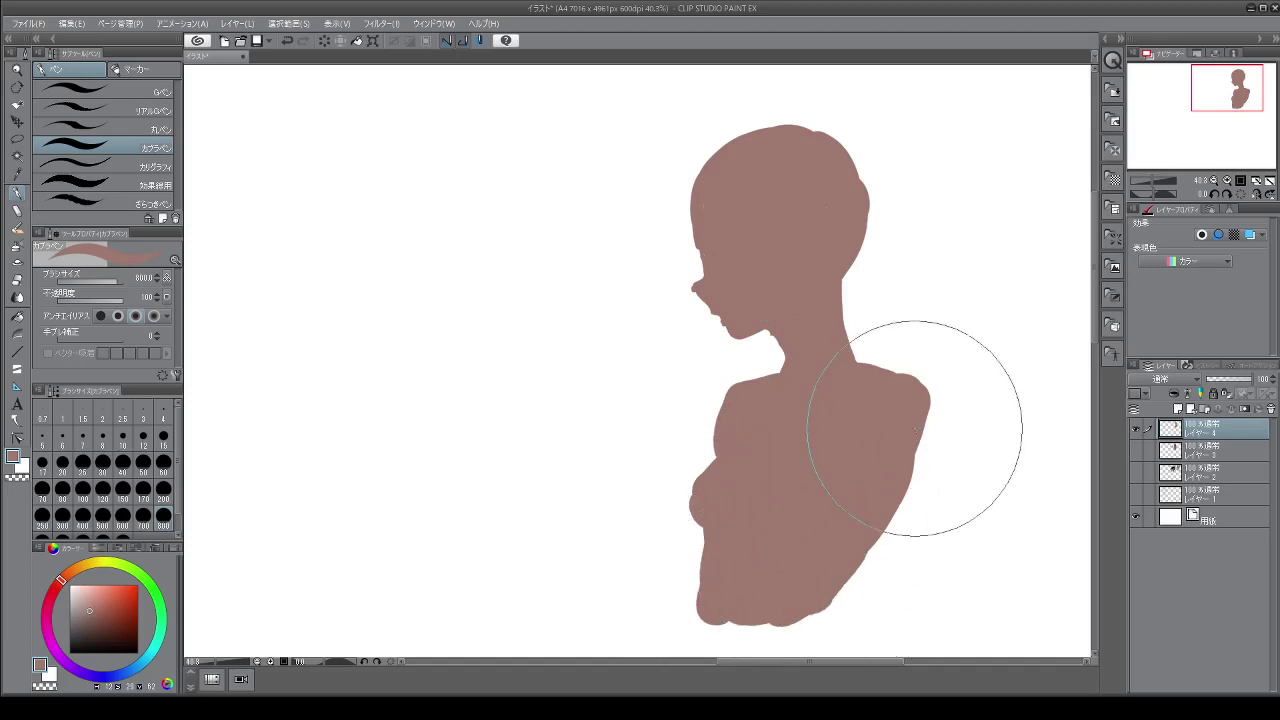
pyautogui.moveTo(843, 562)
pyautogui.mouseDown()
pyautogui.moveTo(833, 639)
pyautogui.moveTo(829, 616)
pyautogui.moveTo(801, 633)
pyautogui.moveTo(783, 618)
pyautogui.moveTo(739, 619)
pyautogui.moveTo(722, 599)
pyautogui.moveTo(728, 643)
pyautogui.mouseUp()
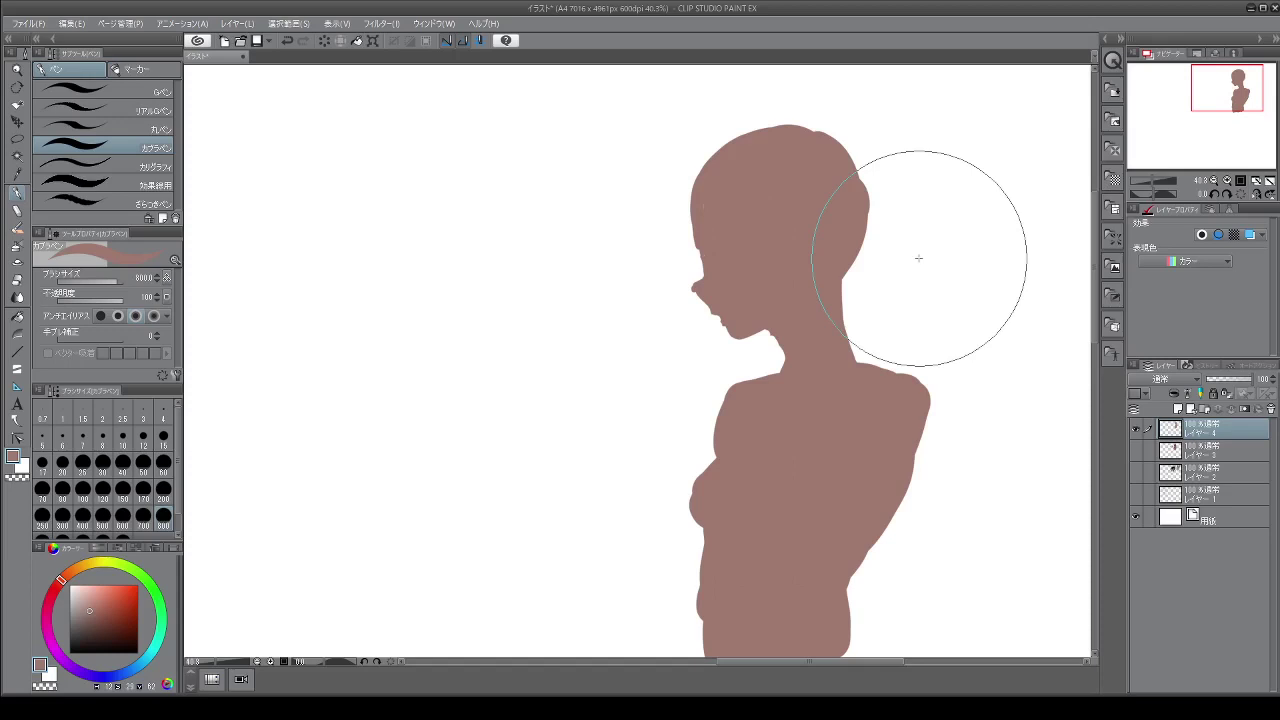
pyautogui.moveTo(928, 449); pyautogui.dragTo(905, 492)
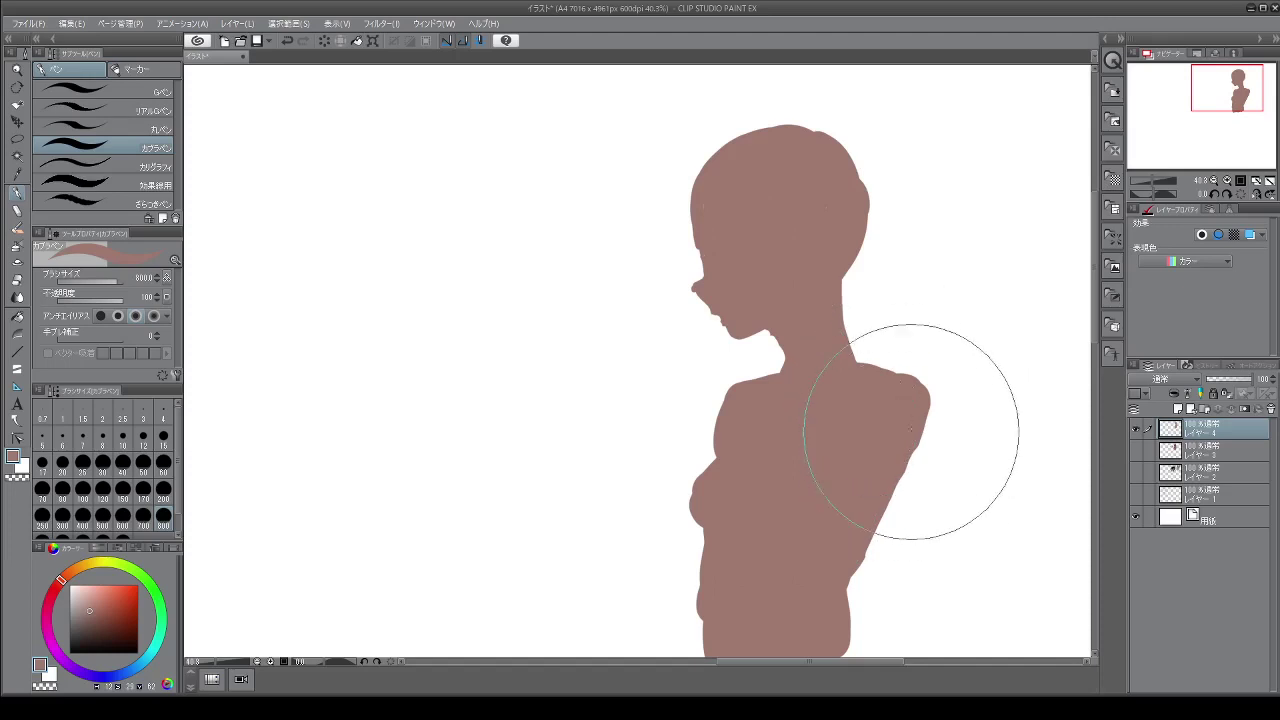
pyautogui.moveTo(908, 428)
pyautogui.mouseDown()
pyautogui.moveTo(918, 457)
pyautogui.moveTo(889, 404)
pyautogui.moveTo(913, 461)
pyautogui.moveTo(896, 431)
pyautogui.moveTo(891, 444)
pyautogui.moveTo(920, 500)
pyautogui.moveTo(903, 414)
pyautogui.moveTo(938, 543)
pyautogui.moveTo(908, 465)
pyautogui.moveTo(916, 604)
pyautogui.mouseUp()
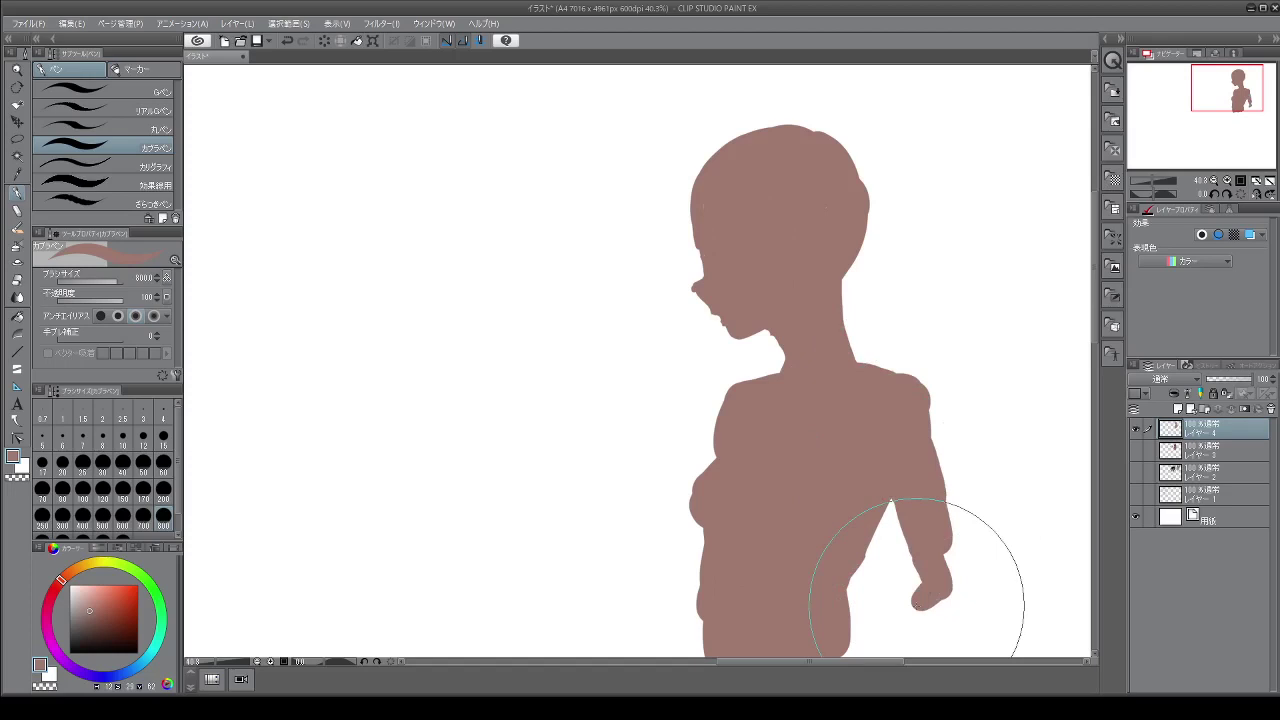
pyautogui.moveTo(916, 604)
pyautogui.mouseDown()
pyautogui.moveTo(946, 536)
pyautogui.moveTo(938, 588)
pyautogui.moveTo(906, 623)
pyautogui.mouseUp()
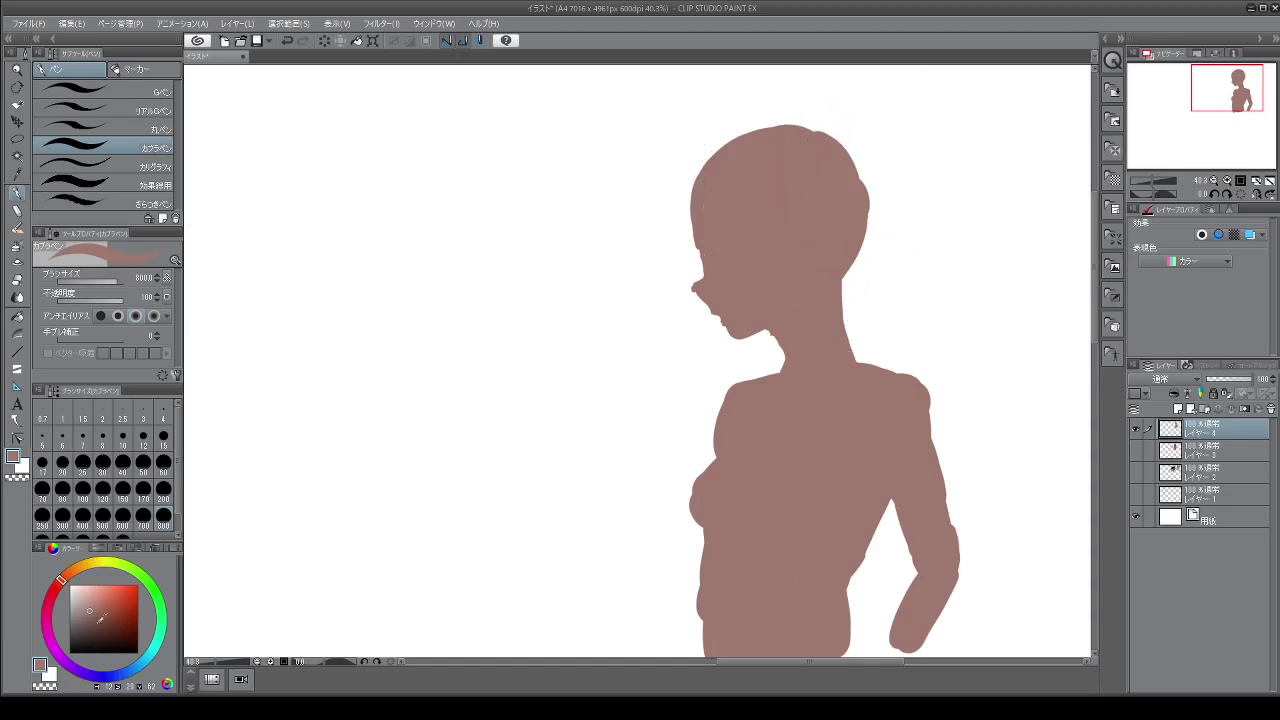
# Pick dark brown, set the brush size to 200, and draw a pointed ear with a sideburn line on the head
pyautogui.moveTo(100, 618); pyautogui.dragTo(100, 625)
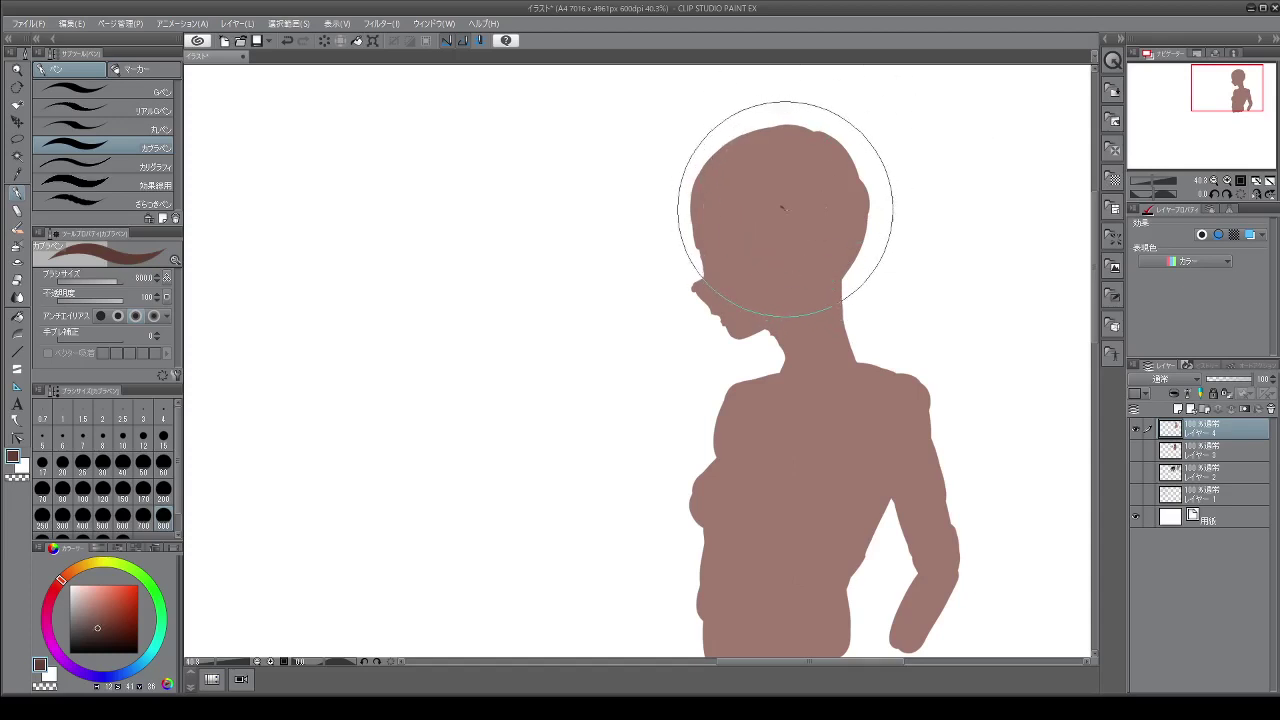
pyautogui.moveTo(781, 208); pyautogui.dragTo(790, 228)
pyautogui.click(163, 492)
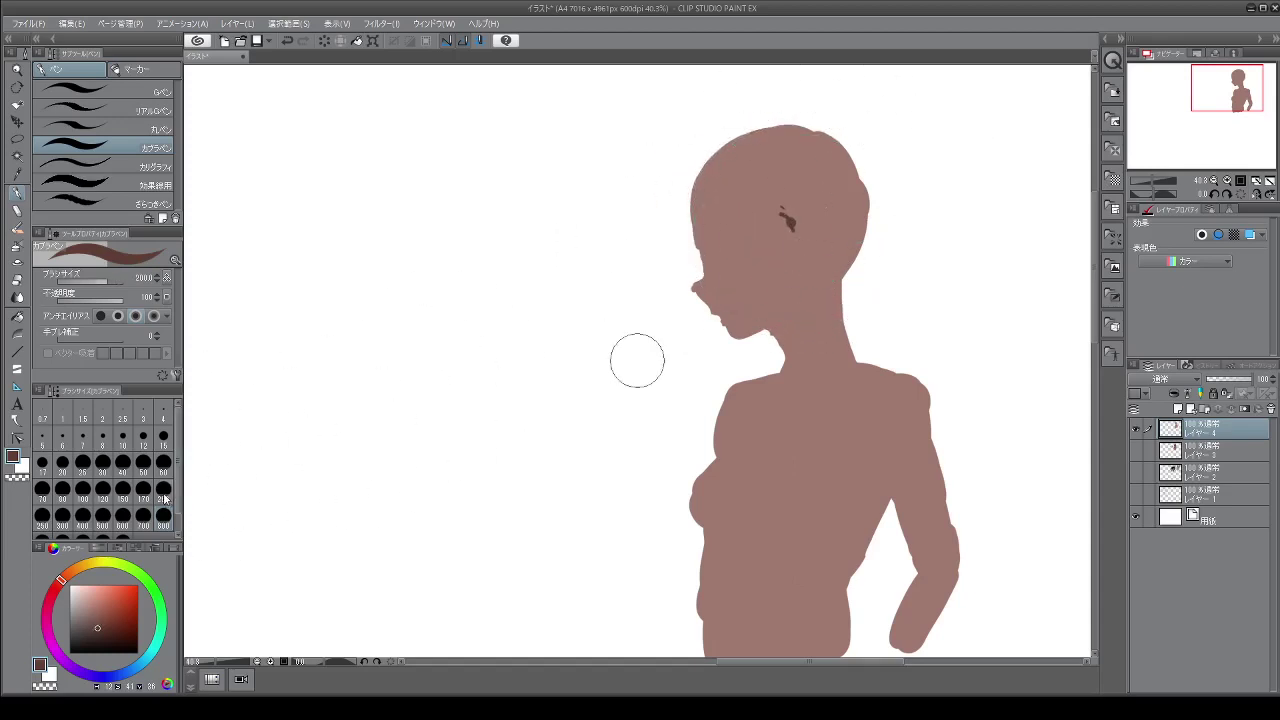
pyautogui.moveTo(757, 166)
pyautogui.mouseDown()
pyautogui.moveTo(786, 239)
pyautogui.moveTo(822, 210)
pyautogui.mouseUp()
pyautogui.moveTo(806, 261)
pyautogui.mouseDown()
pyautogui.moveTo(808, 214)
pyautogui.moveTo(843, 200)
pyautogui.moveTo(803, 265)
pyautogui.moveTo(834, 288)
pyautogui.mouseUp()
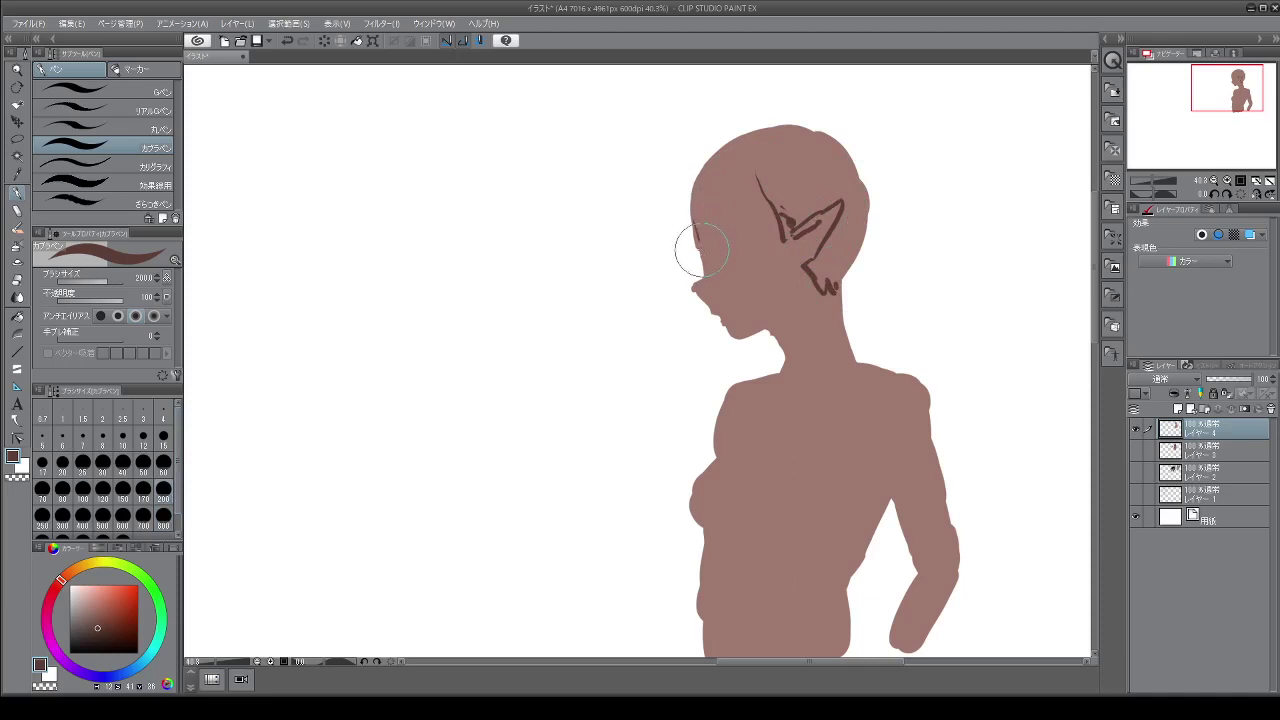
# Draw the pointed nose contour and the eye on the profile face in dark brown
pyautogui.moveTo(704, 270)
pyautogui.mouseDown()
pyautogui.moveTo(688, 278)
pyautogui.moveTo(704, 298)
pyautogui.mouseUp()
pyautogui.moveTo(718, 246)
pyautogui.mouseDown()
pyautogui.moveTo(745, 238)
pyautogui.moveTo(729, 256)
pyautogui.mouseUp()
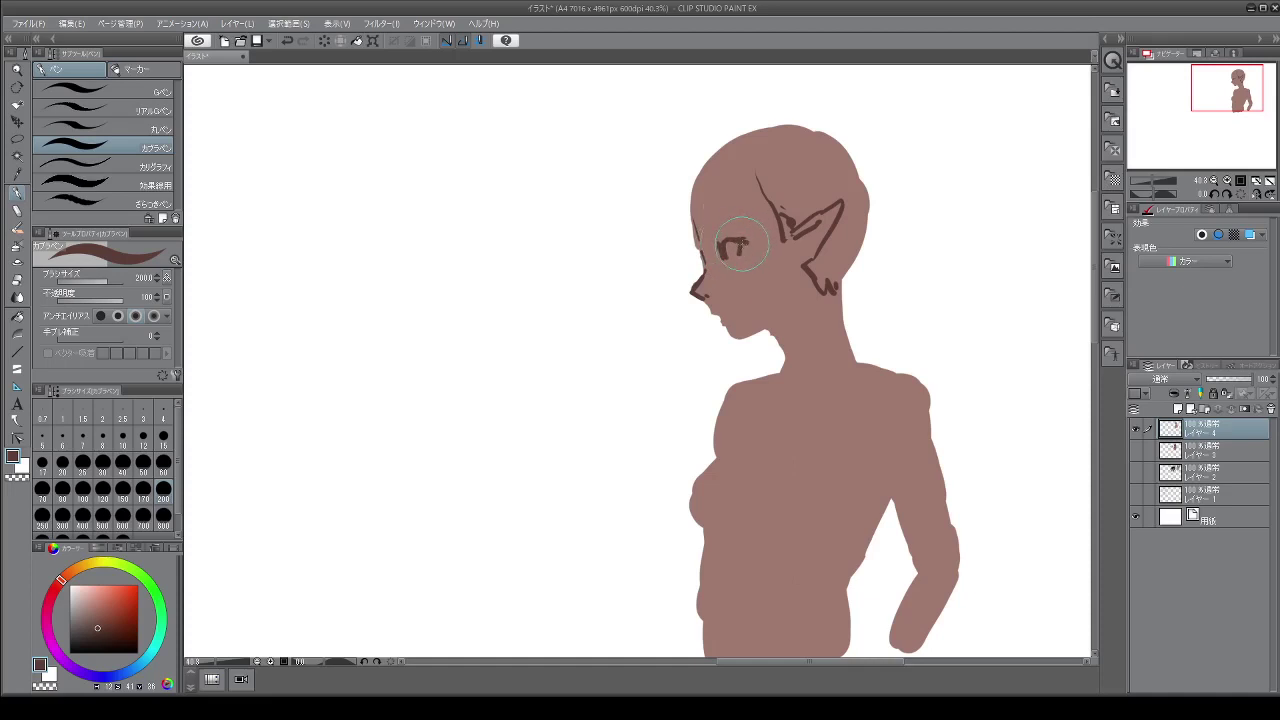
pyautogui.moveTo(741, 242); pyautogui.dragTo(743, 258)
# Draw dark brown hair strands across the forehead and around the ear, outline the crown, and add a looped bun behind the head
pyautogui.moveTo(697, 168)
pyautogui.mouseDown()
pyautogui.moveTo(694, 185)
pyautogui.moveTo(739, 190)
pyautogui.moveTo(750, 164)
pyautogui.moveTo(800, 212)
pyautogui.moveTo(705, 157)
pyautogui.moveTo(737, 148)
pyautogui.moveTo(812, 212)
pyautogui.moveTo(862, 215)
pyautogui.moveTo(848, 245)
pyautogui.mouseUp()
pyautogui.moveTo(826, 146); pyautogui.dragTo(846, 170)
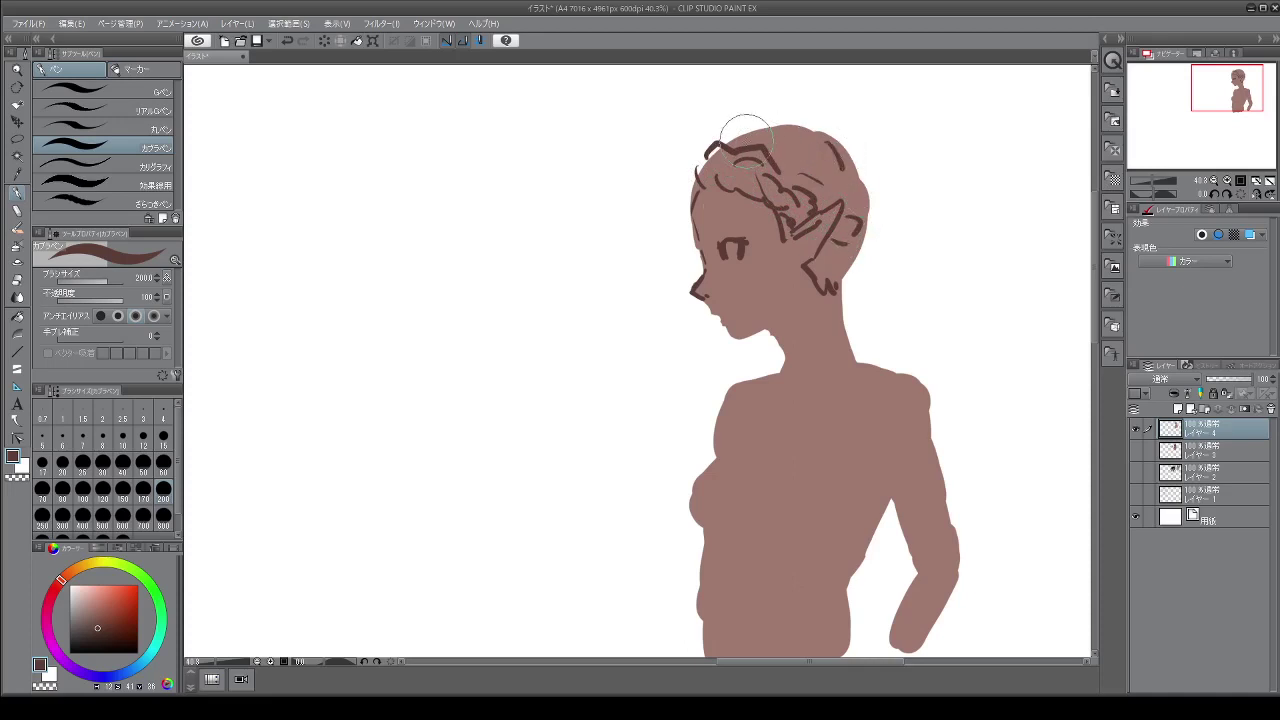
pyautogui.moveTo(745, 133); pyautogui.dragTo(806, 126)
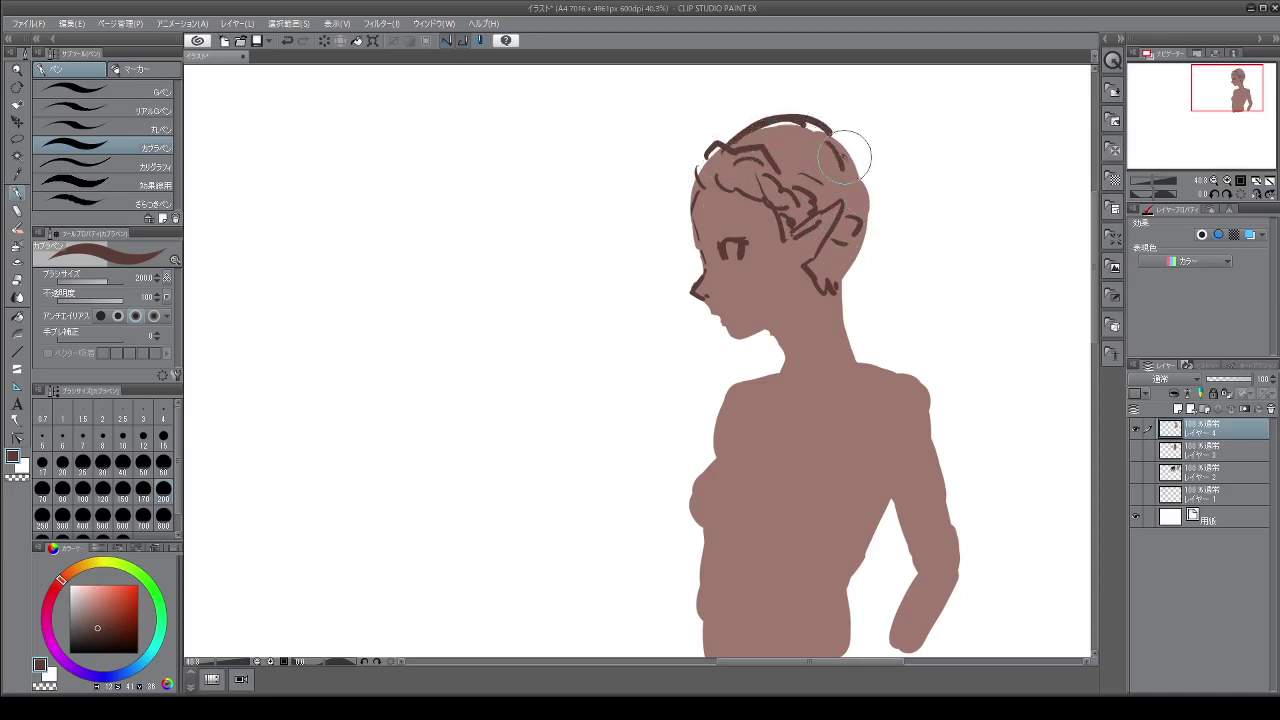
pyautogui.moveTo(830, 150)
pyautogui.mouseDown()
pyautogui.moveTo(895, 190)
pyautogui.moveTo(870, 265)
pyautogui.mouseUp()
pyautogui.moveTo(838, 225)
pyautogui.mouseDown()
pyautogui.moveTo(850, 279)
pyautogui.moveTo(892, 221)
pyautogui.moveTo(870, 160)
pyautogui.moveTo(830, 138)
pyautogui.moveTo(885, 152)
pyautogui.moveTo(895, 188)
pyautogui.moveTo(880, 207)
pyautogui.moveTo(904, 212)
pyautogui.moveTo(839, 290)
pyautogui.moveTo(848, 340)
pyautogui.mouseUp()
# Outline the neck, back shoulder, bent arm and side of the back in dark brown
pyautogui.moveTo(765, 327)
pyautogui.mouseDown()
pyautogui.moveTo(778, 372)
pyautogui.moveTo(797, 362)
pyautogui.mouseUp()
pyautogui.moveTo(843, 285); pyautogui.dragTo(848, 362)
pyautogui.moveTo(834, 310)
pyautogui.mouseDown()
pyautogui.moveTo(894, 357)
pyautogui.moveTo(874, 354)
pyautogui.moveTo(908, 357)
pyautogui.moveTo(925, 410)
pyautogui.moveTo(898, 505)
pyautogui.mouseUp()
pyautogui.moveTo(920, 385); pyautogui.dragTo(950, 530)
pyautogui.moveTo(890, 500)
pyautogui.mouseDown()
pyautogui.moveTo(909, 542)
pyautogui.moveTo(889, 580)
pyautogui.moveTo(928, 600)
pyautogui.mouseUp()
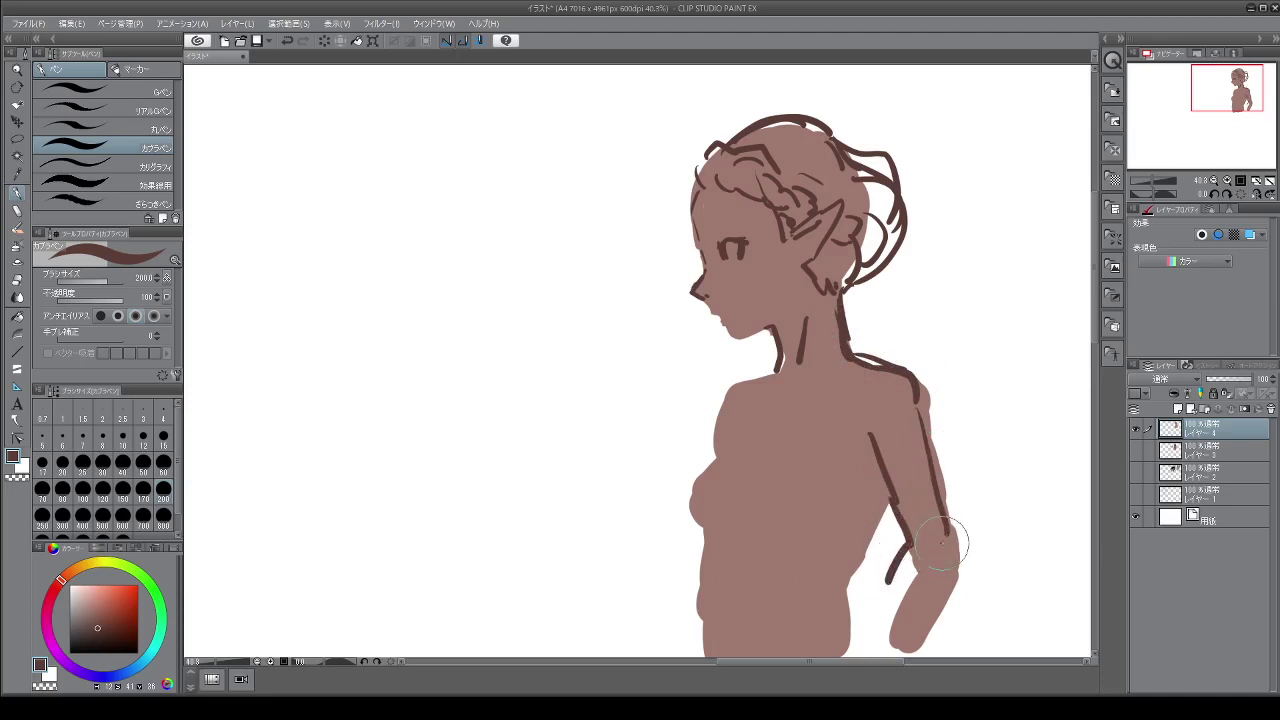
pyautogui.moveTo(912, 545)
pyautogui.mouseDown()
pyautogui.moveTo(885, 630)
pyautogui.moveTo(860, 603)
pyautogui.mouseUp()
pyautogui.moveTo(879, 473); pyautogui.dragTo(832, 576)
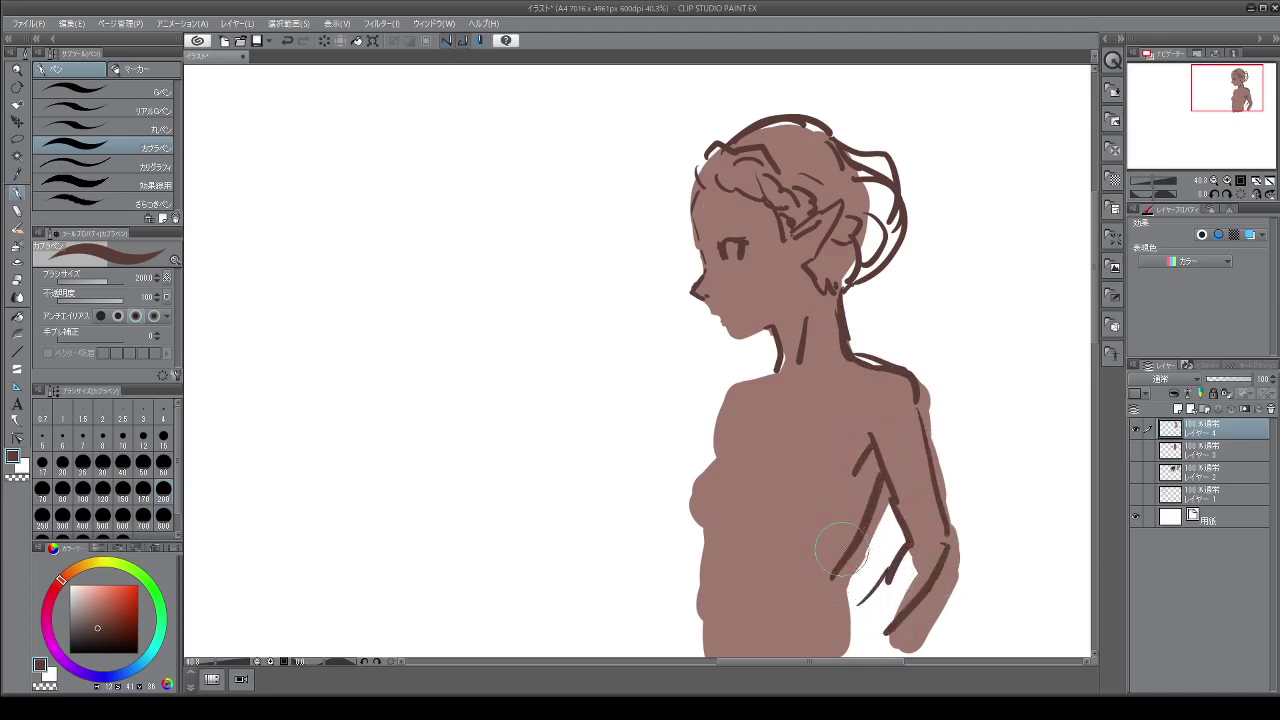
# Draw dark brown contours along the front of the chest and the collarbone, with a small dot on the chest
pyautogui.moveTo(747, 400); pyautogui.dragTo(697, 477)
pyautogui.click(757, 449)
pyautogui.moveTo(757, 392); pyautogui.dragTo(818, 381)
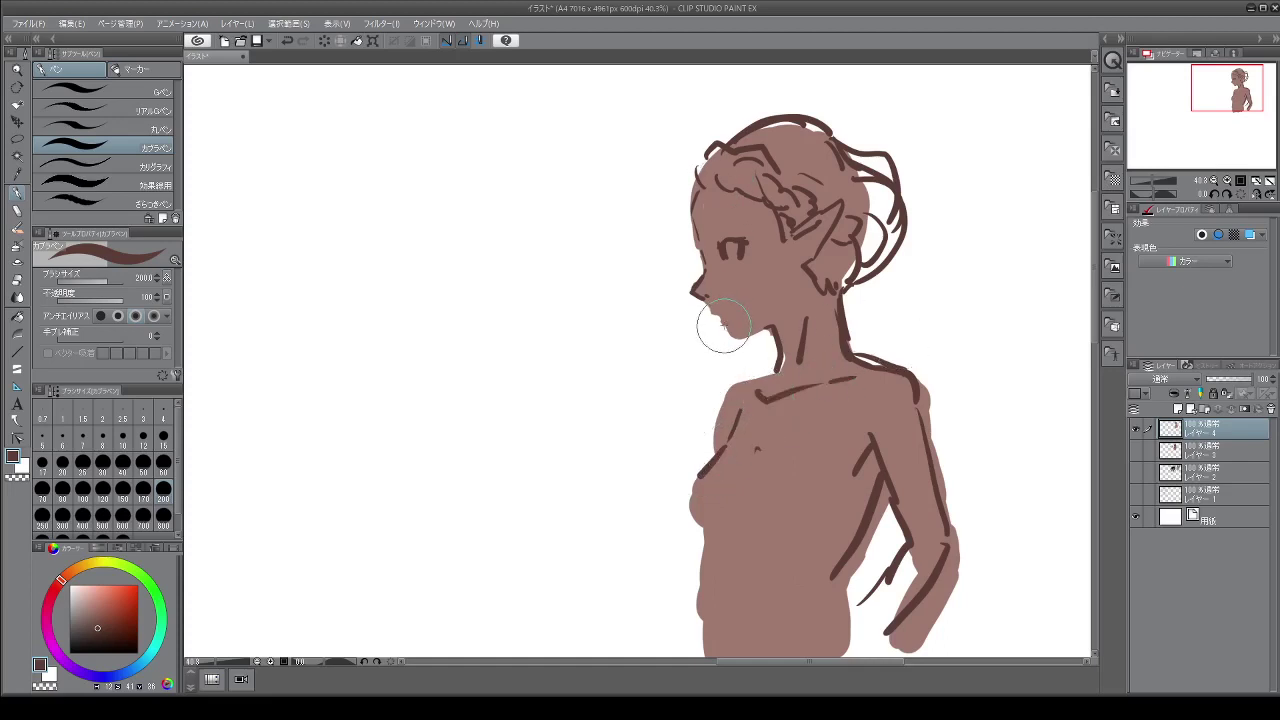
# Draw the mouth, chin and jawline, the inner ear and the eyebrow of the profile in dark brown
pyautogui.moveTo(714, 321)
pyautogui.mouseDown()
pyautogui.moveTo(742, 344)
pyautogui.moveTo(784, 304)
pyautogui.mouseUp()
pyautogui.moveTo(800, 238)
pyautogui.mouseDown()
pyautogui.moveTo(815, 222)
pyautogui.moveTo(787, 228)
pyautogui.mouseUp()
pyautogui.moveTo(723, 240)
pyautogui.mouseDown()
pyautogui.moveTo(742, 258)
pyautogui.moveTo(703, 272)
pyautogui.moveTo(718, 322)
pyautogui.mouseUp()
# Paint the hair and bun solid olive, and add a thin sidelock hanging in front of the ear
pyautogui.click(90, 568)
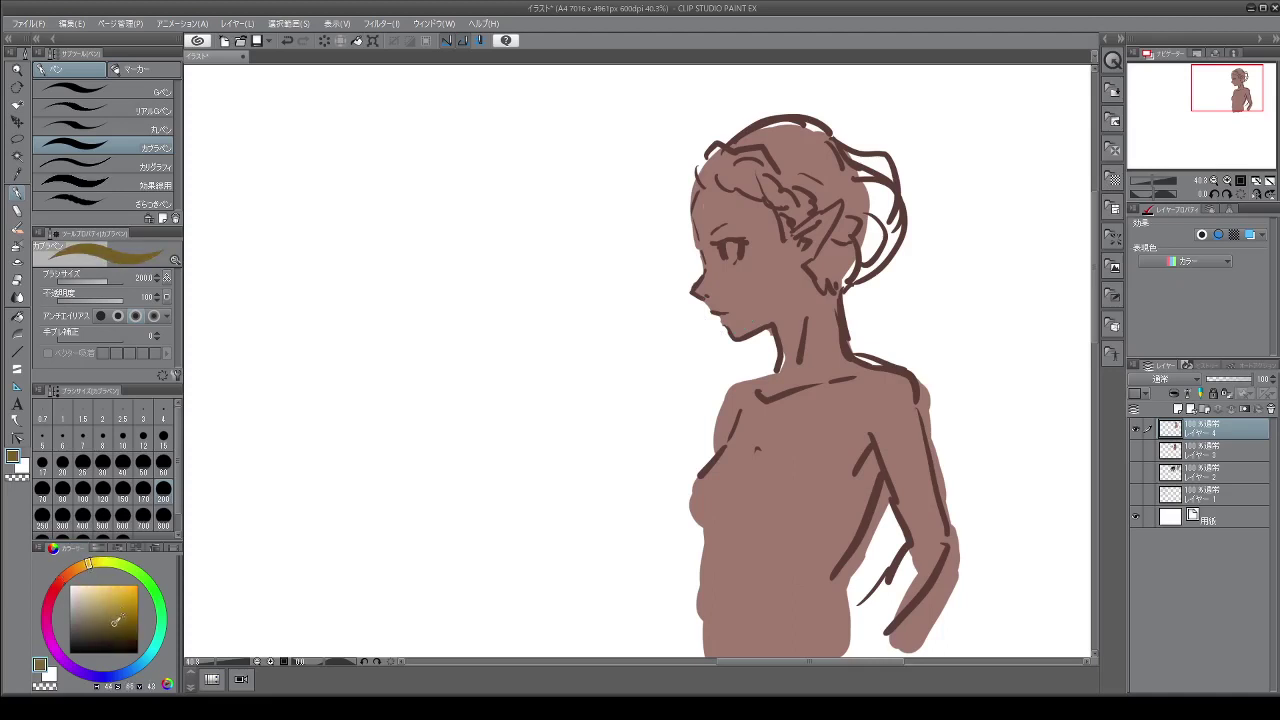
pyautogui.moveTo(116, 612); pyautogui.dragTo(121, 622)
pyautogui.moveTo(835, 128)
pyautogui.mouseDown()
pyautogui.moveTo(882, 152)
pyautogui.moveTo(885, 165)
pyautogui.moveTo(858, 165)
pyautogui.moveTo(873, 190)
pyautogui.moveTo(854, 168)
pyautogui.moveTo(887, 172)
pyautogui.moveTo(890, 157)
pyautogui.moveTo(890, 185)
pyautogui.moveTo(862, 178)
pyautogui.moveTo(885, 230)
pyautogui.moveTo(860, 190)
pyautogui.moveTo(890, 232)
pyautogui.moveTo(858, 220)
pyautogui.moveTo(850, 235)
pyautogui.moveTo(870, 225)
pyautogui.moveTo(838, 245)
pyautogui.moveTo(840, 228)
pyautogui.moveTo(812, 268)
pyautogui.moveTo(848, 245)
pyautogui.moveTo(855, 266)
pyautogui.moveTo(895, 215)
pyautogui.moveTo(872, 208)
pyautogui.moveTo(890, 238)
pyautogui.moveTo(872, 240)
pyautogui.moveTo(895, 228)
pyautogui.moveTo(870, 258)
pyautogui.moveTo(845, 248)
pyautogui.moveTo(862, 200)
pyautogui.moveTo(878, 215)
pyautogui.moveTo(858, 200)
pyautogui.moveTo(870, 190)
pyautogui.moveTo(852, 228)
pyautogui.moveTo(870, 200)
pyautogui.moveTo(825, 200)
pyautogui.moveTo(855, 185)
pyautogui.mouseUp()
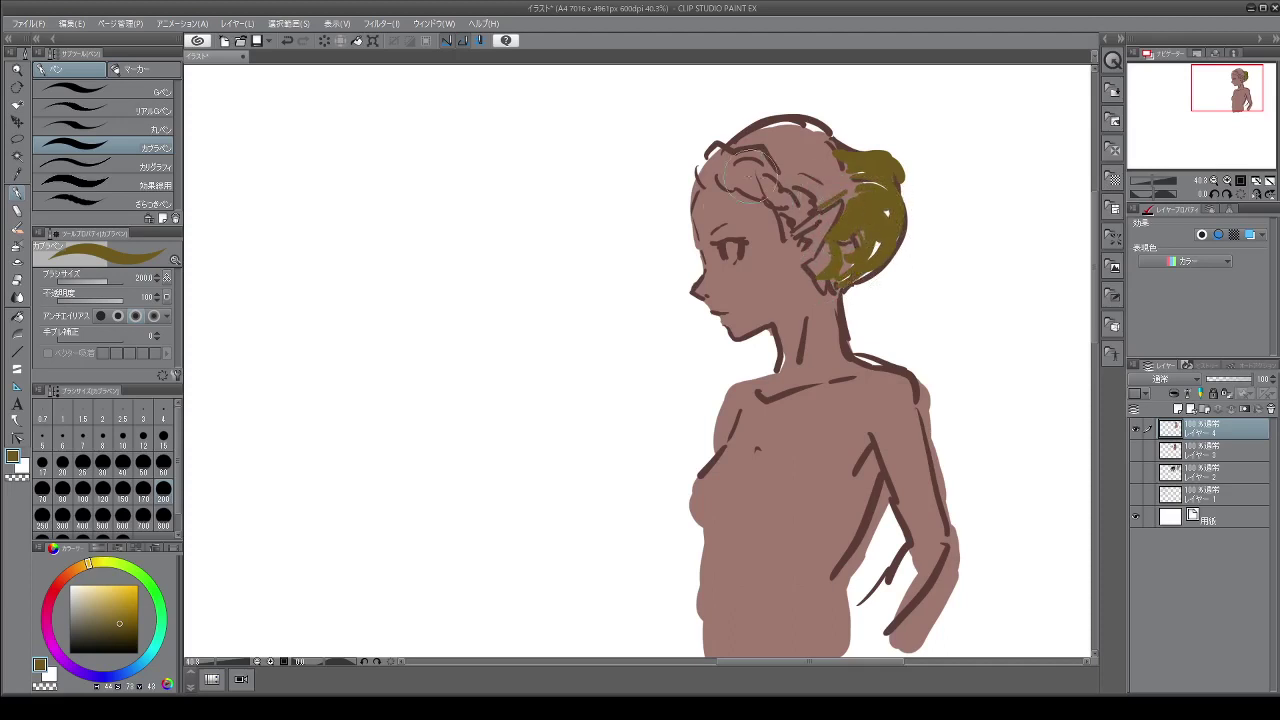
pyautogui.click(716, 156)
pyautogui.moveTo(718, 165)
pyautogui.mouseDown()
pyautogui.moveTo(755, 172)
pyautogui.moveTo(762, 192)
pyautogui.moveTo(798, 205)
pyautogui.moveTo(828, 192)
pyautogui.mouseUp()
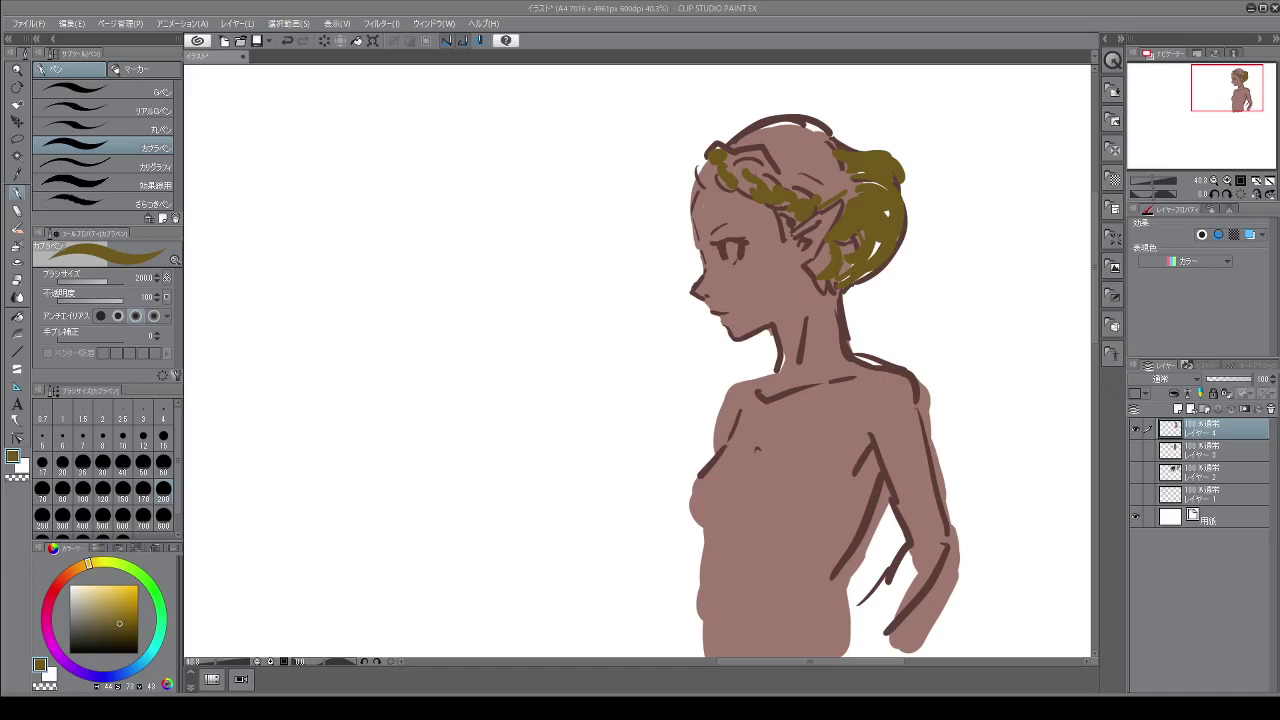
pyautogui.moveTo(694, 149)
pyautogui.mouseDown()
pyautogui.moveTo(694, 180)
pyautogui.moveTo(704, 157)
pyautogui.moveTo(719, 175)
pyautogui.moveTo(714, 165)
pyautogui.moveTo(744, 180)
pyautogui.moveTo(784, 175)
pyautogui.moveTo(776, 188)
pyautogui.moveTo(802, 192)
pyautogui.moveTo(790, 228)
pyautogui.mouseUp()
pyautogui.moveTo(780, 150)
pyautogui.mouseDown()
pyautogui.moveTo(739, 142)
pyautogui.moveTo(774, 120)
pyautogui.moveTo(833, 140)
pyautogui.moveTo(794, 137)
pyautogui.moveTo(831, 160)
pyautogui.moveTo(791, 138)
pyautogui.moveTo(833, 187)
pyautogui.moveTo(851, 193)
pyautogui.moveTo(845, 171)
pyautogui.moveTo(875, 175)
pyautogui.moveTo(878, 232)
pyautogui.moveTo(862, 207)
pyautogui.moveTo(860, 276)
pyautogui.moveTo(858, 230)
pyautogui.moveTo(816, 259)
pyautogui.moveTo(833, 265)
pyautogui.moveTo(826, 276)
pyautogui.moveTo(816, 255)
pyautogui.moveTo(814, 290)
pyautogui.moveTo(838, 263)
pyautogui.moveTo(826, 290)
pyautogui.moveTo(849, 245)
pyautogui.moveTo(843, 285)
pyautogui.moveTo(859, 244)
pyautogui.moveTo(845, 263)
pyautogui.moveTo(847, 246)
pyautogui.moveTo(807, 268)
pyautogui.moveTo(804, 292)
pyautogui.moveTo(908, 238)
pyautogui.moveTo(866, 235)
pyautogui.moveTo(858, 265)
pyautogui.moveTo(876, 228)
pyautogui.moveTo(856, 262)
pyautogui.moveTo(892, 230)
pyautogui.moveTo(888, 245)
pyautogui.moveTo(890, 194)
pyautogui.moveTo(907, 210)
pyautogui.moveTo(896, 180)
pyautogui.moveTo(907, 221)
pyautogui.moveTo(888, 194)
pyautogui.moveTo(817, 171)
pyautogui.moveTo(843, 176)
pyautogui.moveTo(851, 187)
pyautogui.moveTo(818, 203)
pyautogui.moveTo(850, 192)
pyautogui.moveTo(851, 205)
pyautogui.moveTo(810, 170)
pyautogui.moveTo(755, 162)
pyautogui.moveTo(753, 173)
pyautogui.moveTo(720, 150)
pyautogui.moveTo(694, 160)
pyautogui.moveTo(693, 193)
pyautogui.moveTo(759, 159)
pyautogui.moveTo(772, 181)
pyautogui.moveTo(755, 128)
pyautogui.moveTo(775, 140)
pyautogui.moveTo(778, 166)
pyautogui.moveTo(802, 131)
pyautogui.moveTo(840, 178)
pyautogui.moveTo(882, 166)
pyautogui.mouseUp()
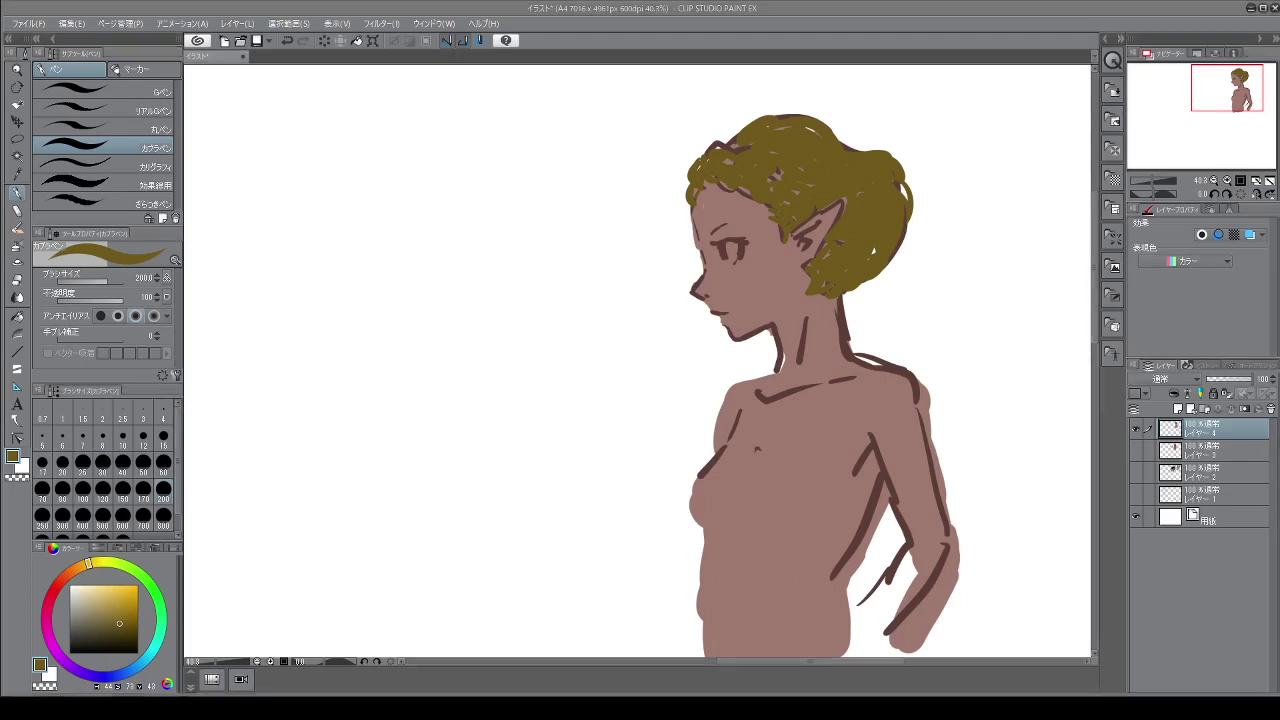
pyautogui.moveTo(871, 243)
pyautogui.mouseDown()
pyautogui.moveTo(912, 206)
pyautogui.moveTo(881, 266)
pyautogui.moveTo(903, 189)
pyautogui.moveTo(850, 200)
pyautogui.moveTo(877, 172)
pyautogui.moveTo(798, 268)
pyautogui.moveTo(788, 212)
pyautogui.moveTo(785, 287)
pyautogui.moveTo(811, 243)
pyautogui.mouseUp()
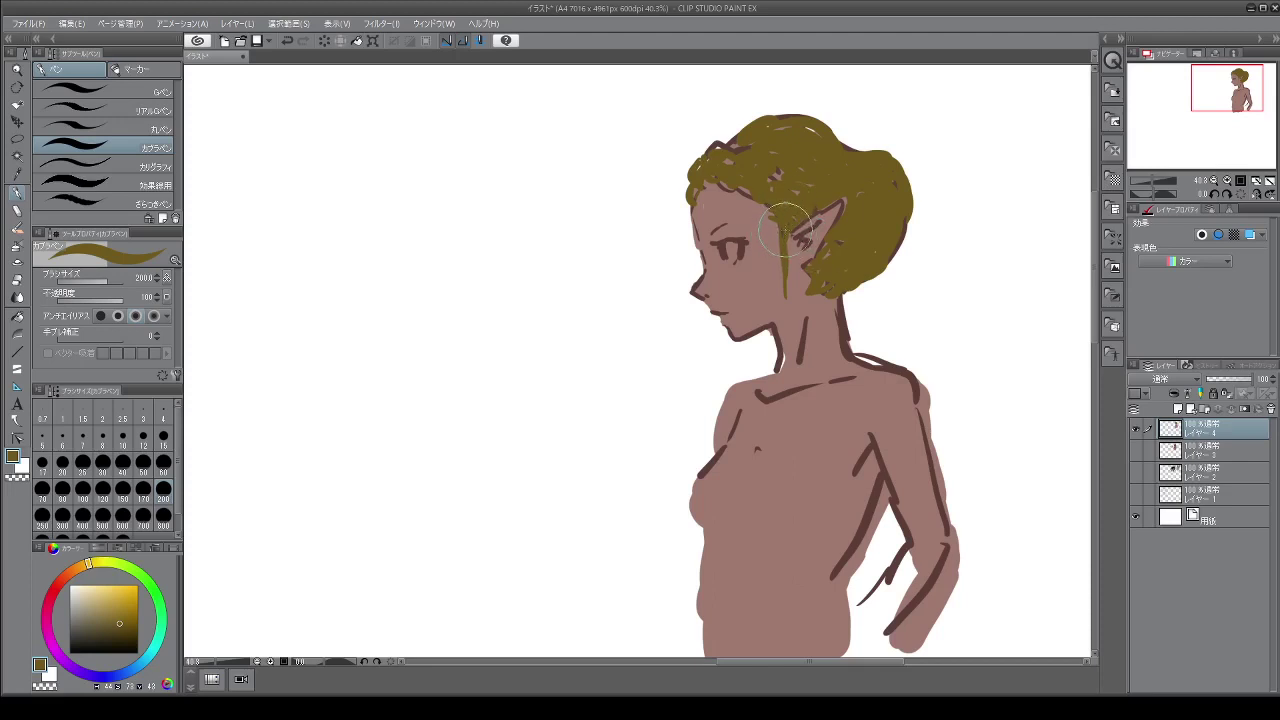
pyautogui.moveTo(790, 239)
pyautogui.mouseDown()
pyautogui.moveTo(795, 262)
pyautogui.moveTo(787, 227)
pyautogui.moveTo(788, 296)
pyautogui.mouseUp()
pyautogui.moveTo(688, 205)
pyautogui.mouseDown()
pyautogui.moveTo(697, 234)
pyautogui.moveTo(691, 201)
pyautogui.moveTo(693, 227)
pyautogui.moveTo(714, 189)
pyautogui.moveTo(808, 128)
pyautogui.moveTo(768, 183)
pyautogui.moveTo(829, 197)
pyautogui.moveTo(818, 212)
pyautogui.moveTo(852, 190)
pyautogui.moveTo(824, 255)
pyautogui.moveTo(893, 170)
pyautogui.mouseUp()
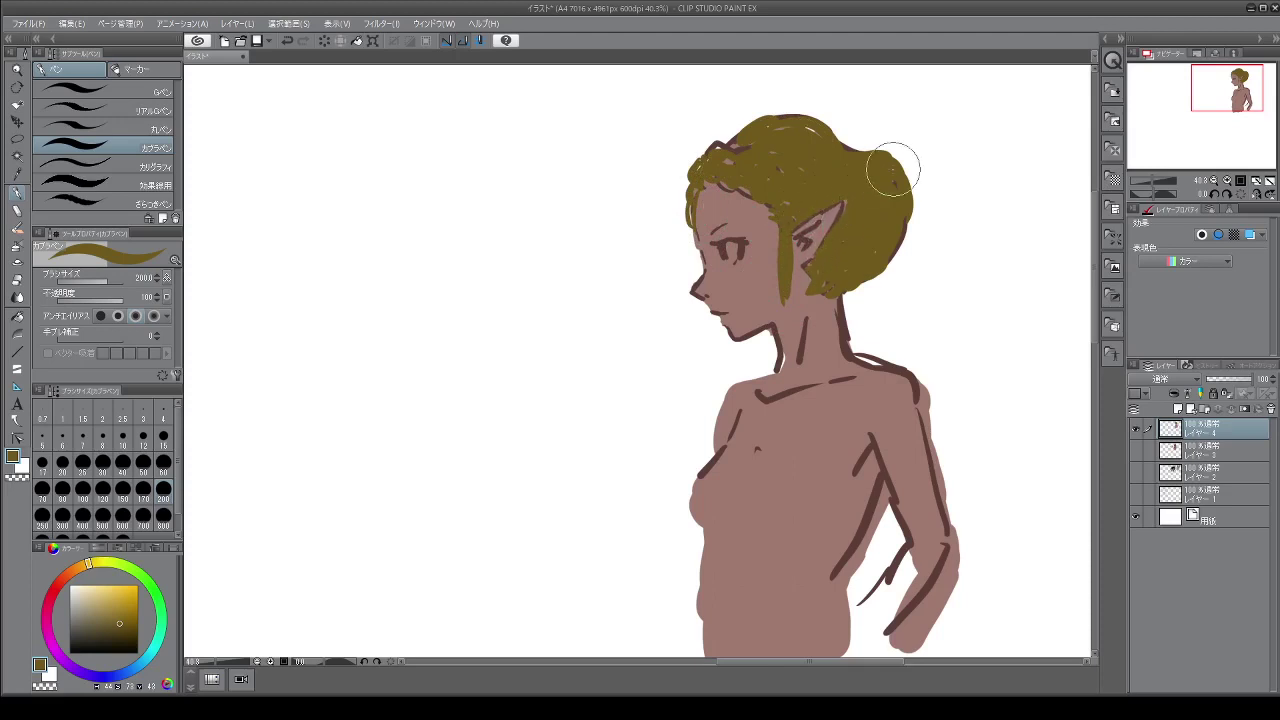
# Paint darker olive strands over the bun, around the ear and along the hairline
pyautogui.click(100, 632)
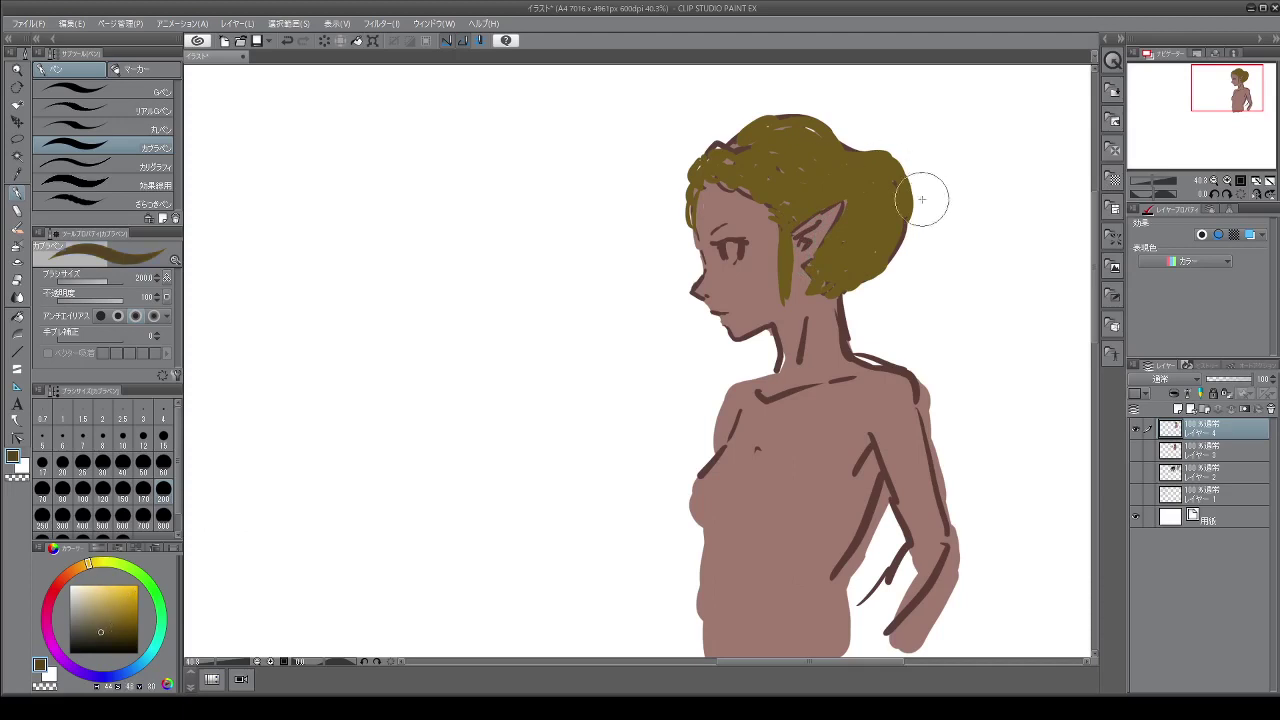
pyautogui.moveTo(882, 182)
pyautogui.mouseDown()
pyautogui.moveTo(877, 234)
pyautogui.moveTo(867, 221)
pyautogui.moveTo(855, 249)
pyautogui.moveTo(878, 242)
pyautogui.moveTo(841, 271)
pyautogui.moveTo(832, 250)
pyautogui.moveTo(823, 263)
pyautogui.moveTo(852, 272)
pyautogui.moveTo(885, 177)
pyautogui.moveTo(884, 226)
pyautogui.mouseUp()
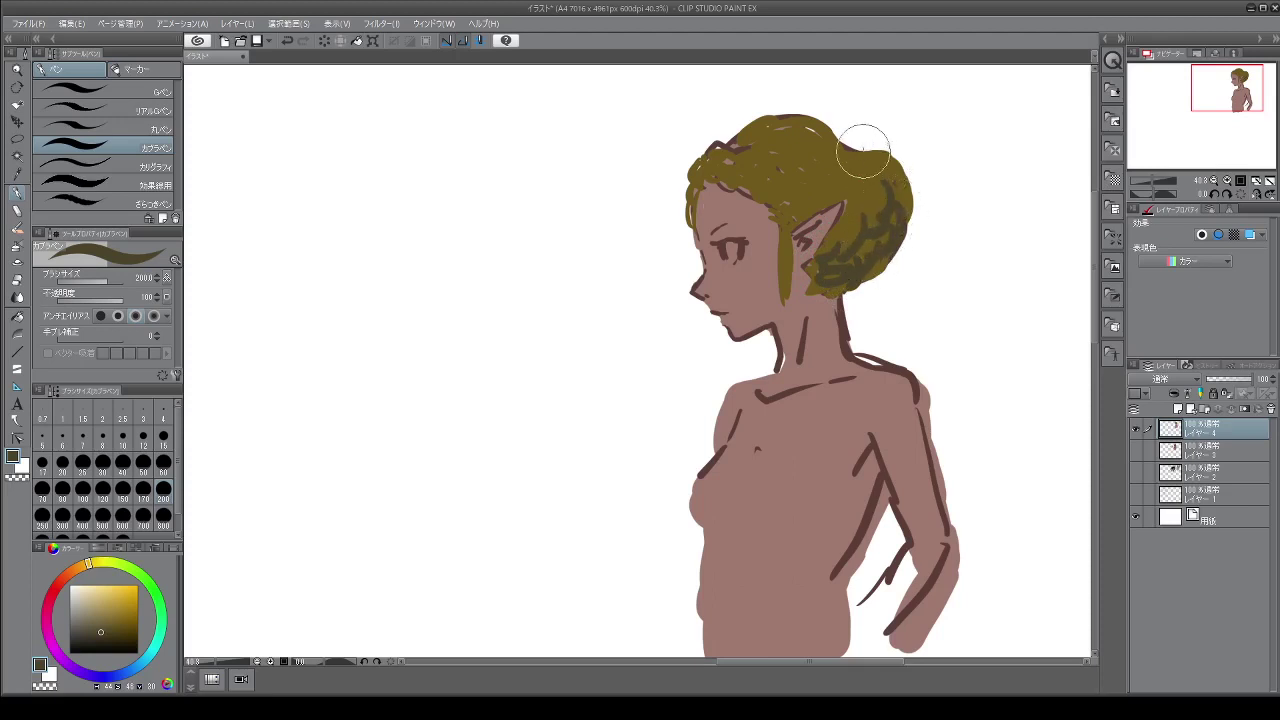
pyautogui.moveTo(831, 139)
pyautogui.mouseDown()
pyautogui.moveTo(884, 155)
pyautogui.moveTo(895, 212)
pyautogui.mouseUp()
pyautogui.moveTo(840, 188)
pyautogui.mouseDown()
pyautogui.moveTo(847, 218)
pyautogui.moveTo(837, 213)
pyautogui.moveTo(861, 206)
pyautogui.moveTo(823, 204)
pyautogui.moveTo(835, 228)
pyautogui.moveTo(812, 261)
pyautogui.moveTo(785, 220)
pyautogui.moveTo(800, 231)
pyautogui.moveTo(819, 210)
pyautogui.moveTo(788, 200)
pyautogui.moveTo(802, 206)
pyautogui.moveTo(796, 228)
pyautogui.moveTo(770, 211)
pyautogui.moveTo(793, 270)
pyautogui.mouseUp()
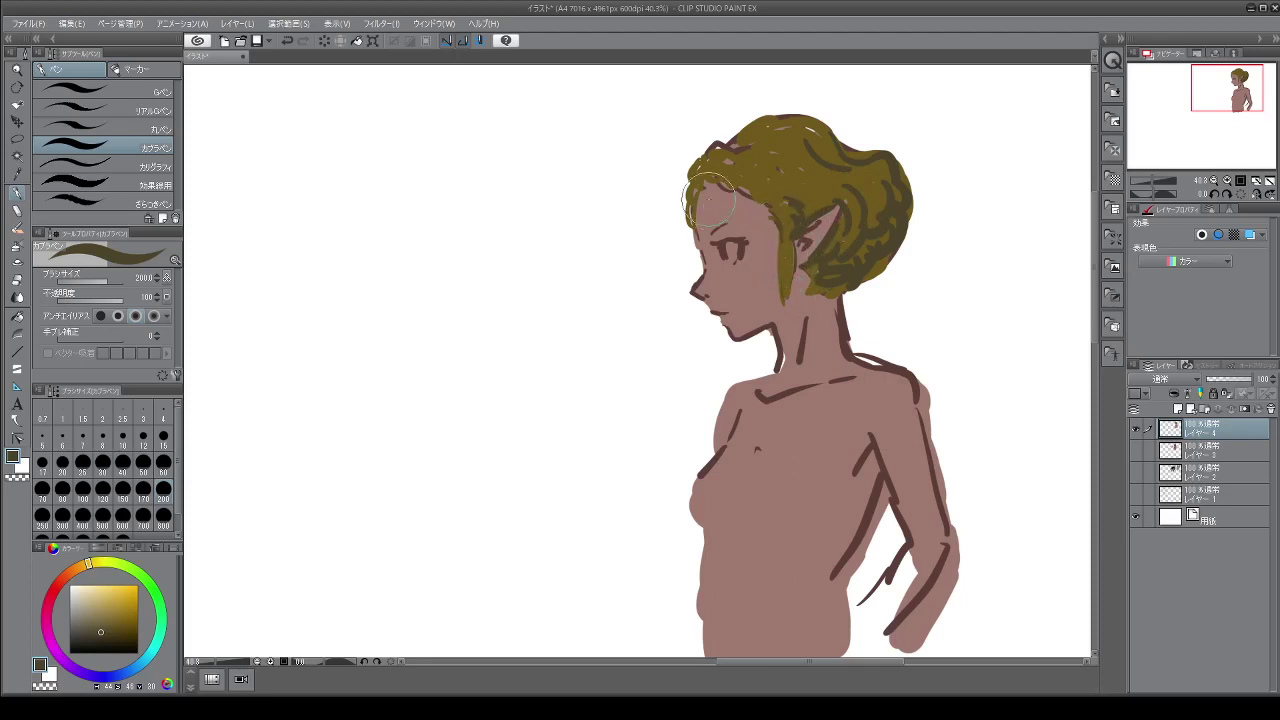
pyautogui.moveTo(703, 188)
pyautogui.mouseDown()
pyautogui.moveTo(677, 197)
pyautogui.moveTo(690, 227)
pyautogui.mouseUp()
pyautogui.moveTo(716, 182); pyautogui.dragTo(782, 218)
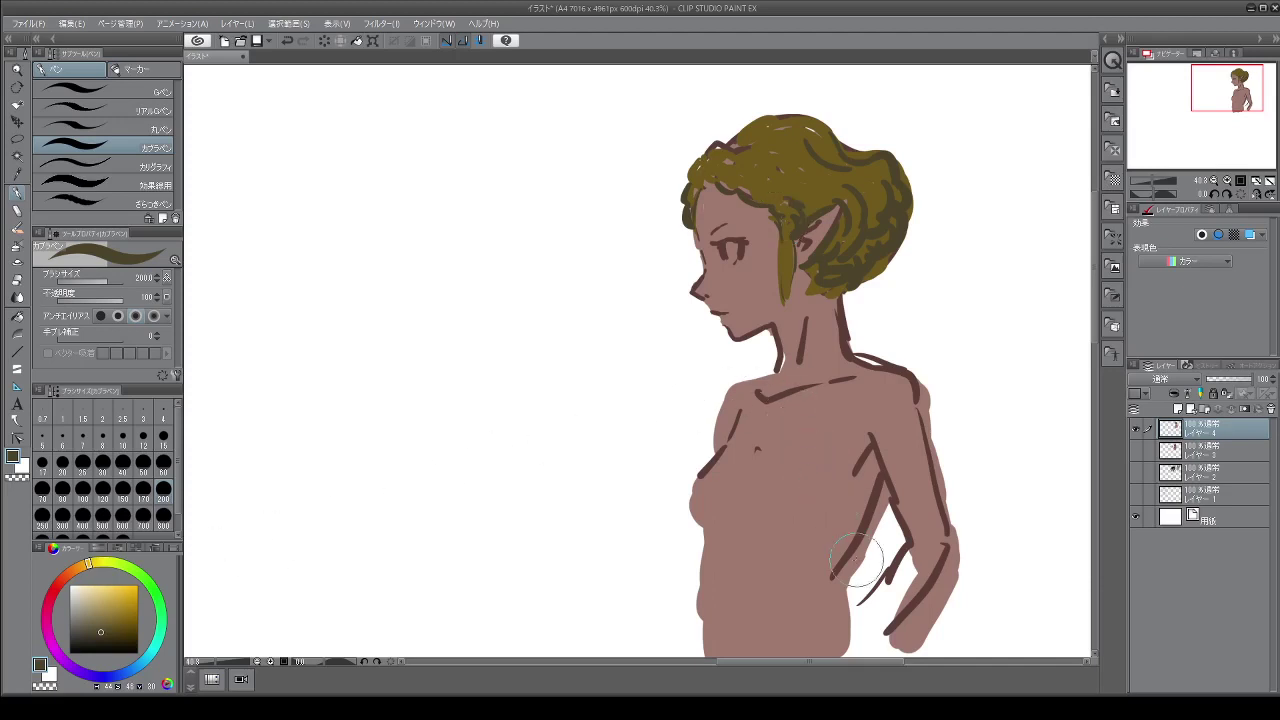
# Repaint the neck in light tan over the dark lines and erase the bent arm with its outline
pyautogui.click(70, 580)
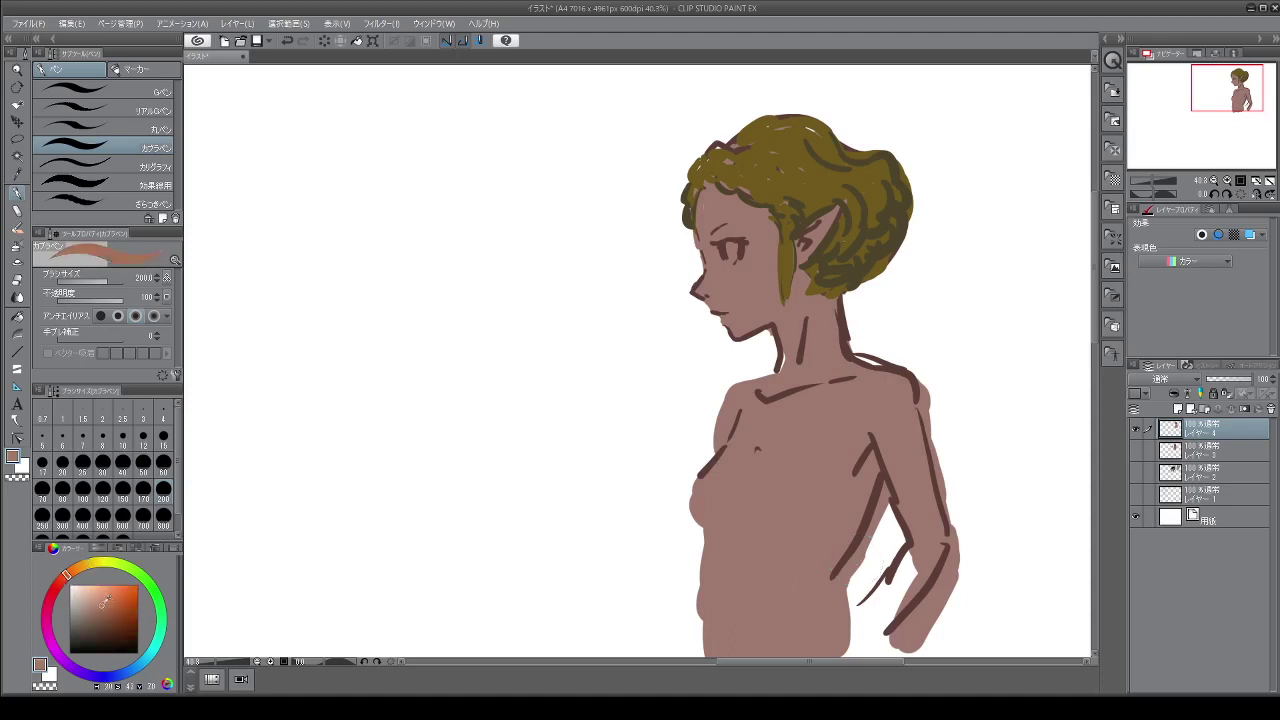
pyautogui.click(105, 601)
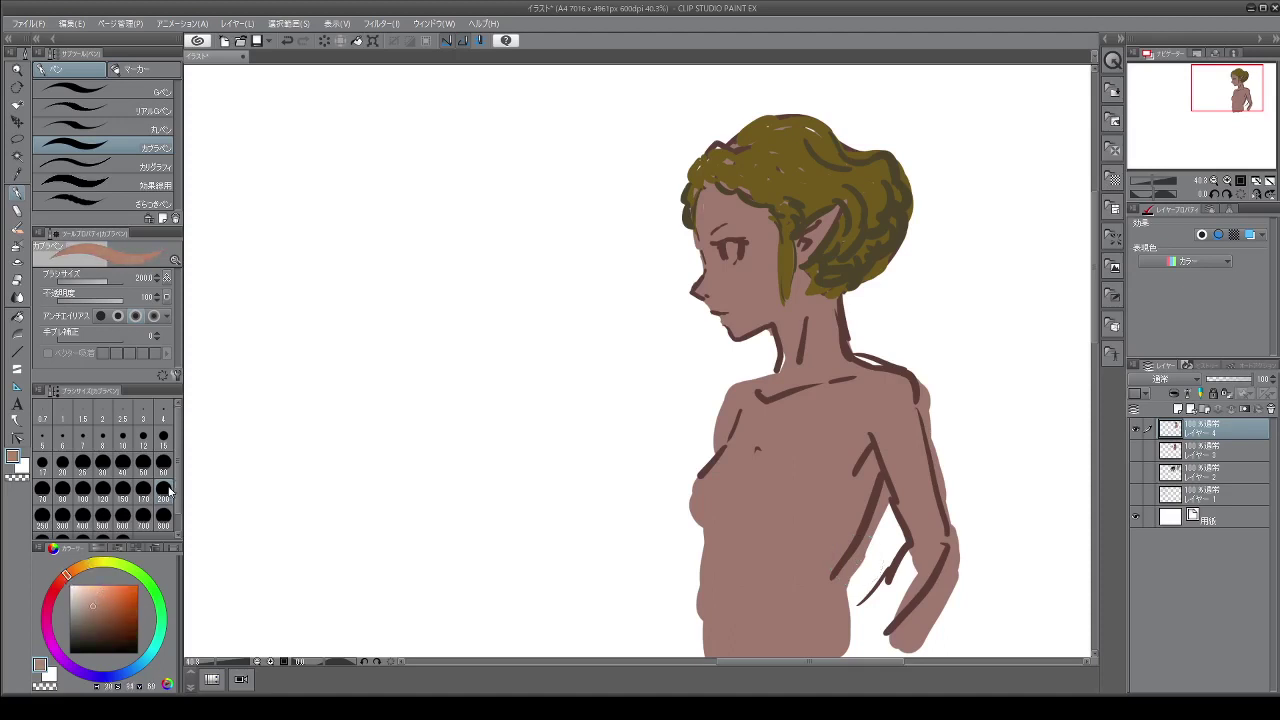
pyautogui.moveTo(779, 318)
pyautogui.mouseDown()
pyautogui.moveTo(796, 361)
pyautogui.moveTo(791, 330)
pyautogui.moveTo(770, 392)
pyautogui.mouseUp()
pyautogui.moveTo(827, 326)
pyautogui.mouseDown()
pyautogui.moveTo(822, 345)
pyautogui.moveTo(866, 358)
pyautogui.moveTo(929, 423)
pyautogui.moveTo(933, 598)
pyautogui.moveTo(943, 466)
pyautogui.moveTo(874, 623)
pyautogui.moveTo(922, 640)
pyautogui.mouseUp()
pyautogui.moveTo(926, 410); pyautogui.dragTo(919, 406)
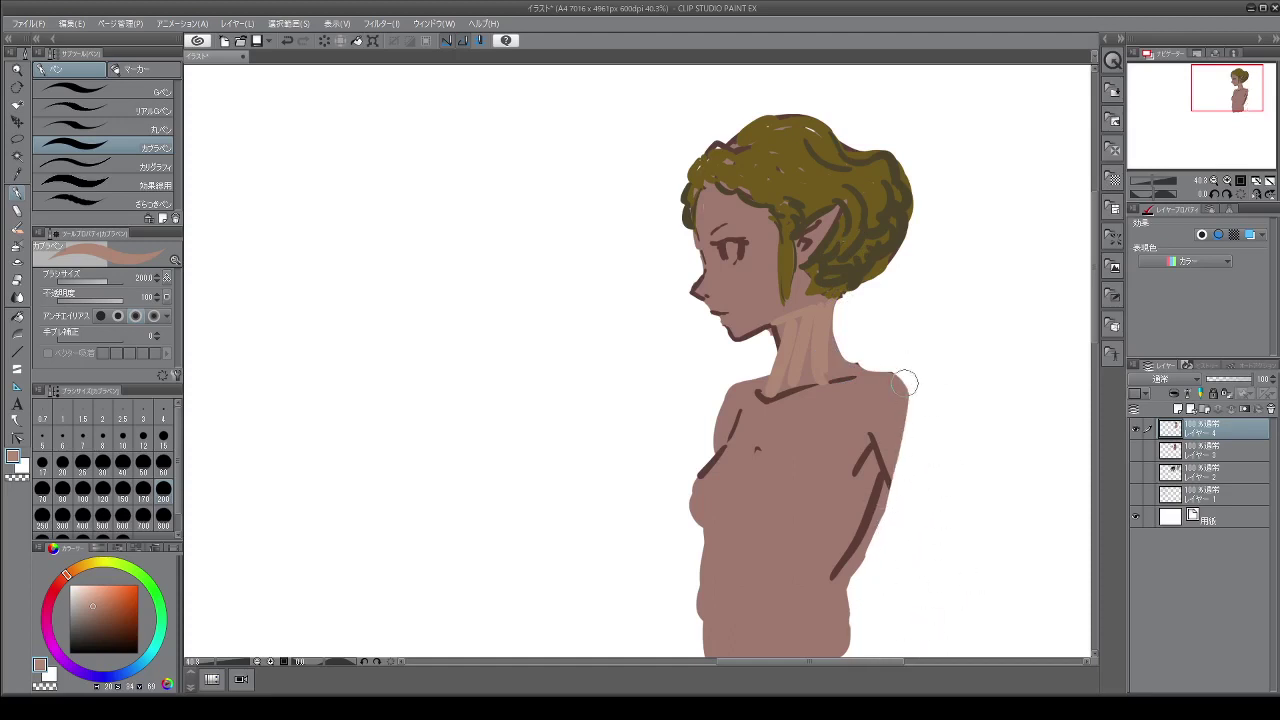
# Cover the shoulders, chest and upper torso with light tan strokes and clean the edge between neck and back shoulder
pyautogui.moveTo(777, 385)
pyautogui.mouseDown()
pyautogui.moveTo(750, 368)
pyautogui.moveTo(720, 374)
pyautogui.moveTo(870, 382)
pyautogui.moveTo(884, 448)
pyautogui.mouseUp()
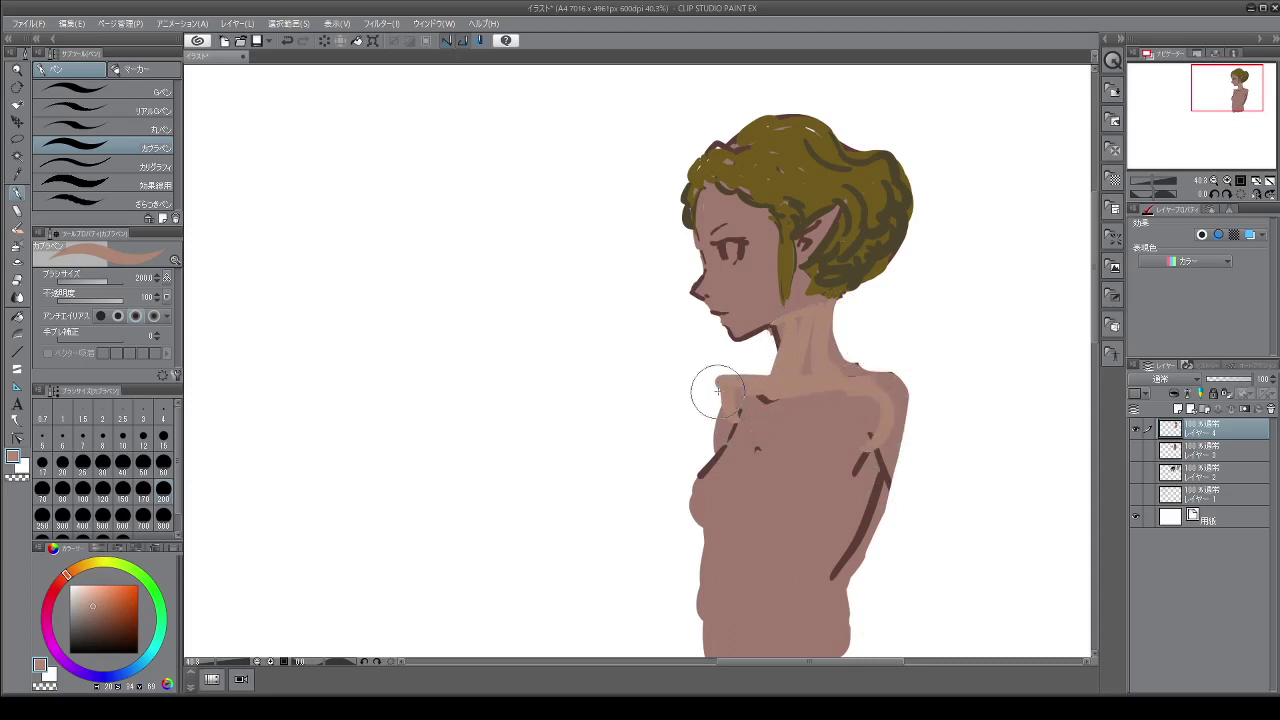
pyautogui.moveTo(711, 386)
pyautogui.mouseDown()
pyautogui.moveTo(825, 383)
pyautogui.moveTo(807, 410)
pyautogui.moveTo(846, 440)
pyautogui.mouseUp()
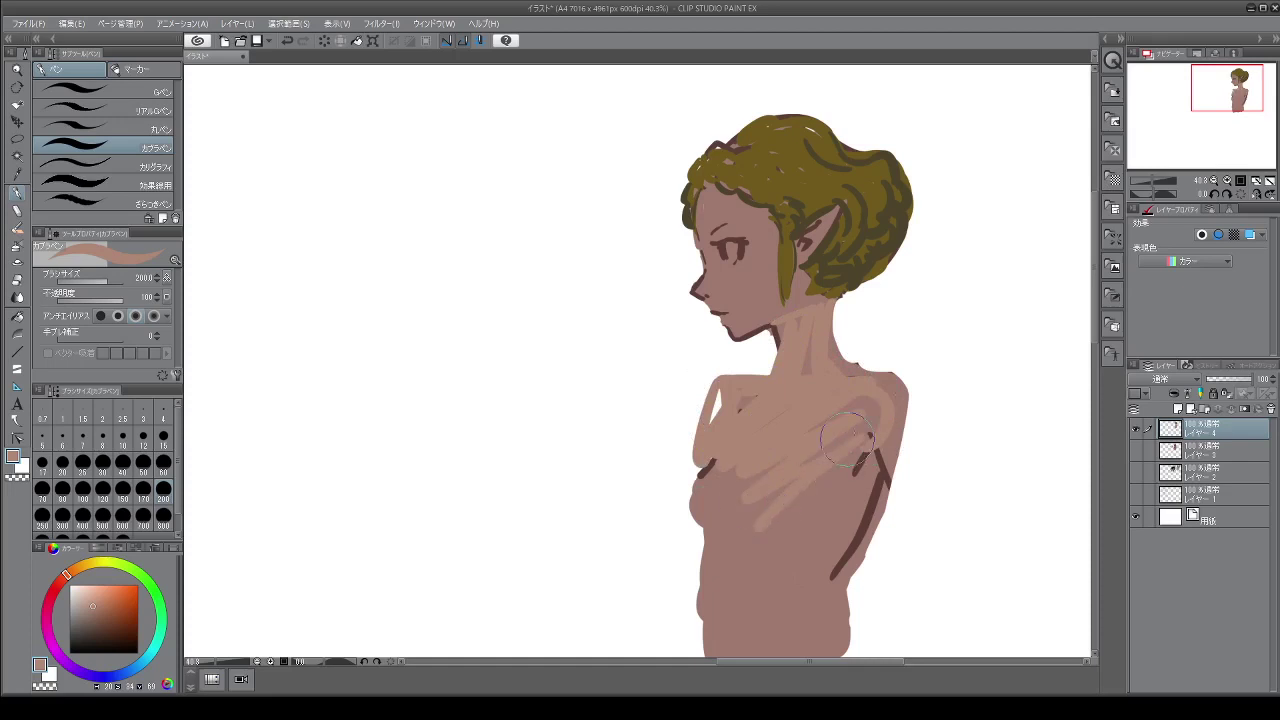
pyautogui.moveTo(835, 355); pyautogui.dragTo(848, 382)
pyautogui.moveTo(840, 354); pyautogui.dragTo(880, 375)
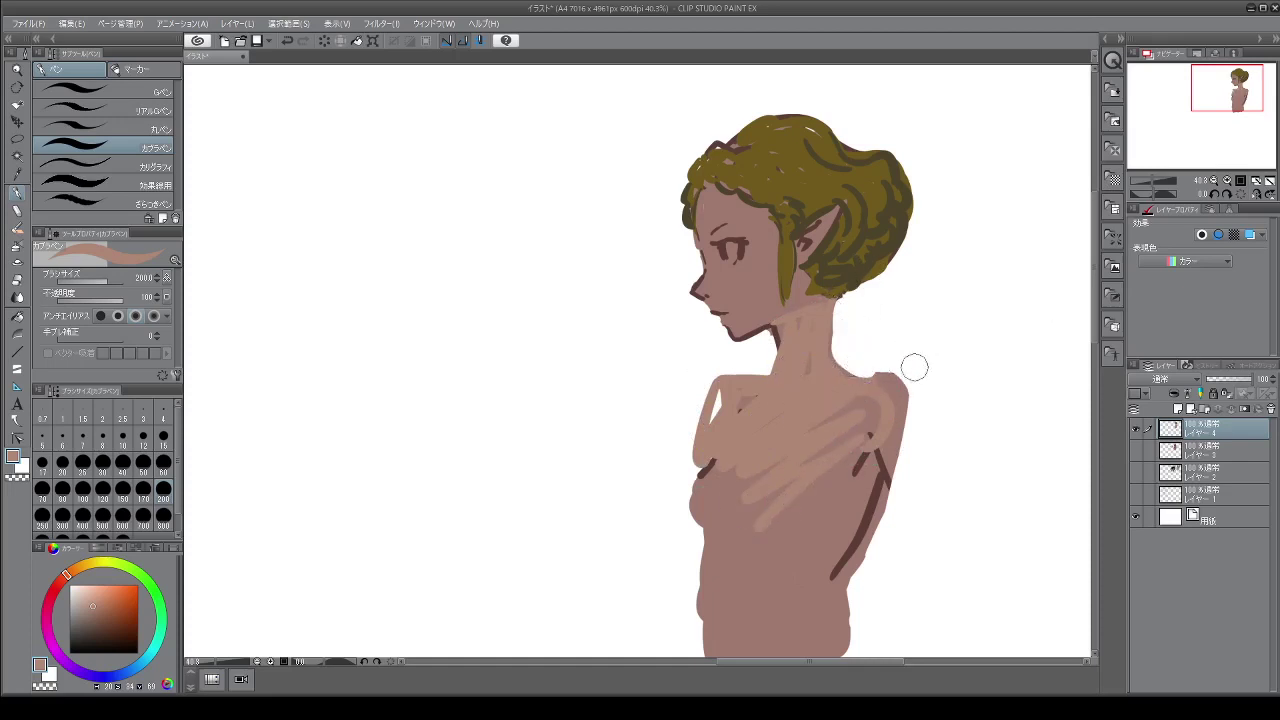
pyautogui.moveTo(745, 415)
pyautogui.mouseDown()
pyautogui.moveTo(694, 400)
pyautogui.moveTo(715, 455)
pyautogui.moveTo(833, 481)
pyautogui.moveTo(855, 430)
pyautogui.moveTo(865, 505)
pyautogui.moveTo(785, 612)
pyautogui.mouseUp()
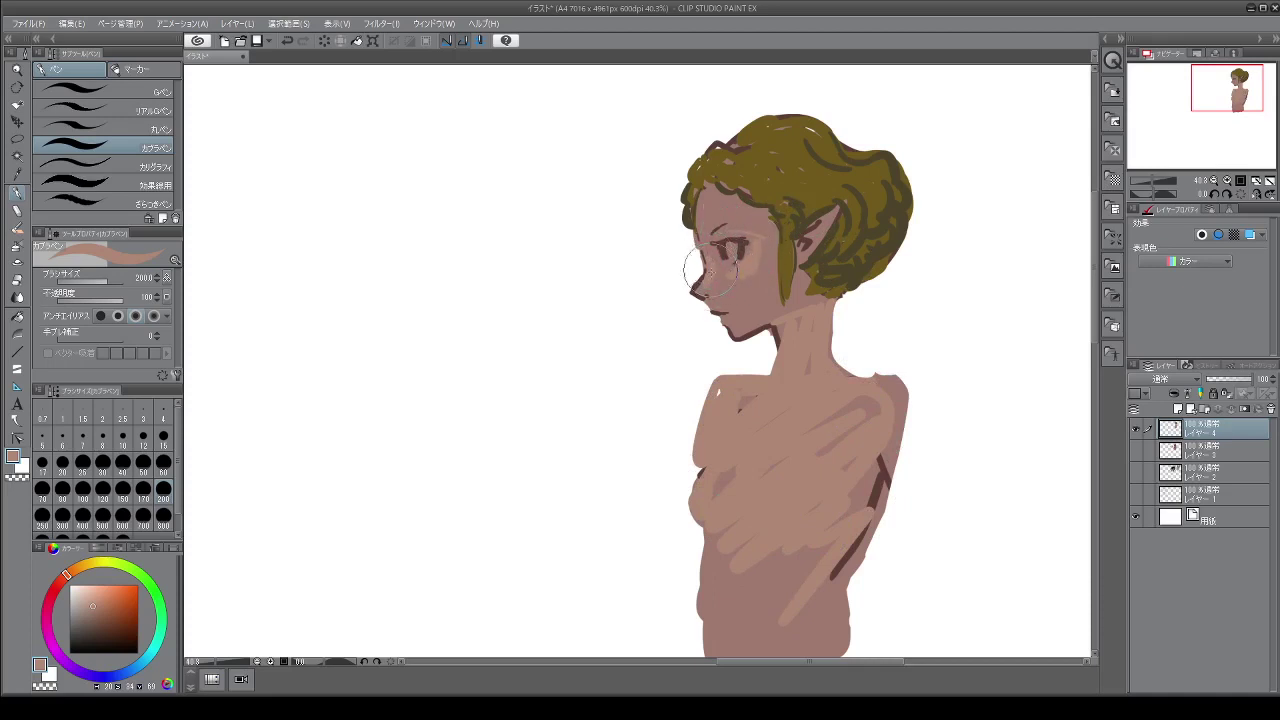
# Add light tan to the cheek, forehead, ear and jaw, and fill the remaining darker patches on the shoulders and chest
pyautogui.moveTo(718, 276); pyautogui.dragTo(716, 284)
pyautogui.moveTo(826, 249)
pyautogui.mouseDown()
pyautogui.moveTo(800, 231)
pyautogui.moveTo(839, 206)
pyautogui.moveTo(802, 253)
pyautogui.moveTo(832, 225)
pyautogui.moveTo(817, 306)
pyautogui.moveTo(802, 284)
pyautogui.moveTo(796, 305)
pyautogui.moveTo(813, 293)
pyautogui.moveTo(816, 319)
pyautogui.moveTo(825, 306)
pyautogui.moveTo(813, 338)
pyautogui.moveTo(786, 353)
pyautogui.moveTo(777, 326)
pyautogui.moveTo(773, 376)
pyautogui.moveTo(776, 330)
pyautogui.moveTo(763, 384)
pyautogui.moveTo(775, 364)
pyautogui.moveTo(717, 376)
pyautogui.moveTo(704, 405)
pyautogui.moveTo(746, 398)
pyautogui.mouseUp()
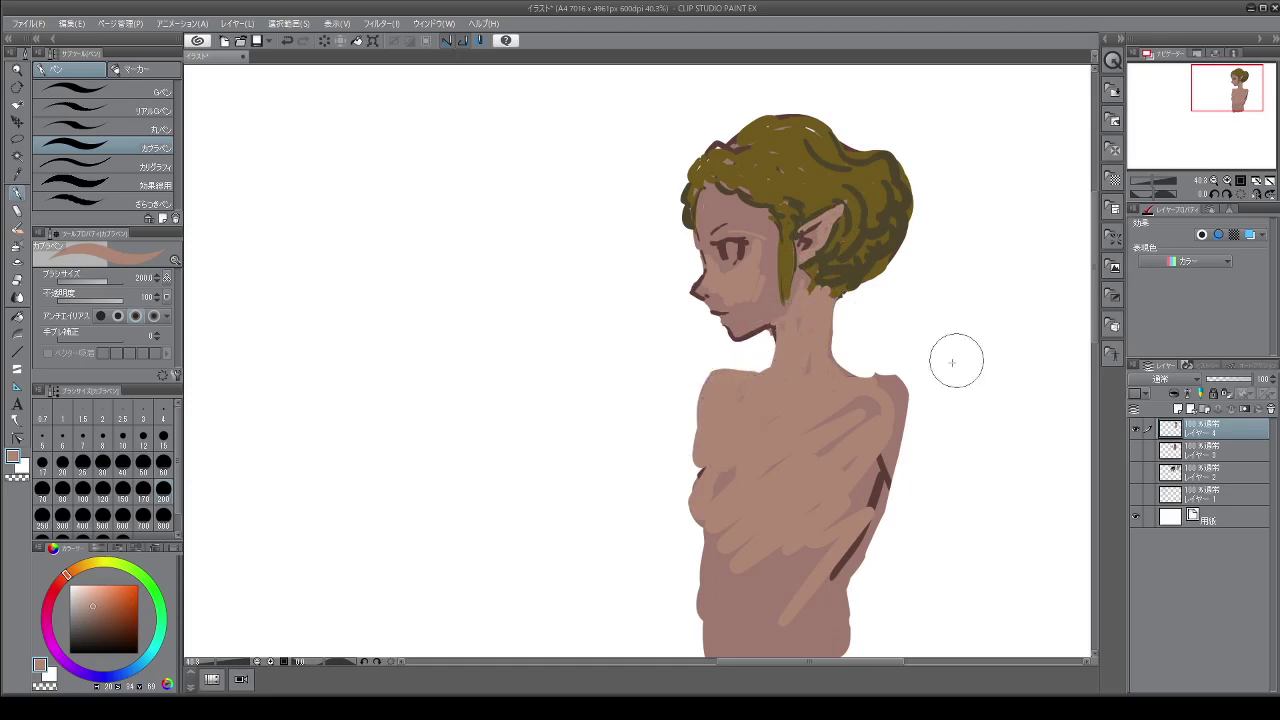
pyautogui.moveTo(712, 461)
pyautogui.mouseDown()
pyautogui.moveTo(702, 501)
pyautogui.moveTo(734, 476)
pyautogui.moveTo(704, 445)
pyautogui.moveTo(752, 530)
pyautogui.mouseUp()
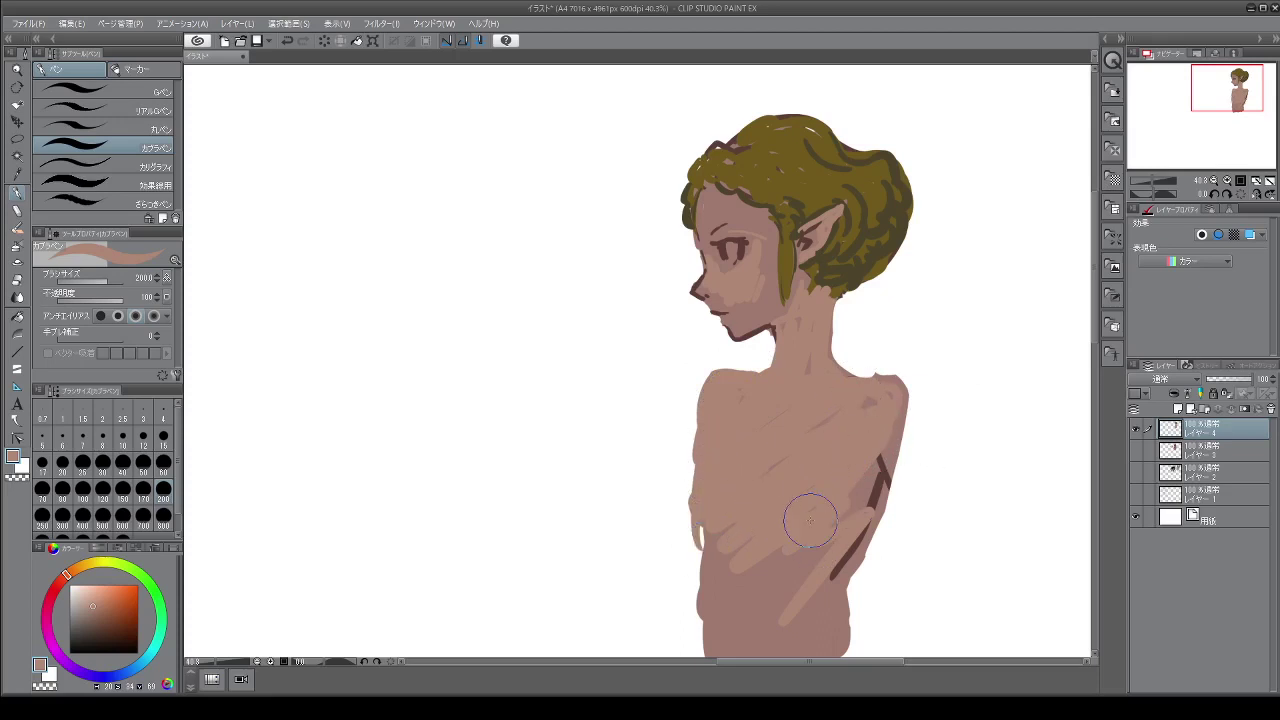
pyautogui.moveTo(748, 295)
pyautogui.mouseDown()
pyautogui.moveTo(762, 312)
pyautogui.moveTo(806, 242)
pyautogui.moveTo(776, 308)
pyautogui.mouseUp()
pyautogui.moveTo(717, 198)
pyautogui.mouseDown()
pyautogui.moveTo(704, 190)
pyautogui.moveTo(728, 172)
pyautogui.moveTo(724, 205)
pyautogui.moveTo(764, 215)
pyautogui.mouseUp()
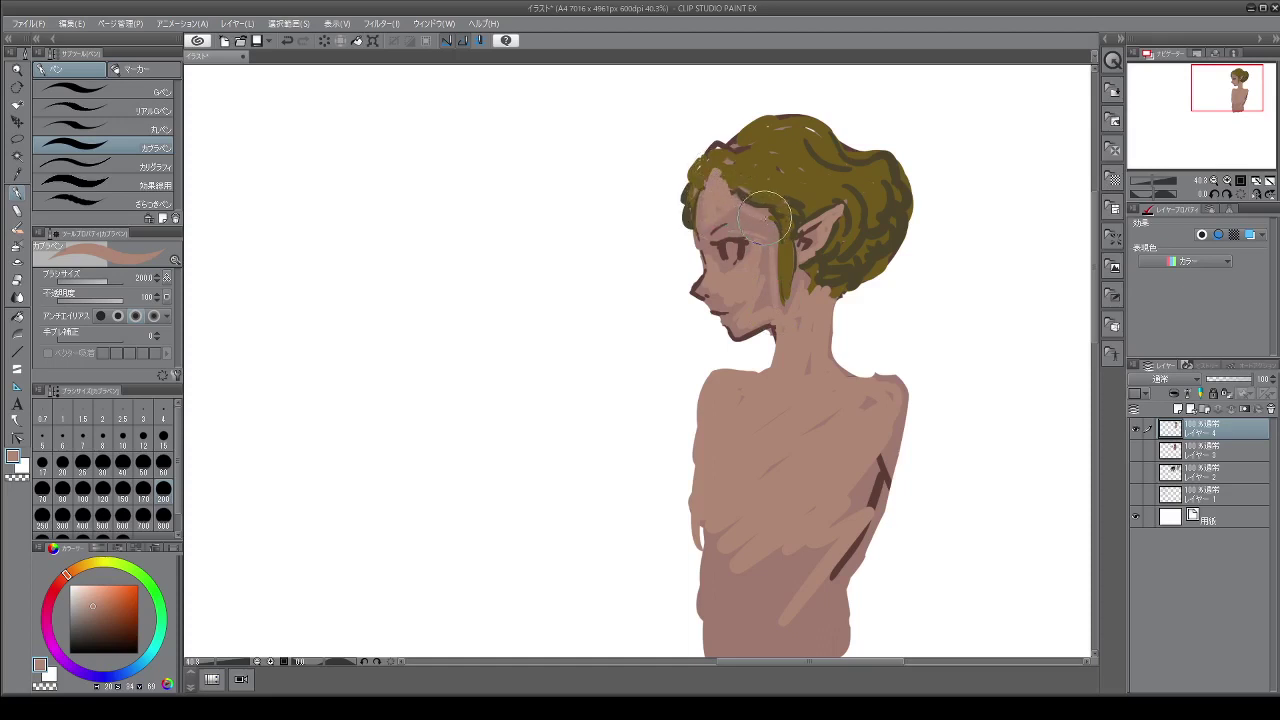
pyautogui.hotkey('ctrl', 'z')
pyautogui.moveTo(807, 291)
pyautogui.mouseDown()
pyautogui.moveTo(777, 351)
pyautogui.moveTo(773, 329)
pyautogui.moveTo(768, 359)
pyautogui.moveTo(765, 325)
pyautogui.moveTo(763, 381)
pyautogui.moveTo(770, 318)
pyautogui.moveTo(772, 372)
pyautogui.moveTo(796, 322)
pyautogui.mouseUp()
# Draw the neck muscles, collarbones and shoulder contours in reddish brown
pyautogui.moveTo(118, 617); pyautogui.dragTo(106, 612)
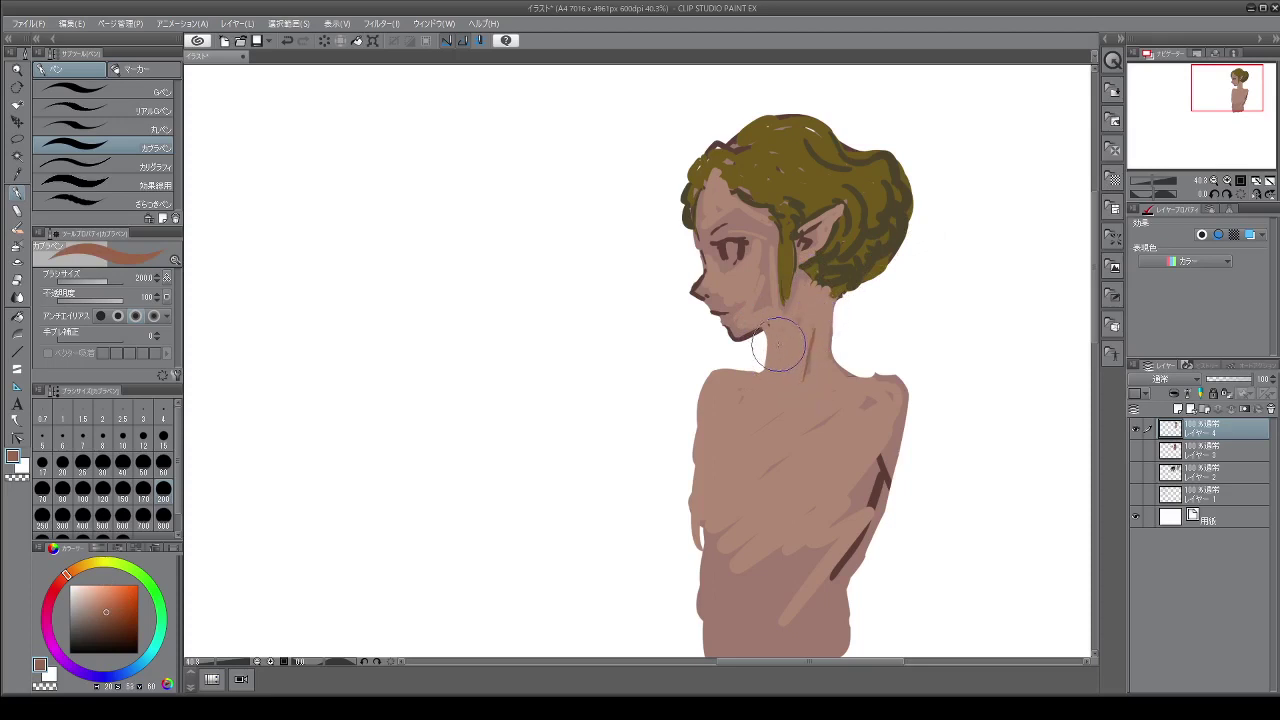
pyautogui.moveTo(778, 343)
pyautogui.mouseDown()
pyautogui.moveTo(785, 385)
pyautogui.moveTo(743, 384)
pyautogui.moveTo(862, 390)
pyautogui.mouseUp()
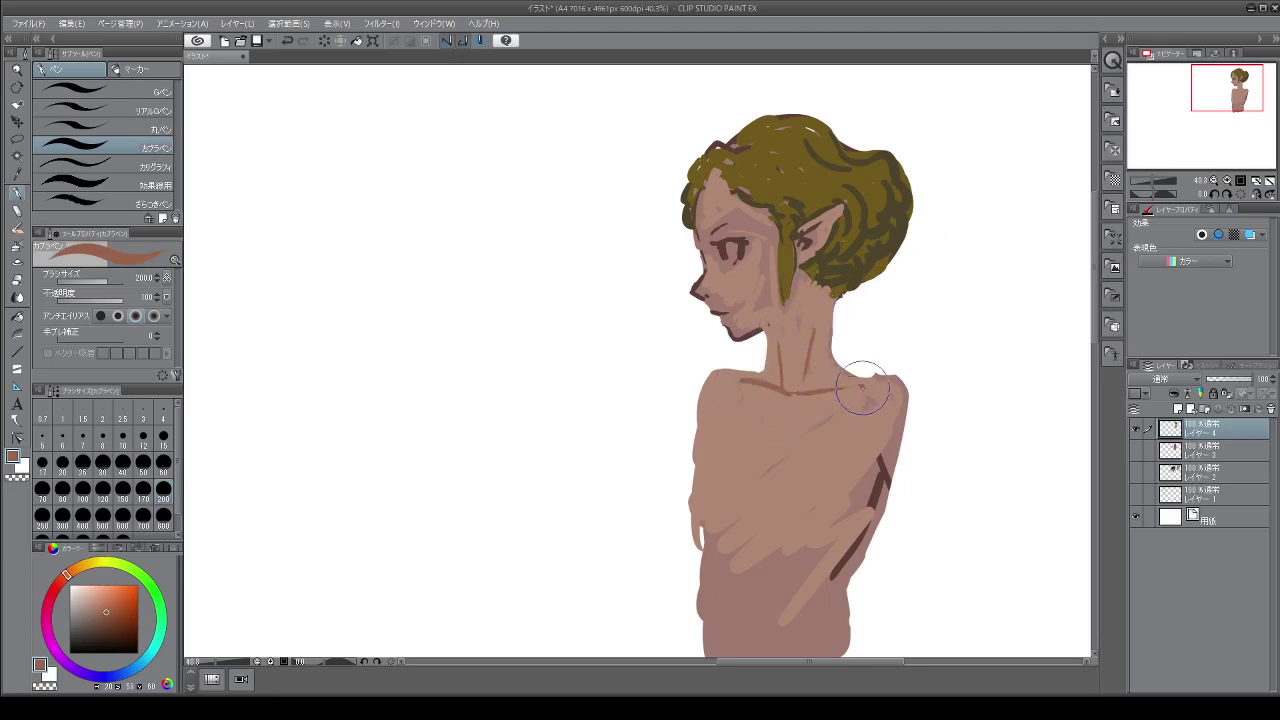
pyautogui.moveTo(722, 378); pyautogui.dragTo(702, 438)
pyautogui.moveTo(854, 394)
pyautogui.mouseDown()
pyautogui.moveTo(872, 429)
pyautogui.moveTo(896, 399)
pyautogui.moveTo(915, 405)
pyautogui.moveTo(875, 382)
pyautogui.moveTo(898, 394)
pyautogui.moveTo(868, 430)
pyautogui.mouseUp()
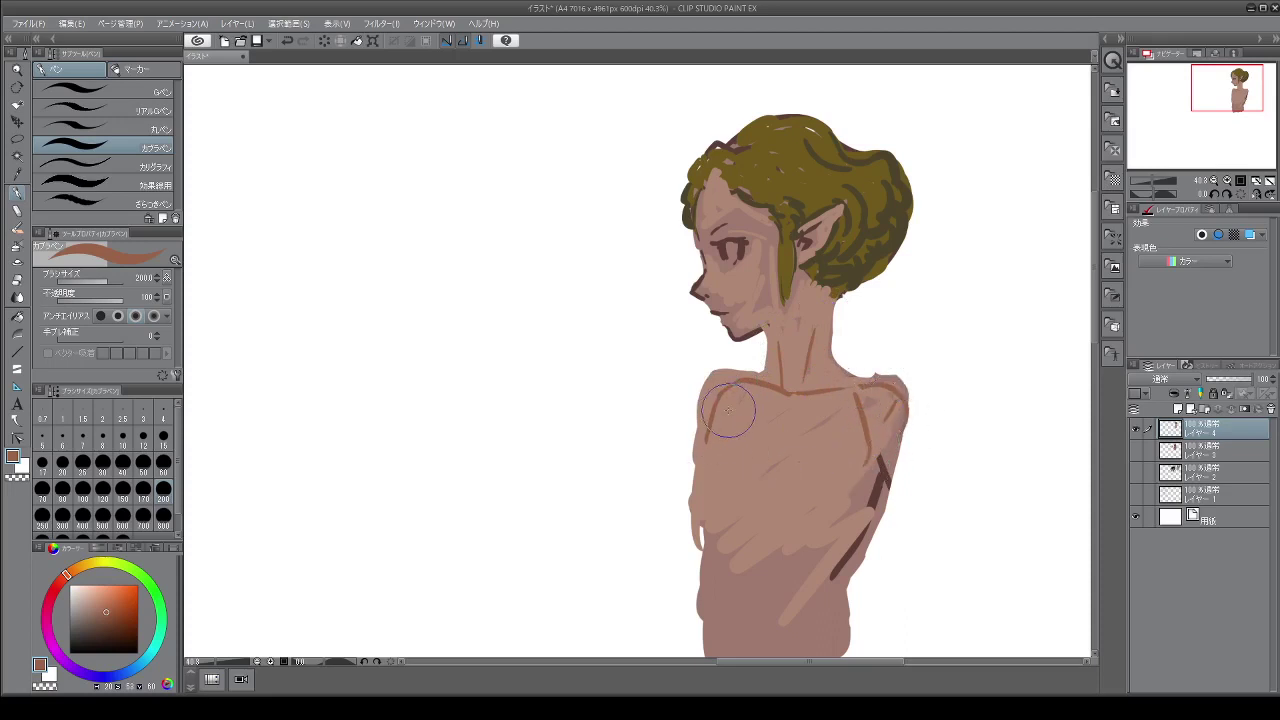
# Draw reddish-brown contours along both sides of the torso, the chest and the back of the upper arm
pyautogui.moveTo(728, 410); pyautogui.dragTo(686, 491)
pyautogui.moveTo(745, 435)
pyautogui.mouseDown()
pyautogui.moveTo(780, 457)
pyautogui.moveTo(776, 480)
pyautogui.mouseUp()
pyautogui.moveTo(712, 450); pyautogui.dragTo(700, 520)
pyautogui.moveTo(882, 462); pyautogui.dragTo(834, 577)
pyautogui.moveTo(704, 510); pyautogui.dragTo(692, 640)
pyautogui.moveTo(878, 545); pyautogui.dragTo(851, 568)
pyautogui.moveTo(903, 388); pyautogui.dragTo(888, 460)
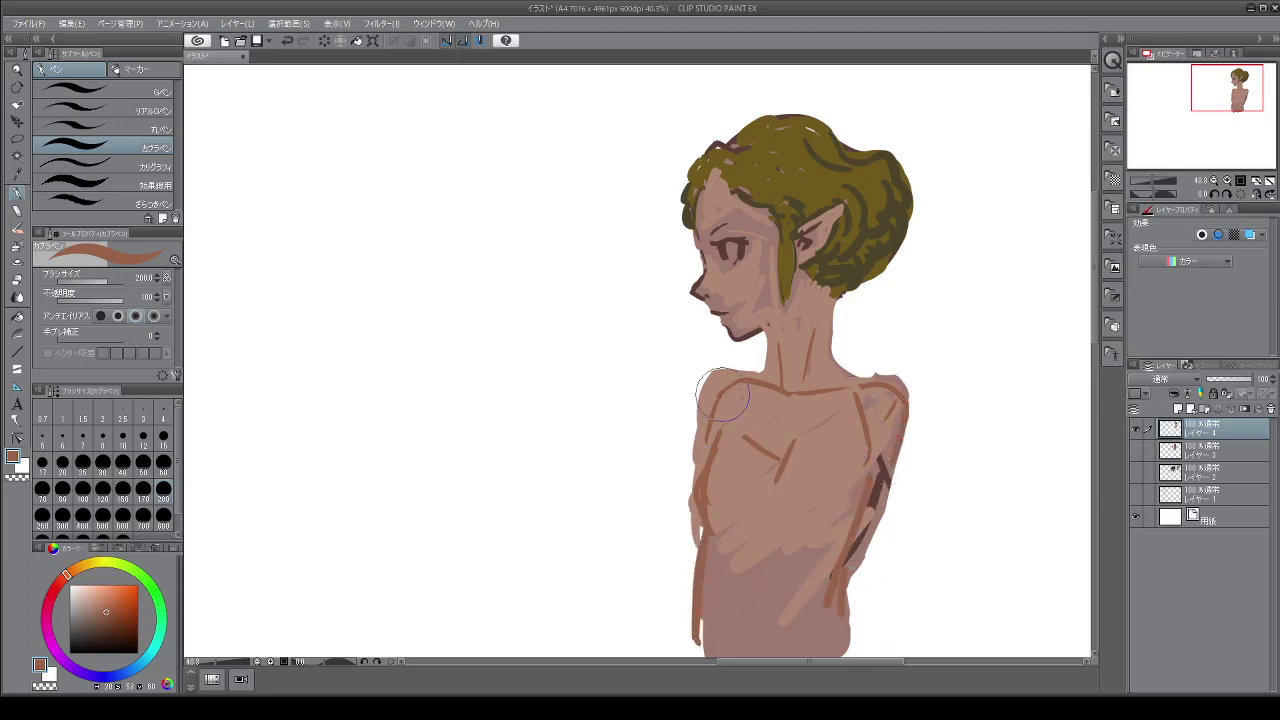
# Outline both shoulders and the two hanging arms down past the elbows in reddish brown
pyautogui.moveTo(723, 396); pyautogui.dragTo(712, 376)
pyautogui.moveTo(761, 362)
pyautogui.mouseDown()
pyautogui.moveTo(709, 371)
pyautogui.moveTo(680, 434)
pyautogui.moveTo(700, 447)
pyautogui.moveTo(686, 434)
pyautogui.mouseUp()
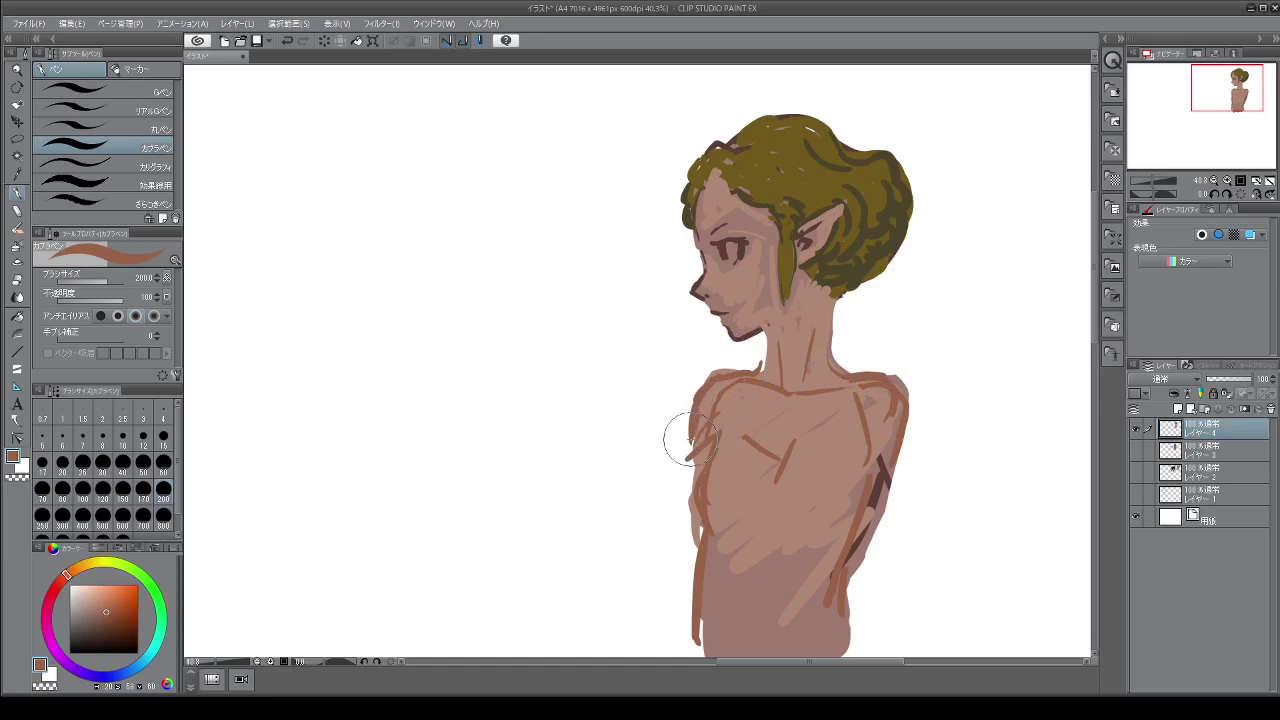
pyautogui.moveTo(900, 430)
pyautogui.mouseDown()
pyautogui.moveTo(901, 473)
pyautogui.moveTo(885, 505)
pyautogui.moveTo(870, 478)
pyautogui.moveTo(872, 528)
pyautogui.moveTo(882, 448)
pyautogui.moveTo(872, 478)
pyautogui.moveTo(866, 452)
pyautogui.moveTo(864, 535)
pyautogui.mouseUp()
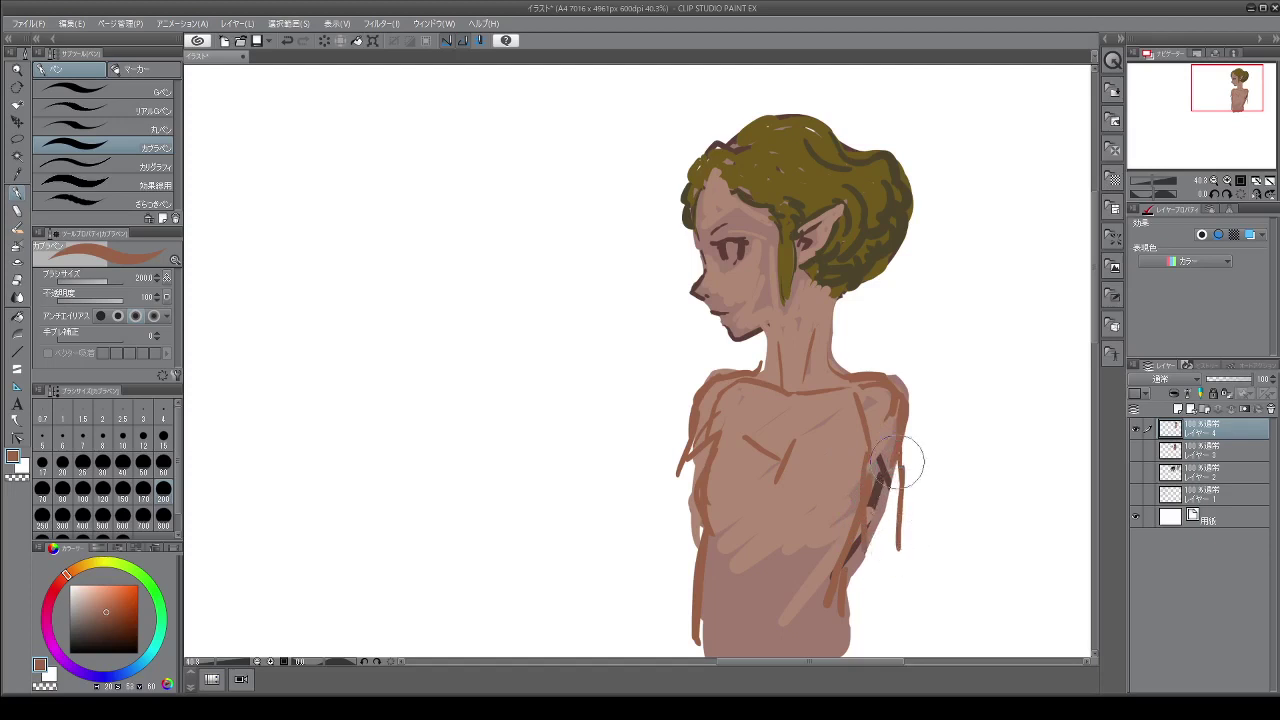
pyautogui.moveTo(904, 396); pyautogui.dragTo(898, 548)
pyautogui.moveTo(690, 435)
pyautogui.mouseDown()
pyautogui.moveTo(647, 550)
pyautogui.moveTo(699, 523)
pyautogui.moveTo(675, 536)
pyautogui.moveTo(674, 475)
pyautogui.moveTo(649, 547)
pyautogui.moveTo(695, 552)
pyautogui.moveTo(655, 600)
pyautogui.mouseUp()
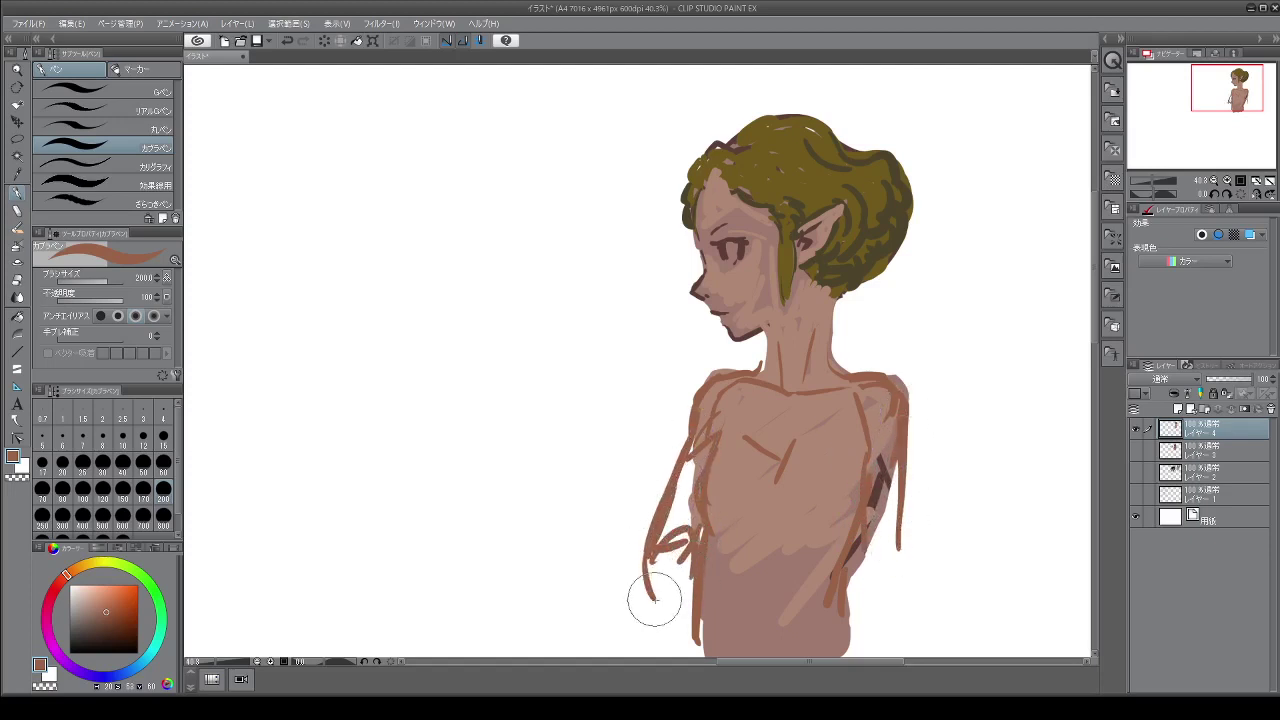
pyautogui.moveTo(901, 551)
pyautogui.mouseDown()
pyautogui.moveTo(862, 562)
pyautogui.moveTo(891, 535)
pyautogui.moveTo(870, 574)
pyautogui.moveTo(862, 564)
pyautogui.moveTo(901, 578)
pyautogui.mouseUp()
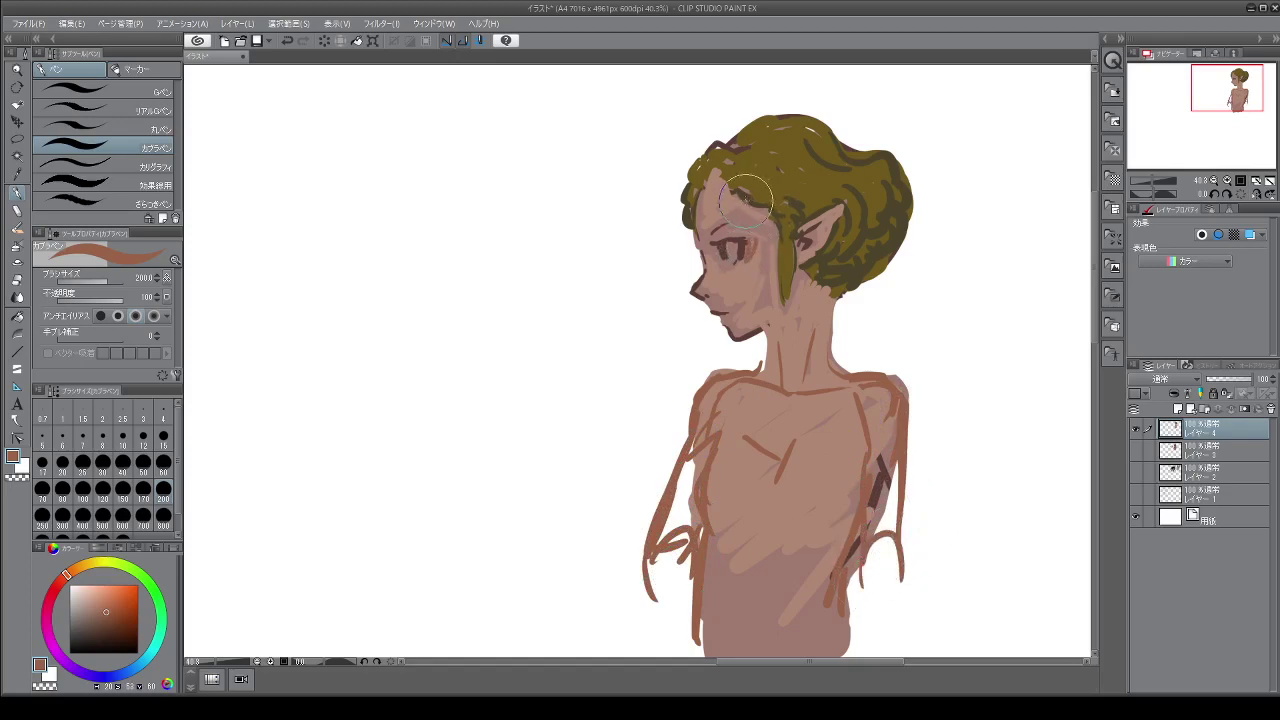
# Add reddish-brown shading along the hairline, ear, back of the neck, back shoulder and mouth
pyautogui.moveTo(745, 200)
pyautogui.mouseDown()
pyautogui.moveTo(834, 215)
pyautogui.moveTo(816, 215)
pyautogui.moveTo(847, 200)
pyautogui.moveTo(822, 221)
pyautogui.moveTo(847, 204)
pyautogui.moveTo(814, 255)
pyautogui.moveTo(749, 259)
pyautogui.moveTo(806, 285)
pyautogui.moveTo(781, 253)
pyautogui.moveTo(789, 302)
pyautogui.moveTo(793, 277)
pyautogui.moveTo(783, 310)
pyautogui.moveTo(801, 270)
pyautogui.moveTo(782, 314)
pyautogui.moveTo(820, 278)
pyautogui.moveTo(801, 268)
pyautogui.moveTo(824, 272)
pyautogui.moveTo(839, 308)
pyautogui.moveTo(831, 297)
pyautogui.moveTo(831, 367)
pyautogui.moveTo(759, 333)
pyautogui.moveTo(768, 326)
pyautogui.moveTo(761, 370)
pyautogui.moveTo(815, 331)
pyautogui.moveTo(832, 361)
pyautogui.moveTo(893, 390)
pyautogui.mouseUp()
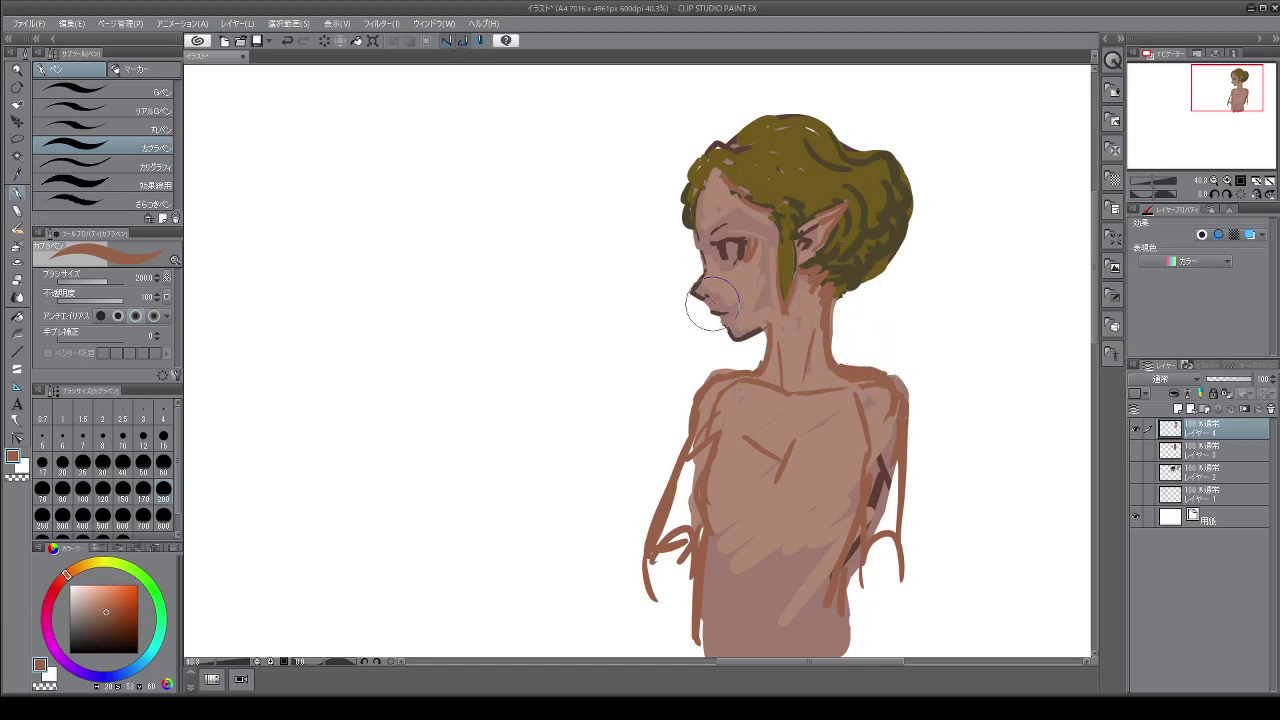
pyautogui.moveTo(712, 304); pyautogui.dragTo(731, 304)
pyautogui.moveTo(427, 405)
pyautogui.mouseDown()
pyautogui.moveTo(453, 422)
pyautogui.moveTo(463, 380)
pyautogui.moveTo(466, 443)
pyautogui.moveTo(511, 366)
pyautogui.moveTo(528, 404)
pyautogui.mouseUp()
pyautogui.hotkey('ctrl', 'z')
pyautogui.hotkey('ctrl', 'z')
pyautogui.hotkey('ctrl', 'z')
pyautogui.hotkey('ctrl', 'z')
pyautogui.hotkey('ctrl', 'z')
pyautogui.hotkey('ctrl', 'z')
pyautogui.hotkey('ctrl', 'z')
pyautogui.hotkey('ctrl', 'z')
pyautogui.hotkey('ctrl', 'z')
pyautogui.hotkey('ctrl', 'z')
# Hatch shading down the arm on the chest side and extend its forearm in reddish brown
pyautogui.moveTo(706, 371)
pyautogui.mouseDown()
pyautogui.moveTo(671, 451)
pyautogui.moveTo(676, 508)
pyautogui.moveTo(643, 563)
pyautogui.moveTo(659, 609)
pyautogui.mouseUp()
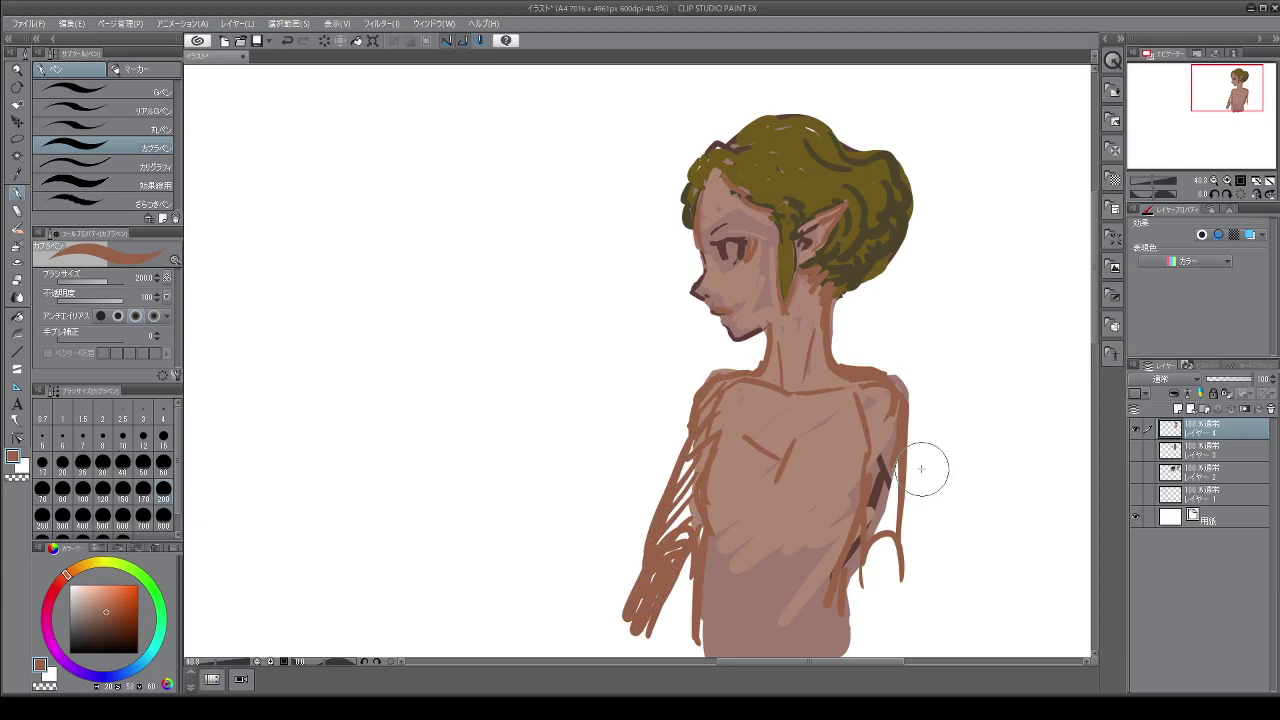
# Paint pale pink highlights on the forehead, nose, cheek, ear, neck and tops of the shoulders
pyautogui.click(89, 594)
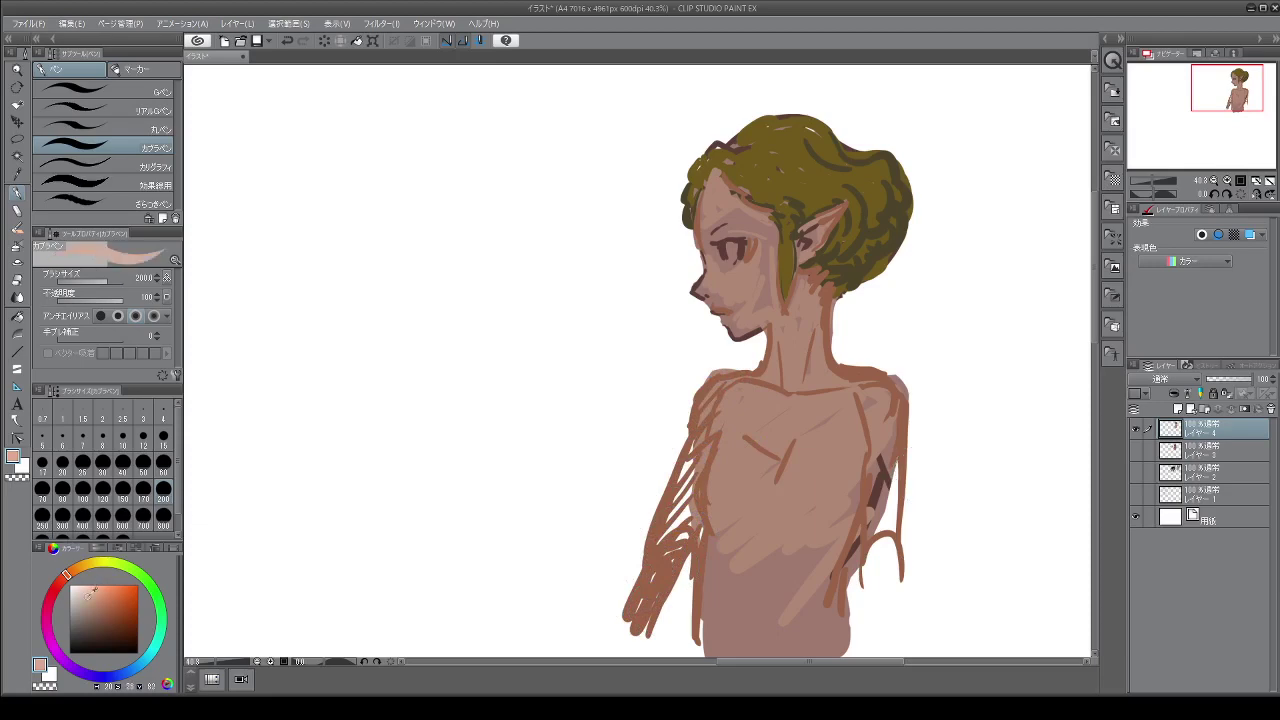
pyautogui.moveTo(720, 188)
pyautogui.mouseDown()
pyautogui.moveTo(700, 240)
pyautogui.moveTo(705, 290)
pyautogui.moveTo(708, 268)
pyautogui.moveTo(686, 277)
pyautogui.moveTo(700, 290)
pyautogui.mouseUp()
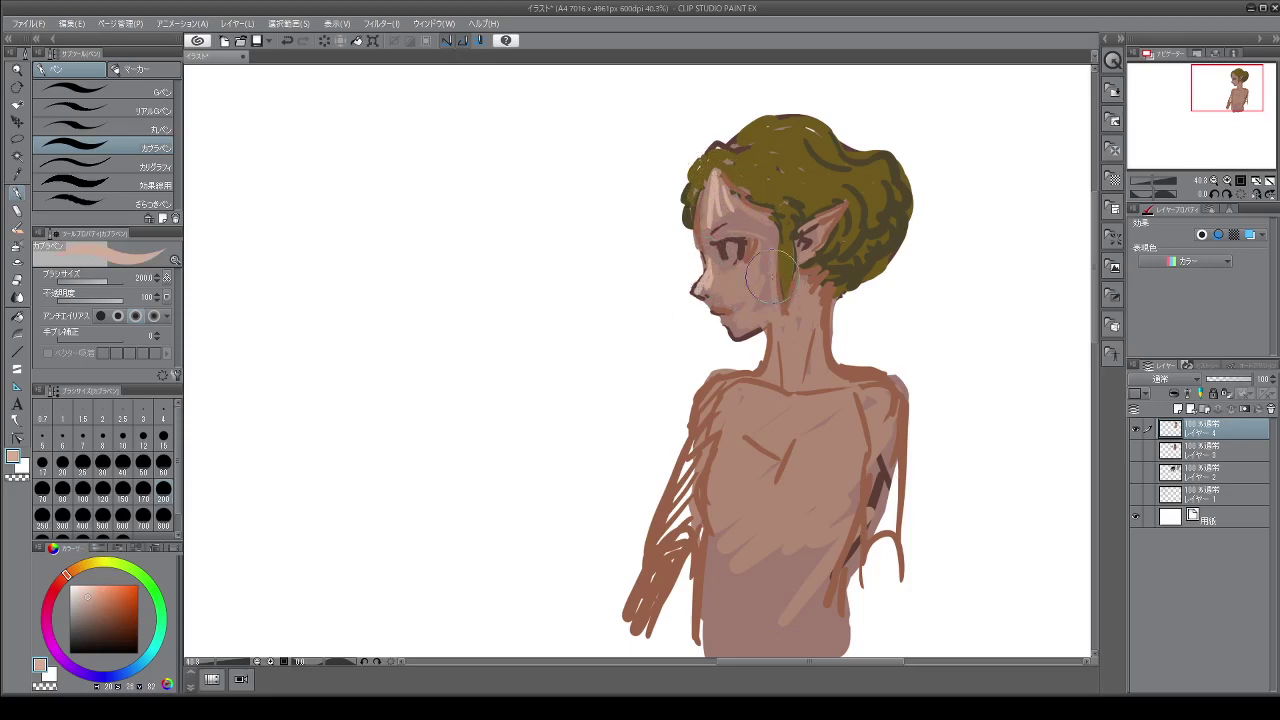
pyautogui.moveTo(765, 245)
pyautogui.mouseDown()
pyautogui.moveTo(772, 278)
pyautogui.moveTo(758, 258)
pyautogui.moveTo(748, 278)
pyautogui.moveTo(765, 290)
pyautogui.moveTo(770, 350)
pyautogui.moveTo(740, 395)
pyautogui.moveTo(792, 405)
pyautogui.moveTo(850, 385)
pyautogui.moveTo(815, 400)
pyautogui.moveTo(875, 405)
pyautogui.moveTo(888, 370)
pyautogui.moveTo(870, 402)
pyautogui.moveTo(896, 438)
pyautogui.moveTo(894, 424)
pyautogui.mouseUp()
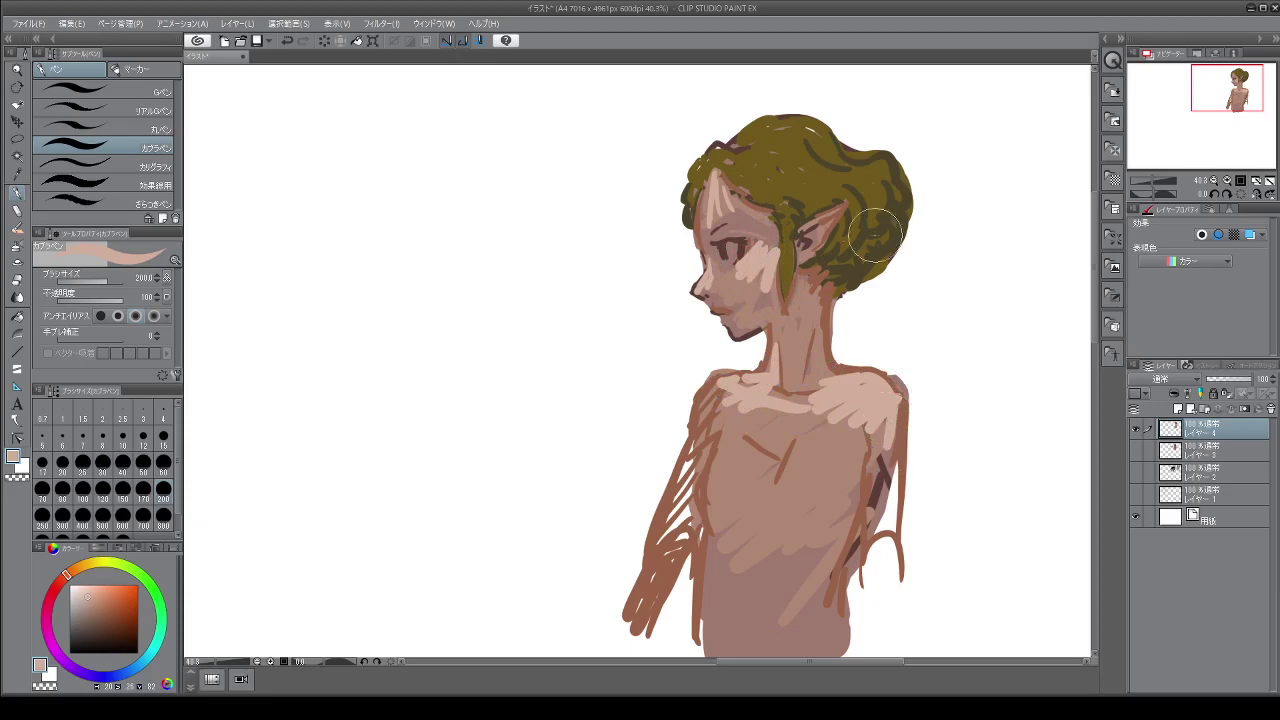
pyautogui.moveTo(800, 230)
pyautogui.mouseDown()
pyautogui.moveTo(836, 210)
pyautogui.moveTo(790, 262)
pyautogui.mouseUp()
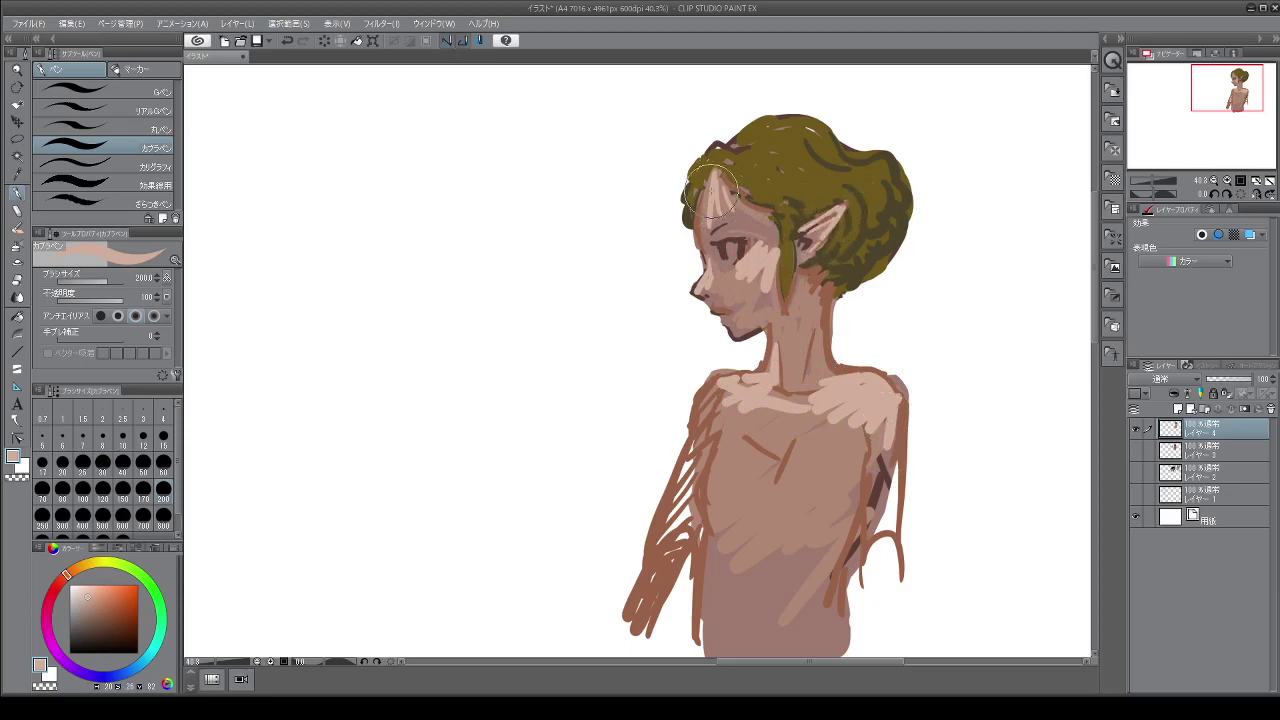
pyautogui.moveTo(712, 225)
pyautogui.mouseDown()
pyautogui.moveTo(722, 190)
pyautogui.moveTo(743, 210)
pyautogui.moveTo(723, 208)
pyautogui.moveTo(758, 200)
pyautogui.mouseUp()
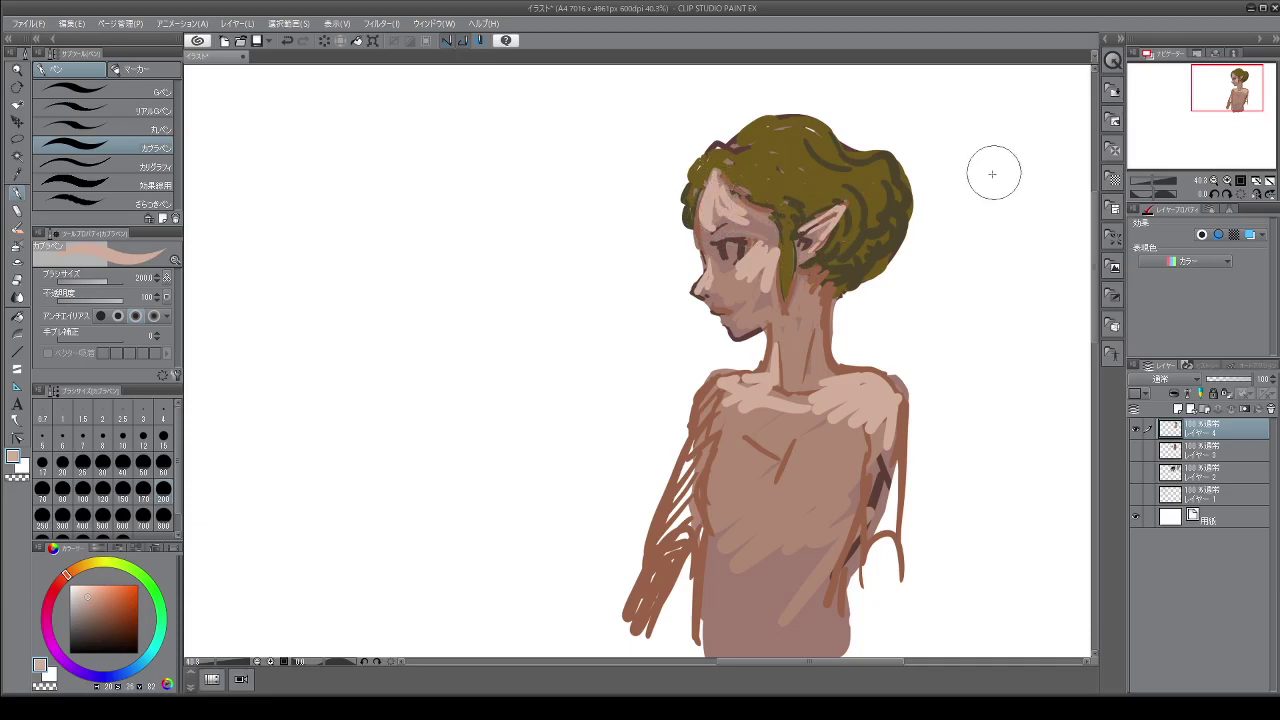
# Hatch pale pink highlights diagonally across the chest and down the inner edge of the front arm
pyautogui.moveTo(767, 394); pyautogui.dragTo(721, 436)
pyautogui.moveTo(720, 440)
pyautogui.mouseDown()
pyautogui.moveTo(693, 473)
pyautogui.moveTo(722, 500)
pyautogui.moveTo(860, 446)
pyautogui.moveTo(728, 461)
pyautogui.moveTo(735, 440)
pyautogui.moveTo(829, 455)
pyautogui.moveTo(807, 492)
pyautogui.moveTo(822, 504)
pyautogui.moveTo(770, 518)
pyautogui.mouseUp()
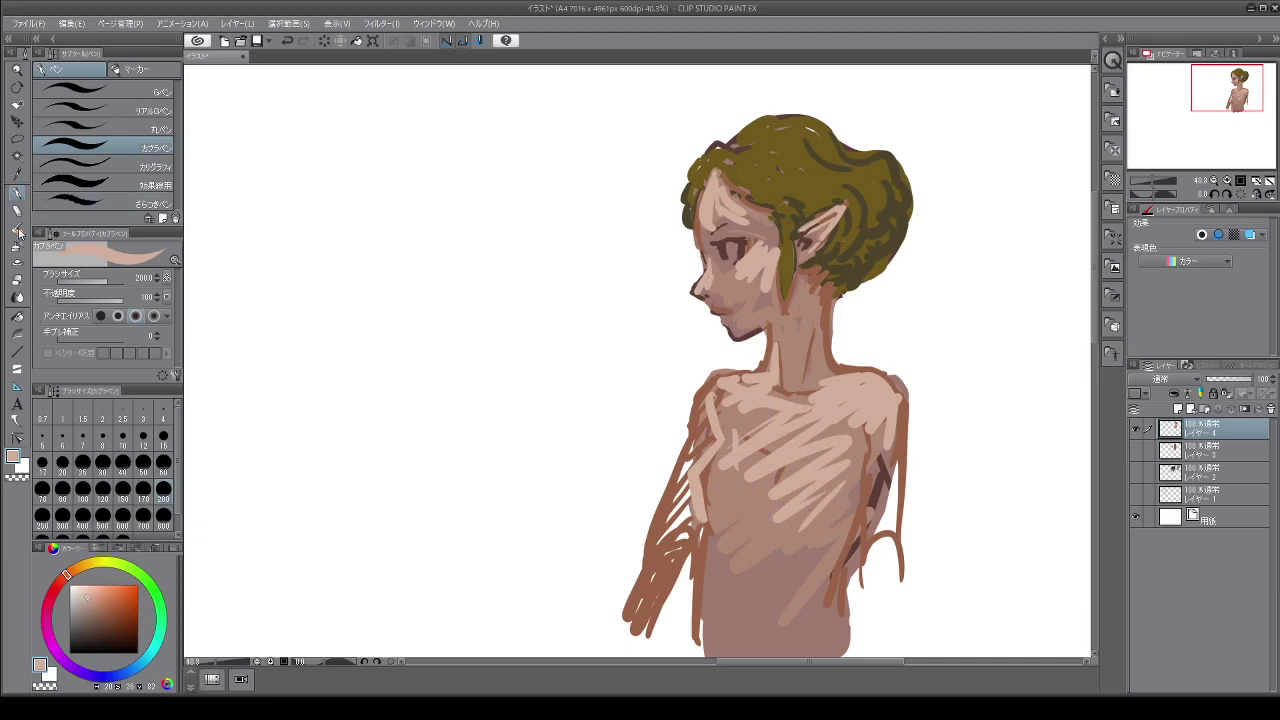
# Blend the skin tones of the face, ear, neck, torso and arms with the oil flat brush, using size 60 and 200
pyautogui.click(18, 230)
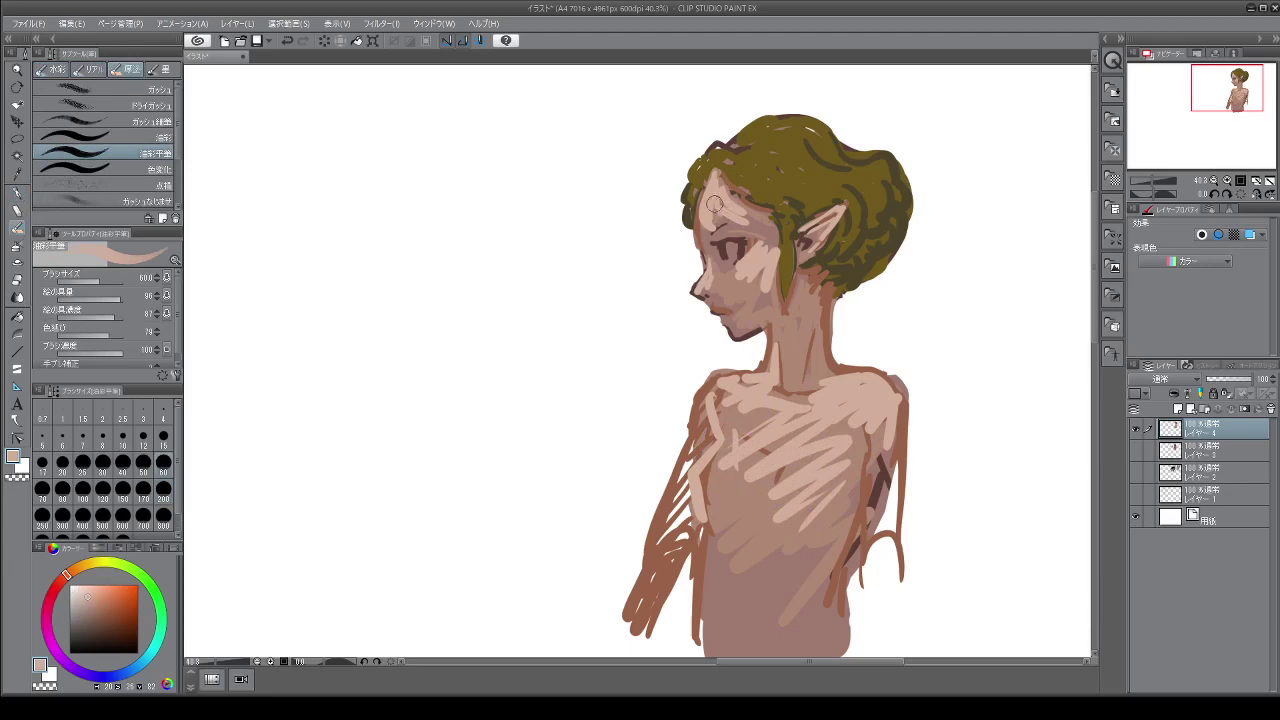
pyautogui.moveTo(714, 203)
pyautogui.mouseDown()
pyautogui.moveTo(703, 293)
pyautogui.moveTo(730, 277)
pyautogui.moveTo(717, 258)
pyautogui.moveTo(721, 273)
pyautogui.moveTo(737, 236)
pyautogui.moveTo(724, 237)
pyautogui.moveTo(749, 242)
pyautogui.moveTo(743, 261)
pyautogui.moveTo(753, 218)
pyautogui.moveTo(776, 247)
pyautogui.moveTo(764, 280)
pyautogui.mouseUp()
pyautogui.click(163, 498)
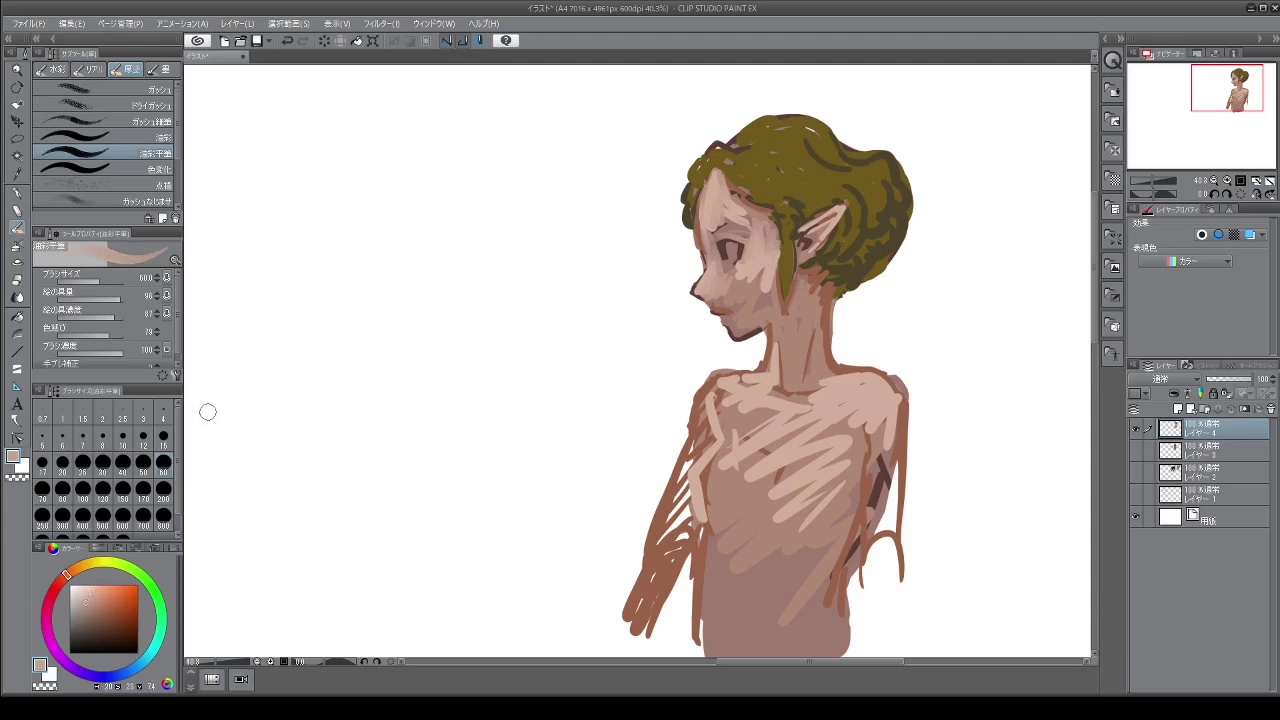
pyautogui.moveTo(750, 298)
pyautogui.mouseDown()
pyautogui.moveTo(774, 244)
pyautogui.moveTo(772, 316)
pyautogui.moveTo(773, 255)
pyautogui.moveTo(772, 296)
pyautogui.moveTo(752, 253)
pyautogui.moveTo(723, 283)
pyautogui.moveTo(750, 255)
pyautogui.moveTo(727, 276)
pyautogui.moveTo(730, 301)
pyautogui.moveTo(715, 285)
pyautogui.moveTo(716, 309)
pyautogui.moveTo(740, 287)
pyautogui.moveTo(741, 313)
pyautogui.moveTo(725, 320)
pyautogui.moveTo(746, 328)
pyautogui.moveTo(778, 308)
pyautogui.moveTo(756, 280)
pyautogui.moveTo(777, 257)
pyautogui.mouseUp()
pyautogui.moveTo(838, 228)
pyautogui.mouseDown()
pyautogui.moveTo(855, 198)
pyautogui.moveTo(808, 236)
pyautogui.moveTo(804, 270)
pyautogui.moveTo(822, 289)
pyautogui.moveTo(802, 320)
pyautogui.moveTo(803, 287)
pyautogui.moveTo(785, 390)
pyautogui.moveTo(822, 298)
pyautogui.moveTo(822, 364)
pyautogui.moveTo(817, 350)
pyautogui.moveTo(774, 355)
pyautogui.moveTo(773, 337)
pyautogui.moveTo(772, 389)
pyautogui.moveTo(733, 380)
pyautogui.moveTo(708, 403)
pyautogui.moveTo(733, 398)
pyautogui.moveTo(752, 414)
pyautogui.moveTo(752, 440)
pyautogui.moveTo(839, 403)
pyautogui.moveTo(804, 407)
pyautogui.moveTo(851, 378)
pyautogui.moveTo(830, 372)
pyautogui.moveTo(875, 378)
pyautogui.moveTo(888, 400)
pyautogui.moveTo(875, 483)
pyautogui.moveTo(869, 404)
pyautogui.moveTo(890, 452)
pyautogui.moveTo(894, 398)
pyautogui.moveTo(886, 555)
pyautogui.moveTo(873, 456)
pyautogui.moveTo(872, 537)
pyautogui.moveTo(884, 447)
pyautogui.moveTo(878, 515)
pyautogui.mouseUp()
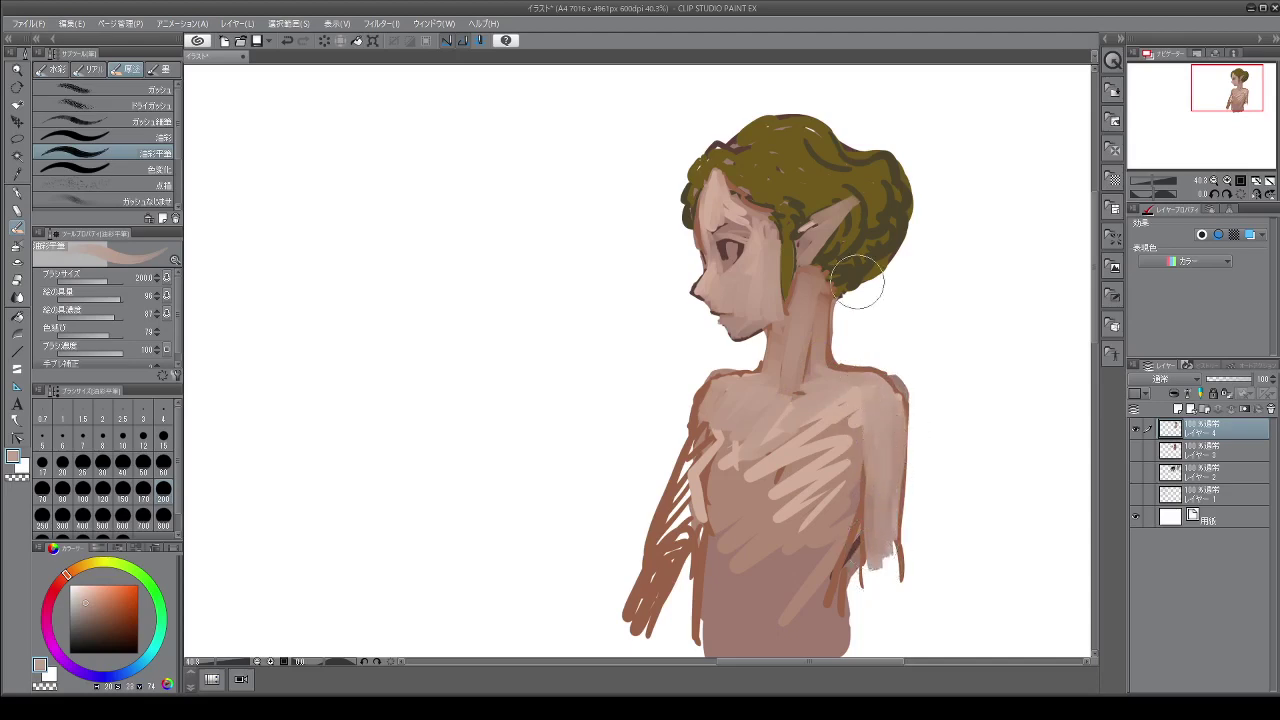
pyautogui.moveTo(868, 398)
pyautogui.mouseDown()
pyautogui.moveTo(818, 452)
pyautogui.moveTo(777, 429)
pyautogui.moveTo(811, 342)
pyautogui.moveTo(801, 339)
pyautogui.moveTo(724, 454)
pyautogui.moveTo(682, 488)
pyautogui.moveTo(673, 545)
pyautogui.moveTo(700, 460)
pyautogui.moveTo(660, 530)
pyautogui.moveTo(763, 429)
pyautogui.moveTo(730, 538)
pyautogui.moveTo(724, 500)
pyautogui.moveTo(771, 423)
pyautogui.moveTo(766, 549)
pyautogui.moveTo(815, 517)
pyautogui.moveTo(849, 443)
pyautogui.moveTo(854, 391)
pyautogui.moveTo(843, 491)
pyautogui.moveTo(757, 593)
pyautogui.moveTo(766, 618)
pyautogui.moveTo(852, 610)
pyautogui.moveTo(781, 597)
pyautogui.moveTo(712, 620)
pyautogui.moveTo(749, 563)
pyautogui.mouseUp()
pyautogui.moveTo(741, 212)
pyautogui.mouseDown()
pyautogui.moveTo(712, 218)
pyautogui.moveTo(748, 236)
pyautogui.moveTo(760, 228)
pyautogui.moveTo(768, 245)
pyautogui.moveTo(755, 222)
pyautogui.moveTo(772, 222)
pyautogui.mouseUp()
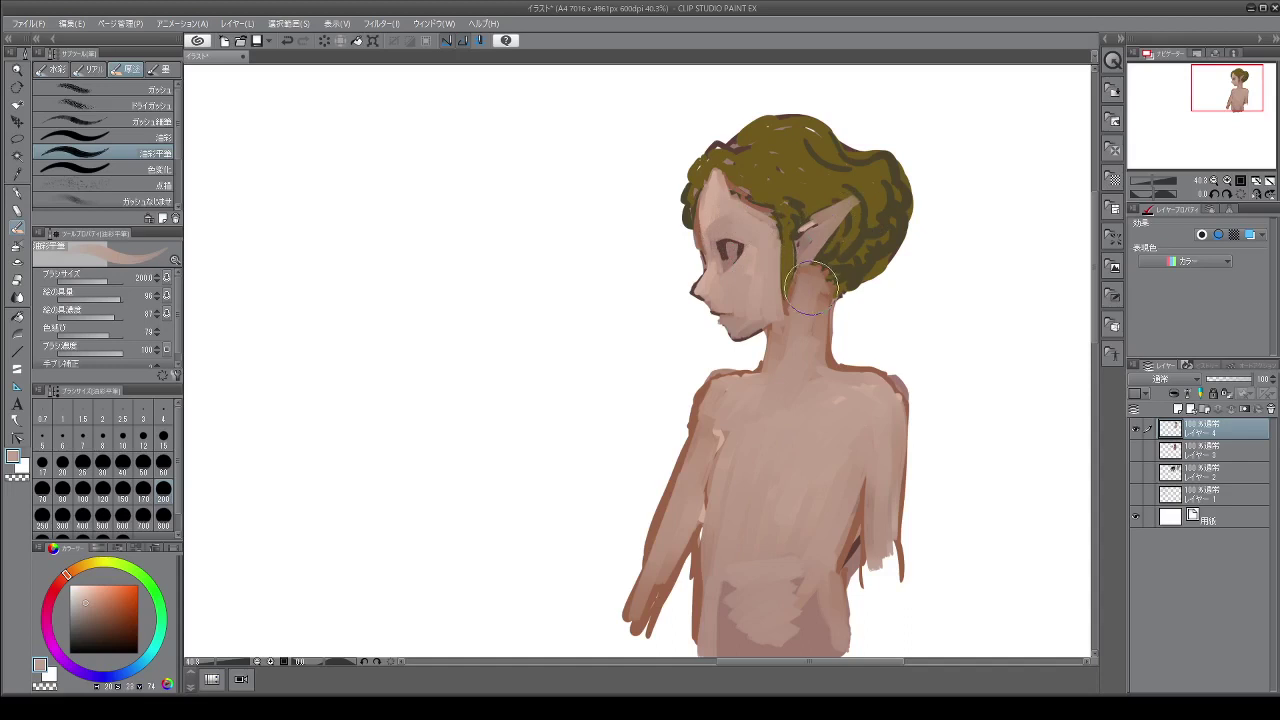
# Tint the eye area, eyebrow and pointed ear in muted red with the oil flat brush at size 60
pyautogui.click(163, 463)
pyautogui.moveTo(704, 213)
pyautogui.mouseDown()
pyautogui.moveTo(694, 289)
pyautogui.moveTo(708, 298)
pyautogui.moveTo(711, 204)
pyautogui.moveTo(714, 221)
pyautogui.mouseUp()
pyautogui.moveTo(68, 594); pyautogui.dragTo(58, 588)
pyautogui.click(108, 607)
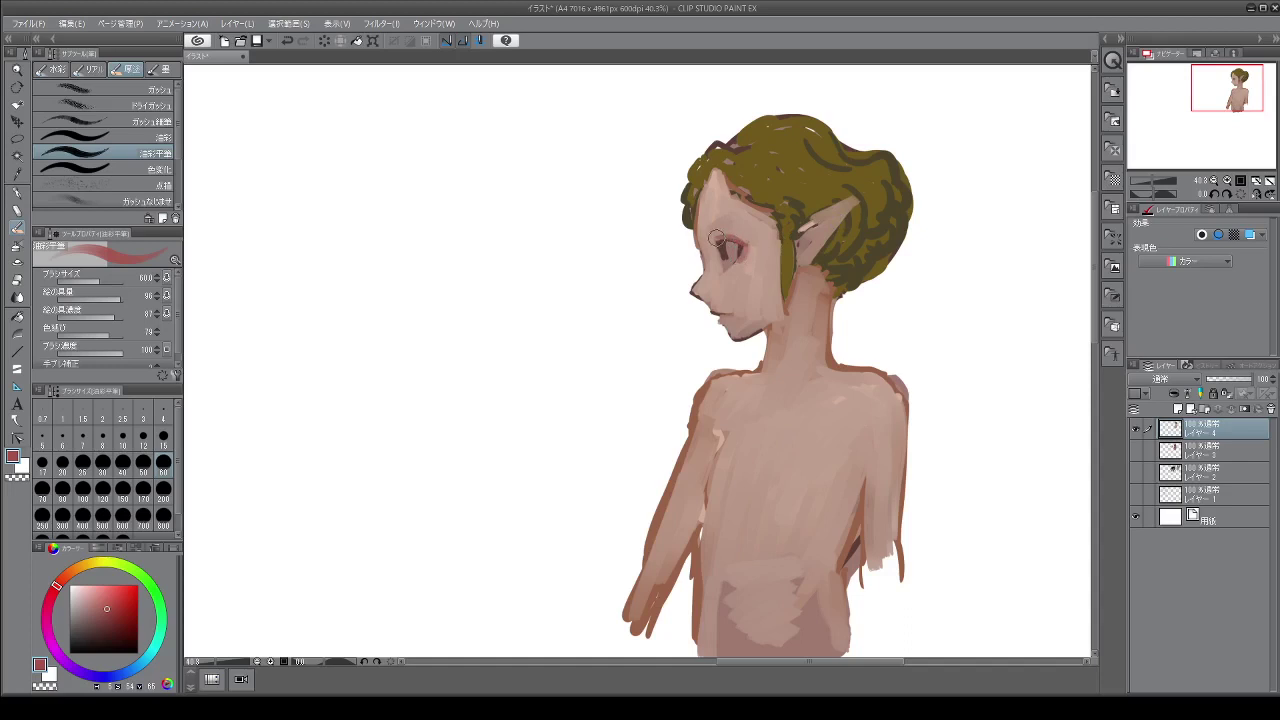
pyautogui.moveTo(731, 235); pyautogui.dragTo(735, 225)
pyautogui.moveTo(857, 198); pyautogui.dragTo(818, 240)
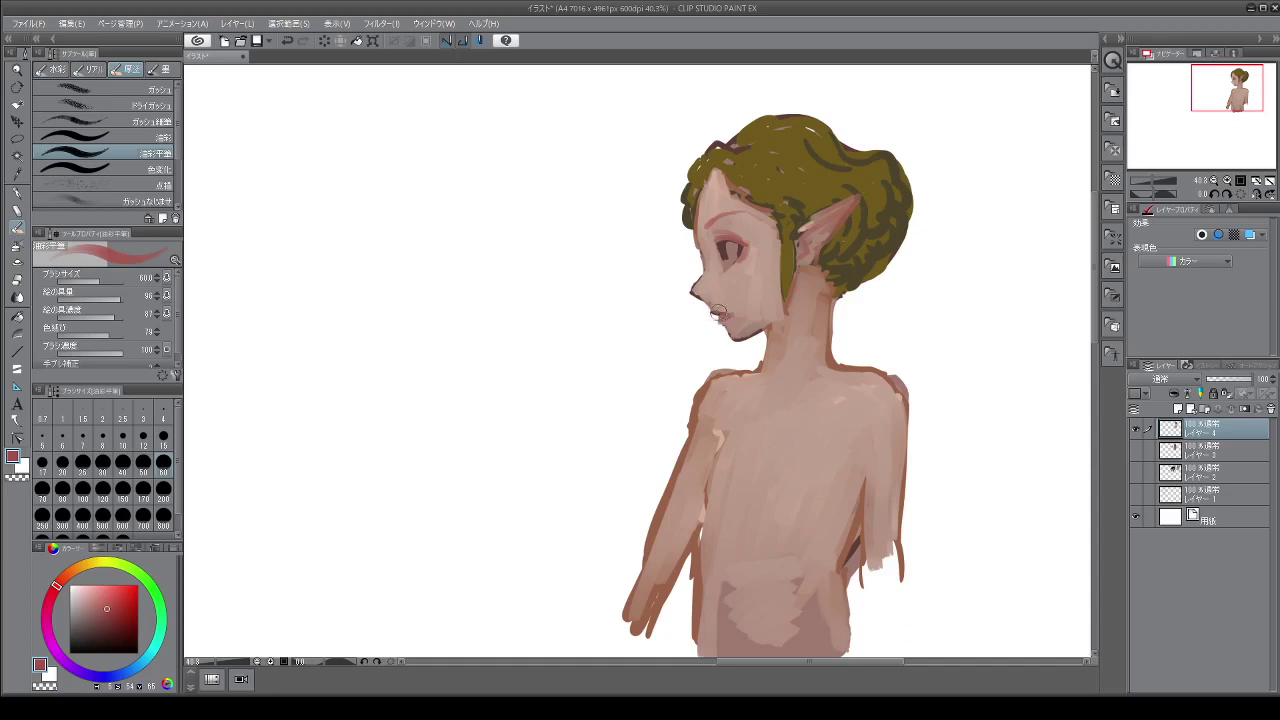
# Add muted red to the lips, neck and collarbone area, and paint the iris and nose tip in a lighter red
pyautogui.moveTo(717, 313); pyautogui.dragTo(727, 314)
pyautogui.moveTo(815, 283)
pyautogui.mouseDown()
pyautogui.moveTo(826, 354)
pyautogui.moveTo(808, 343)
pyautogui.moveTo(800, 364)
pyautogui.moveTo(773, 344)
pyautogui.moveTo(776, 384)
pyautogui.moveTo(789, 384)
pyautogui.moveTo(747, 375)
pyautogui.moveTo(780, 391)
pyautogui.moveTo(850, 372)
pyautogui.mouseUp()
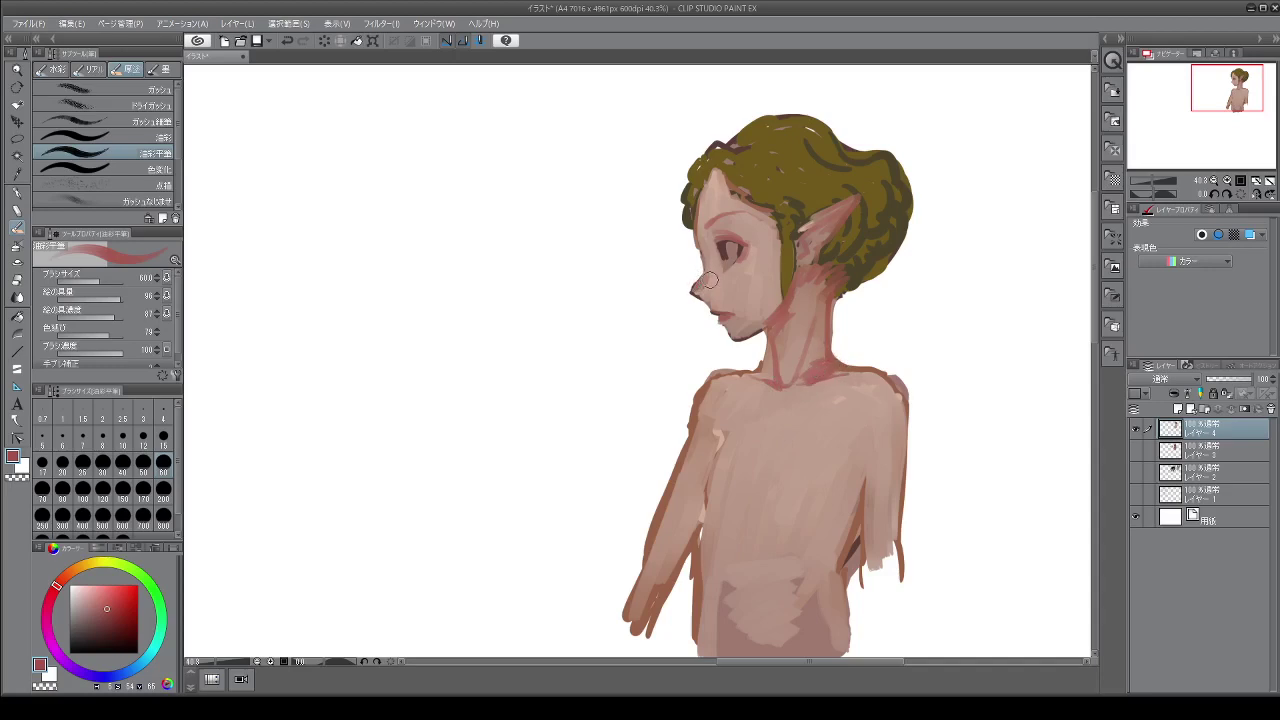
pyautogui.click(106, 596)
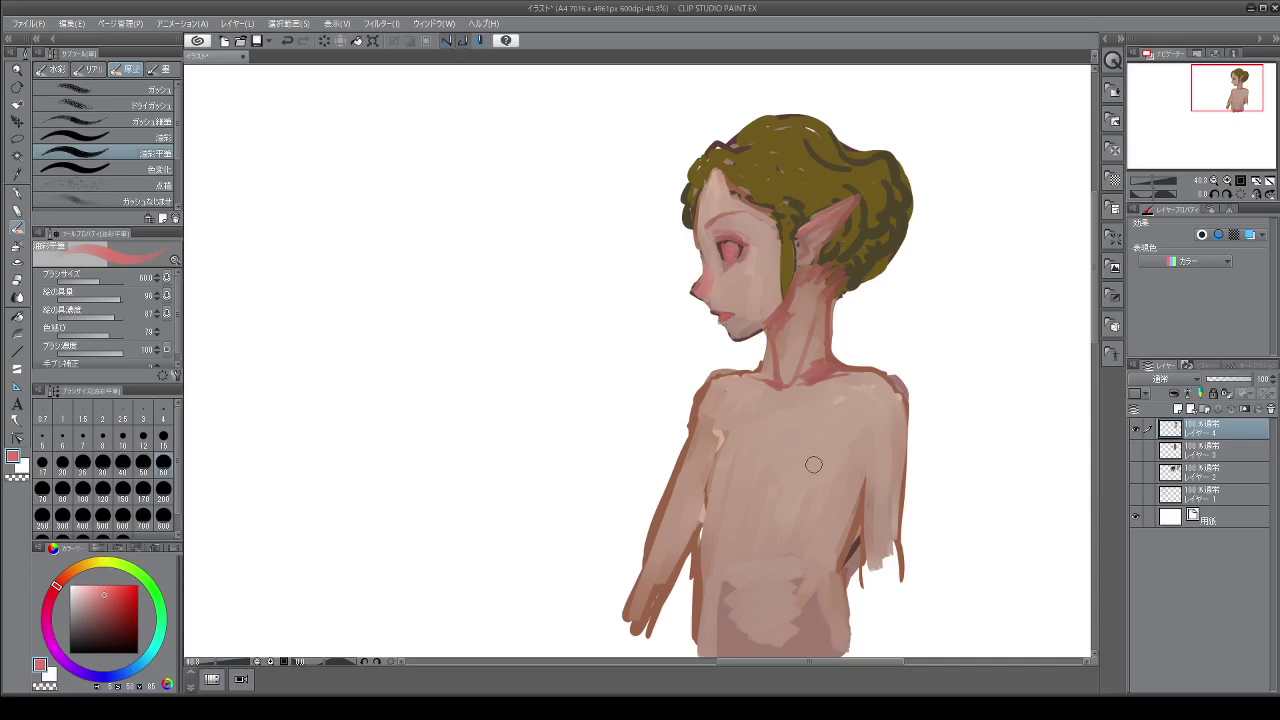
# Block in a new figure's head silhouette in flat orange-brown at brush size 800 on the empty canvas beside the elf figure
pyautogui.moveTo(766, 662); pyautogui.dragTo(672, 668)
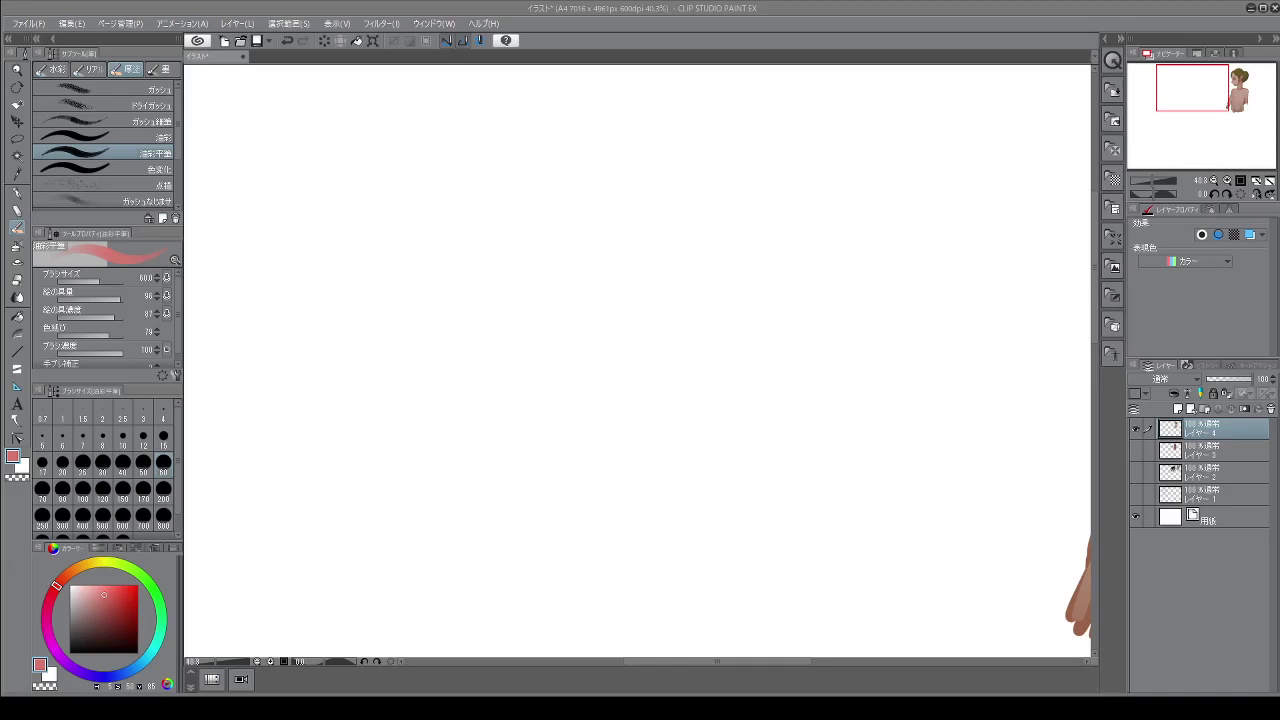
pyautogui.moveTo(57, 585)
pyautogui.mouseDown()
pyautogui.moveTo(66, 575)
pyautogui.moveTo(110, 598)
pyautogui.mouseUp()
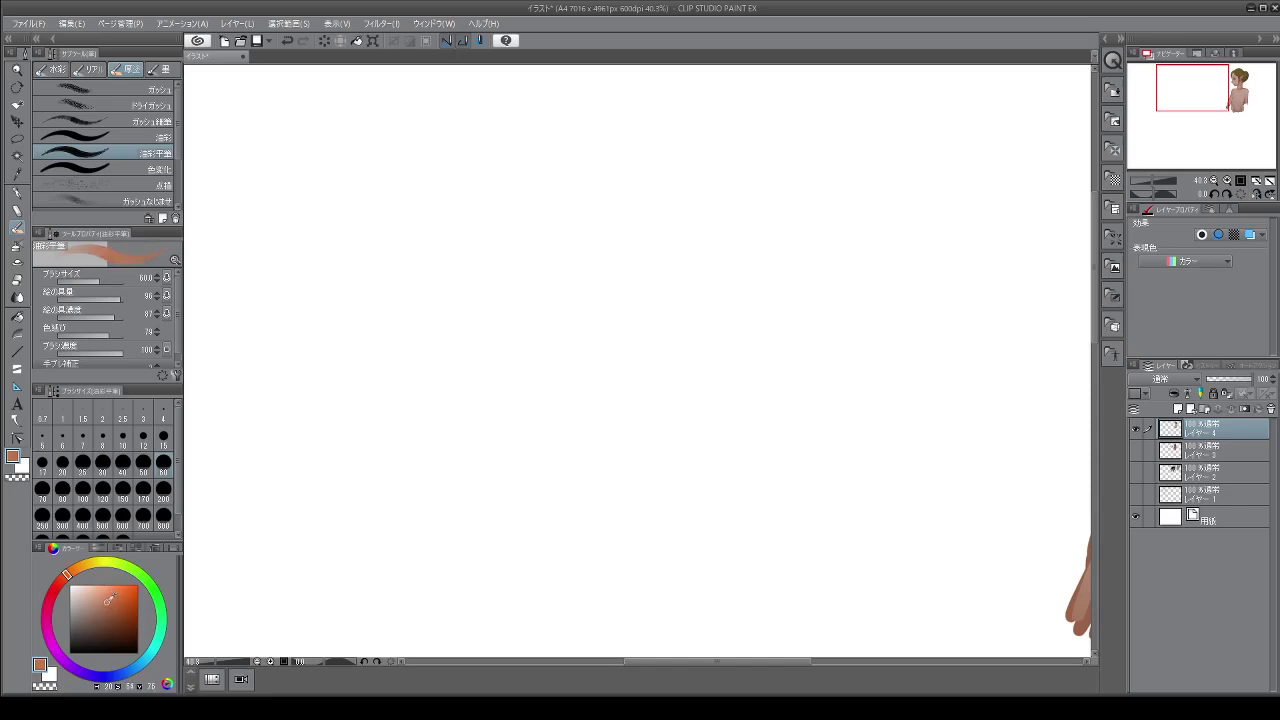
pyautogui.click(163, 516)
pyautogui.moveTo(594, 216)
pyautogui.mouseDown()
pyautogui.moveTo(663, 191)
pyautogui.moveTo(610, 200)
pyautogui.mouseUp()
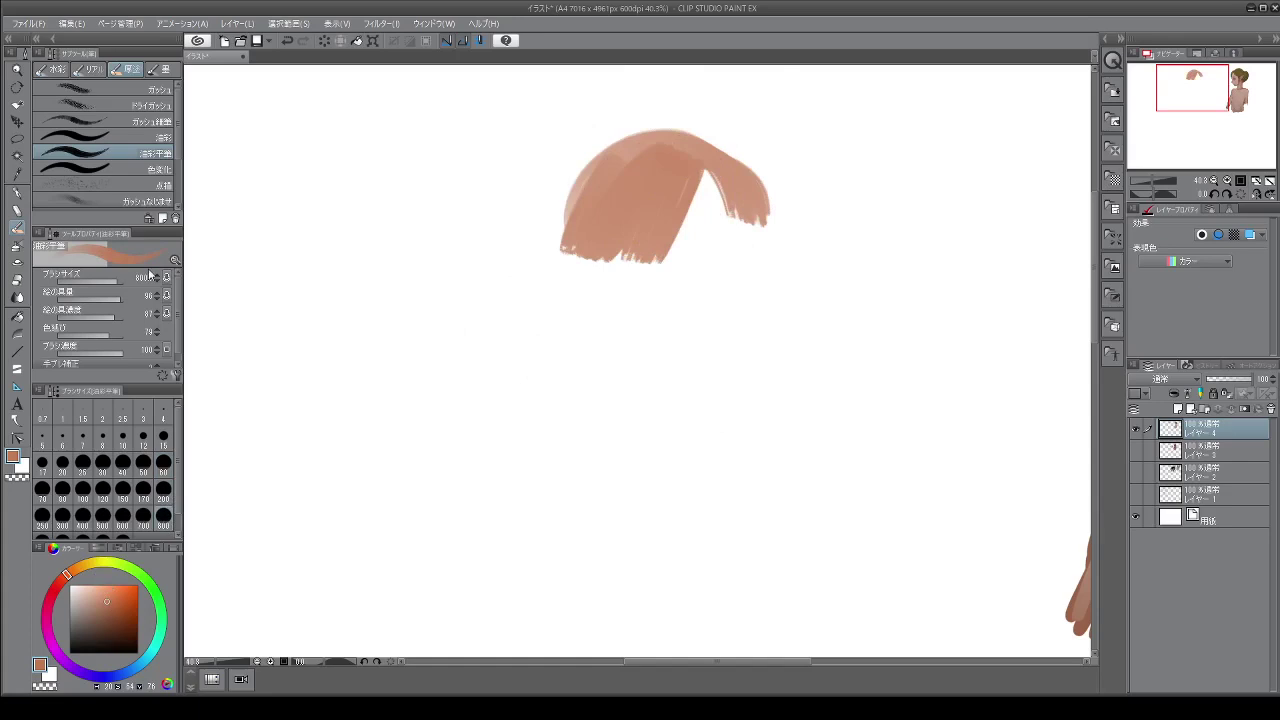
pyautogui.click(17, 194)
pyautogui.moveTo(629, 251)
pyautogui.mouseDown()
pyautogui.moveTo(742, 215)
pyautogui.moveTo(679, 218)
pyautogui.moveTo(615, 192)
pyautogui.moveTo(675, 224)
pyautogui.moveTo(676, 294)
pyautogui.moveTo(691, 291)
pyautogui.moveTo(621, 170)
pyautogui.moveTo(604, 326)
pyautogui.moveTo(615, 238)
pyautogui.moveTo(612, 312)
pyautogui.moveTo(595, 321)
pyautogui.moveTo(594, 298)
pyautogui.moveTo(612, 348)
pyautogui.moveTo(628, 293)
pyautogui.moveTo(649, 285)
pyautogui.moveTo(702, 199)
pyautogui.moveTo(718, 304)
pyautogui.moveTo(775, 286)
pyautogui.moveTo(753, 285)
pyautogui.moveTo(702, 344)
pyautogui.moveTo(679, 349)
pyautogui.moveTo(718, 334)
pyautogui.moveTo(643, 366)
pyautogui.moveTo(608, 360)
pyautogui.moveTo(638, 377)
pyautogui.moveTo(728, 339)
pyautogui.mouseUp()
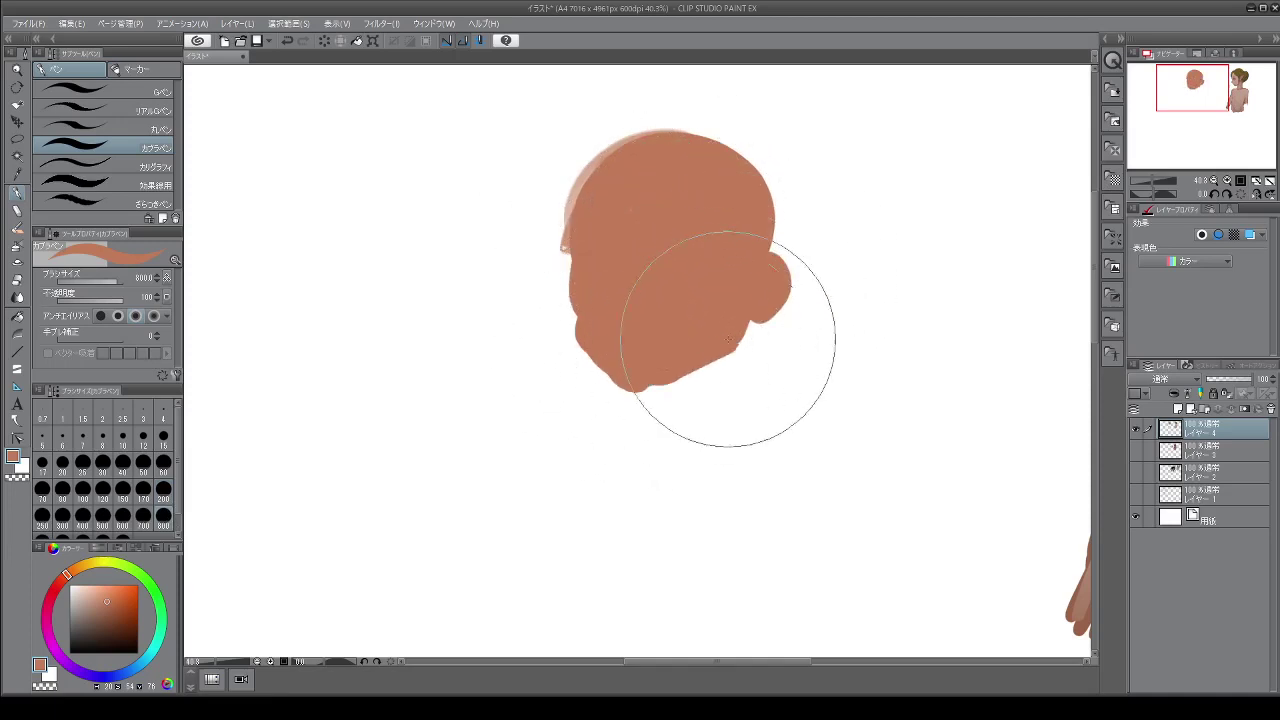
# Extend the orange-brown silhouette below the head with the neck, both shoulders and the chest
pyautogui.moveTo(670, 380)
pyautogui.mouseDown()
pyautogui.moveTo(669, 433)
pyautogui.moveTo(697, 388)
pyautogui.moveTo(669, 446)
pyautogui.moveTo(697, 442)
pyautogui.moveTo(684, 407)
pyautogui.moveTo(668, 417)
pyautogui.moveTo(706, 366)
pyautogui.moveTo(720, 434)
pyautogui.moveTo(656, 415)
pyautogui.mouseUp()
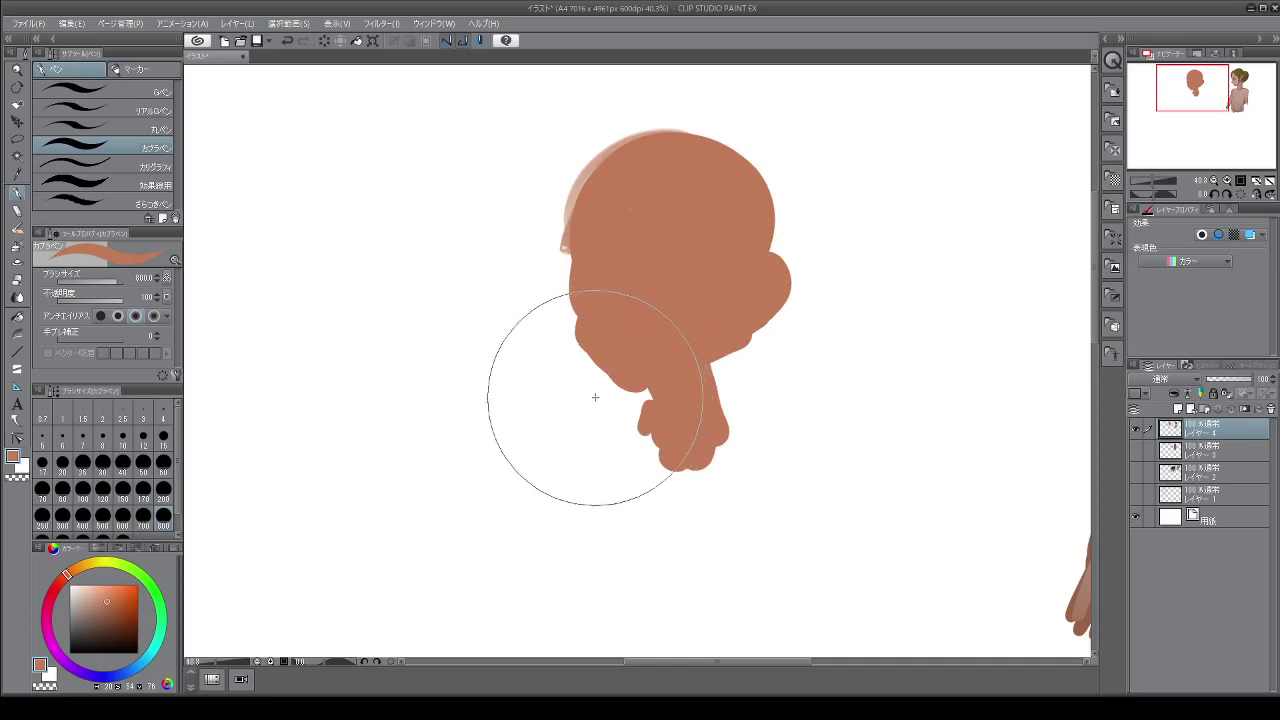
pyautogui.moveTo(591, 397)
pyautogui.mouseDown()
pyautogui.moveTo(604, 454)
pyautogui.moveTo(622, 408)
pyautogui.moveTo(608, 449)
pyautogui.moveTo(767, 442)
pyautogui.moveTo(780, 523)
pyautogui.mouseUp()
pyautogui.moveTo(700, 491)
pyautogui.mouseDown()
pyautogui.moveTo(660, 529)
pyautogui.moveTo(604, 453)
pyautogui.moveTo(626, 465)
pyautogui.moveTo(634, 514)
pyautogui.mouseUp()
pyautogui.scroll(-3, 748, 457)
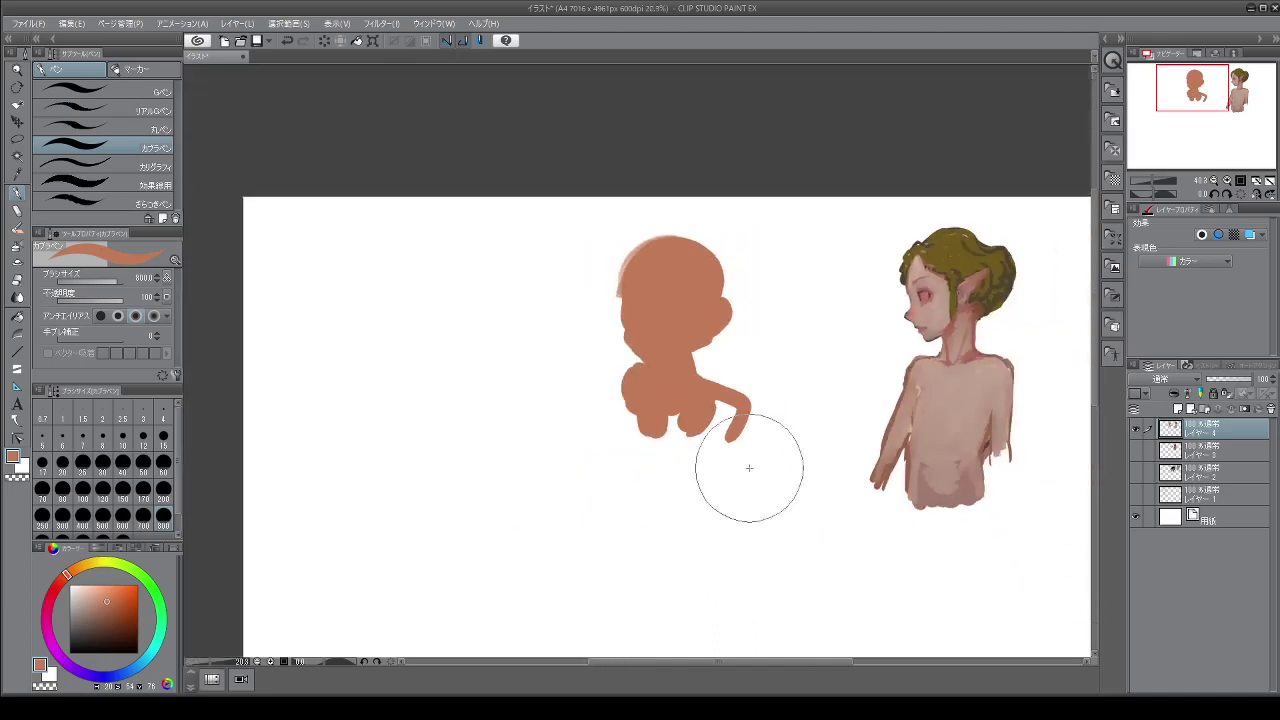
pyautogui.scroll(1, 769, 513)
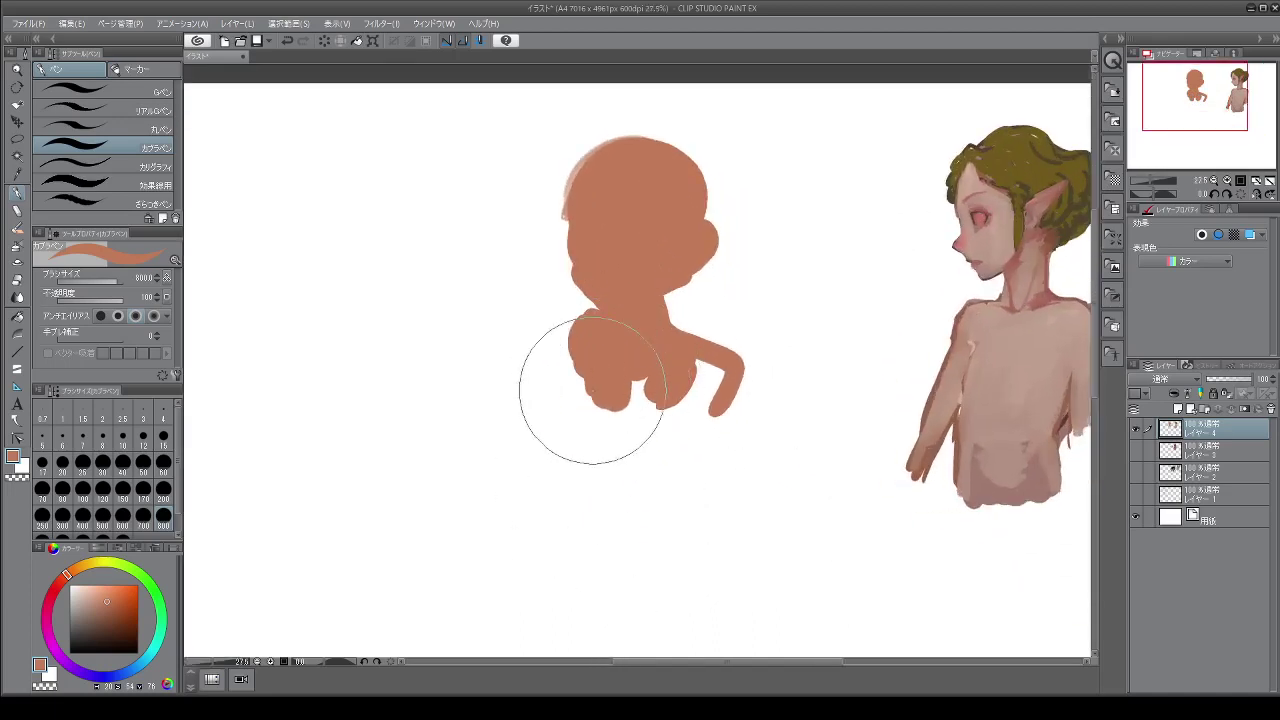
pyautogui.moveTo(591, 390); pyautogui.dragTo(585, 477)
pyautogui.moveTo(632, 394); pyautogui.dragTo(661, 436)
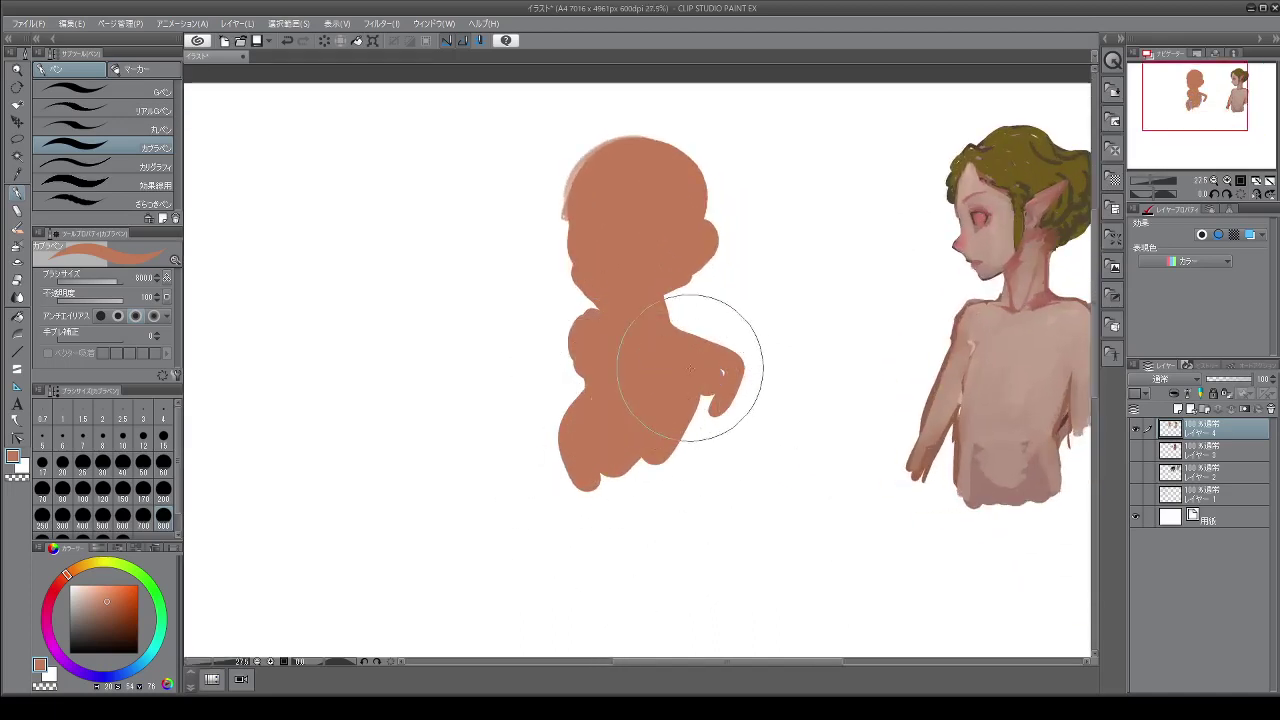
pyautogui.moveTo(690, 368); pyautogui.dragTo(710, 394)
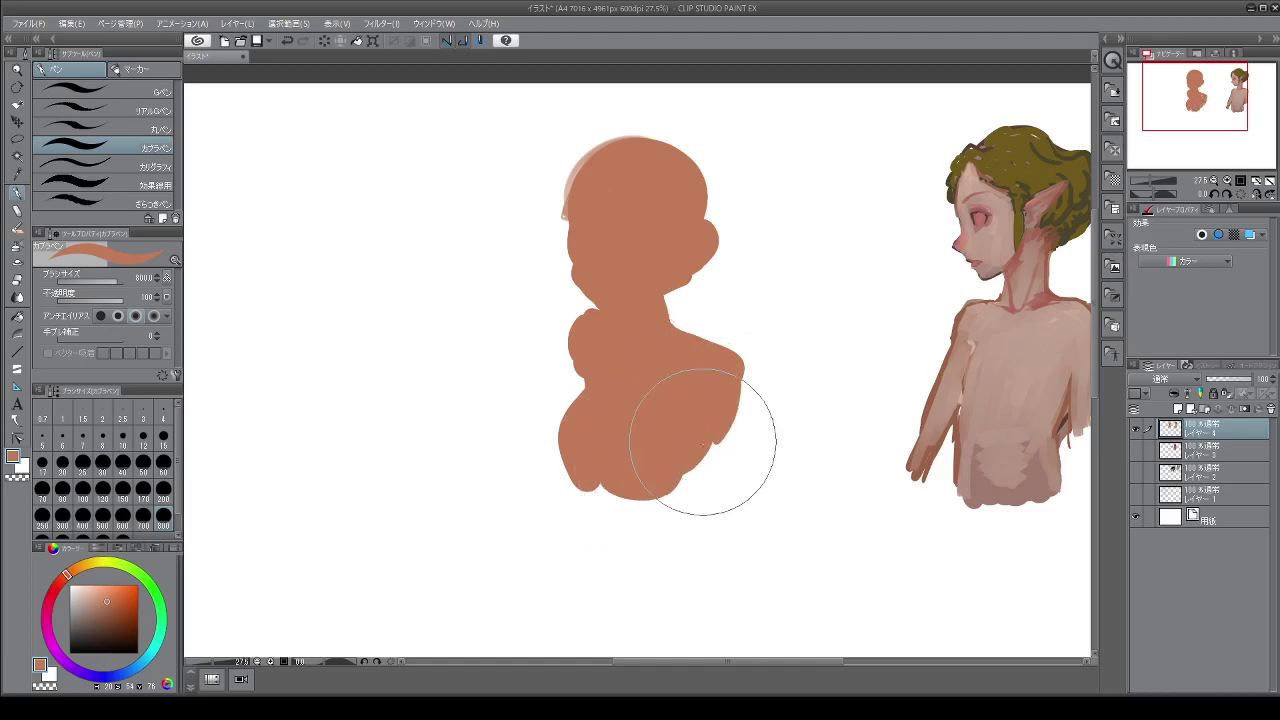
# Block in the silhouette's narrow waist and wide rounded hips in orange-brown
pyautogui.moveTo(709, 394)
pyautogui.mouseDown()
pyautogui.moveTo(709, 467)
pyautogui.moveTo(663, 465)
pyautogui.moveTo(624, 434)
pyautogui.moveTo(675, 505)
pyautogui.moveTo(696, 495)
pyautogui.moveTo(783, 540)
pyautogui.mouseUp()
pyautogui.moveTo(700, 512)
pyautogui.mouseDown()
pyautogui.moveTo(651, 523)
pyautogui.moveTo(641, 502)
pyautogui.moveTo(663, 546)
pyautogui.moveTo(714, 560)
pyautogui.moveTo(746, 526)
pyautogui.mouseUp()
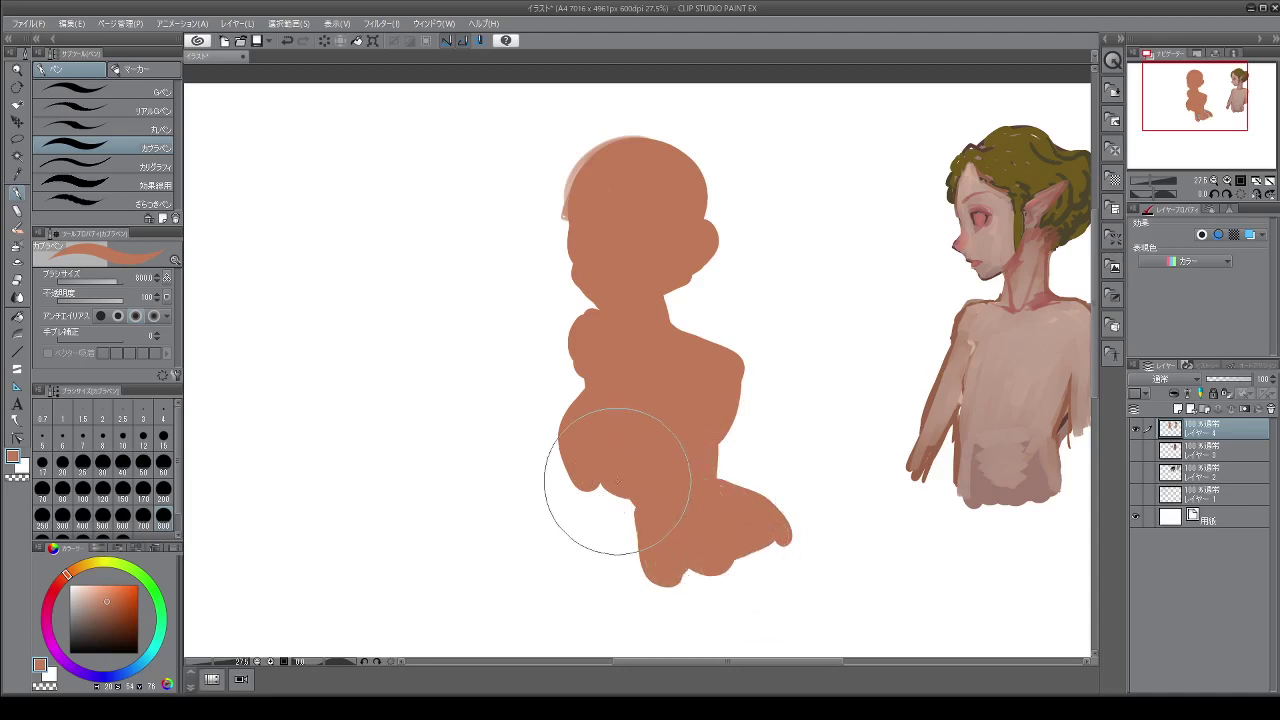
pyautogui.moveTo(619, 481)
pyautogui.mouseDown()
pyautogui.moveTo(683, 561)
pyautogui.moveTo(730, 591)
pyautogui.moveTo(784, 548)
pyautogui.moveTo(758, 545)
pyautogui.moveTo(765, 554)
pyautogui.moveTo(776, 532)
pyautogui.moveTo(787, 599)
pyautogui.moveTo(776, 537)
pyautogui.moveTo(702, 607)
pyautogui.moveTo(660, 591)
pyautogui.mouseUp()
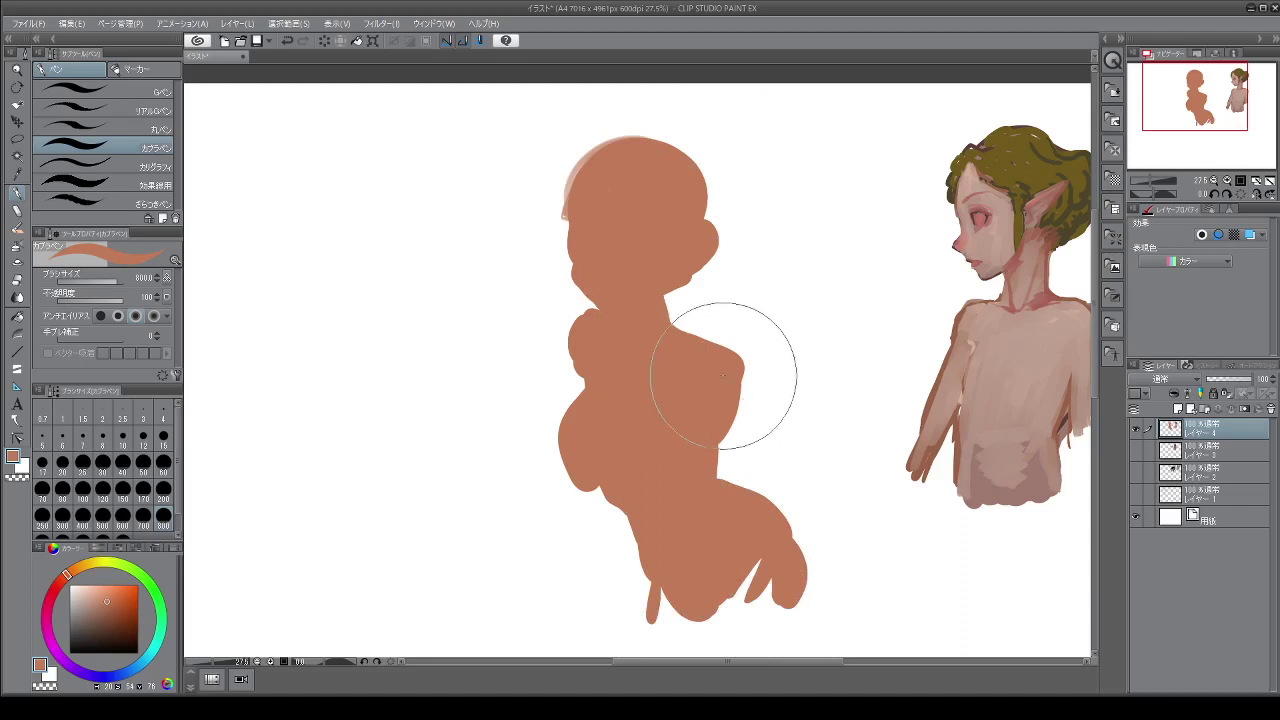
pyautogui.moveTo(720, 420); pyautogui.dragTo(698, 463)
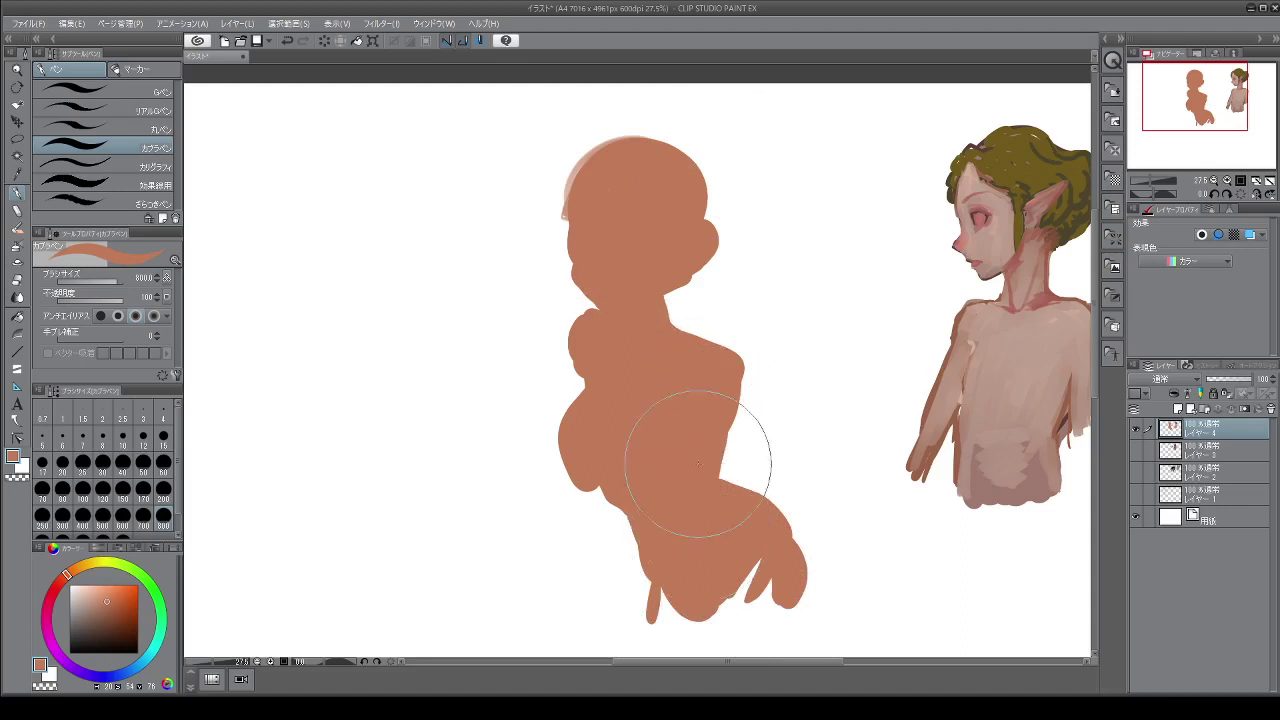
pyautogui.moveTo(677, 590)
pyautogui.mouseDown()
pyautogui.moveTo(686, 543)
pyautogui.moveTo(658, 598)
pyautogui.moveTo(686, 609)
pyautogui.moveTo(749, 571)
pyautogui.moveTo(774, 600)
pyautogui.moveTo(711, 598)
pyautogui.moveTo(671, 457)
pyautogui.mouseUp()
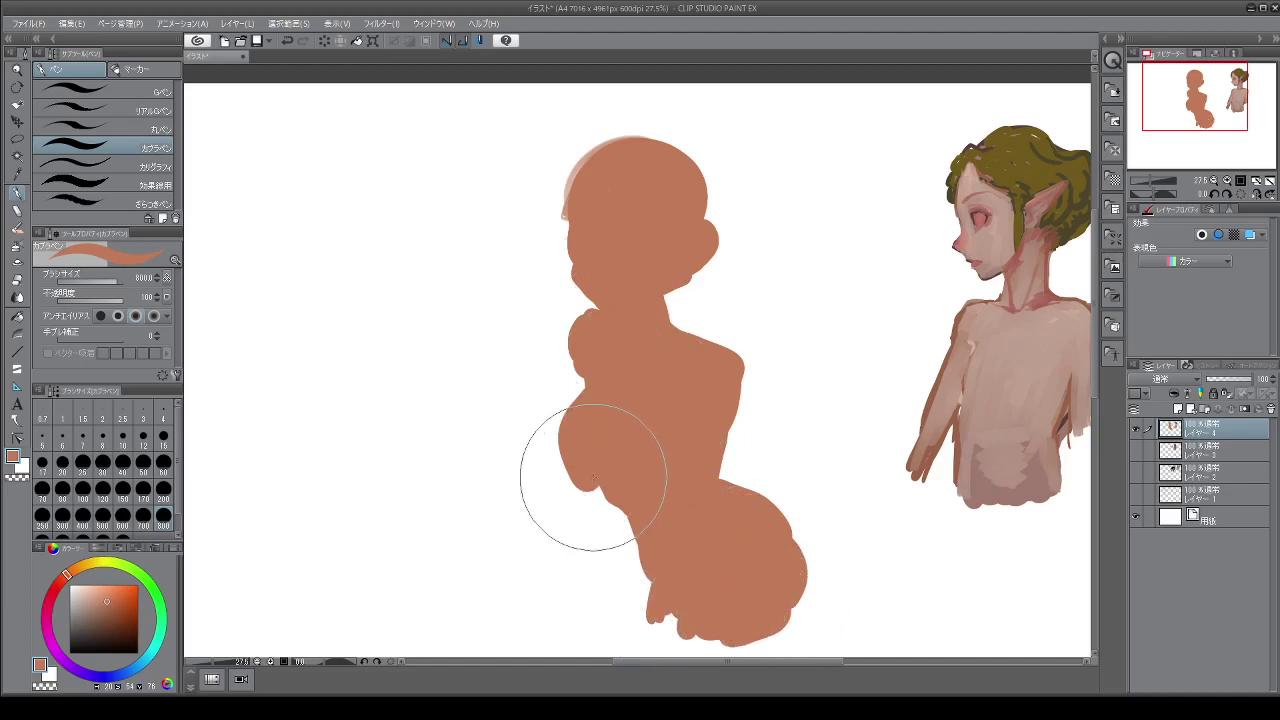
# Paint the raised forearm and a hand with separate fingers in front of the torso, and round out the back of the head
pyautogui.moveTo(591, 485)
pyautogui.mouseDown()
pyautogui.moveTo(543, 463)
pyautogui.moveTo(586, 491)
pyautogui.moveTo(574, 493)
pyautogui.mouseUp()
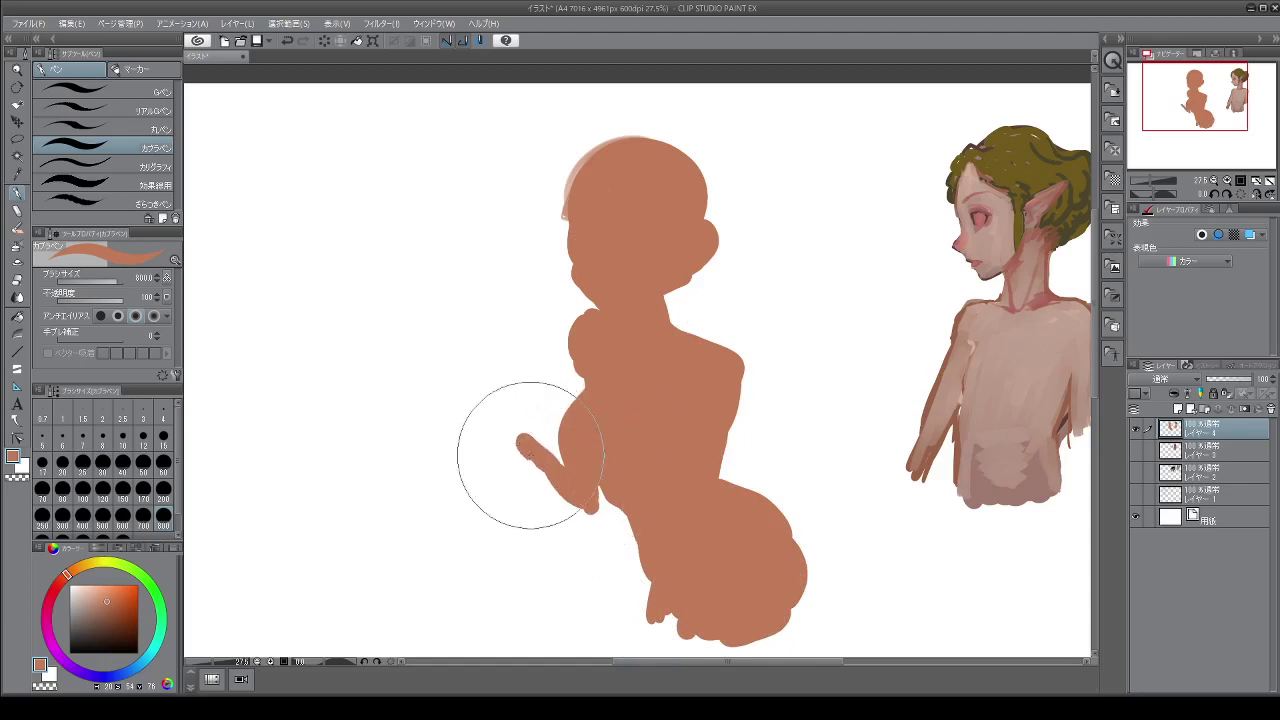
pyautogui.moveTo(505, 430)
pyautogui.mouseDown()
pyautogui.moveTo(518, 412)
pyautogui.moveTo(515, 422)
pyautogui.moveTo(489, 394)
pyautogui.moveTo(486, 414)
pyautogui.mouseUp()
pyautogui.moveTo(474, 428); pyautogui.dragTo(482, 432)
pyautogui.moveTo(503, 390)
pyautogui.mouseDown()
pyautogui.moveTo(486, 432)
pyautogui.moveTo(520, 434)
pyautogui.mouseUp()
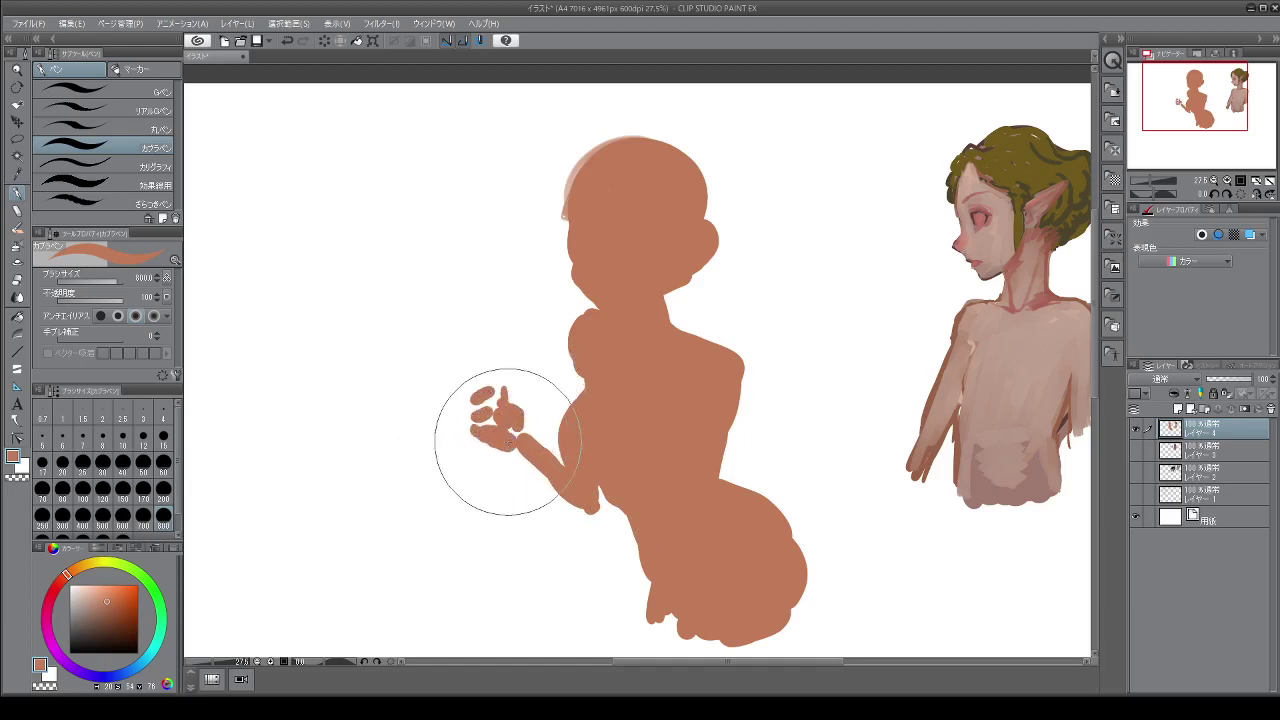
pyautogui.moveTo(673, 130)
pyautogui.mouseDown()
pyautogui.moveTo(619, 204)
pyautogui.moveTo(592, 157)
pyautogui.moveTo(673, 148)
pyautogui.moveTo(664, 163)
pyautogui.moveTo(676, 146)
pyautogui.moveTo(698, 176)
pyautogui.moveTo(700, 251)
pyautogui.mouseUp()
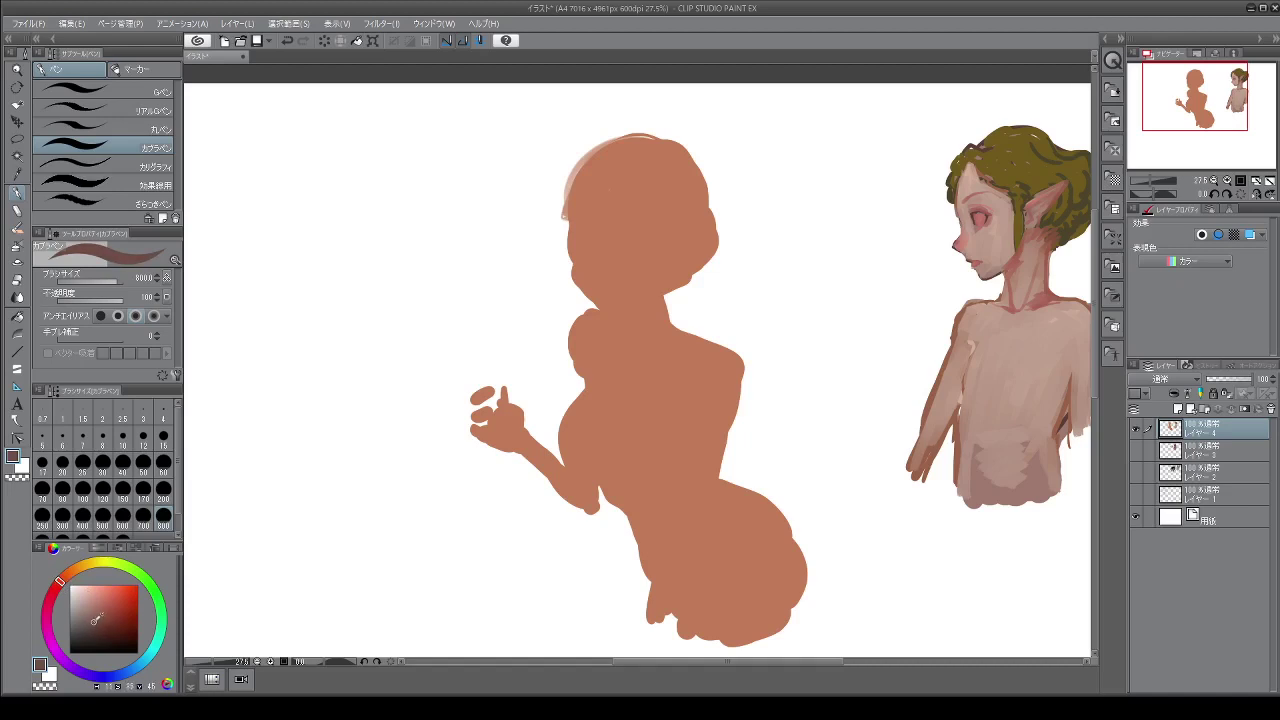
# Paint dark reddish-brown bangs, side locks and crown hair over the new figure's head
pyautogui.moveTo(630, 131)
pyautogui.mouseDown()
pyautogui.moveTo(628, 189)
pyautogui.moveTo(631, 155)
pyautogui.moveTo(590, 153)
pyautogui.moveTo(649, 133)
pyautogui.moveTo(718, 202)
pyautogui.moveTo(700, 240)
pyautogui.mouseUp()
pyautogui.moveTo(598, 148)
pyautogui.mouseDown()
pyautogui.moveTo(577, 222)
pyautogui.moveTo(622, 138)
pyautogui.moveTo(579, 203)
pyautogui.moveTo(617, 145)
pyautogui.moveTo(590, 194)
pyautogui.moveTo(653, 164)
pyautogui.moveTo(612, 200)
pyautogui.moveTo(616, 151)
pyautogui.moveTo(618, 194)
pyautogui.mouseUp()
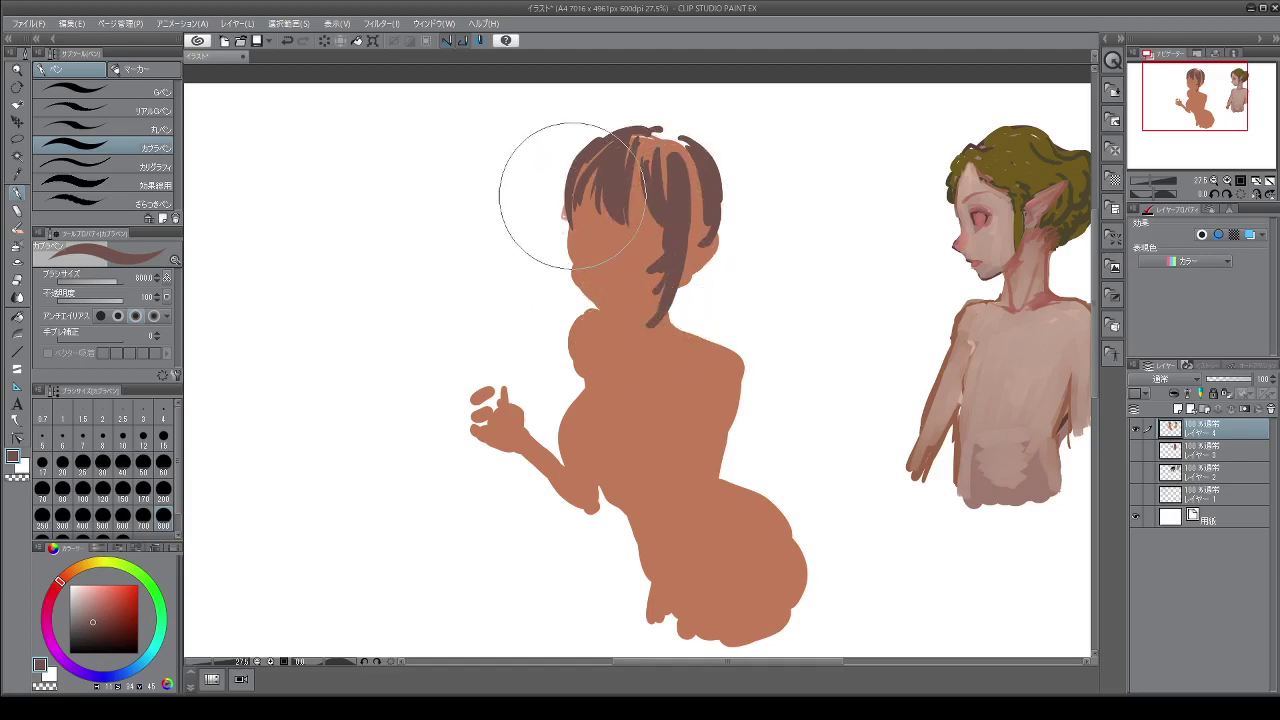
pyautogui.moveTo(568, 175); pyautogui.dragTo(575, 299)
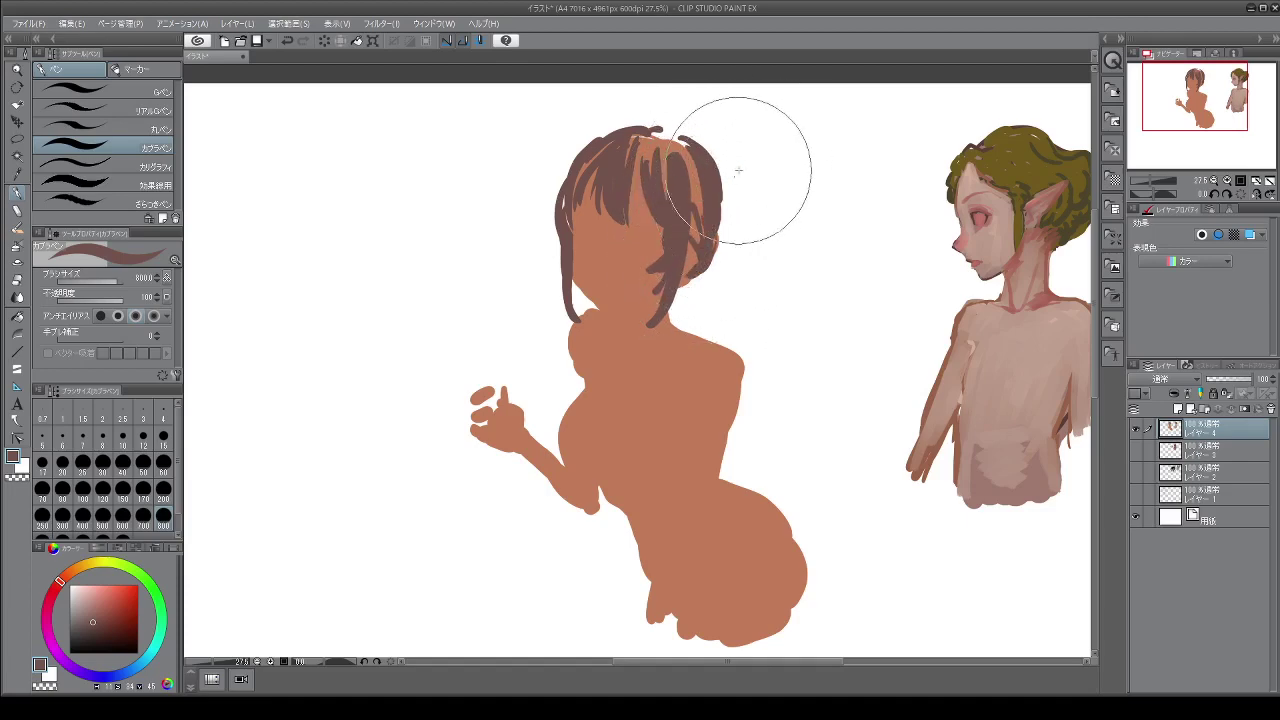
# Paint a long dark brown ponytail from the back of the head past the shoulder, flaring out beside the hip
pyautogui.moveTo(724, 205); pyautogui.dragTo(750, 250)
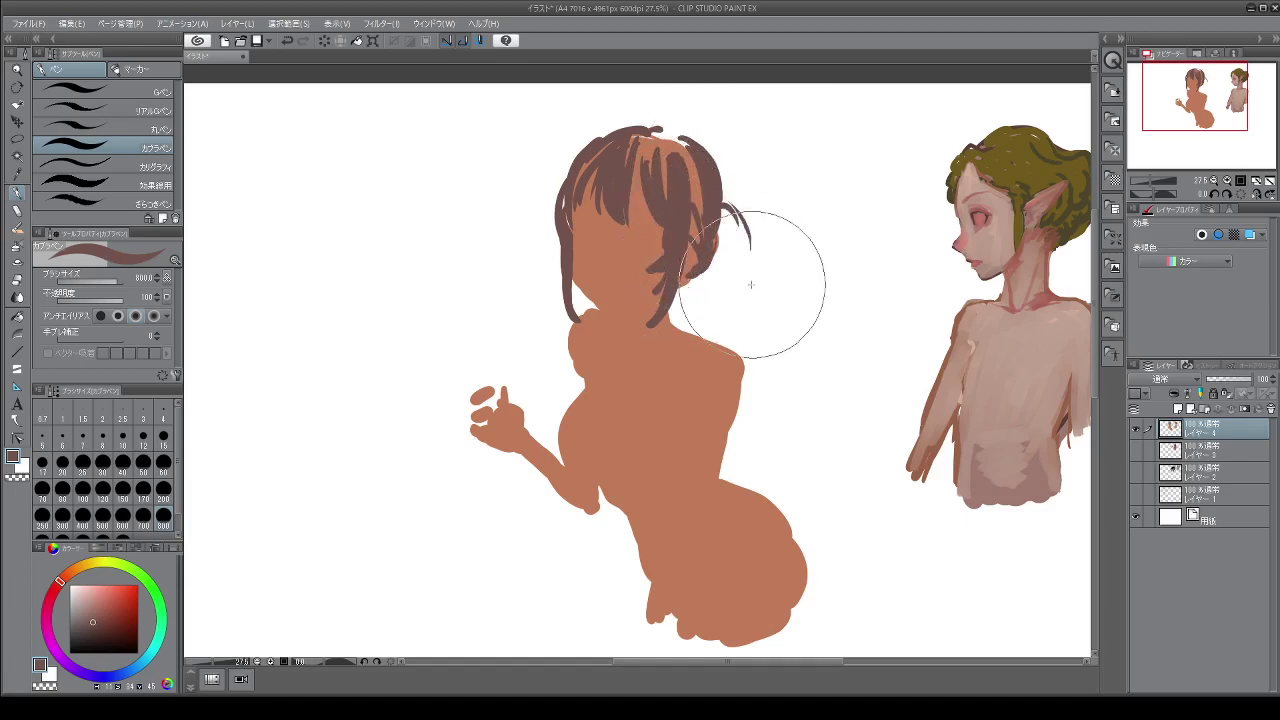
pyautogui.moveTo(726, 206); pyautogui.dragTo(735, 268)
pyautogui.moveTo(732, 205)
pyautogui.mouseDown()
pyautogui.moveTo(735, 264)
pyautogui.moveTo(722, 213)
pyautogui.moveTo(718, 303)
pyautogui.moveTo(729, 281)
pyautogui.moveTo(747, 282)
pyautogui.moveTo(744, 241)
pyautogui.moveTo(749, 277)
pyautogui.moveTo(759, 234)
pyautogui.moveTo(746, 229)
pyautogui.moveTo(739, 313)
pyautogui.moveTo(734, 210)
pyautogui.moveTo(749, 240)
pyautogui.moveTo(737, 297)
pyautogui.moveTo(746, 252)
pyautogui.moveTo(757, 376)
pyautogui.moveTo(810, 447)
pyautogui.mouseUp()
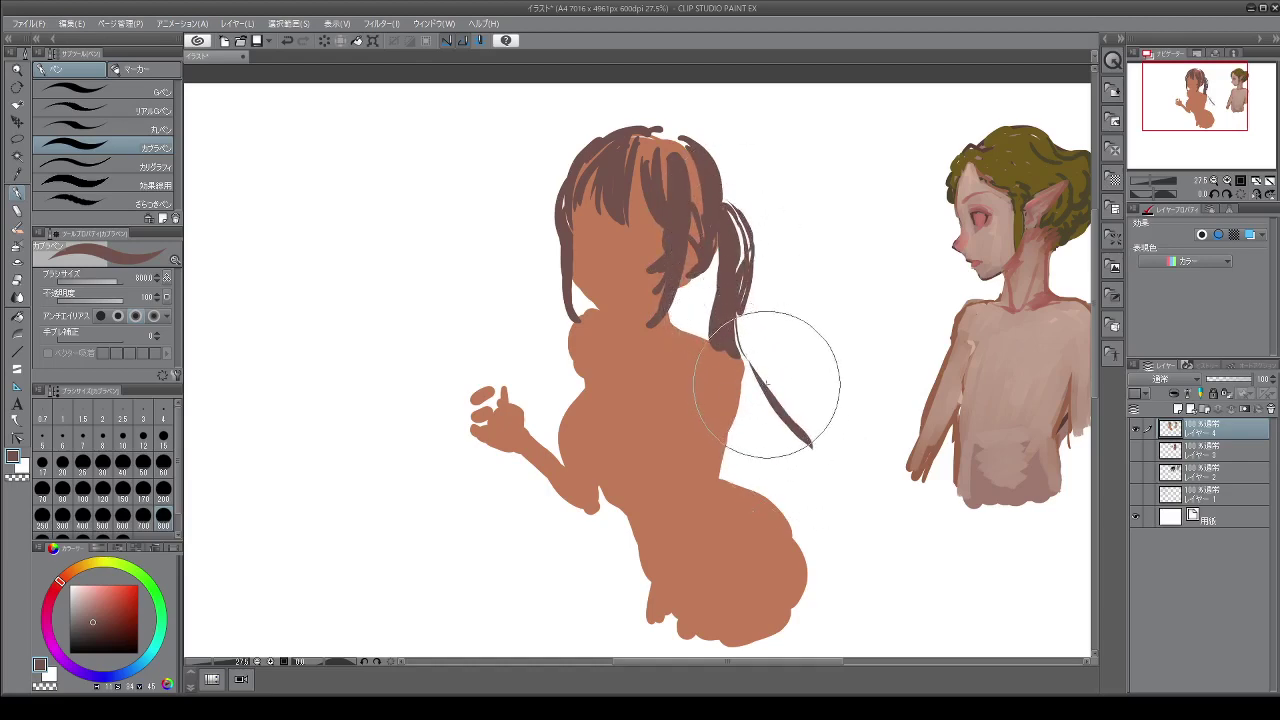
pyautogui.moveTo(766, 377); pyautogui.dragTo(835, 478)
pyautogui.moveTo(787, 422)
pyautogui.mouseDown()
pyautogui.moveTo(823, 523)
pyautogui.moveTo(828, 486)
pyautogui.moveTo(806, 520)
pyautogui.moveTo(751, 363)
pyautogui.moveTo(800, 451)
pyautogui.moveTo(751, 407)
pyautogui.moveTo(746, 394)
pyautogui.moveTo(800, 468)
pyautogui.moveTo(794, 429)
pyautogui.moveTo(749, 419)
pyautogui.moveTo(823, 451)
pyautogui.mouseUp()
# Paint looped brown strands beside the face and a second ponytail falling from there to the raised forearm
pyautogui.moveTo(580, 296)
pyautogui.mouseDown()
pyautogui.moveTo(559, 257)
pyautogui.moveTo(566, 313)
pyautogui.moveTo(578, 292)
pyautogui.moveTo(555, 289)
pyautogui.moveTo(554, 272)
pyautogui.moveTo(565, 324)
pyautogui.mouseUp()
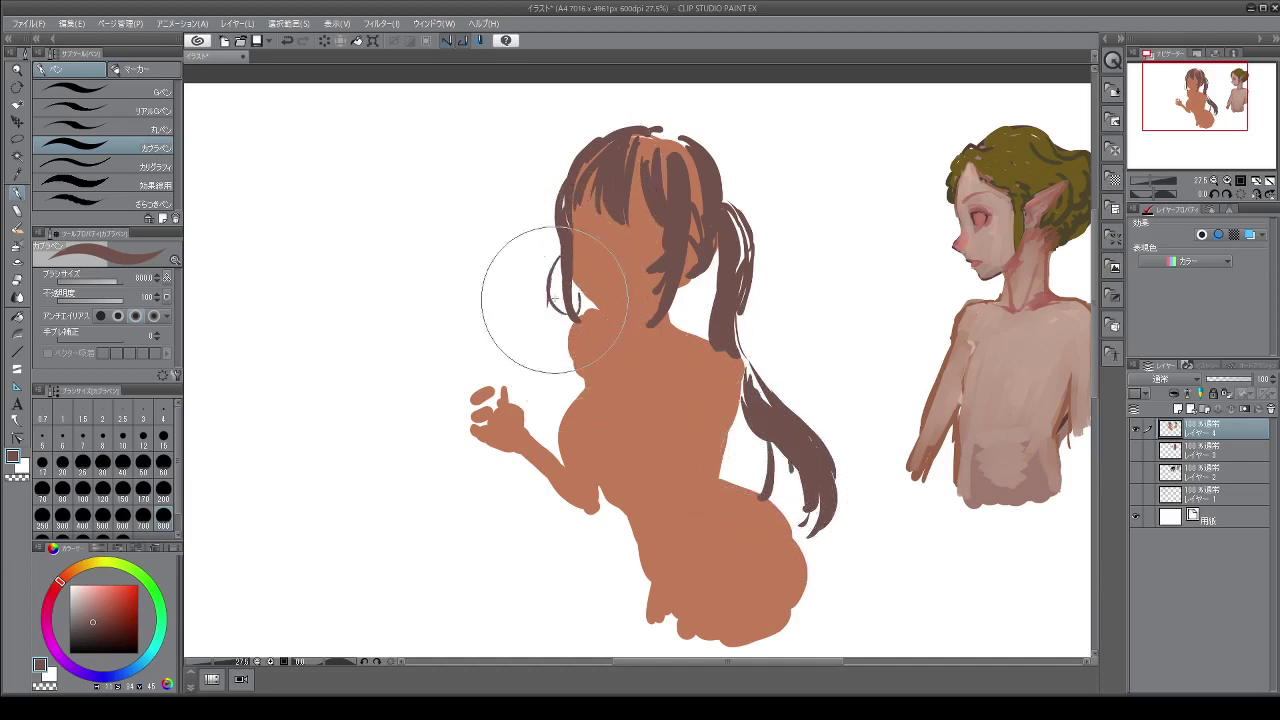
pyautogui.moveTo(534, 277)
pyautogui.mouseDown()
pyautogui.moveTo(565, 274)
pyautogui.moveTo(565, 358)
pyautogui.moveTo(561, 314)
pyautogui.moveTo(565, 337)
pyautogui.moveTo(576, 288)
pyautogui.mouseUp()
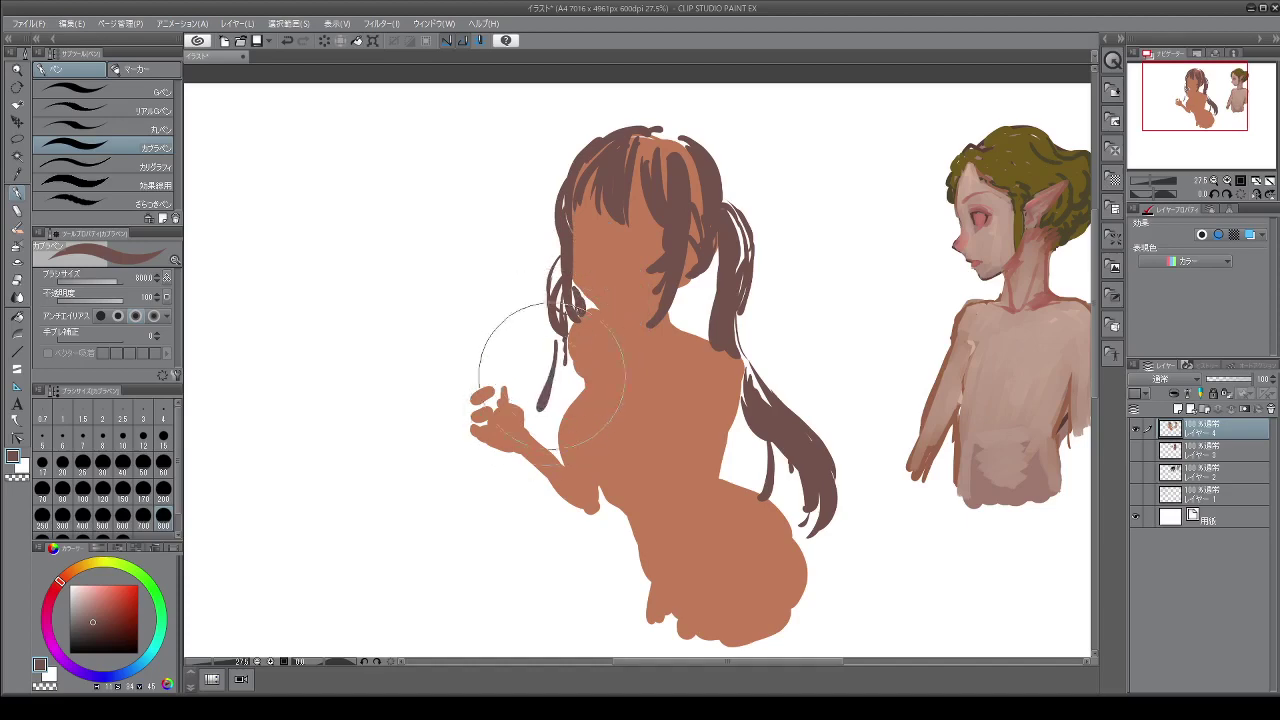
pyautogui.moveTo(552, 344)
pyautogui.mouseDown()
pyautogui.moveTo(548, 406)
pyautogui.moveTo(578, 382)
pyautogui.moveTo(564, 330)
pyautogui.moveTo(530, 420)
pyautogui.mouseUp()
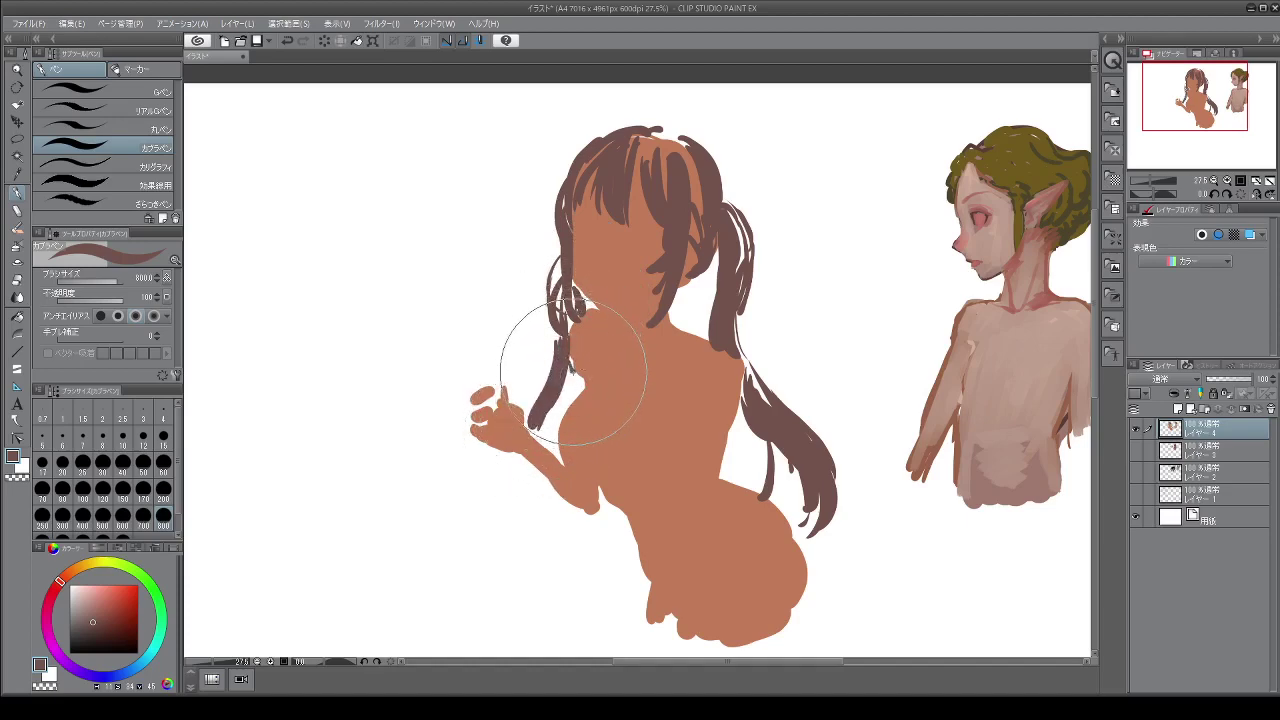
pyautogui.moveTo(543, 343)
pyautogui.mouseDown()
pyautogui.moveTo(530, 425)
pyautogui.moveTo(537, 400)
pyautogui.mouseUp()
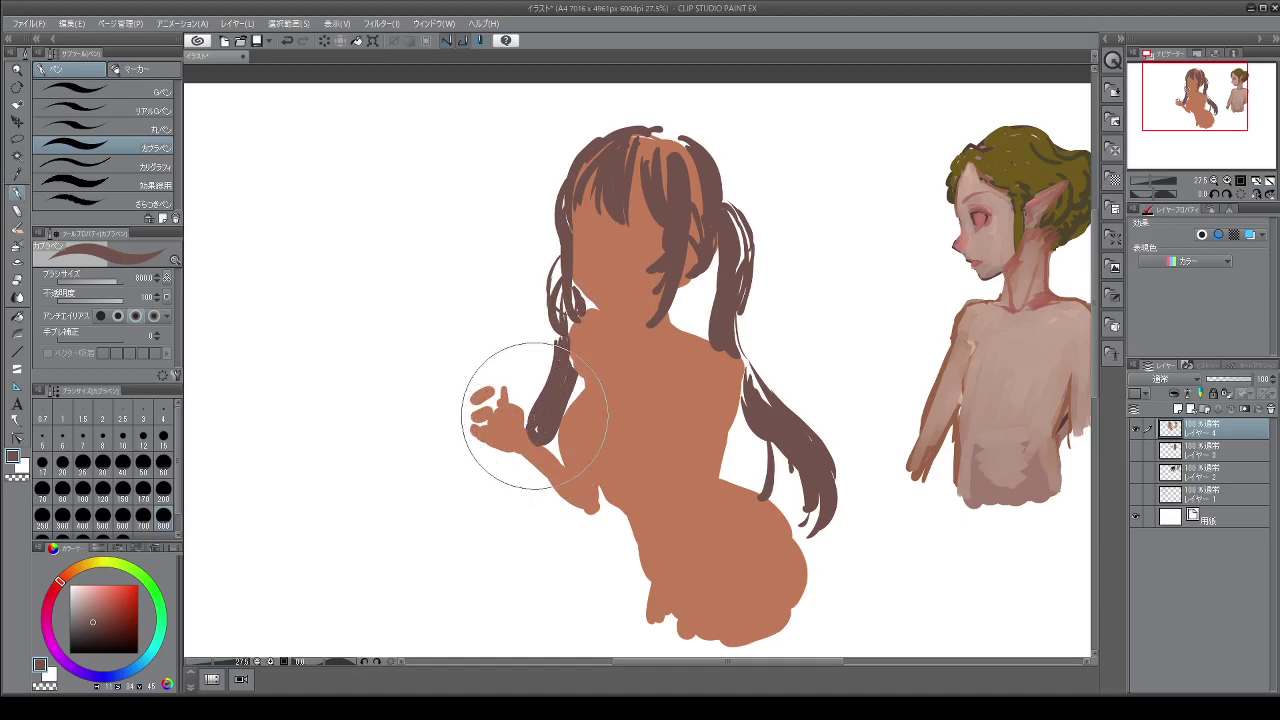
# Continue the second ponytail below the raised forearm with long tapering strands and a thicker lock beside the waist
pyautogui.moveTo(512, 455)
pyautogui.mouseDown()
pyautogui.moveTo(522, 590)
pyautogui.moveTo(528, 543)
pyautogui.mouseUp()
pyautogui.moveTo(514, 471); pyautogui.dragTo(540, 598)
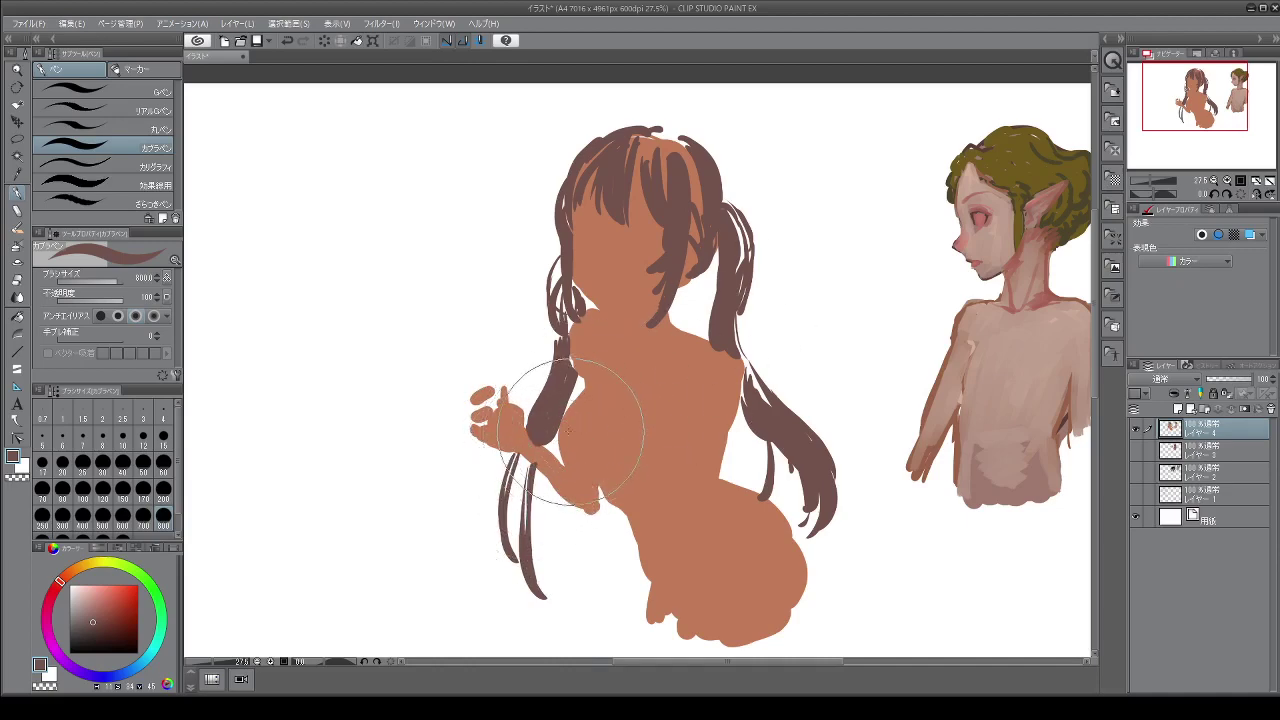
pyautogui.moveTo(557, 443); pyautogui.dragTo(529, 471)
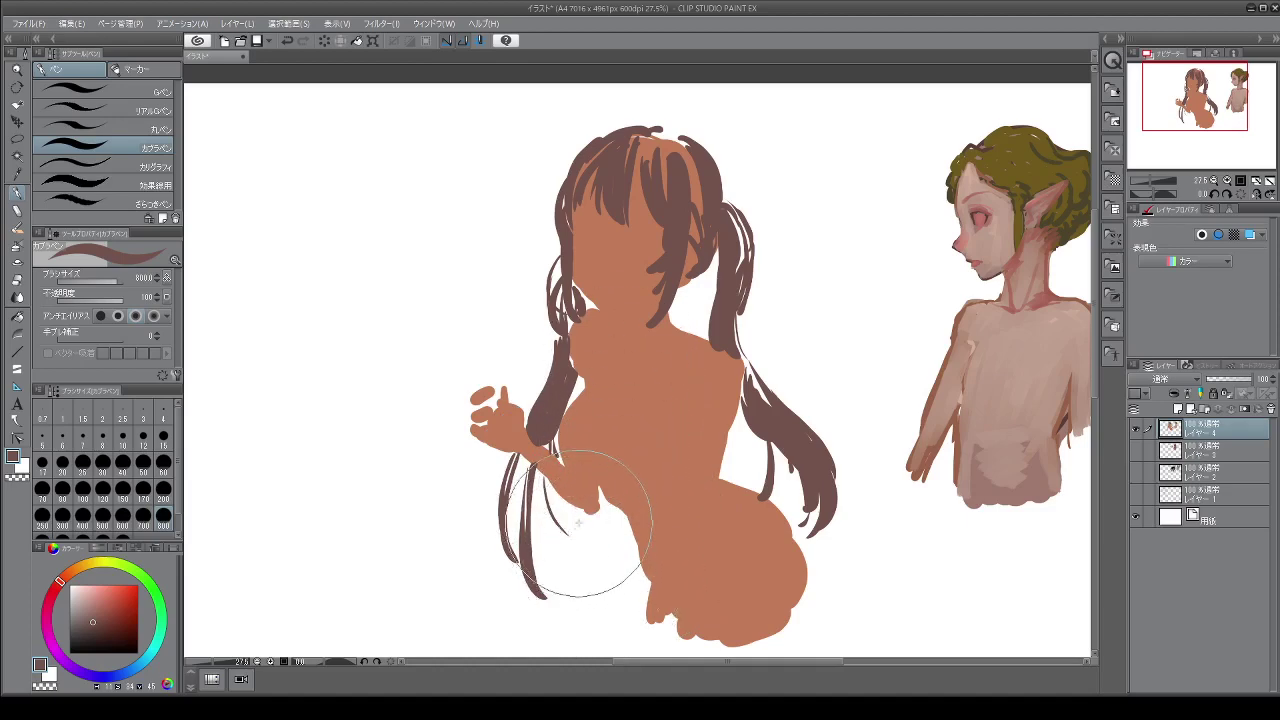
pyautogui.moveTo(572, 508); pyautogui.dragTo(601, 558)
pyautogui.moveTo(603, 505)
pyautogui.mouseDown()
pyautogui.moveTo(613, 550)
pyautogui.moveTo(626, 498)
pyautogui.moveTo(587, 516)
pyautogui.moveTo(609, 531)
pyautogui.moveTo(603, 490)
pyautogui.moveTo(626, 578)
pyautogui.mouseUp()
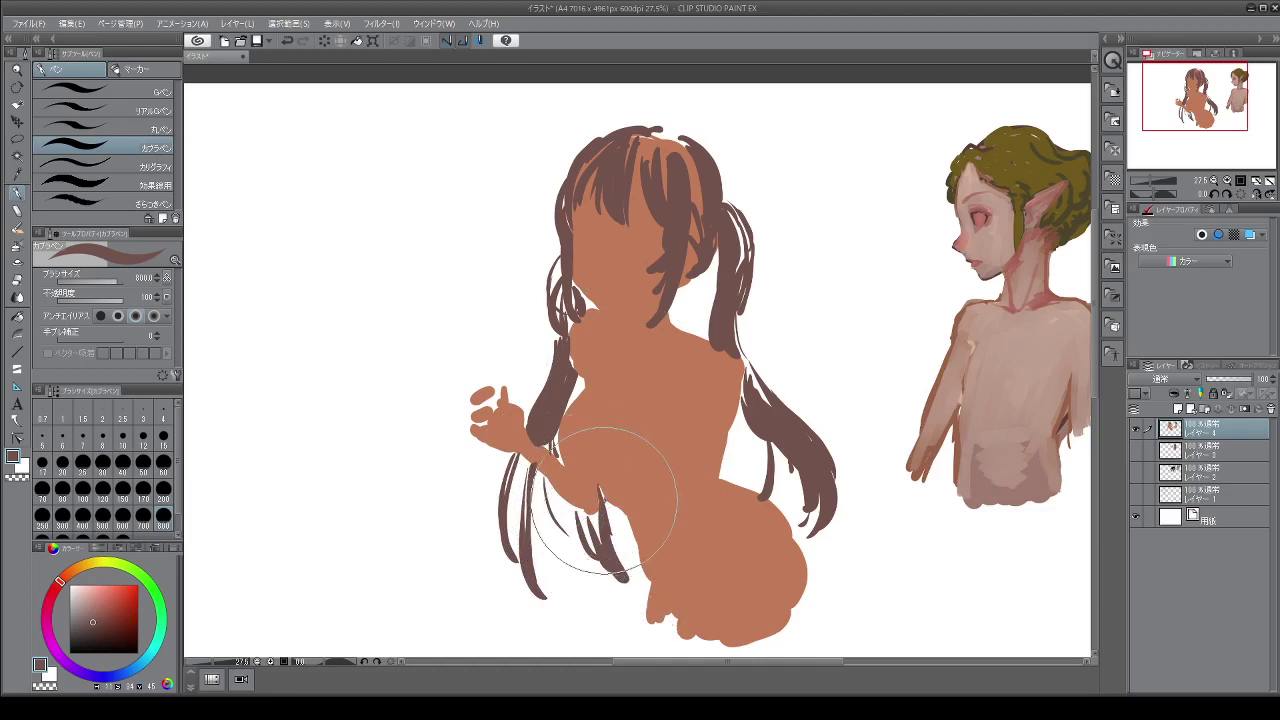
pyautogui.moveTo(600, 495); pyautogui.dragTo(629, 591)
pyautogui.moveTo(620, 516)
pyautogui.mouseDown()
pyautogui.moveTo(635, 558)
pyautogui.moveTo(604, 643)
pyautogui.moveTo(623, 578)
pyautogui.moveTo(611, 556)
pyautogui.moveTo(607, 590)
pyautogui.moveTo(608, 546)
pyautogui.moveTo(628, 613)
pyautogui.moveTo(636, 543)
pyautogui.mouseUp()
# Fill the bare crown with the brown hair colour and sketch a thin jawline and neck line at brush size 15
pyautogui.moveTo(700, 106)
pyautogui.mouseDown()
pyautogui.moveTo(700, 129)
pyautogui.moveTo(643, 143)
pyautogui.moveTo(665, 157)
pyautogui.moveTo(663, 122)
pyautogui.moveTo(716, 176)
pyautogui.moveTo(712, 205)
pyautogui.moveTo(689, 211)
pyautogui.mouseUp()
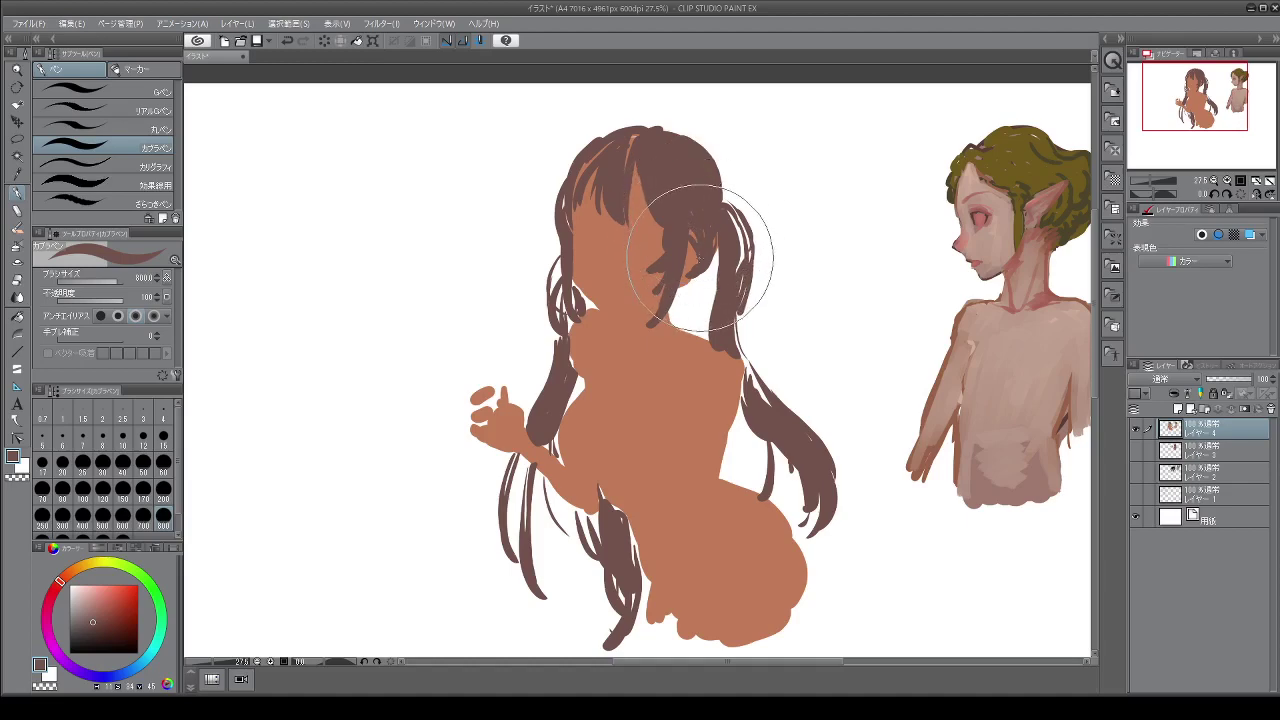
pyautogui.moveTo(678, 280)
pyautogui.mouseDown()
pyautogui.moveTo(676, 237)
pyautogui.moveTo(699, 118)
pyautogui.moveTo(680, 233)
pyautogui.mouseUp()
pyautogui.hotkey('ctrl', 'z')
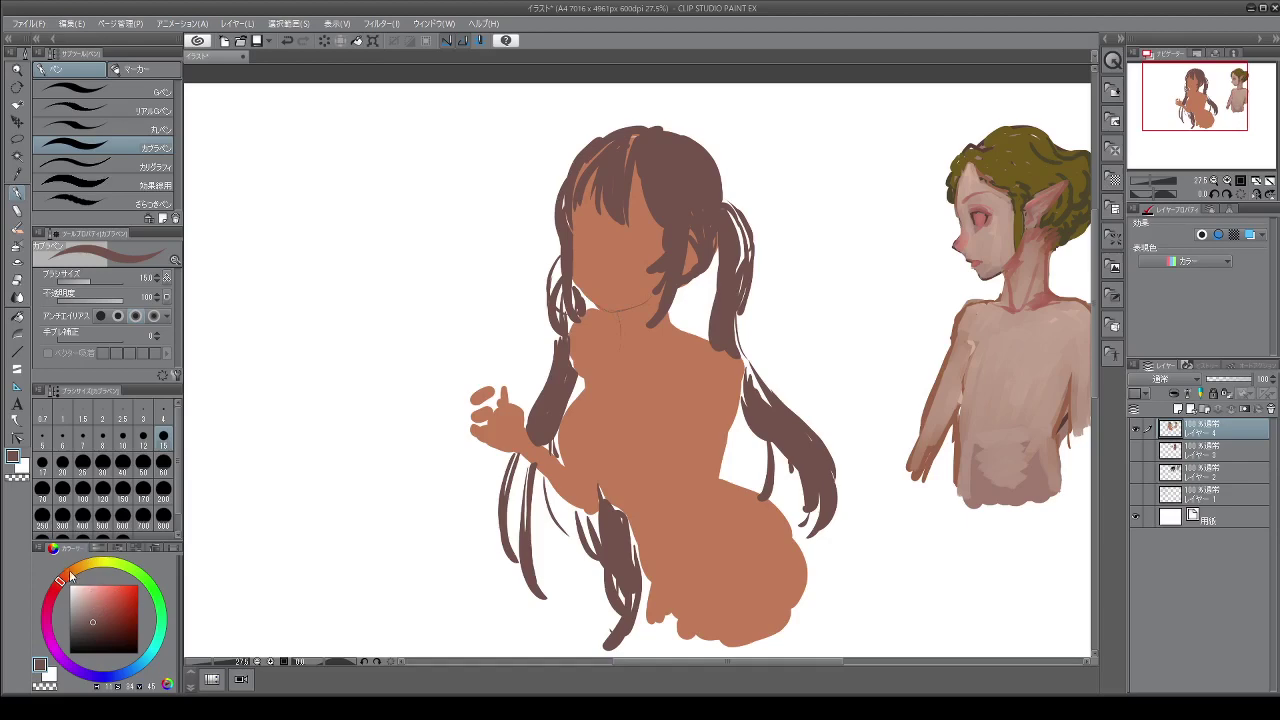
# Paint pale peach highlights on the nose, shoulder, chest, waist edge and upper hip at brush size 200
pyautogui.click(67, 575)
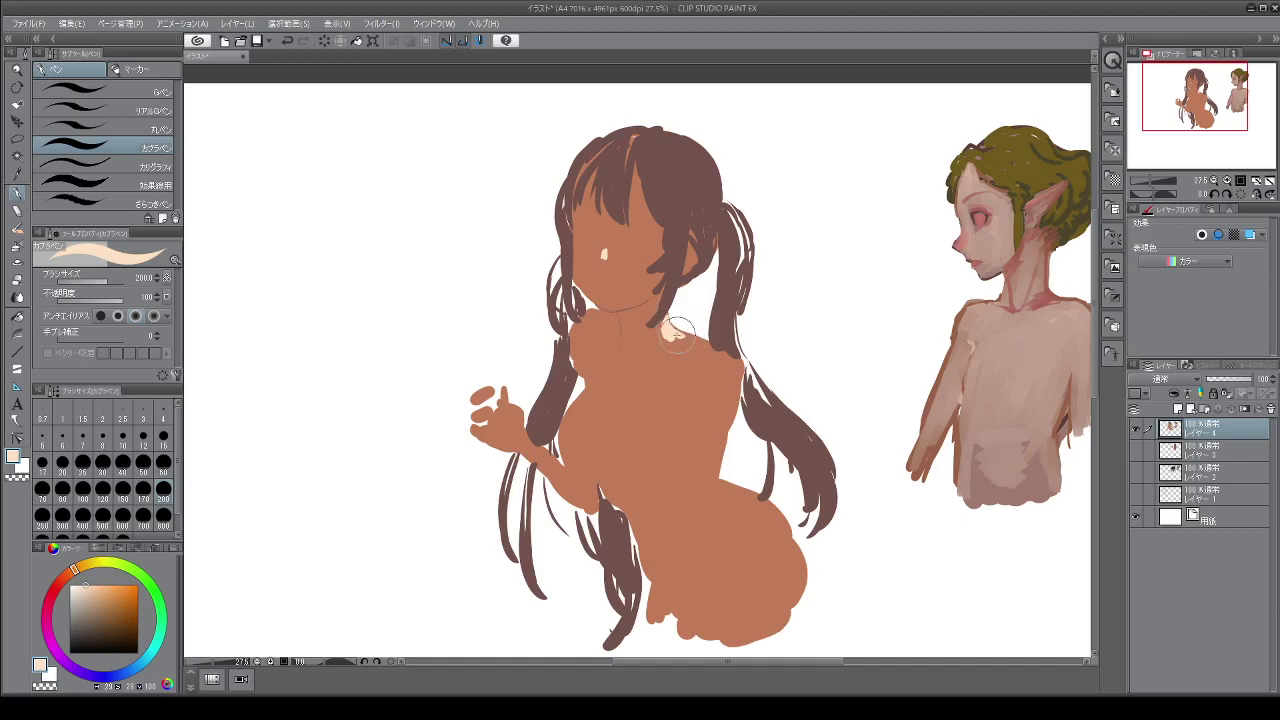
pyautogui.moveTo(703, 346)
pyautogui.mouseDown()
pyautogui.moveTo(730, 388)
pyautogui.moveTo(700, 376)
pyautogui.moveTo(720, 372)
pyautogui.moveTo(711, 409)
pyautogui.mouseUp()
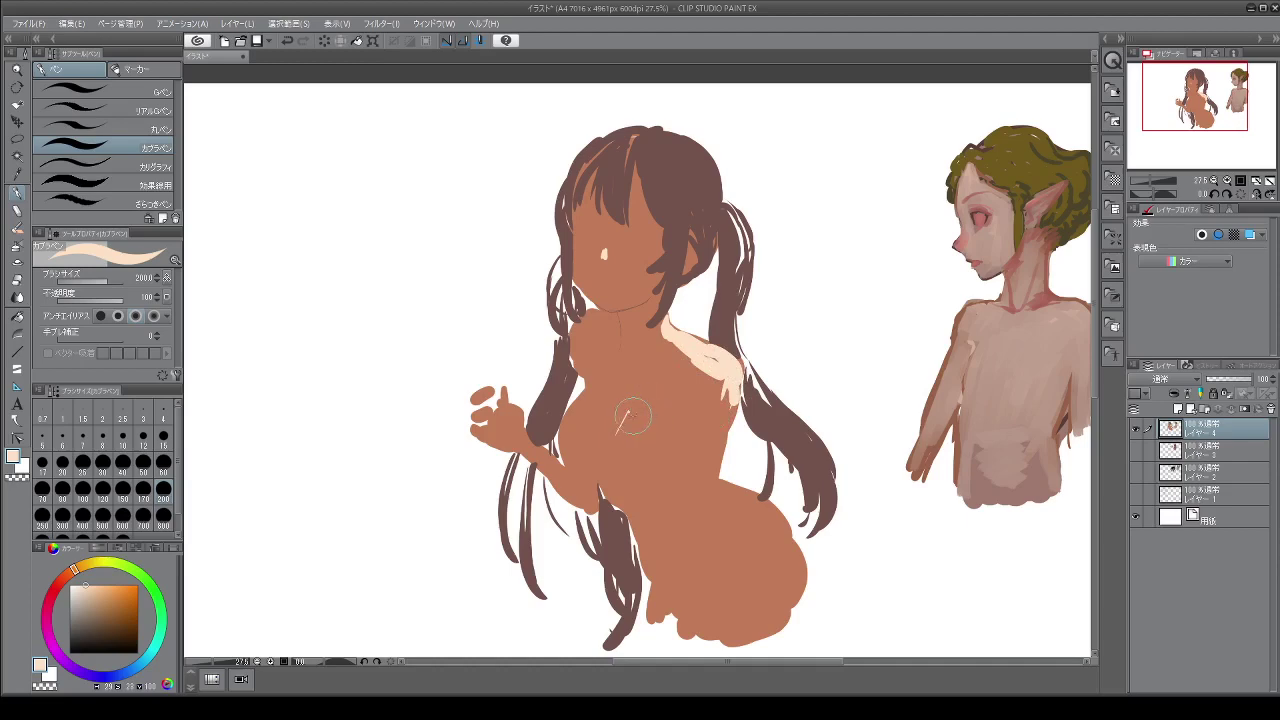
pyautogui.moveTo(617, 433)
pyautogui.mouseDown()
pyautogui.moveTo(649, 399)
pyautogui.moveTo(624, 425)
pyautogui.moveTo(638, 441)
pyautogui.moveTo(658, 393)
pyautogui.moveTo(667, 439)
pyautogui.moveTo(634, 411)
pyautogui.moveTo(662, 462)
pyautogui.mouseUp()
pyautogui.moveTo(592, 414)
pyautogui.mouseDown()
pyautogui.moveTo(590, 440)
pyautogui.moveTo(575, 435)
pyautogui.moveTo(612, 432)
pyautogui.mouseUp()
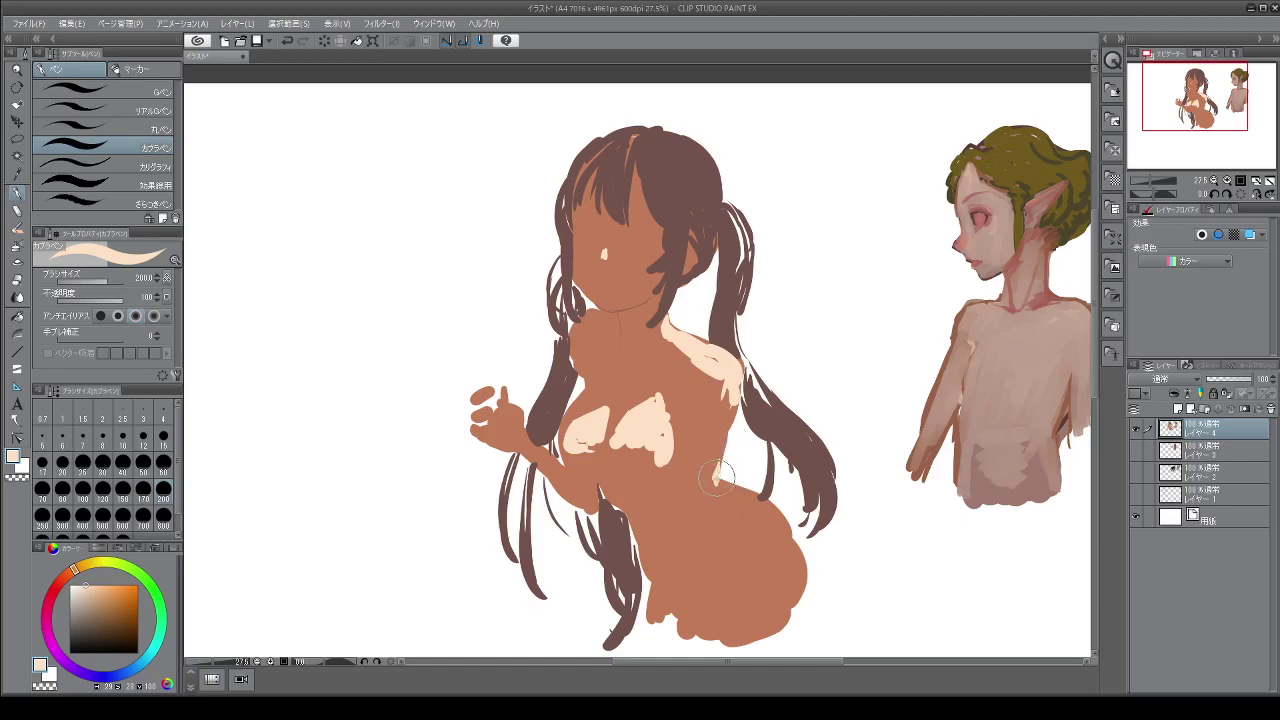
pyautogui.moveTo(722, 470)
pyautogui.mouseDown()
pyautogui.moveTo(768, 520)
pyautogui.moveTo(736, 490)
pyautogui.moveTo(756, 520)
pyautogui.moveTo(780, 520)
pyautogui.moveTo(784, 555)
pyautogui.mouseUp()
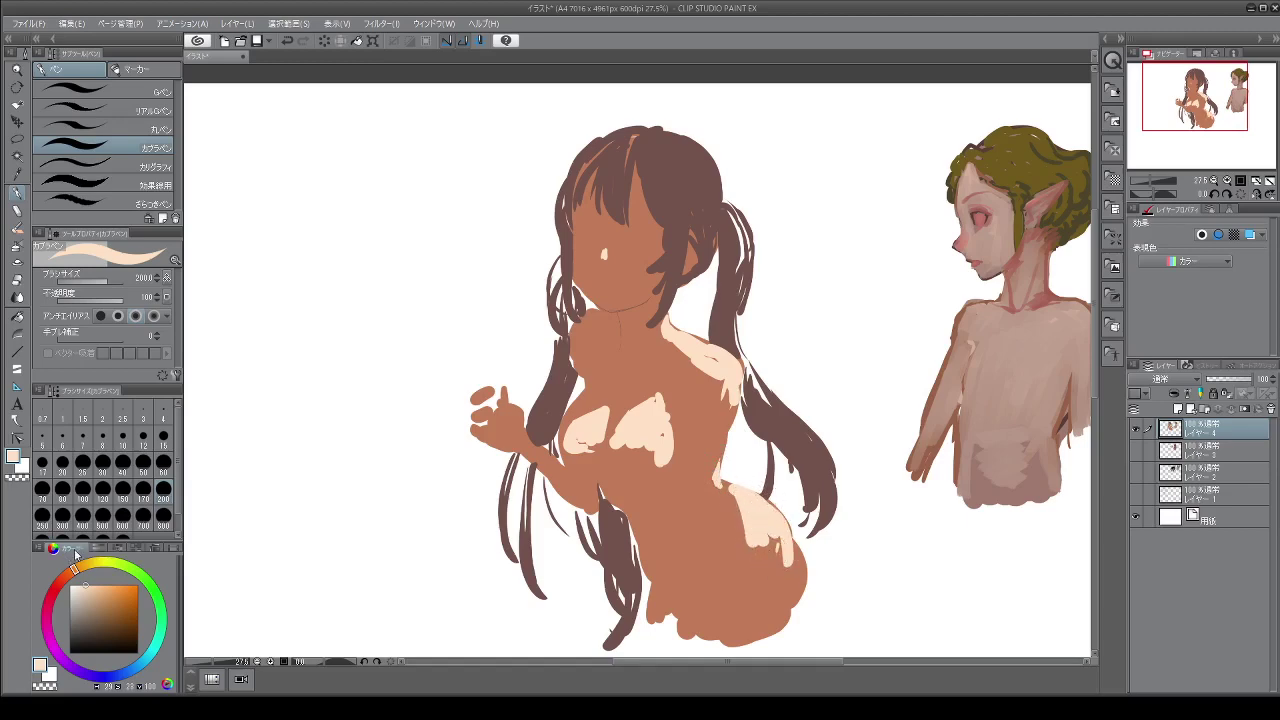
# Edge the pale highlights on the chest, shoulder, arm and hip with salmon midtones, adding touches on the forearm and far shoulder
pyautogui.moveTo(62, 578); pyautogui.dragTo(65, 575)
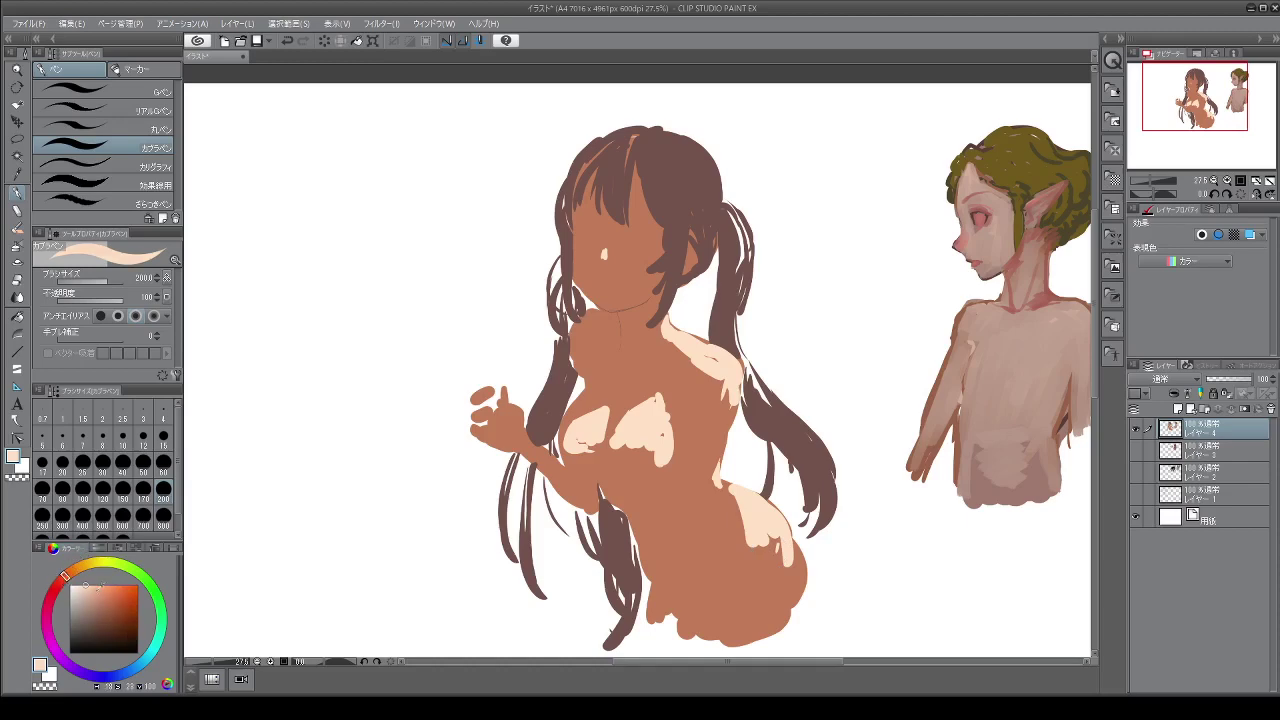
pyautogui.click(107, 584)
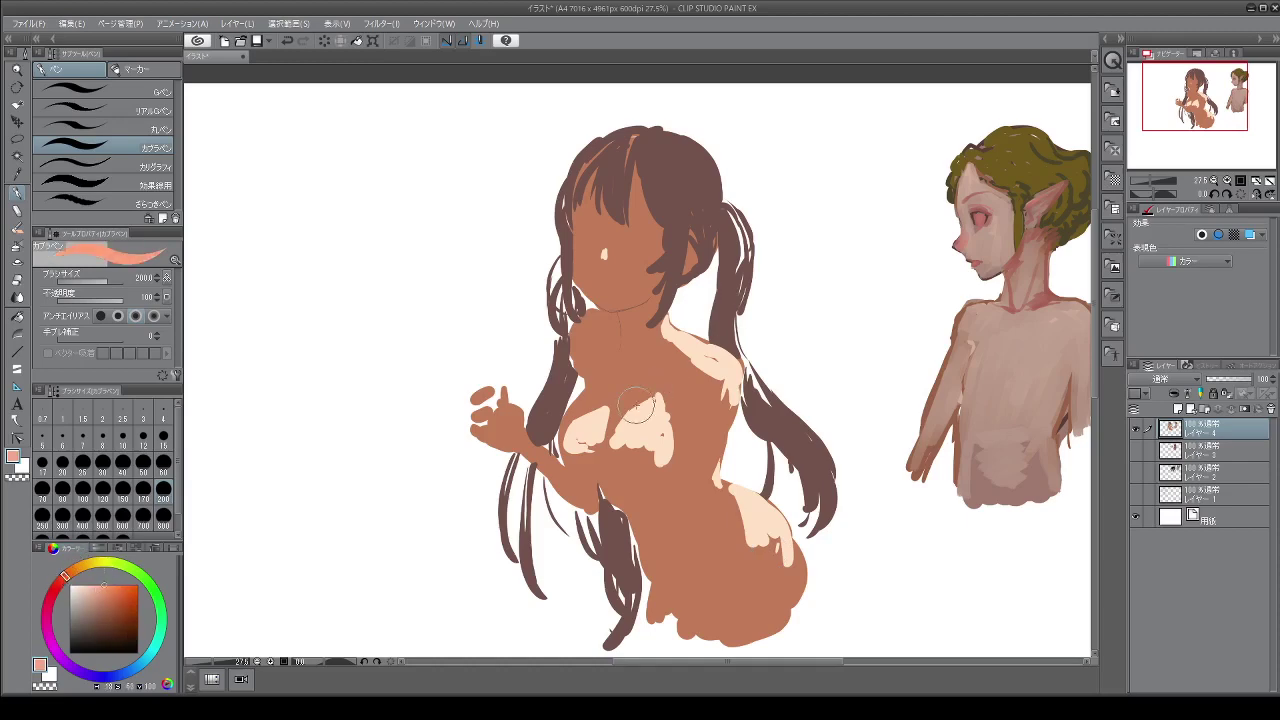
pyautogui.moveTo(652, 398)
pyautogui.mouseDown()
pyautogui.moveTo(574, 420)
pyautogui.moveTo(606, 401)
pyautogui.moveTo(606, 416)
pyautogui.moveTo(572, 448)
pyautogui.mouseUp()
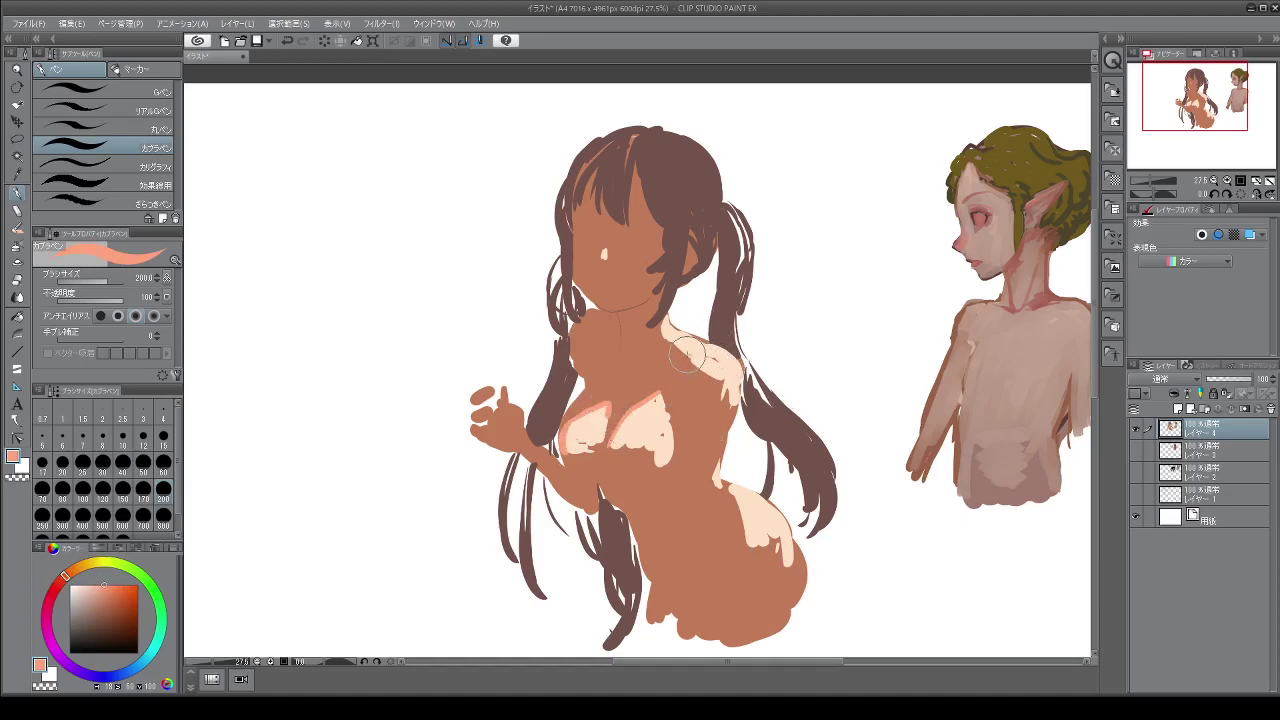
pyautogui.moveTo(706, 356)
pyautogui.mouseDown()
pyautogui.moveTo(730, 398)
pyautogui.moveTo(739, 386)
pyautogui.moveTo(707, 478)
pyautogui.moveTo(732, 489)
pyautogui.moveTo(744, 547)
pyautogui.moveTo(771, 522)
pyautogui.moveTo(753, 548)
pyautogui.moveTo(783, 553)
pyautogui.moveTo(787, 569)
pyautogui.moveTo(757, 555)
pyautogui.mouseUp()
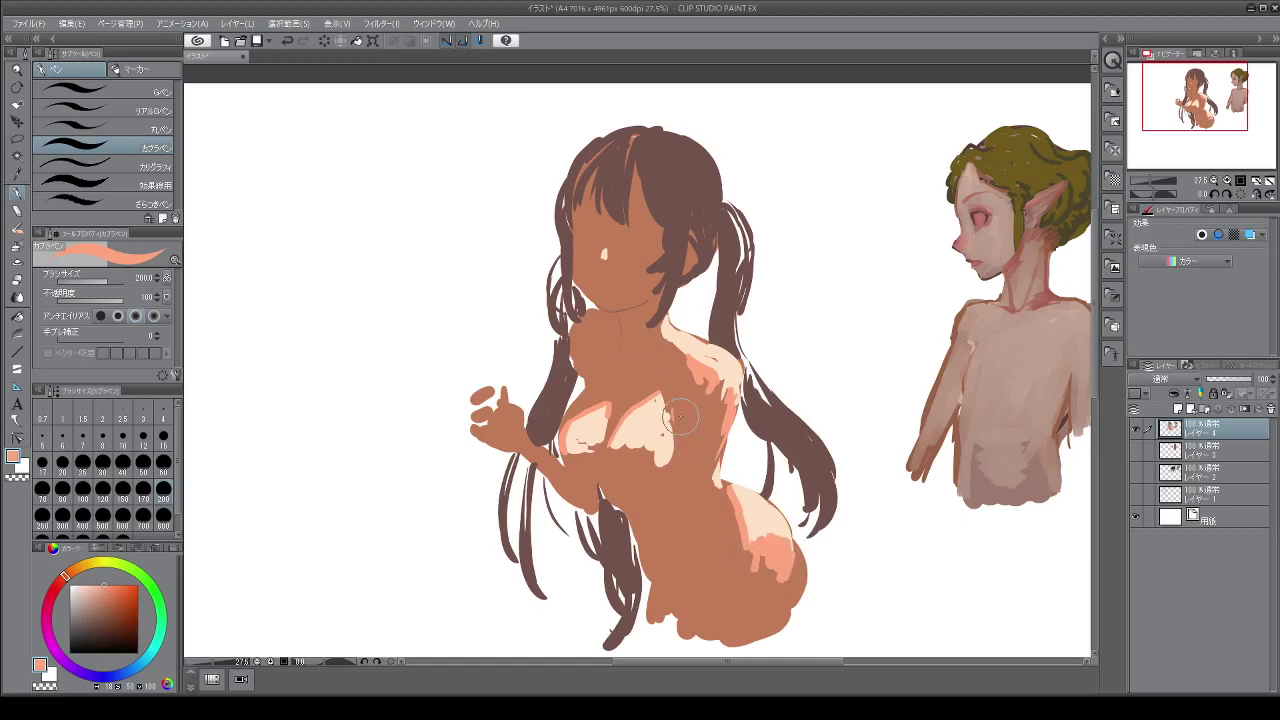
pyautogui.moveTo(668, 400)
pyautogui.mouseDown()
pyautogui.moveTo(666, 470)
pyautogui.moveTo(615, 428)
pyautogui.moveTo(610, 445)
pyautogui.mouseUp()
pyautogui.moveTo(648, 392)
pyautogui.mouseDown()
pyautogui.moveTo(592, 386)
pyautogui.moveTo(572, 412)
pyautogui.moveTo(566, 448)
pyautogui.mouseUp()
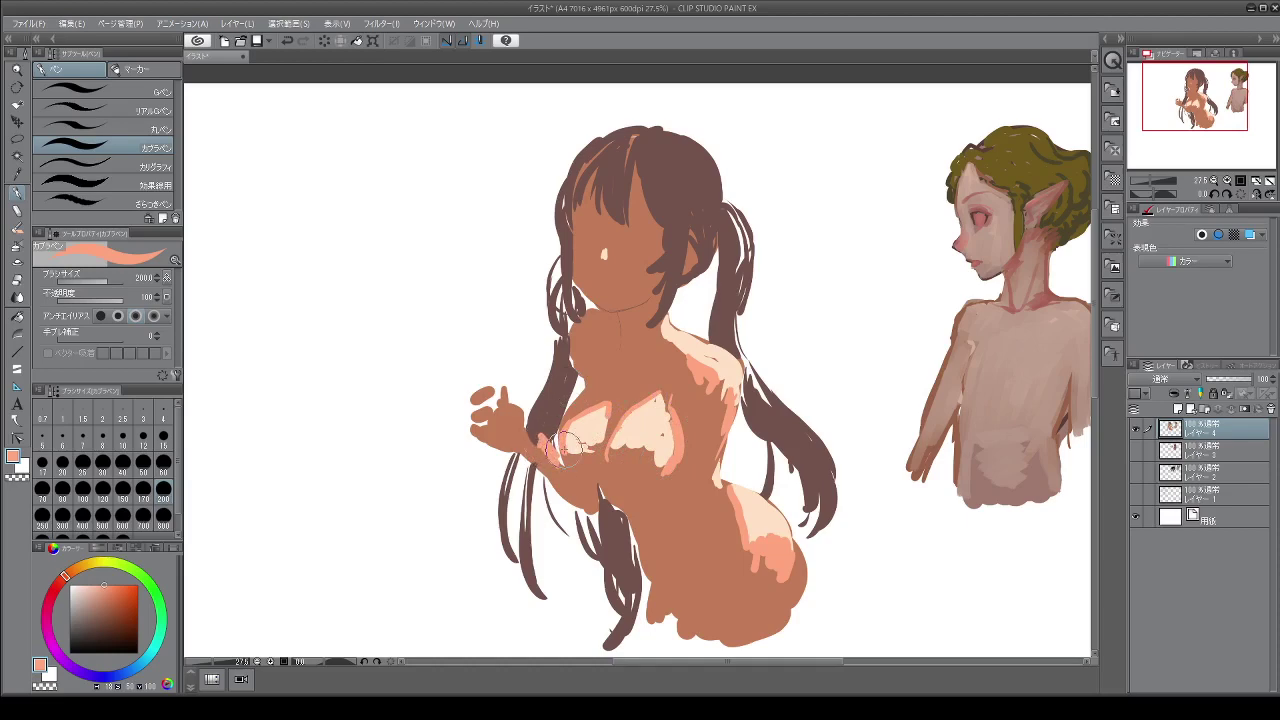
pyautogui.moveTo(604, 320)
pyautogui.mouseDown()
pyautogui.moveTo(588, 310)
pyautogui.moveTo(610, 316)
pyautogui.mouseUp()
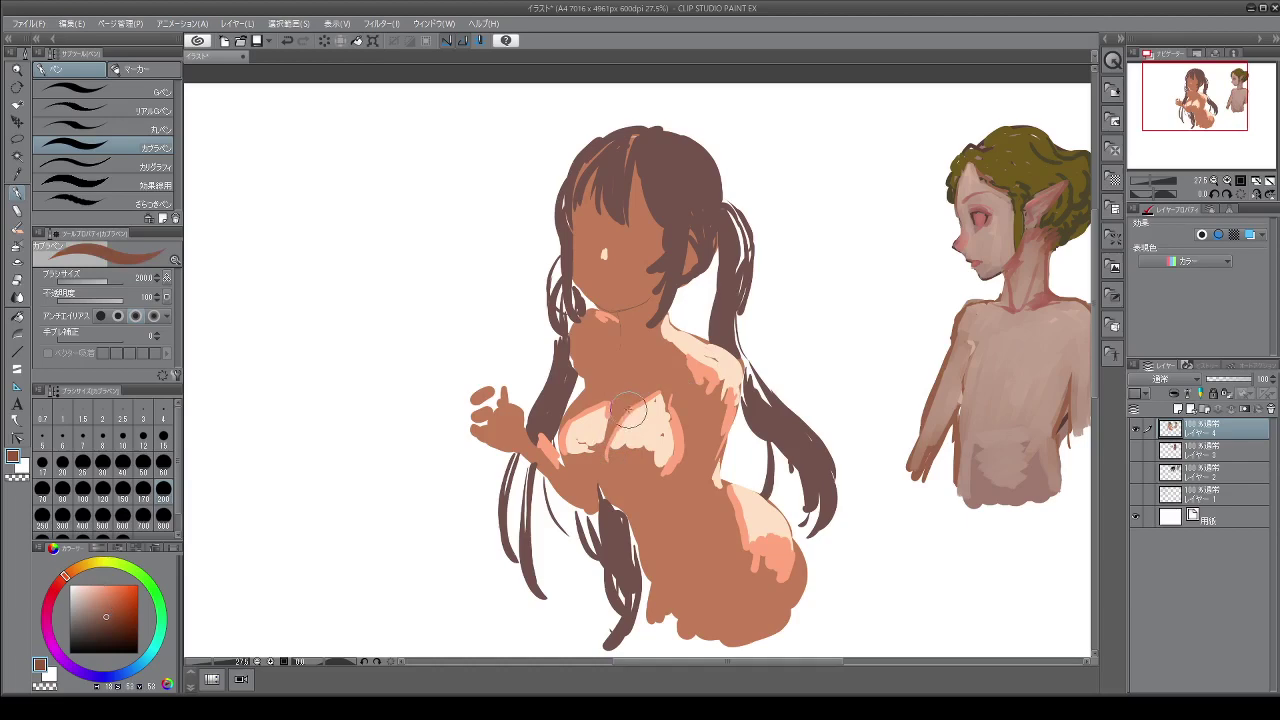
# Paint dark brown shadows between and under the chest forms, along the lowered arm, on the belly and beside the hand
pyautogui.moveTo(626, 412)
pyautogui.mouseDown()
pyautogui.moveTo(605, 432)
pyautogui.moveTo(614, 470)
pyautogui.moveTo(618, 420)
pyautogui.moveTo(614, 468)
pyautogui.mouseUp()
pyautogui.keyDown('alt'); pyautogui.click(612, 458); pyautogui.keyUp('alt')
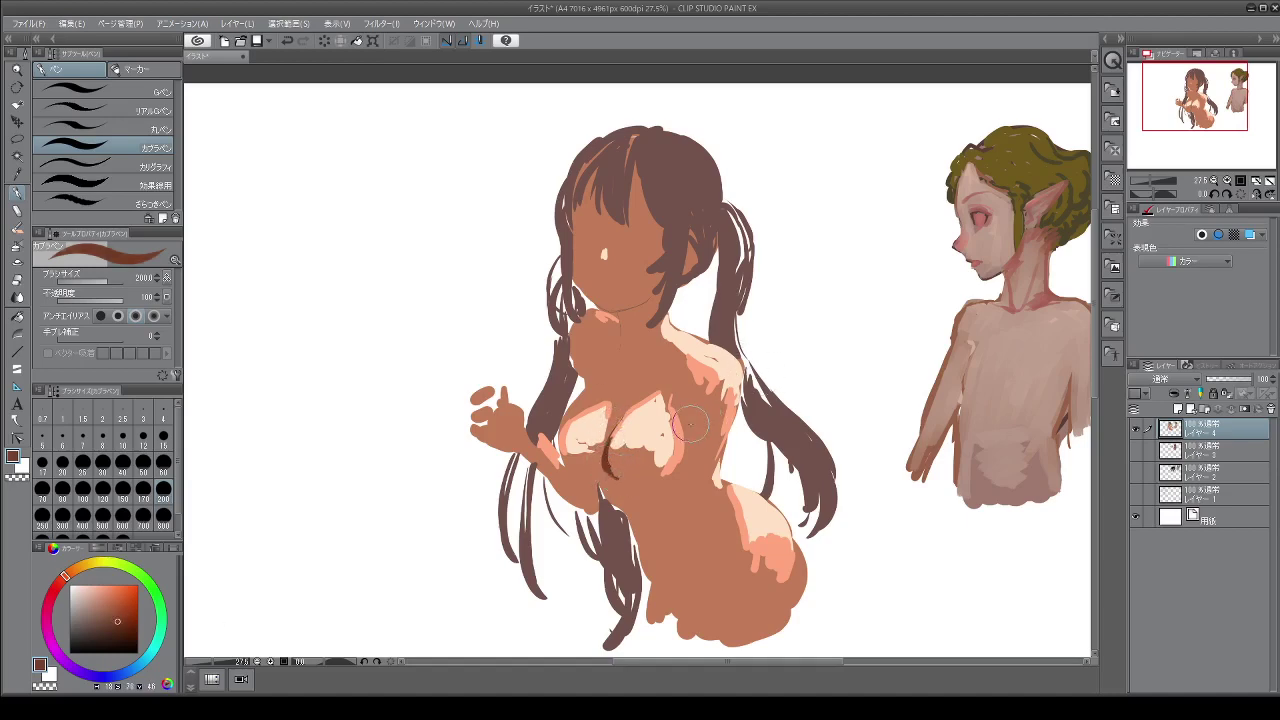
pyautogui.moveTo(697, 410)
pyautogui.mouseDown()
pyautogui.moveTo(700, 400)
pyautogui.moveTo(676, 455)
pyautogui.mouseUp()
pyautogui.moveTo(670, 481)
pyautogui.mouseDown()
pyautogui.moveTo(668, 470)
pyautogui.moveTo(660, 485)
pyautogui.moveTo(672, 478)
pyautogui.moveTo(672, 495)
pyautogui.moveTo(686, 452)
pyautogui.moveTo(671, 521)
pyautogui.mouseUp()
pyautogui.moveTo(640, 507)
pyautogui.mouseDown()
pyautogui.moveTo(655, 511)
pyautogui.moveTo(662, 552)
pyautogui.mouseUp()
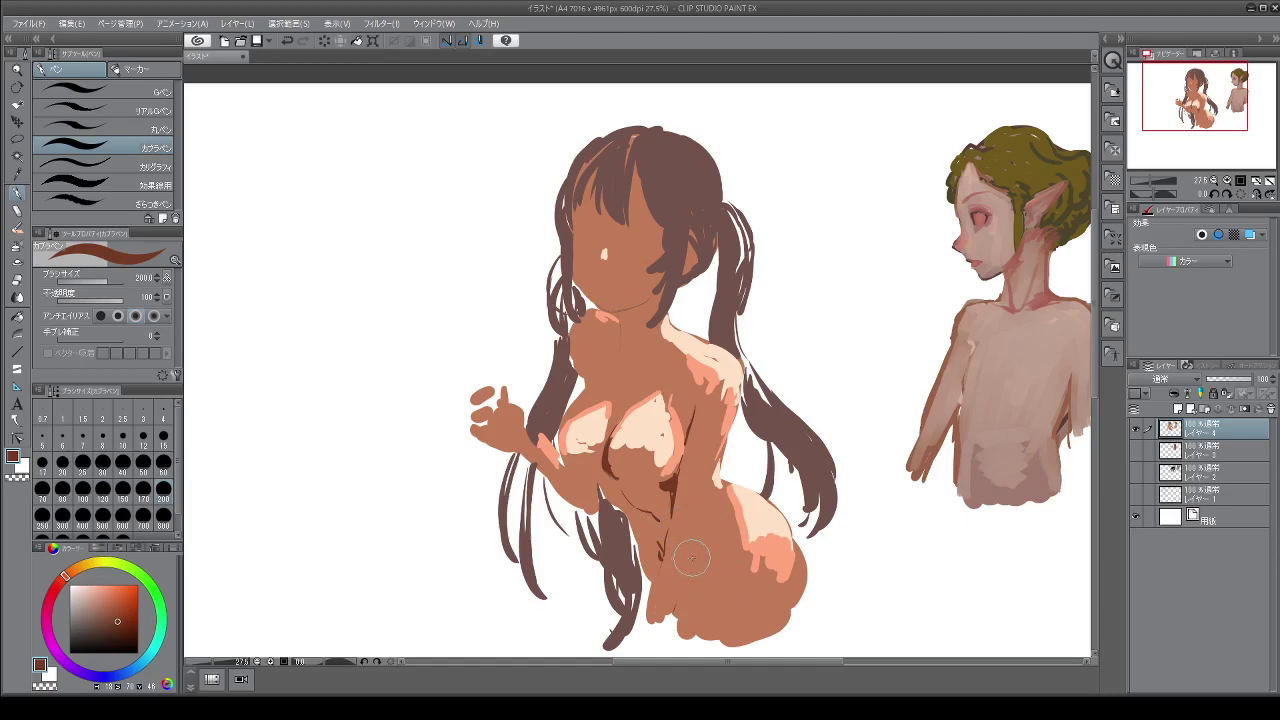
pyautogui.moveTo(692, 558)
pyautogui.mouseDown()
pyautogui.moveTo(685, 605)
pyautogui.moveTo(670, 590)
pyautogui.mouseUp()
# Lighten the face with soft pinkish skin tone using the 油彩平筆 oil brush at size 200
pyautogui.click(100, 592)
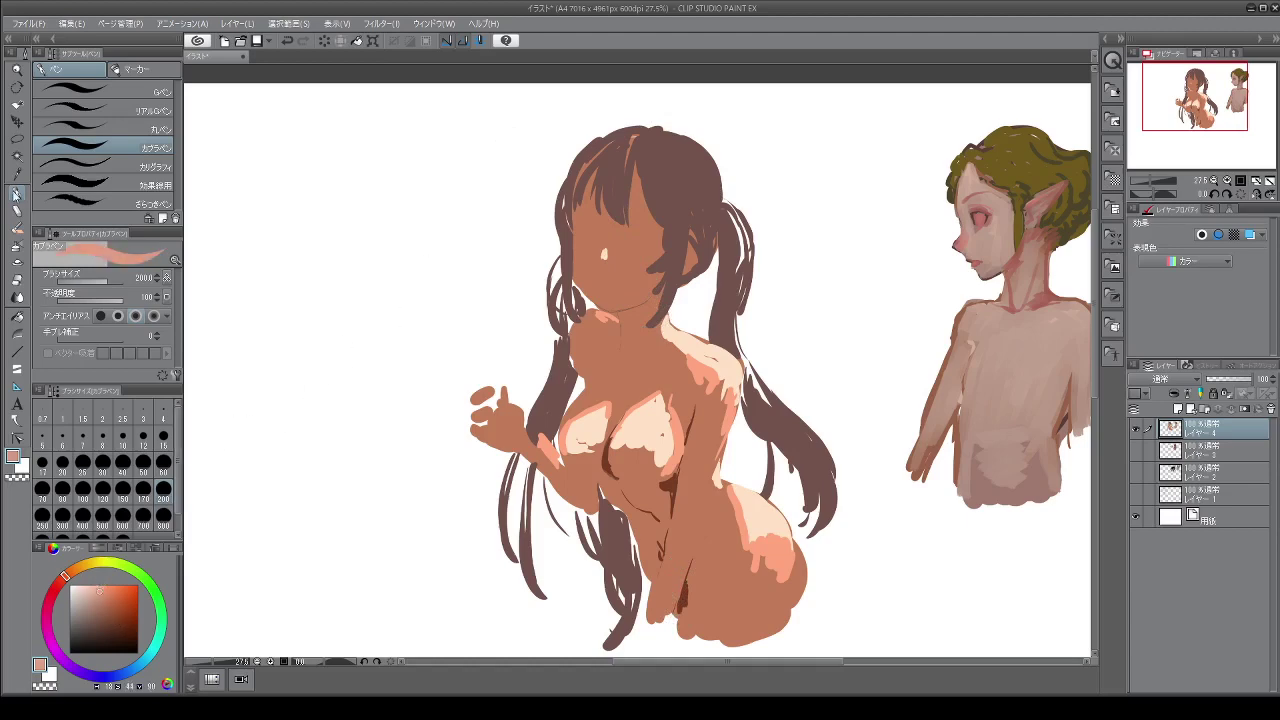
pyautogui.click(16, 228)
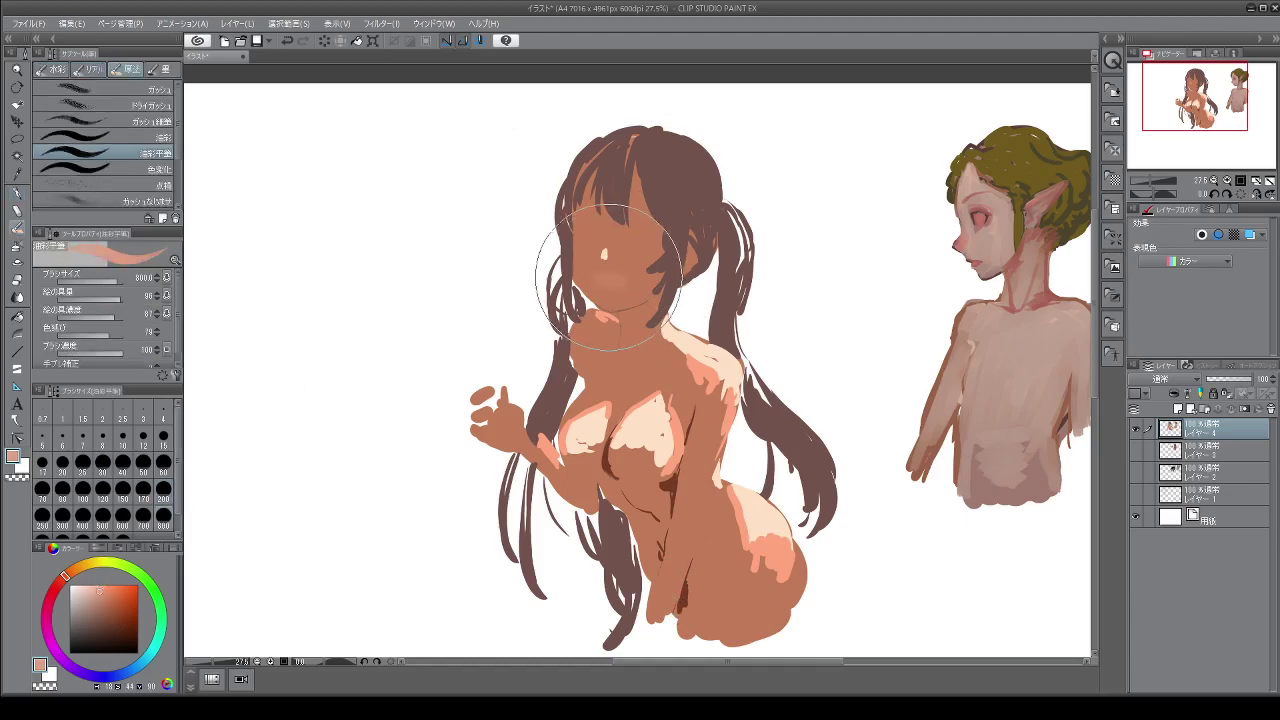
pyautogui.press('[')
pyautogui.press('[')
pyautogui.press('[')
pyautogui.press('[')
pyautogui.press('[')
pyautogui.press('[')
pyautogui.press('[')
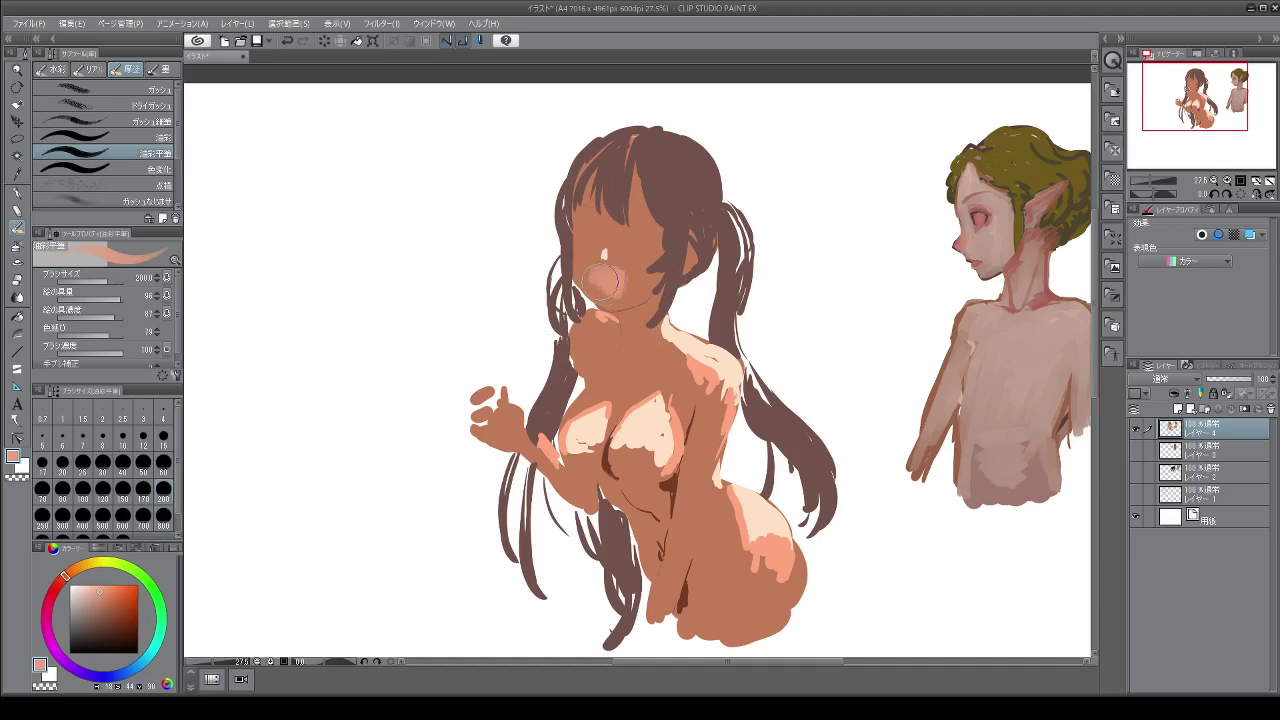
pyautogui.moveTo(600, 282)
pyautogui.mouseDown()
pyautogui.moveTo(600, 300)
pyautogui.moveTo(628, 300)
pyautogui.moveTo(618, 295)
pyautogui.mouseUp()
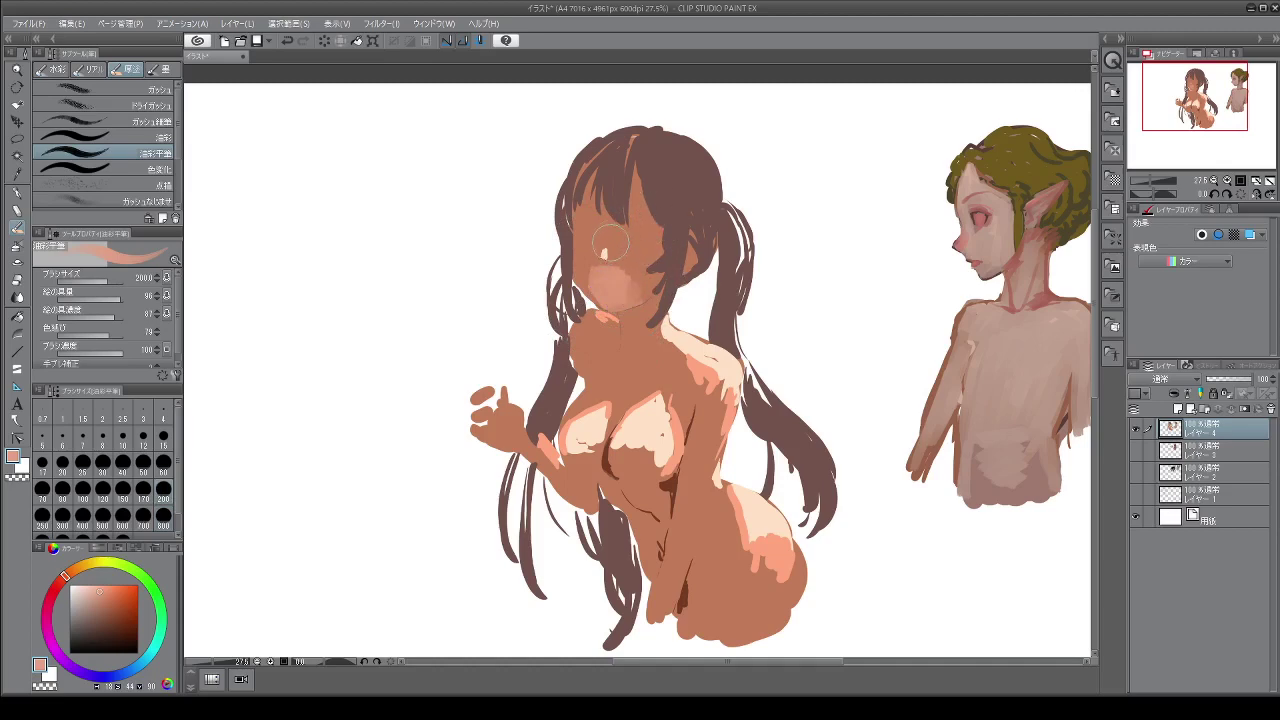
pyautogui.moveTo(592, 272)
pyautogui.mouseDown()
pyautogui.moveTo(625, 267)
pyautogui.moveTo(652, 279)
pyautogui.moveTo(636, 269)
pyautogui.moveTo(659, 252)
pyautogui.moveTo(617, 280)
pyautogui.moveTo(610, 249)
pyautogui.moveTo(601, 262)
pyautogui.moveTo(604, 233)
pyautogui.moveTo(611, 250)
pyautogui.moveTo(625, 227)
pyautogui.moveTo(610, 233)
pyautogui.moveTo(606, 207)
pyautogui.moveTo(618, 233)
pyautogui.moveTo(605, 240)
pyautogui.moveTo(664, 198)
pyautogui.moveTo(648, 219)
pyautogui.moveTo(654, 197)
pyautogui.moveTo(636, 184)
pyautogui.moveTo(628, 232)
pyautogui.moveTo(636, 224)
pyautogui.moveTo(650, 248)
pyautogui.moveTo(654, 231)
pyautogui.moveTo(654, 254)
pyautogui.moveTo(627, 297)
pyautogui.moveTo(632, 273)
pyautogui.moveTo(587, 215)
pyautogui.moveTo(581, 276)
pyautogui.moveTo(612, 300)
pyautogui.mouseUp()
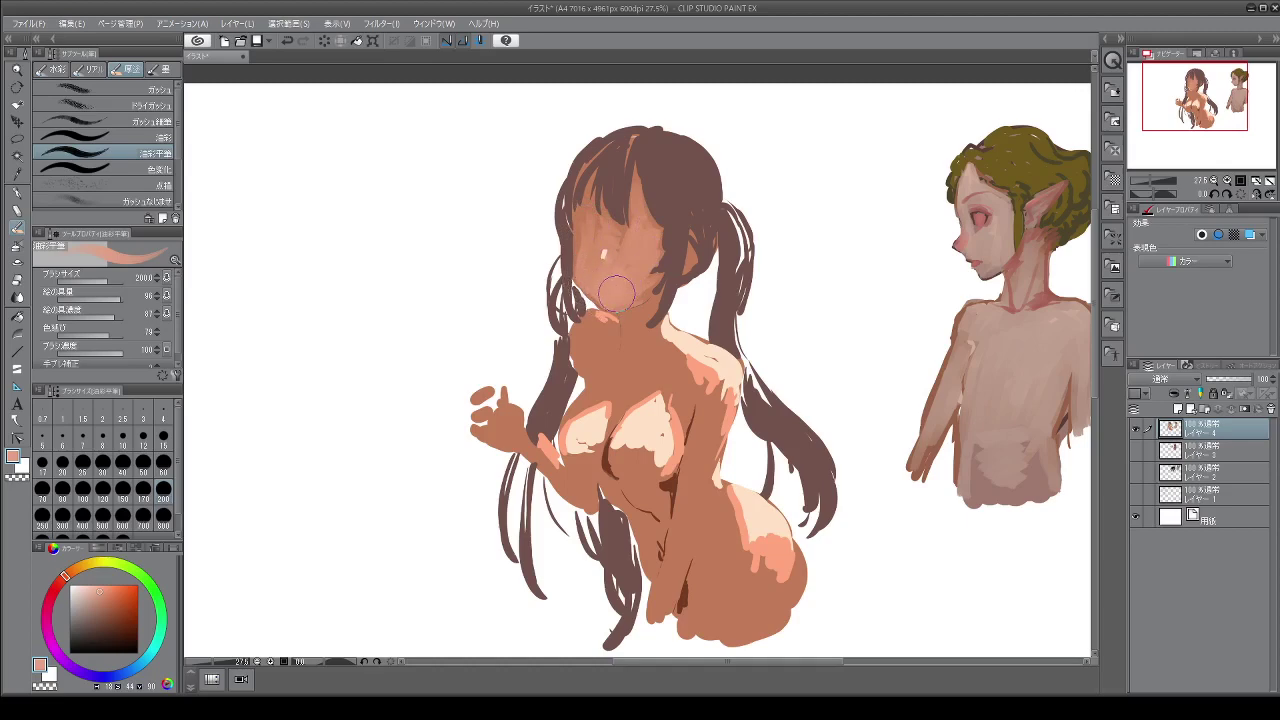
# Add saturated red blush across both cheeks
pyautogui.click(120, 590)
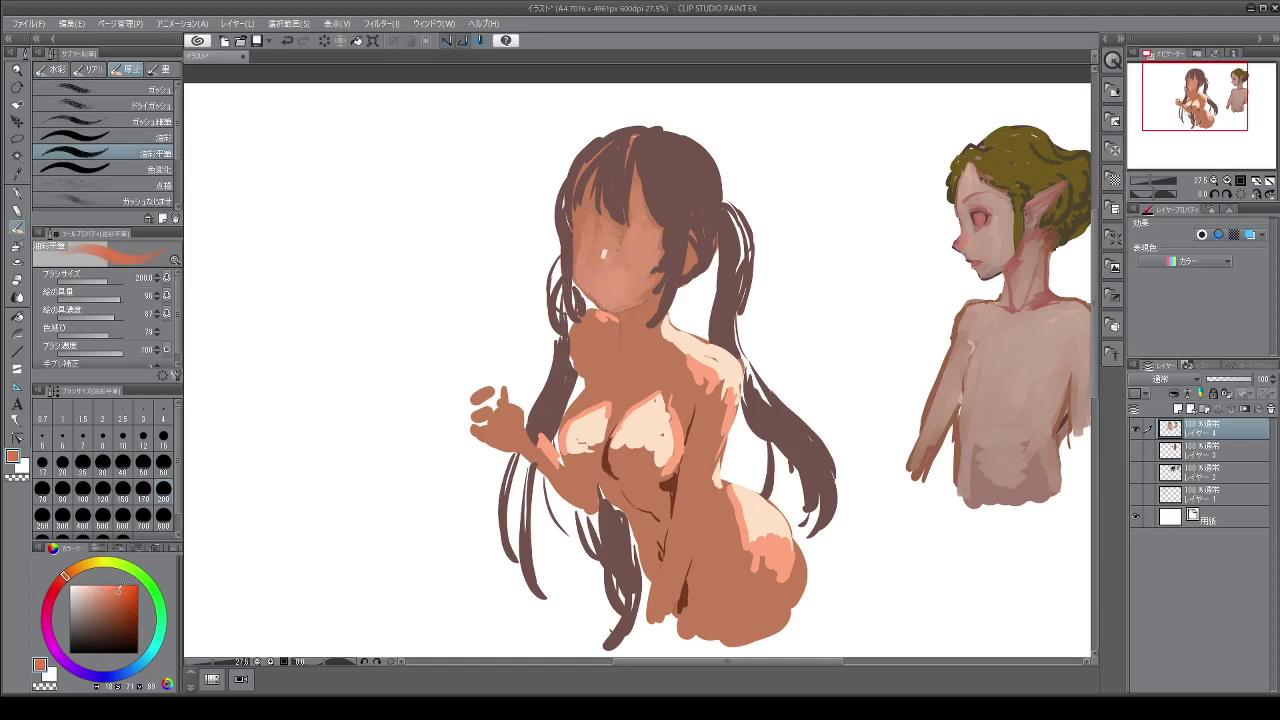
pyautogui.click(59, 582)
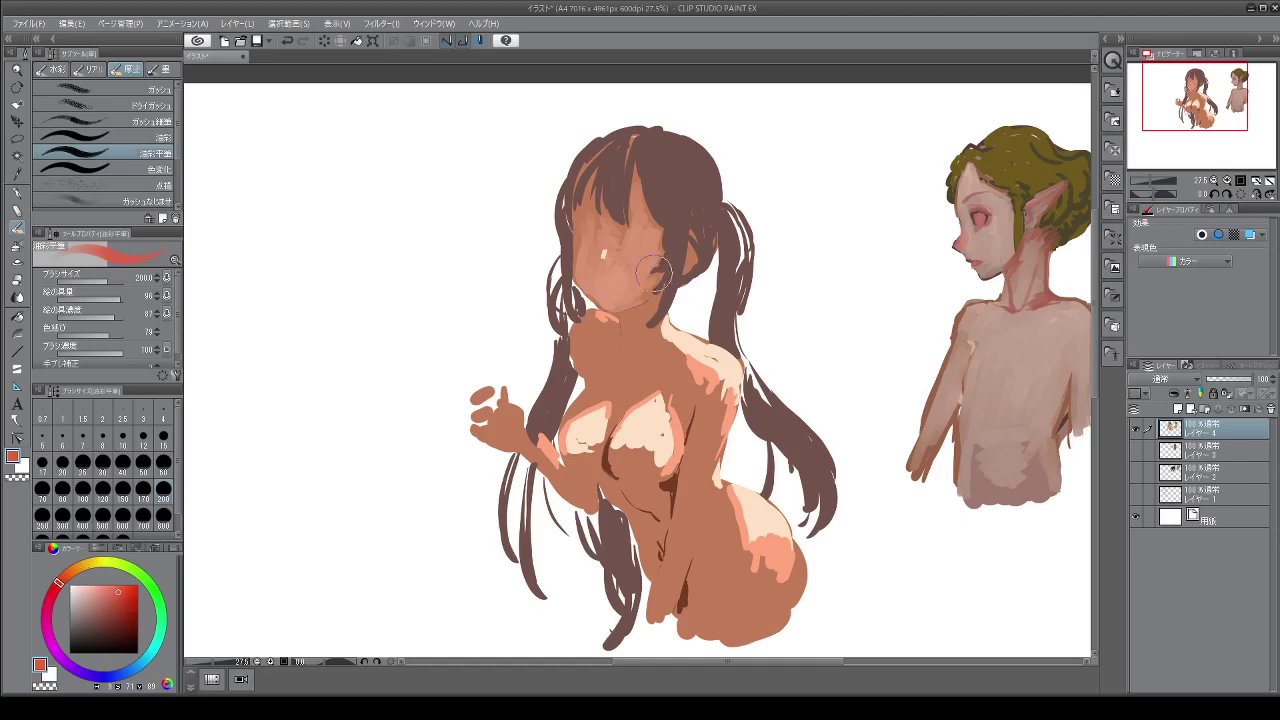
pyautogui.moveTo(634, 260)
pyautogui.mouseDown()
pyautogui.moveTo(648, 258)
pyautogui.moveTo(592, 256)
pyautogui.moveTo(608, 214)
pyautogui.moveTo(574, 240)
pyautogui.moveTo(585, 252)
pyautogui.moveTo(566, 250)
pyautogui.moveTo(650, 258)
pyautogui.moveTo(660, 240)
pyautogui.mouseUp()
# Paint the eyes, eyebrows, mouth and darker bang strands in dark reddish brown at brush size 60
pyautogui.click(110, 634)
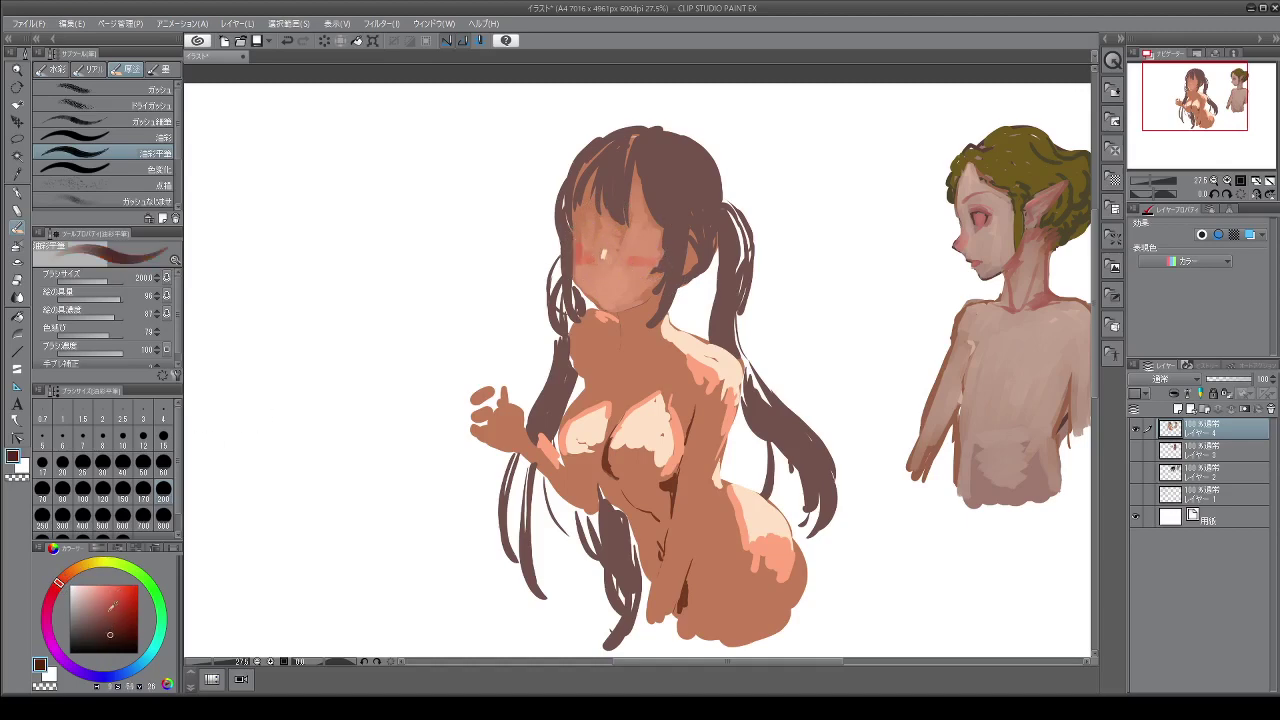
pyautogui.click(164, 463)
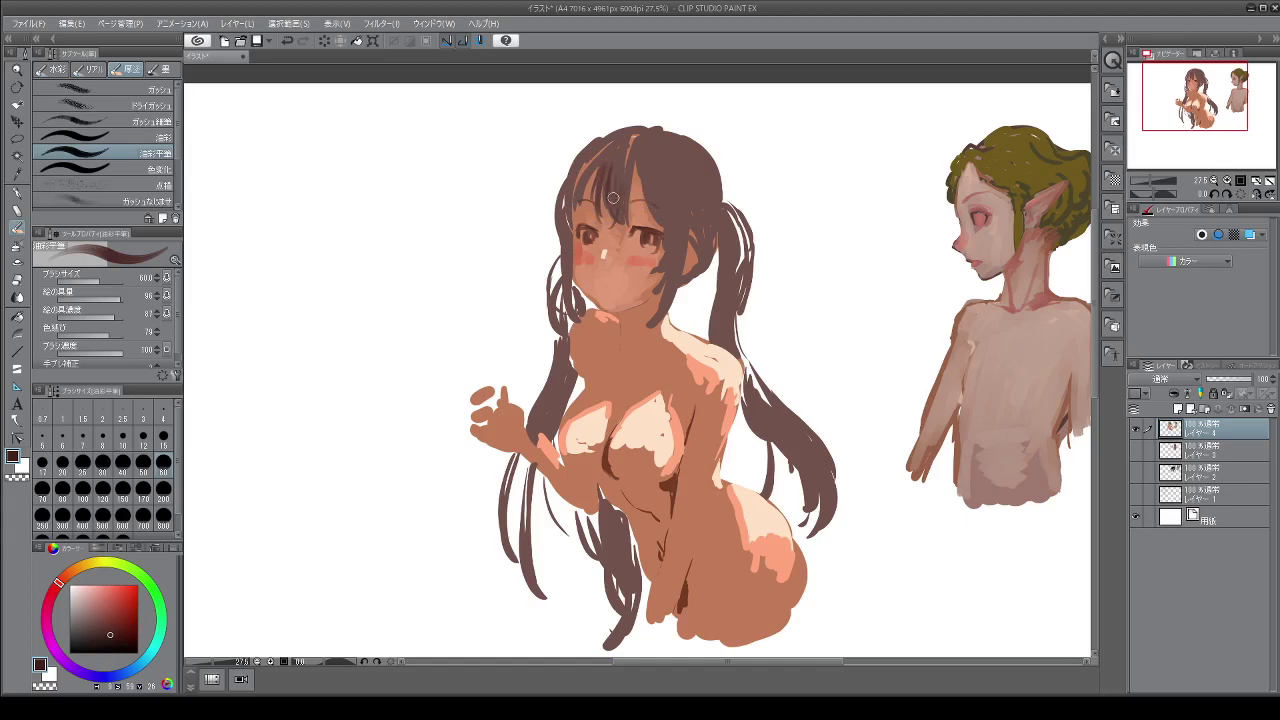
pyautogui.moveTo(613, 197); pyautogui.dragTo(616, 228)
pyautogui.moveTo(640, 165); pyautogui.dragTo(642, 218)
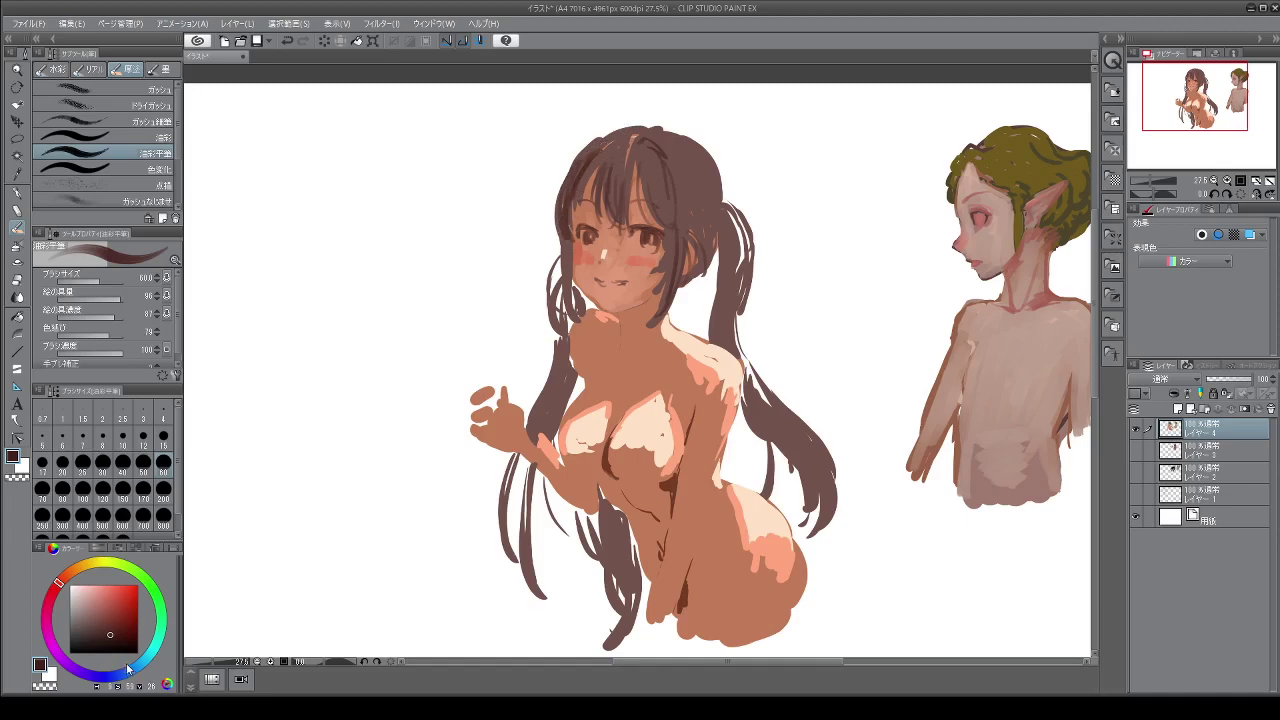
# Paint a bright blue bikini top with a shoulder strap and a ruffled bottom around the hips using the カブラペン pen
pyautogui.click(127, 668)
pyautogui.click(137, 600)
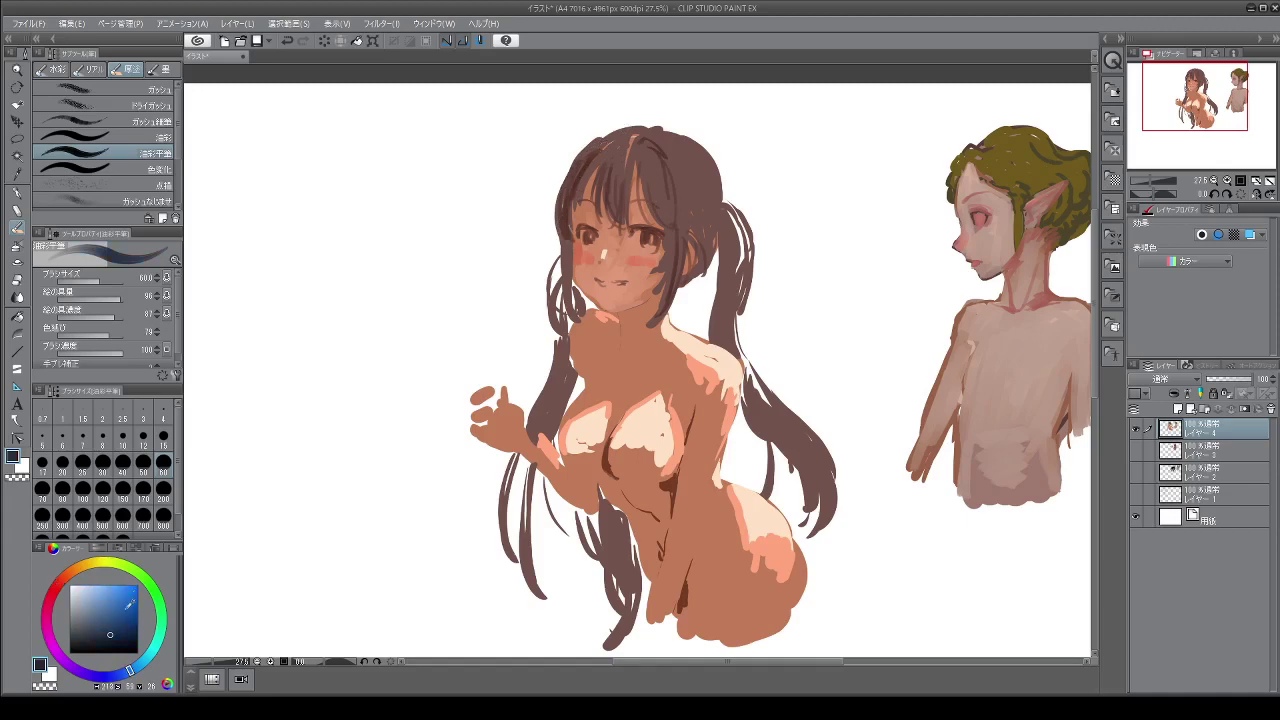
pyautogui.click(18, 193)
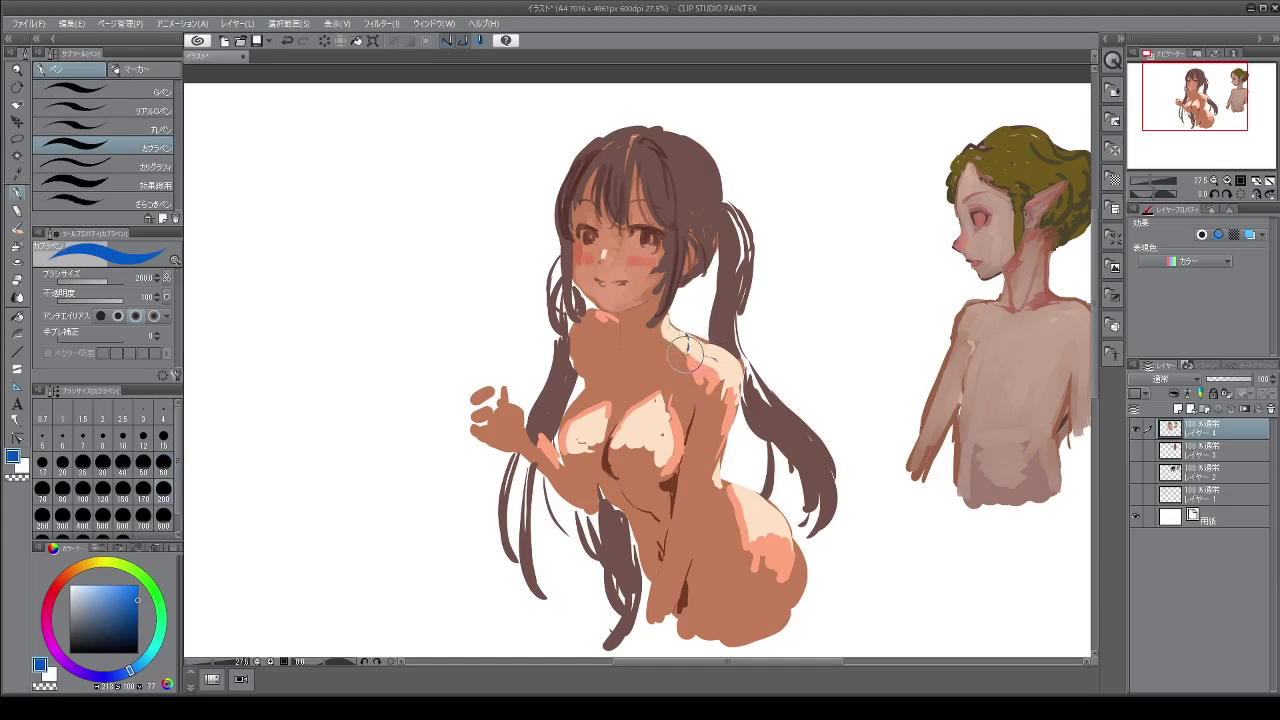
pyautogui.moveTo(688, 342); pyautogui.dragTo(673, 412)
pyautogui.moveTo(672, 428)
pyautogui.mouseDown()
pyautogui.moveTo(680, 460)
pyautogui.moveTo(562, 458)
pyautogui.moveTo(578, 460)
pyautogui.mouseUp()
pyautogui.moveTo(560, 410)
pyautogui.mouseDown()
pyautogui.moveTo(568, 447)
pyautogui.moveTo(590, 460)
pyautogui.moveTo(636, 464)
pyautogui.moveTo(615, 457)
pyautogui.moveTo(640, 448)
pyautogui.moveTo(618, 474)
pyautogui.moveTo(653, 480)
pyautogui.moveTo(622, 452)
pyautogui.moveTo(650, 455)
pyautogui.moveTo(665, 434)
pyautogui.moveTo(671, 467)
pyautogui.moveTo(645, 474)
pyautogui.moveTo(661, 467)
pyautogui.moveTo(663, 434)
pyautogui.moveTo(651, 452)
pyautogui.moveTo(643, 422)
pyautogui.moveTo(660, 413)
pyautogui.moveTo(626, 470)
pyautogui.moveTo(606, 464)
pyautogui.moveTo(661, 472)
pyautogui.moveTo(586, 474)
pyautogui.moveTo(573, 460)
pyautogui.moveTo(616, 467)
pyautogui.moveTo(640, 432)
pyautogui.mouseUp()
pyautogui.moveTo(718, 592)
pyautogui.mouseDown()
pyautogui.moveTo(702, 600)
pyautogui.moveTo(712, 590)
pyautogui.mouseUp()
pyautogui.moveTo(786, 540)
pyautogui.mouseDown()
pyautogui.moveTo(743, 586)
pyautogui.moveTo(699, 597)
pyautogui.moveTo(642, 571)
pyautogui.moveTo(644, 585)
pyautogui.moveTo(732, 608)
pyautogui.moveTo(764, 600)
pyautogui.moveTo(799, 551)
pyautogui.moveTo(793, 539)
pyautogui.moveTo(808, 540)
pyautogui.moveTo(757, 598)
pyautogui.mouseUp()
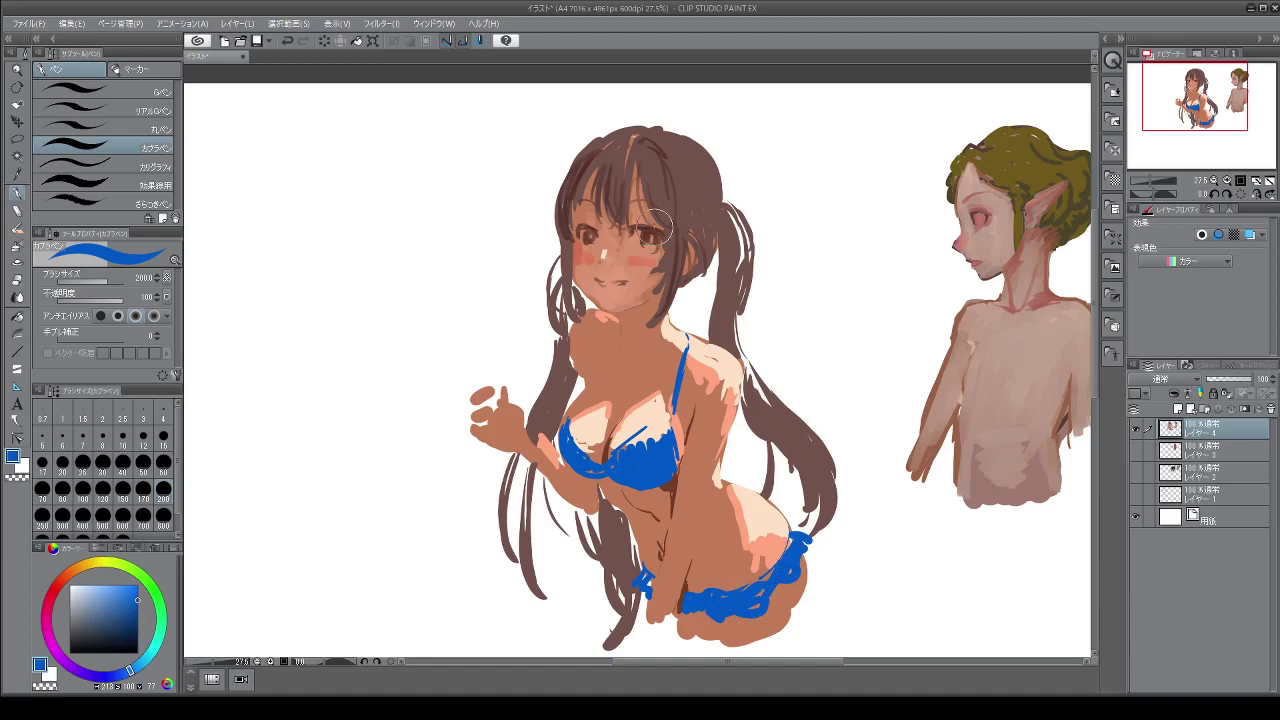
# Airbrush pale skin highlights onto the third figure's face, chest, shoulder and hip using the soft 柔らか airbrush at size 200
pyautogui.moveTo(67, 583)
pyautogui.mouseDown()
pyautogui.moveTo(90, 570)
pyautogui.moveTo(70, 572)
pyautogui.mouseUp()
pyautogui.click(98, 585)
pyautogui.click(86, 597)
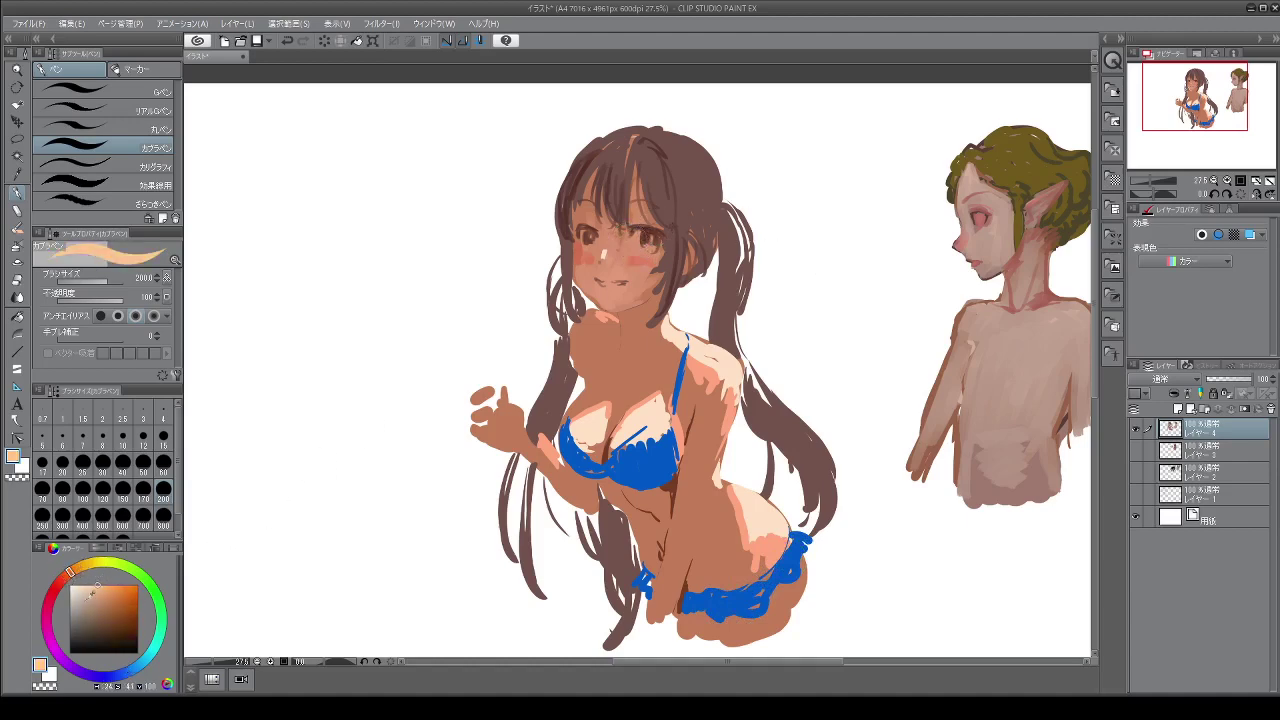
pyautogui.click(17, 248)
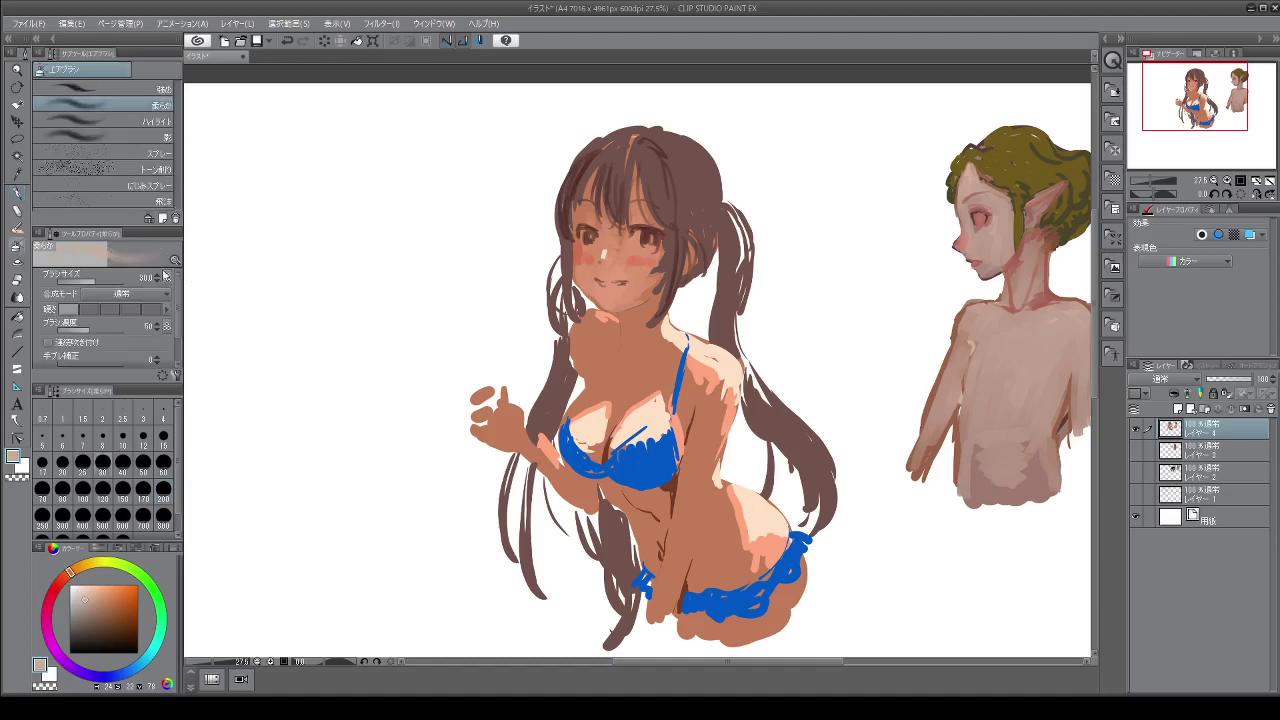
pyautogui.click(162, 487)
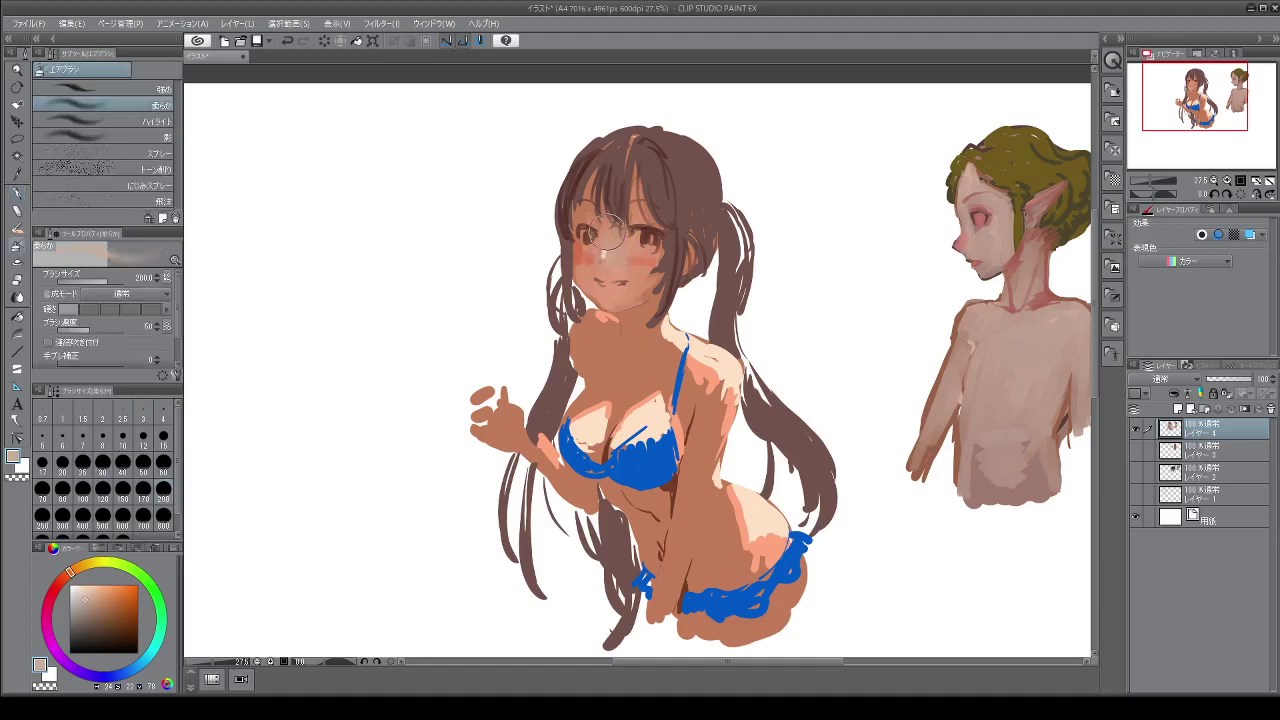
pyautogui.click(88, 586)
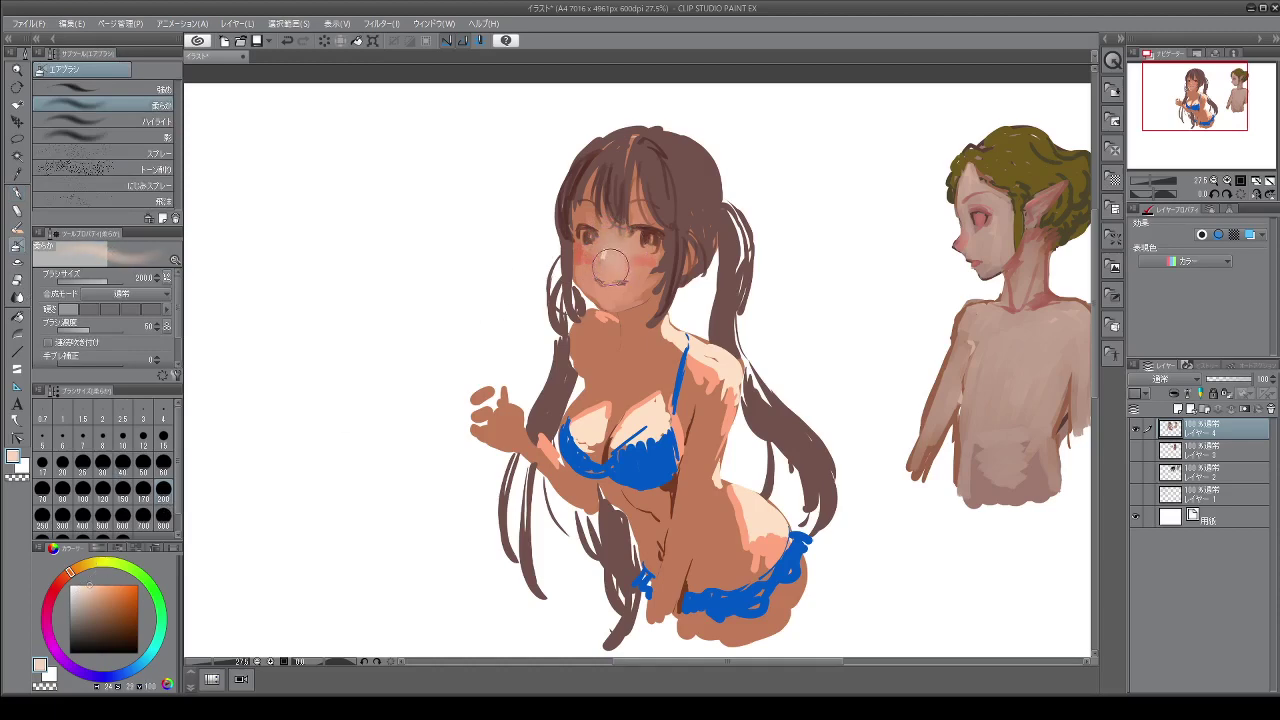
pyautogui.moveTo(611, 265)
pyautogui.mouseDown()
pyautogui.moveTo(612, 232)
pyautogui.moveTo(595, 273)
pyautogui.moveTo(611, 281)
pyautogui.moveTo(652, 262)
pyautogui.moveTo(640, 295)
pyautogui.moveTo(630, 261)
pyautogui.moveTo(648, 327)
pyautogui.mouseUp()
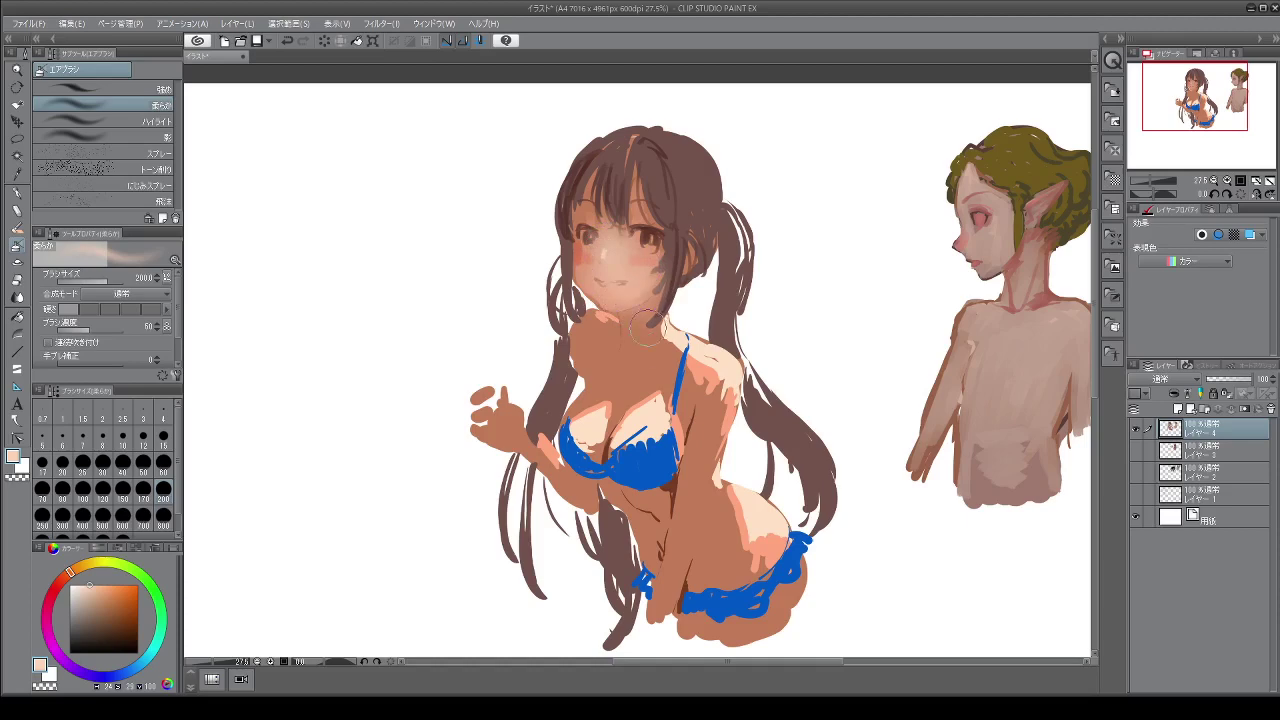
pyautogui.moveTo(659, 384)
pyautogui.mouseDown()
pyautogui.moveTo(628, 436)
pyautogui.moveTo(650, 415)
pyautogui.moveTo(633, 411)
pyautogui.moveTo(653, 411)
pyautogui.moveTo(588, 423)
pyautogui.moveTo(602, 462)
pyautogui.mouseUp()
pyautogui.moveTo(688, 350)
pyautogui.mouseDown()
pyautogui.moveTo(718, 382)
pyautogui.moveTo(718, 408)
pyautogui.mouseUp()
pyautogui.moveTo(752, 528)
pyautogui.mouseDown()
pyautogui.moveTo(755, 571)
pyautogui.moveTo(768, 522)
pyautogui.mouseUp()
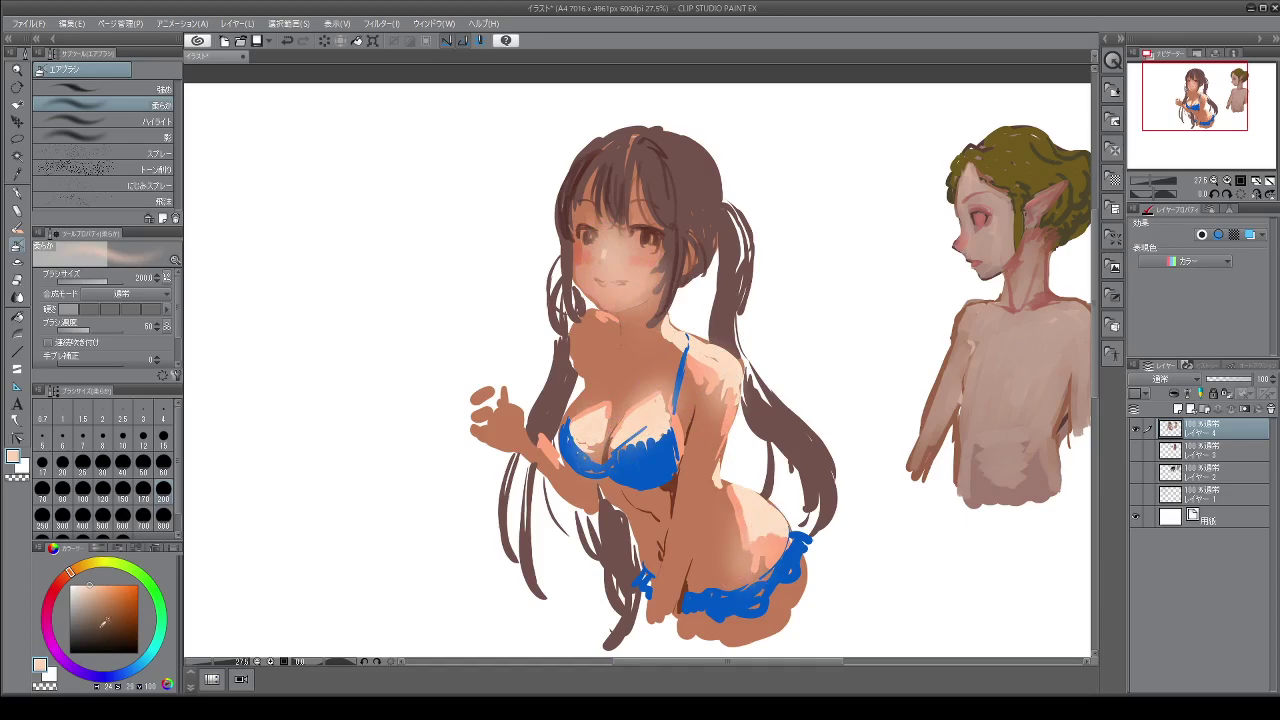
# Paint a pale grey-white ruffled trim along the upper edge of the bikini top using the カブラペン pen
pyautogui.click(84, 603)
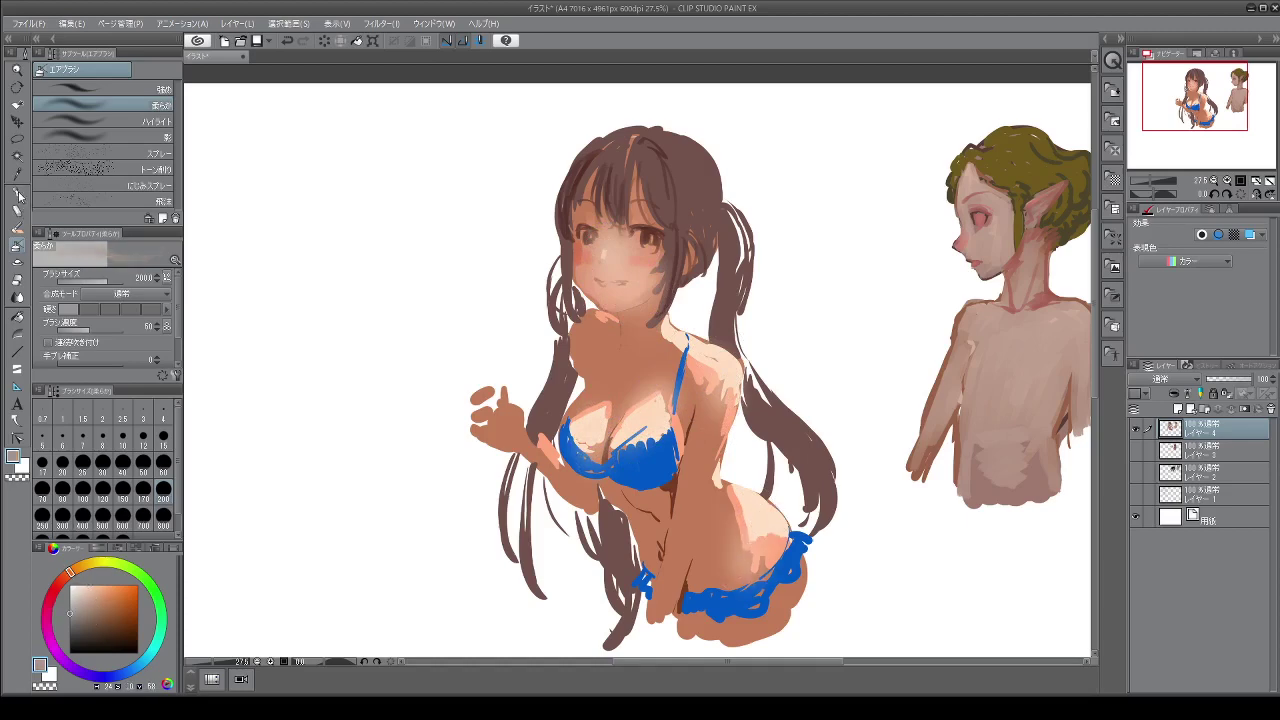
pyautogui.click(18, 196)
pyautogui.click(66, 593)
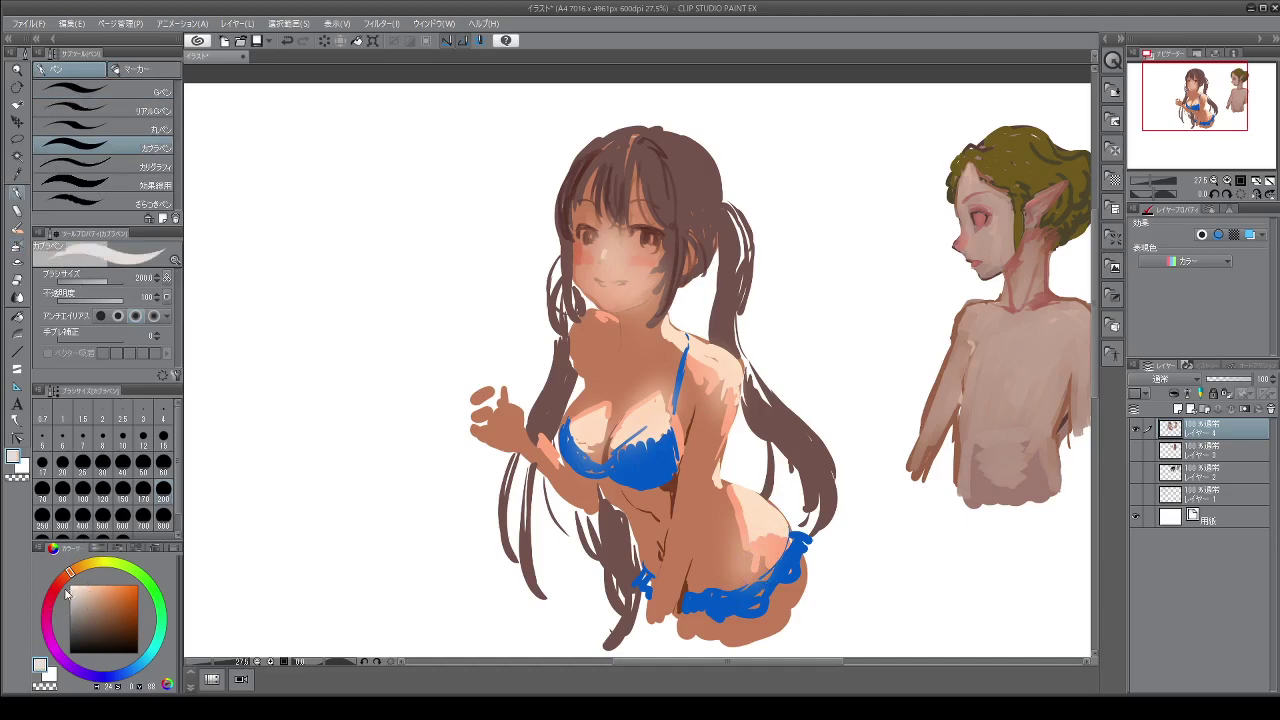
pyautogui.moveTo(660, 400)
pyautogui.mouseDown()
pyautogui.moveTo(628, 440)
pyautogui.moveTo(631, 404)
pyautogui.moveTo(561, 412)
pyautogui.moveTo(573, 427)
pyautogui.moveTo(574, 409)
pyautogui.moveTo(570, 434)
pyautogui.moveTo(620, 445)
pyautogui.mouseUp()
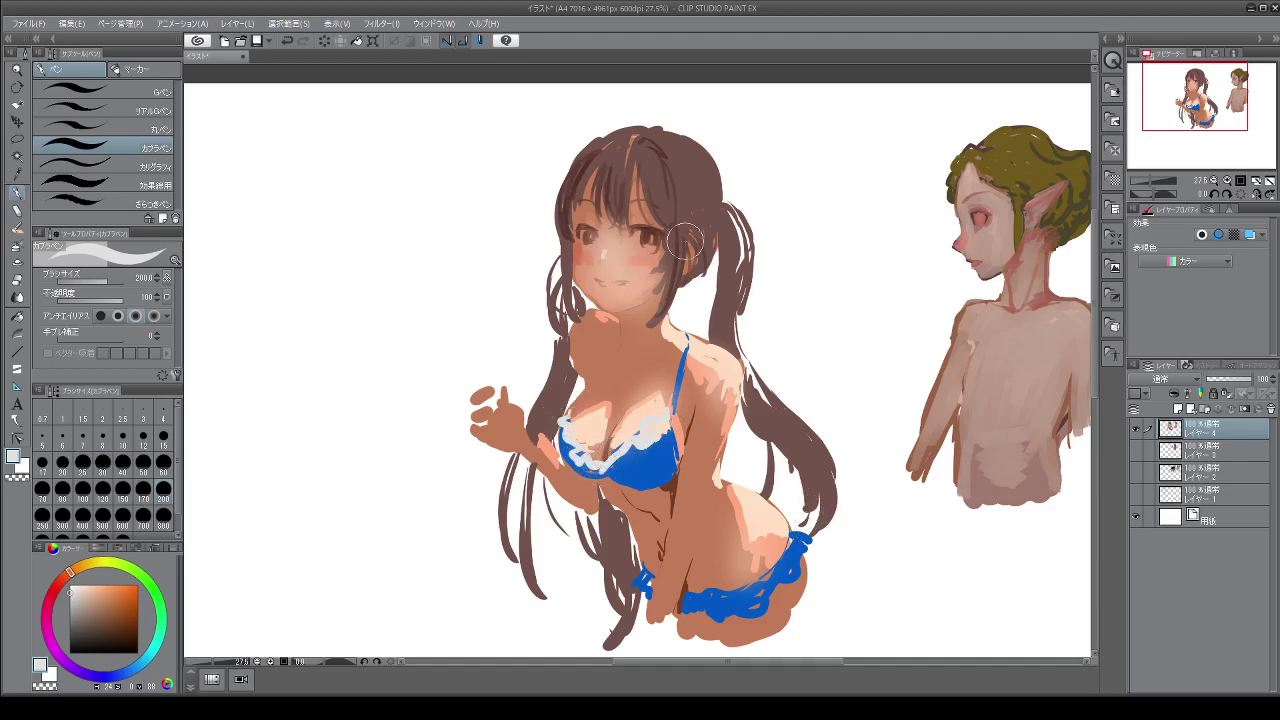
# Paint a muted blue-violet strap from the neck to the bikini top and a small tied bow behind the neck
pyautogui.click(110, 673)
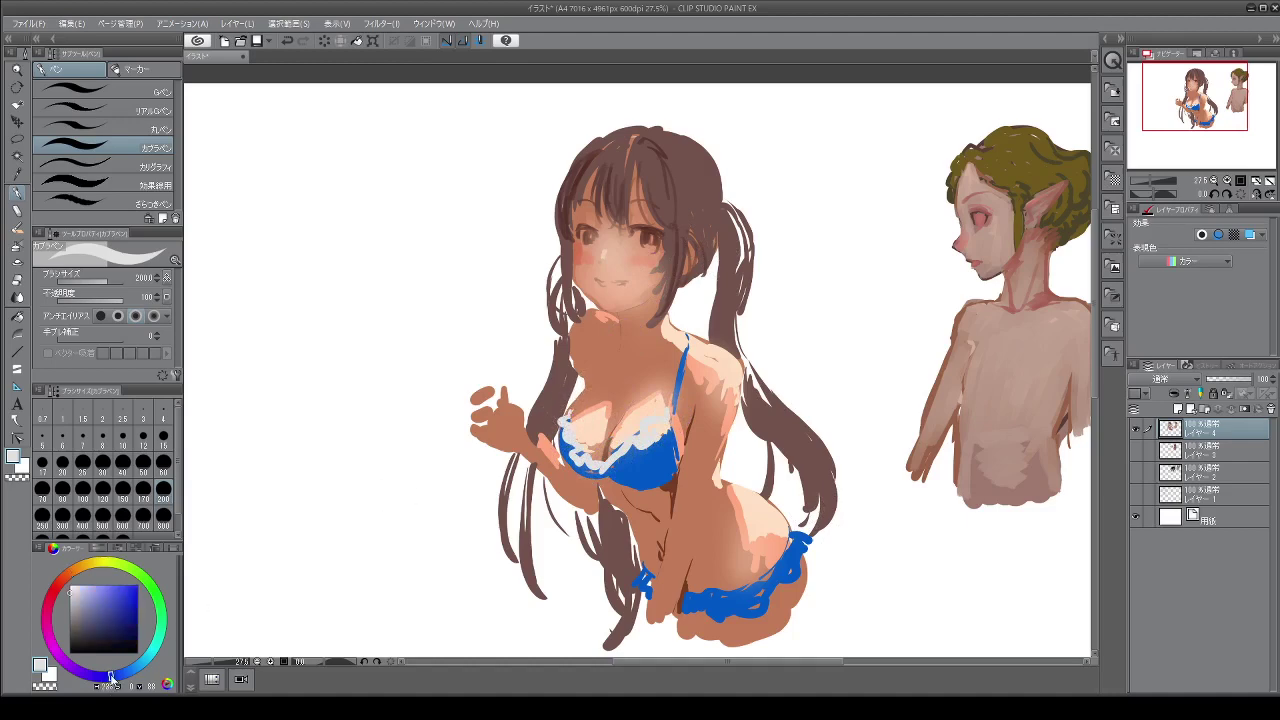
pyautogui.click(130, 594)
pyautogui.click(99, 608)
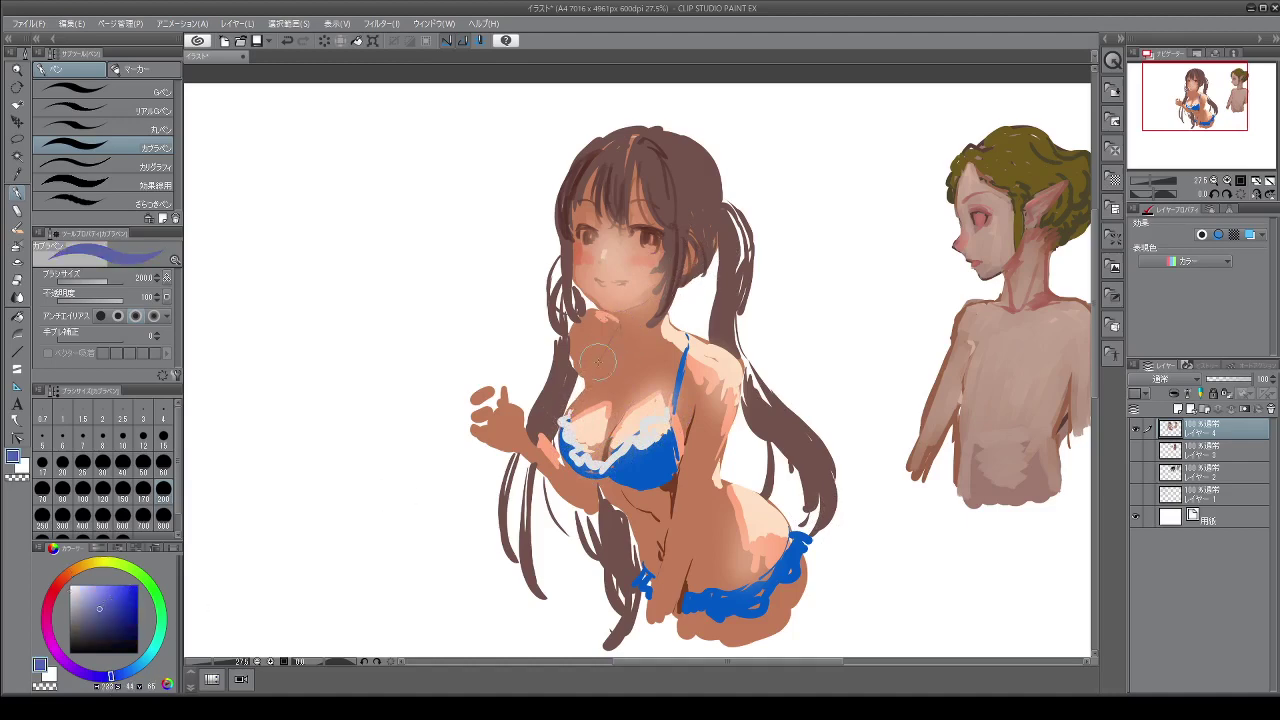
pyautogui.moveTo(620, 322); pyautogui.dragTo(586, 396)
pyautogui.moveTo(620, 324); pyautogui.dragTo(584, 392)
pyautogui.moveTo(692, 318); pyautogui.dragTo(687, 360)
pyautogui.moveTo(694, 300)
pyautogui.mouseDown()
pyautogui.moveTo(705, 324)
pyautogui.moveTo(682, 326)
pyautogui.mouseUp()
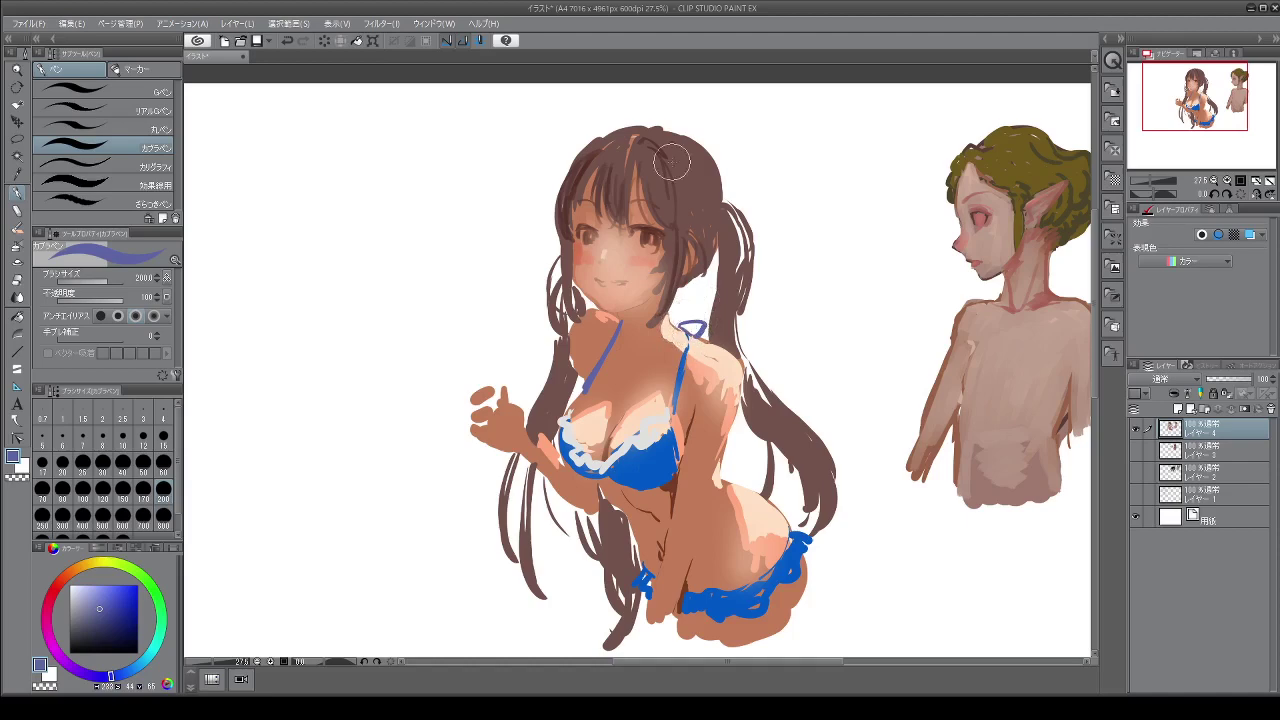
# Colour the irises of both eyes red and add greyish shading to the eyes
pyautogui.click(55, 585)
pyautogui.click(114, 600)
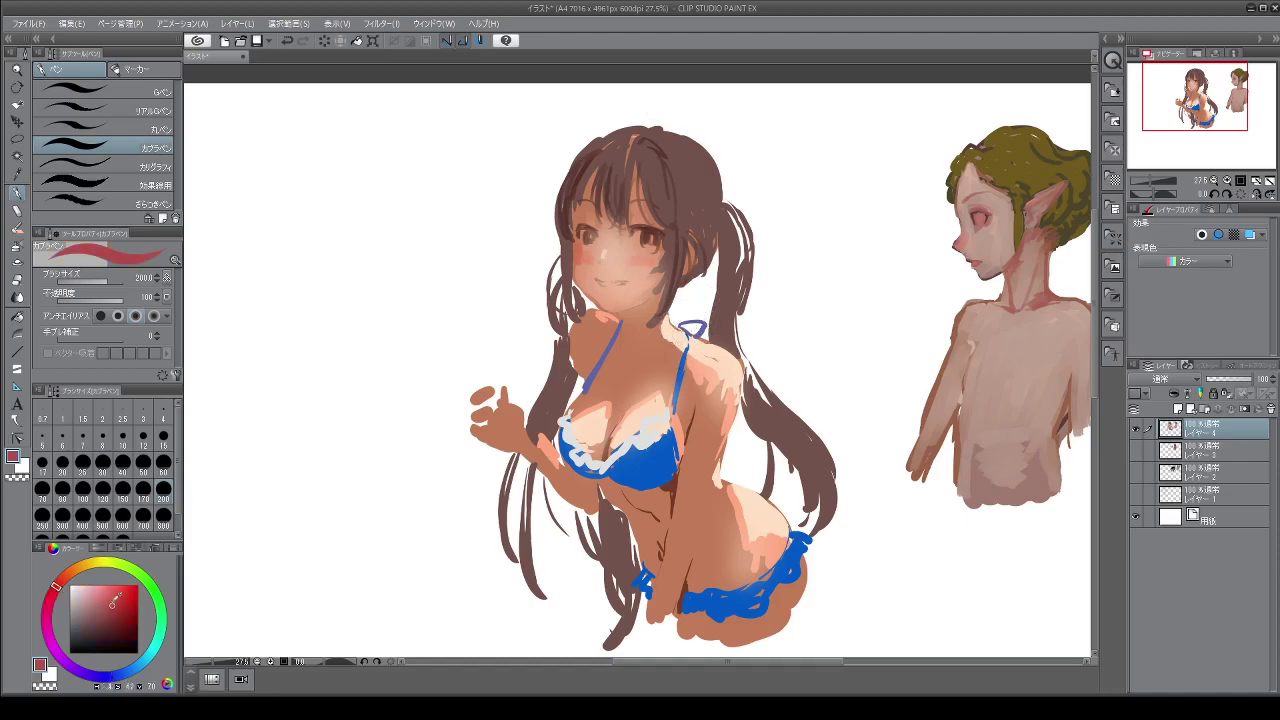
pyautogui.moveTo(646, 238); pyautogui.dragTo(596, 250)
pyautogui.click(75, 612)
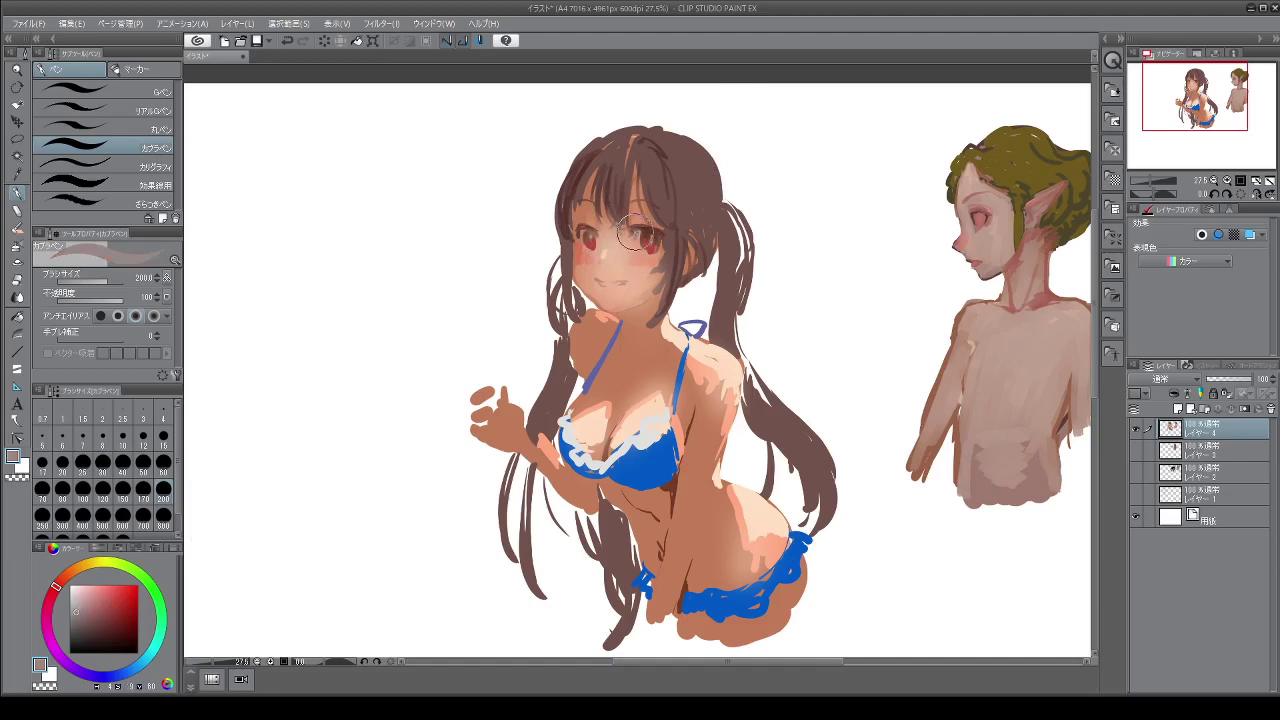
pyautogui.moveTo(658, 232); pyautogui.dragTo(666, 250)
# Write "AI." in grey on the blank canvas beside the long-haired figure
pyautogui.moveTo(778, 338)
pyautogui.mouseDown()
pyautogui.moveTo(806, 334)
pyautogui.moveTo(804, 316)
pyautogui.mouseUp()
pyautogui.moveTo(812, 296)
pyautogui.mouseDown()
pyautogui.moveTo(818, 334)
pyautogui.moveTo(838, 330)
pyautogui.mouseUp()
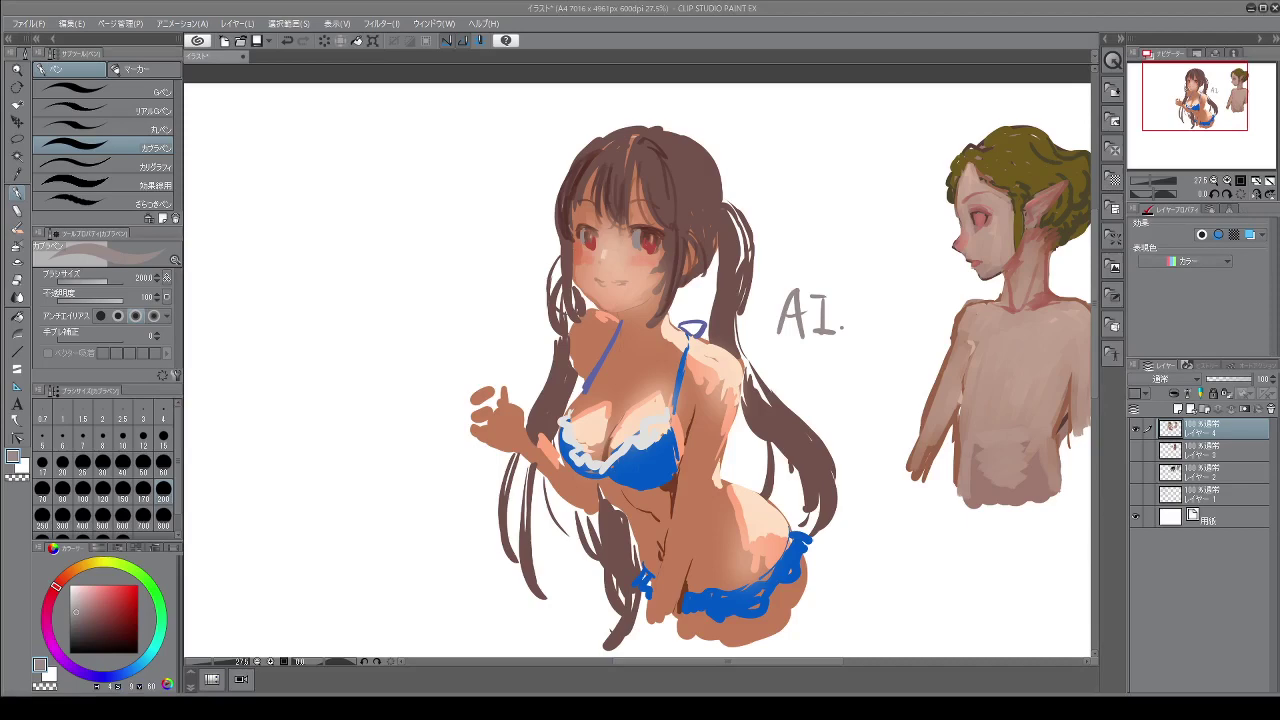
# Define the jaw and chin edge of the long-haired figure with muted reddish-brown strokes
pyautogui.click(91, 617)
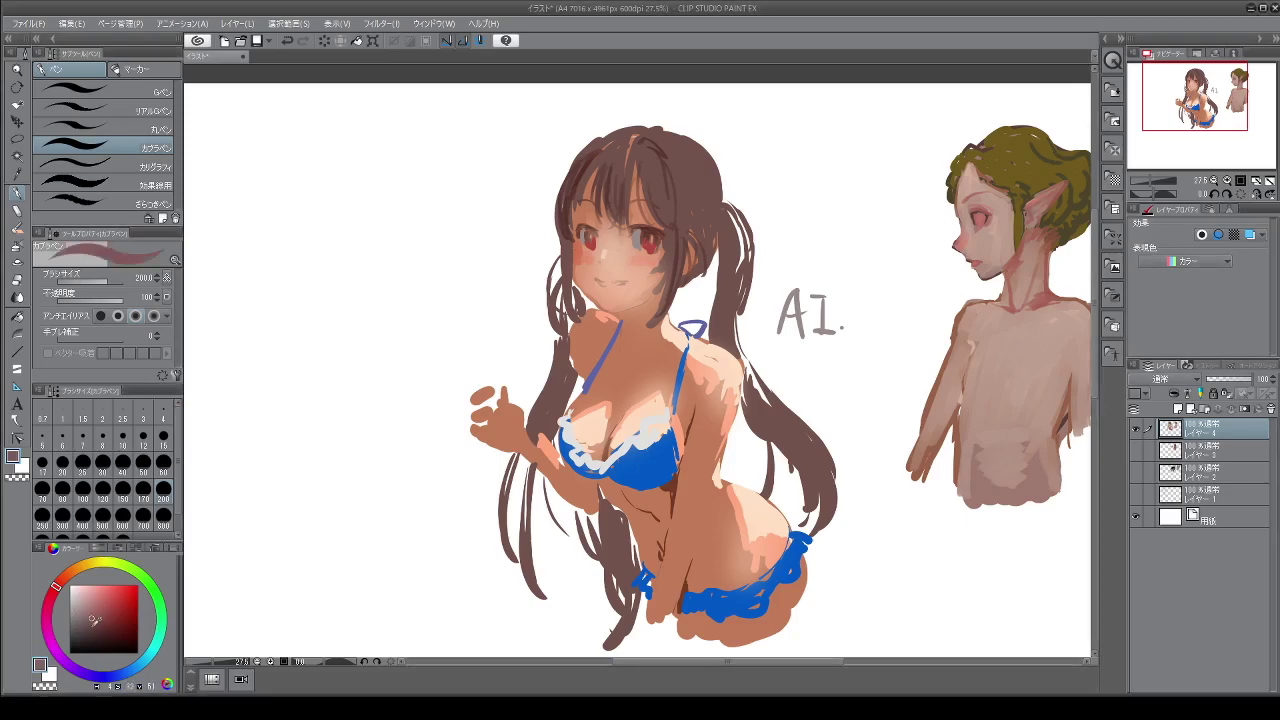
pyautogui.moveTo(605, 308)
pyautogui.mouseDown()
pyautogui.moveTo(640, 300)
pyautogui.moveTo(621, 318)
pyautogui.moveTo(660, 300)
pyautogui.moveTo(663, 262)
pyautogui.mouseUp()
pyautogui.moveTo(690, 660)
pyautogui.mouseDown()
pyautogui.moveTo(799, 664)
pyautogui.moveTo(703, 670)
pyautogui.moveTo(689, 648)
pyautogui.mouseUp()
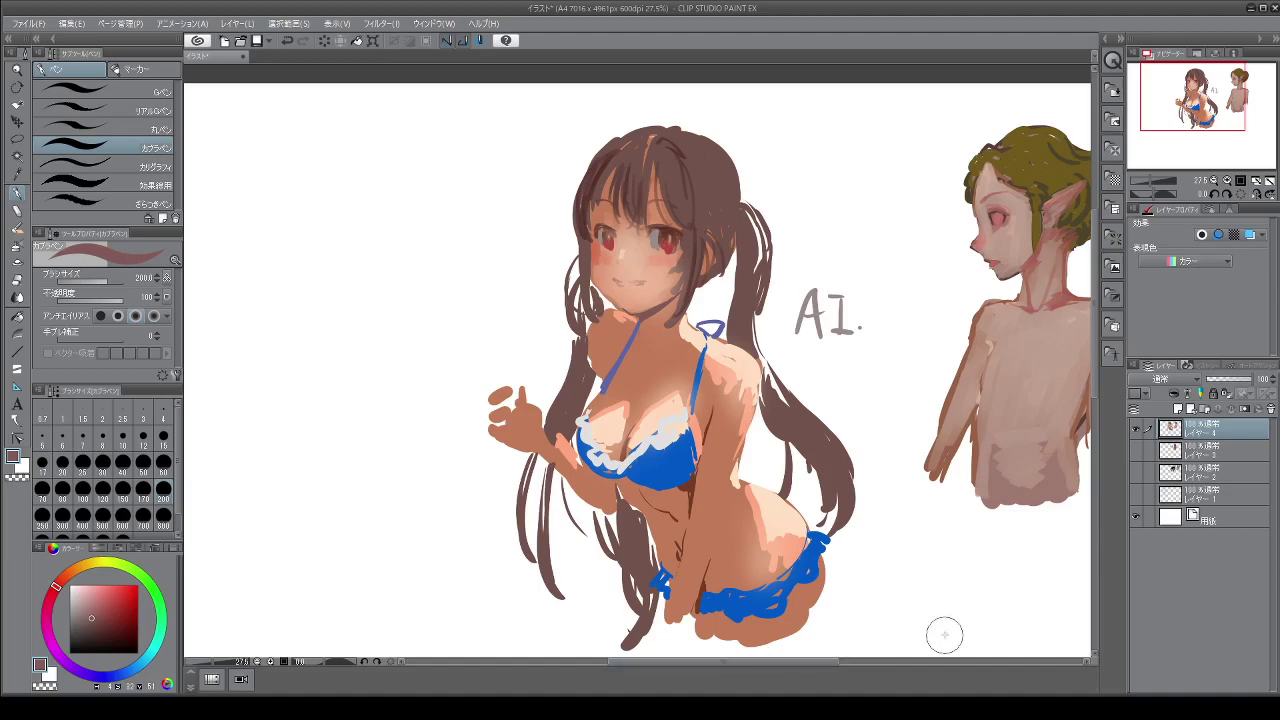
# Hide the finished figures' layer レイヤー 4 and add a new raster layer above it
pyautogui.click(1135, 430)
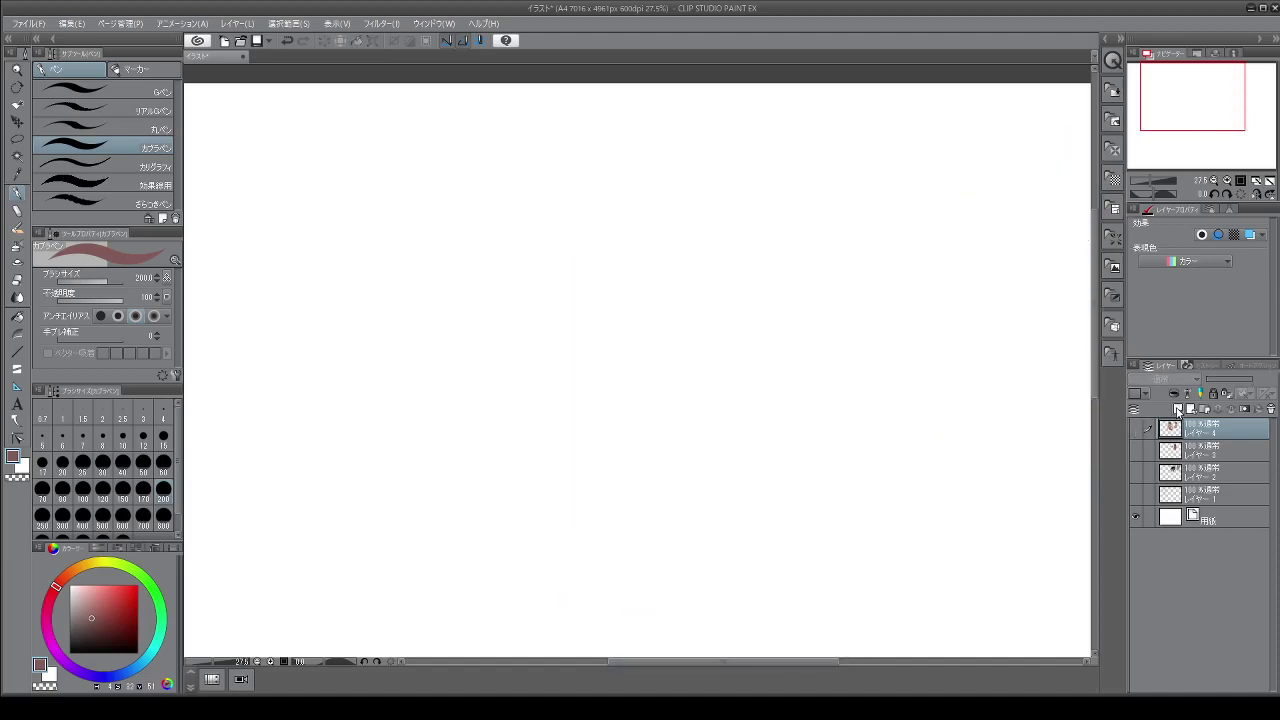
pyautogui.click(1178, 410)
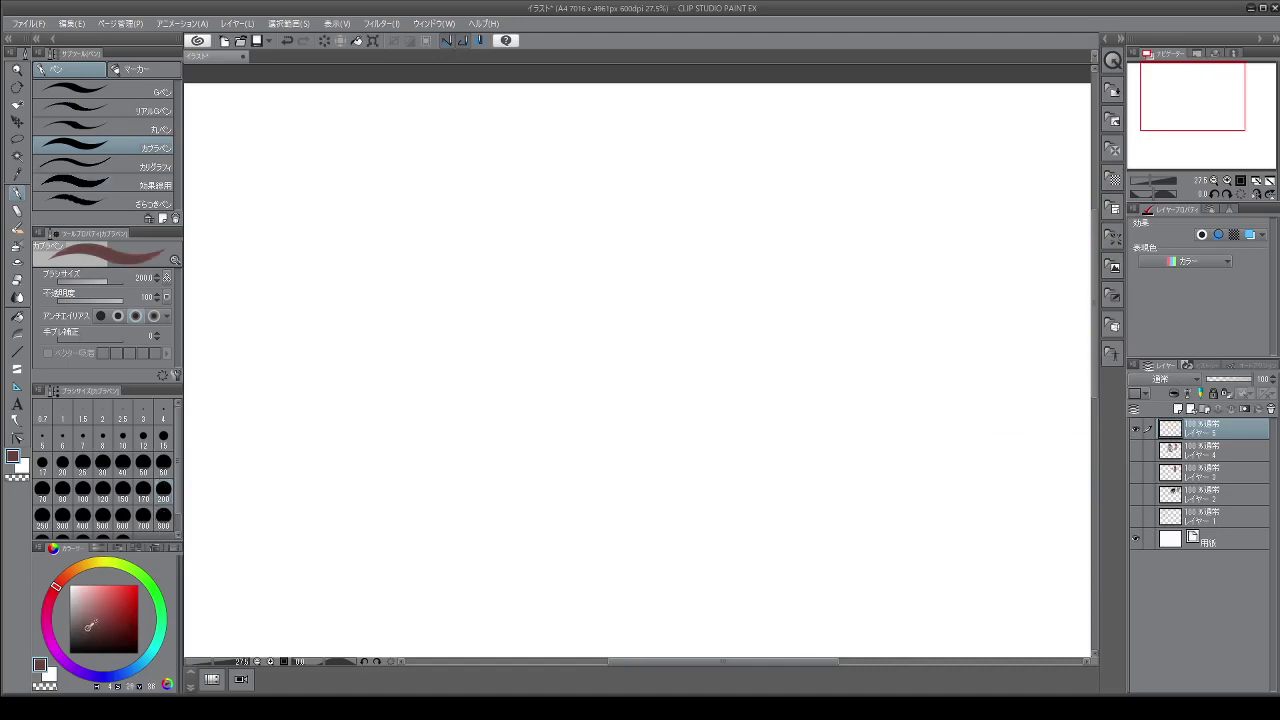
# Rough in the rounded outline of a new head with loose black カブラペン strokes at size 60
pyautogui.click(163, 462)
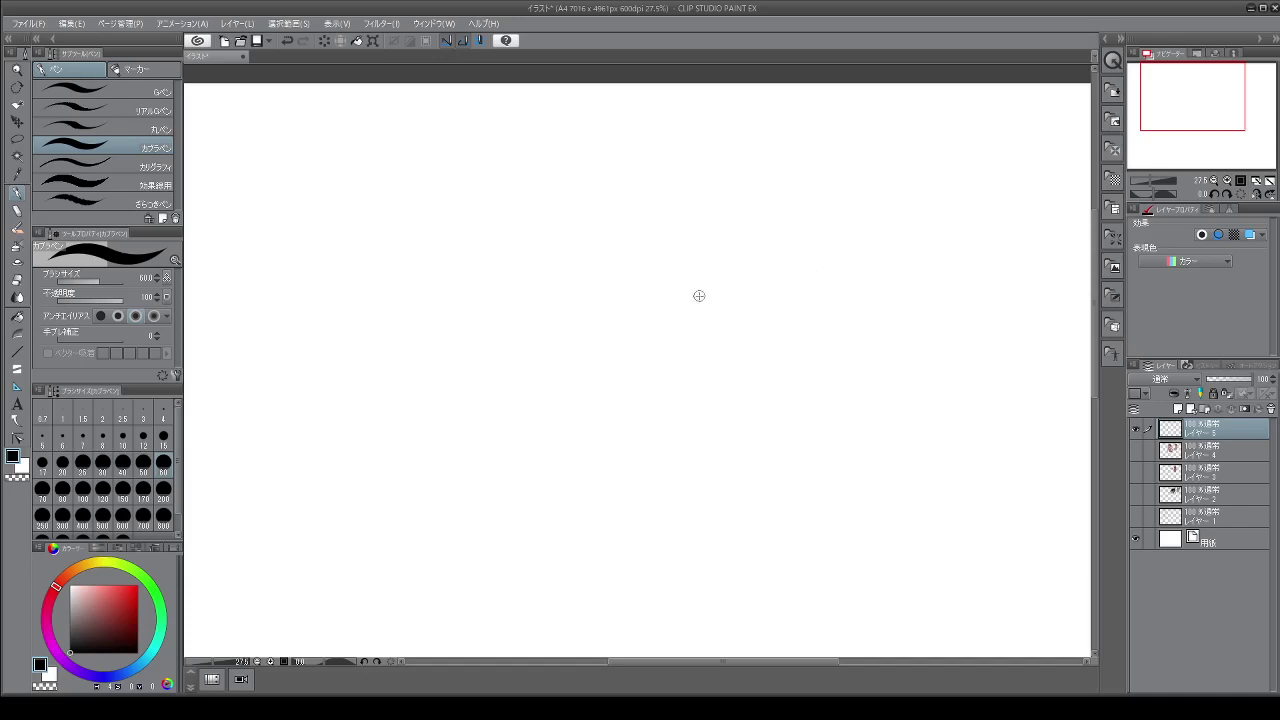
pyautogui.scroll(-1, 699, 296)
pyautogui.scroll(2, 703, 286)
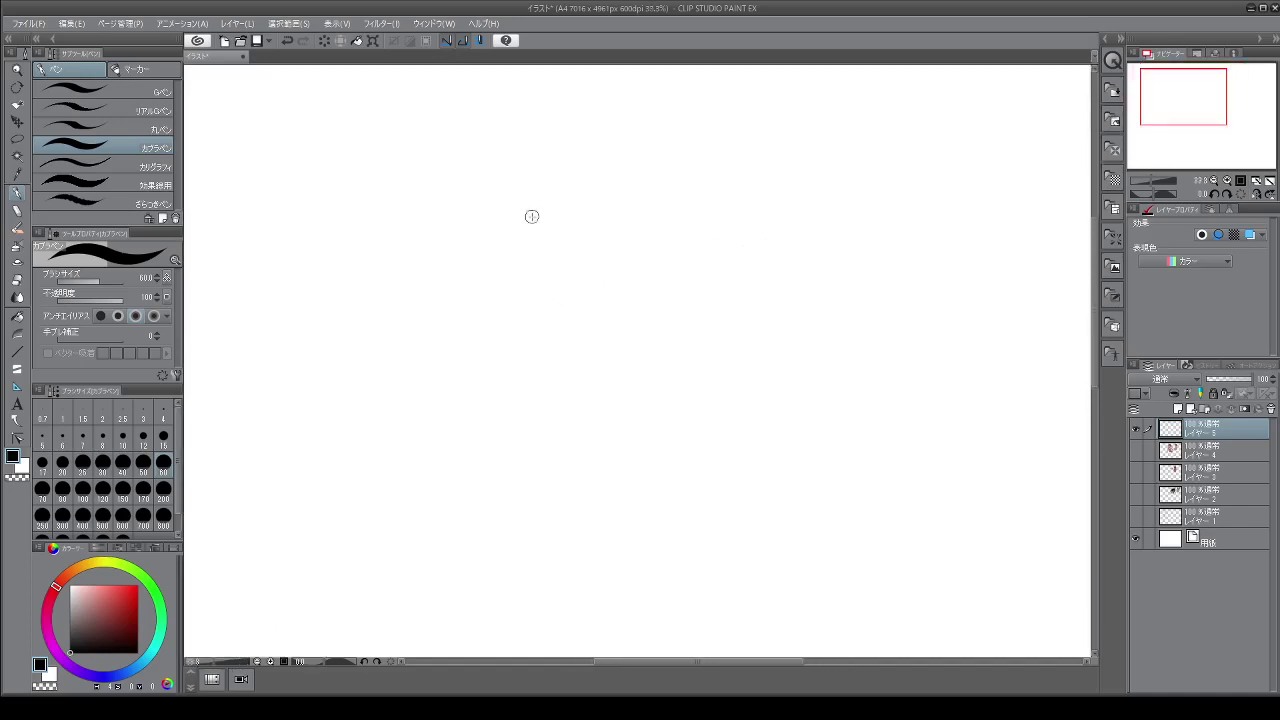
pyautogui.moveTo(460, 215)
pyautogui.mouseDown()
pyautogui.moveTo(490, 150)
pyautogui.moveTo(618, 218)
pyautogui.mouseUp()
pyautogui.moveTo(453, 336); pyautogui.dragTo(510, 378)
pyautogui.moveTo(441, 191)
pyautogui.mouseDown()
pyautogui.moveTo(620, 188)
pyautogui.moveTo(629, 334)
pyautogui.mouseUp()
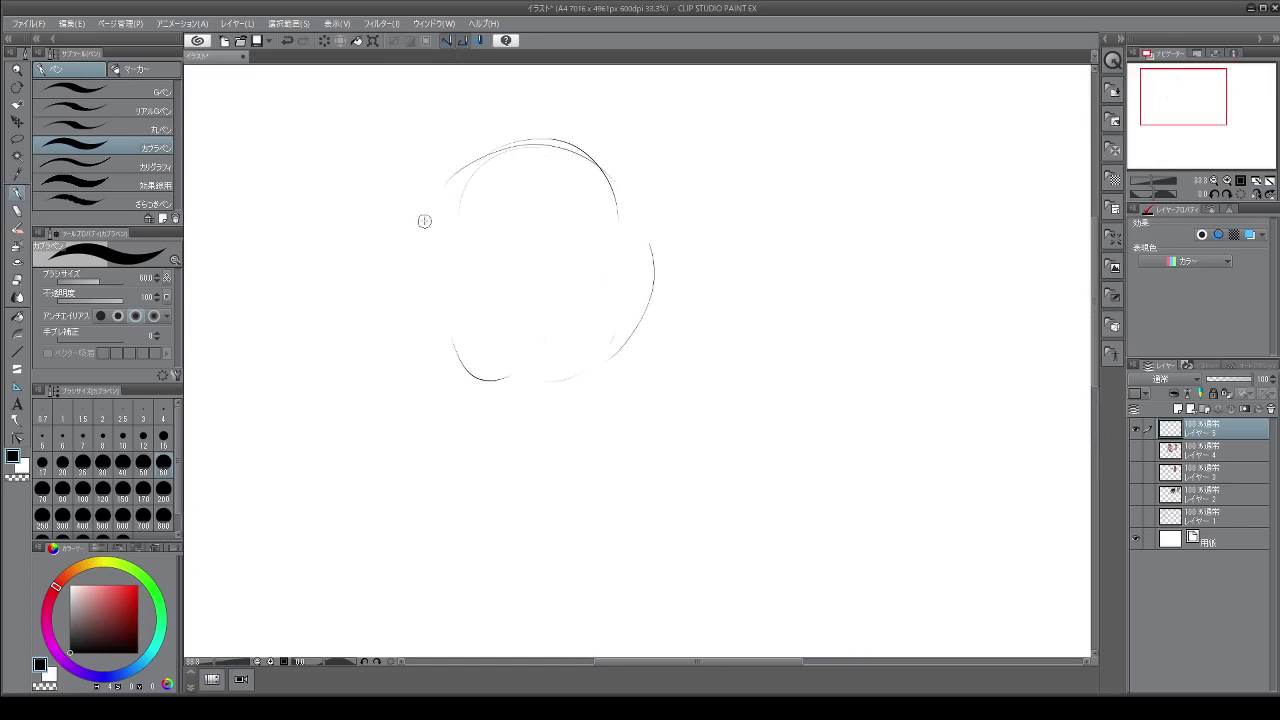
pyautogui.moveTo(423, 225); pyautogui.dragTo(478, 358)
# Sketch the bangs, the hair along the side of the face and the jawline down to a pointed chin
pyautogui.moveTo(451, 177)
pyautogui.mouseDown()
pyautogui.moveTo(622, 225)
pyautogui.moveTo(625, 272)
pyautogui.mouseUp()
pyautogui.moveTo(529, 190)
pyautogui.mouseDown()
pyautogui.moveTo(538, 276)
pyautogui.moveTo(600, 273)
pyautogui.moveTo(560, 243)
pyautogui.mouseUp()
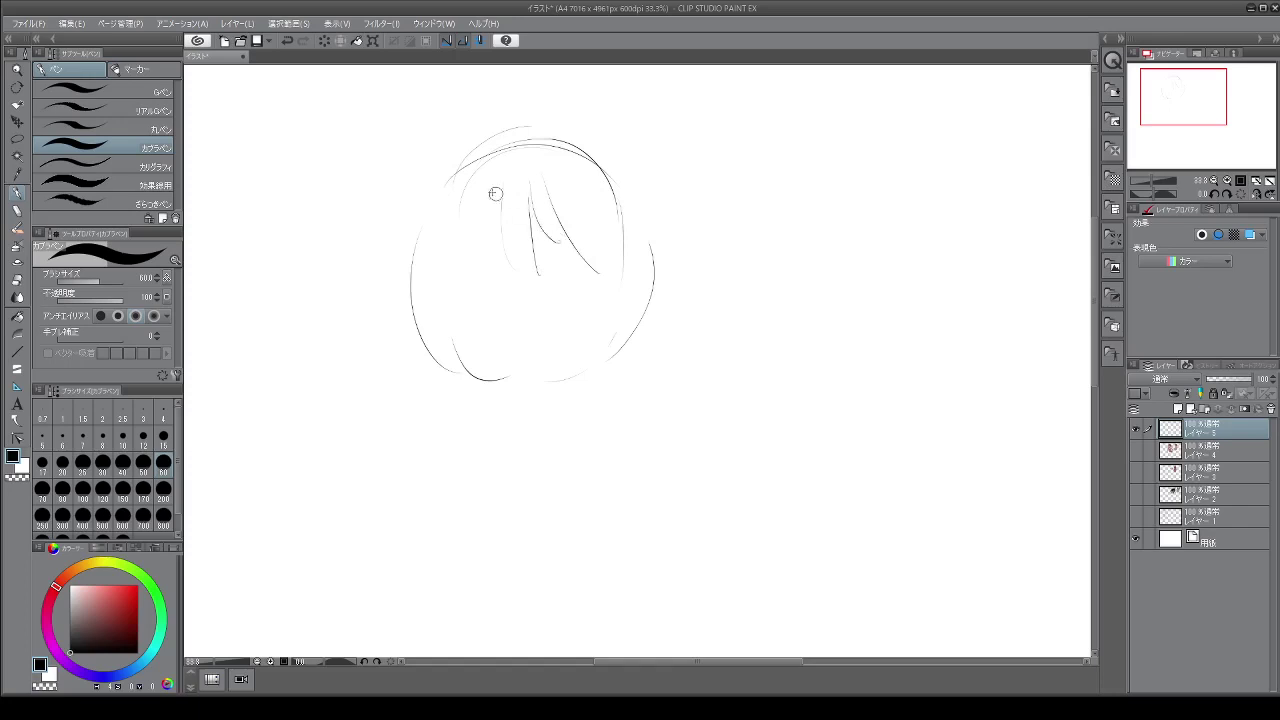
pyautogui.moveTo(456, 198)
pyautogui.mouseDown()
pyautogui.moveTo(447, 247)
pyautogui.moveTo(428, 197)
pyautogui.moveTo(424, 262)
pyautogui.mouseUp()
pyautogui.moveTo(504, 176)
pyautogui.mouseDown()
pyautogui.moveTo(523, 206)
pyautogui.moveTo(622, 262)
pyautogui.mouseUp()
pyautogui.moveTo(465, 215)
pyautogui.mouseDown()
pyautogui.moveTo(449, 274)
pyautogui.moveTo(449, 263)
pyautogui.moveTo(433, 269)
pyautogui.moveTo(449, 294)
pyautogui.moveTo(444, 328)
pyautogui.moveTo(484, 382)
pyautogui.moveTo(526, 394)
pyautogui.moveTo(617, 346)
pyautogui.mouseUp()
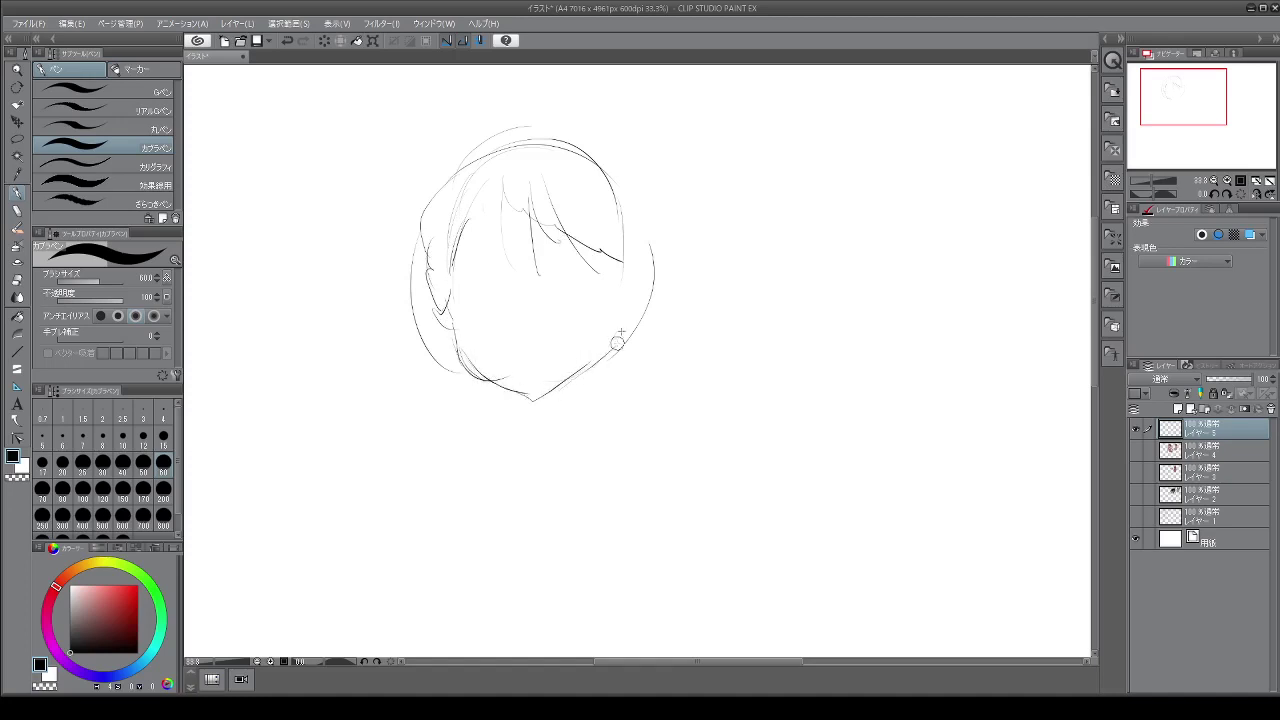
# Draw long tapered locks of hair hanging down on both sides of the face
pyautogui.moveTo(612, 276); pyautogui.dragTo(605, 422)
pyautogui.moveTo(453, 360)
pyautogui.mouseDown()
pyautogui.moveTo(474, 409)
pyautogui.moveTo(469, 452)
pyautogui.mouseUp()
pyautogui.moveTo(611, 266); pyautogui.dragTo(618, 322)
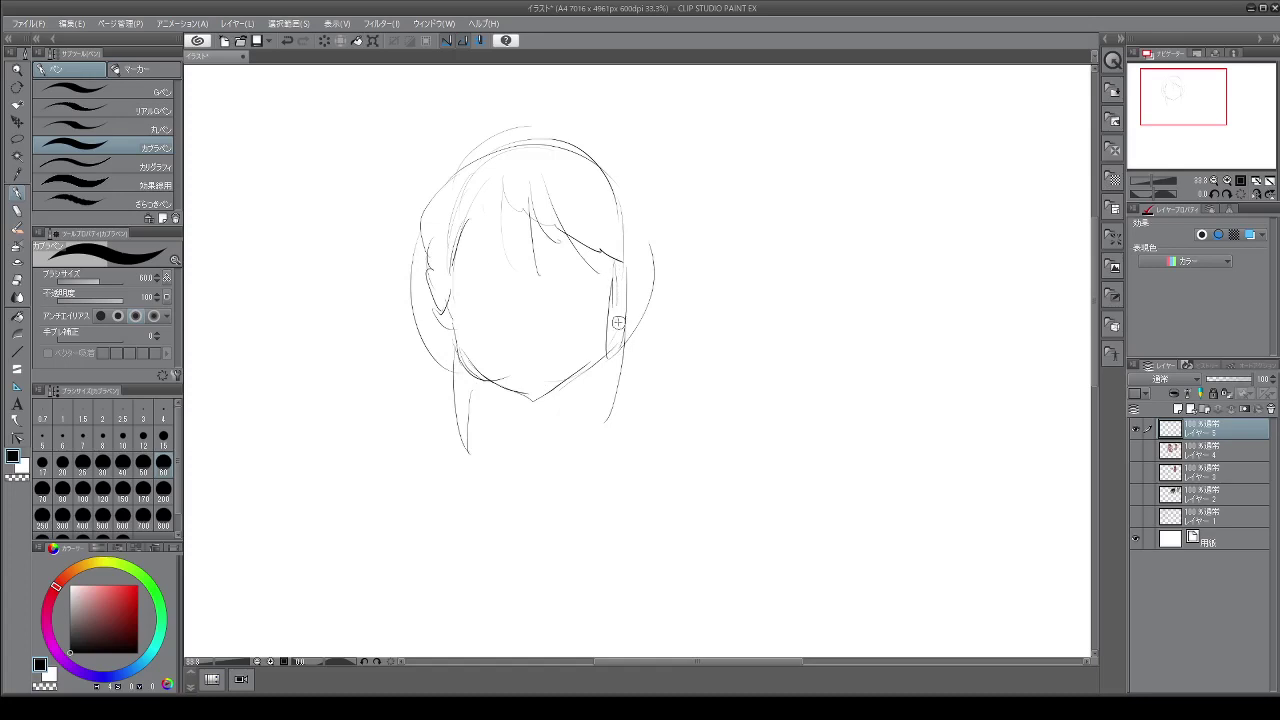
pyautogui.moveTo(609, 266); pyautogui.dragTo(611, 390)
pyautogui.moveTo(450, 322); pyautogui.dragTo(456, 432)
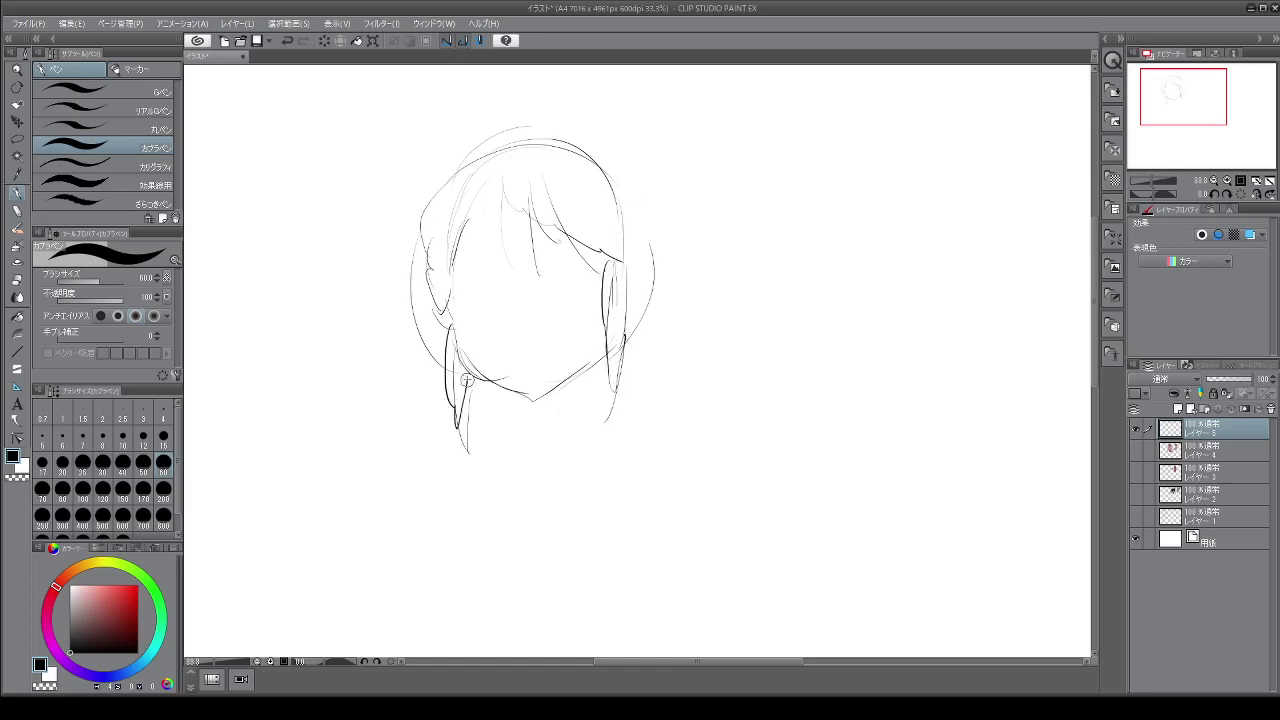
# Draw pointed elf ears on both sides of the head and the fuller outer contour of the hair around them
pyautogui.moveTo(637, 260)
pyautogui.mouseDown()
pyautogui.moveTo(707, 236)
pyautogui.moveTo(666, 283)
pyautogui.moveTo(642, 262)
pyautogui.moveTo(681, 238)
pyautogui.moveTo(630, 284)
pyautogui.mouseUp()
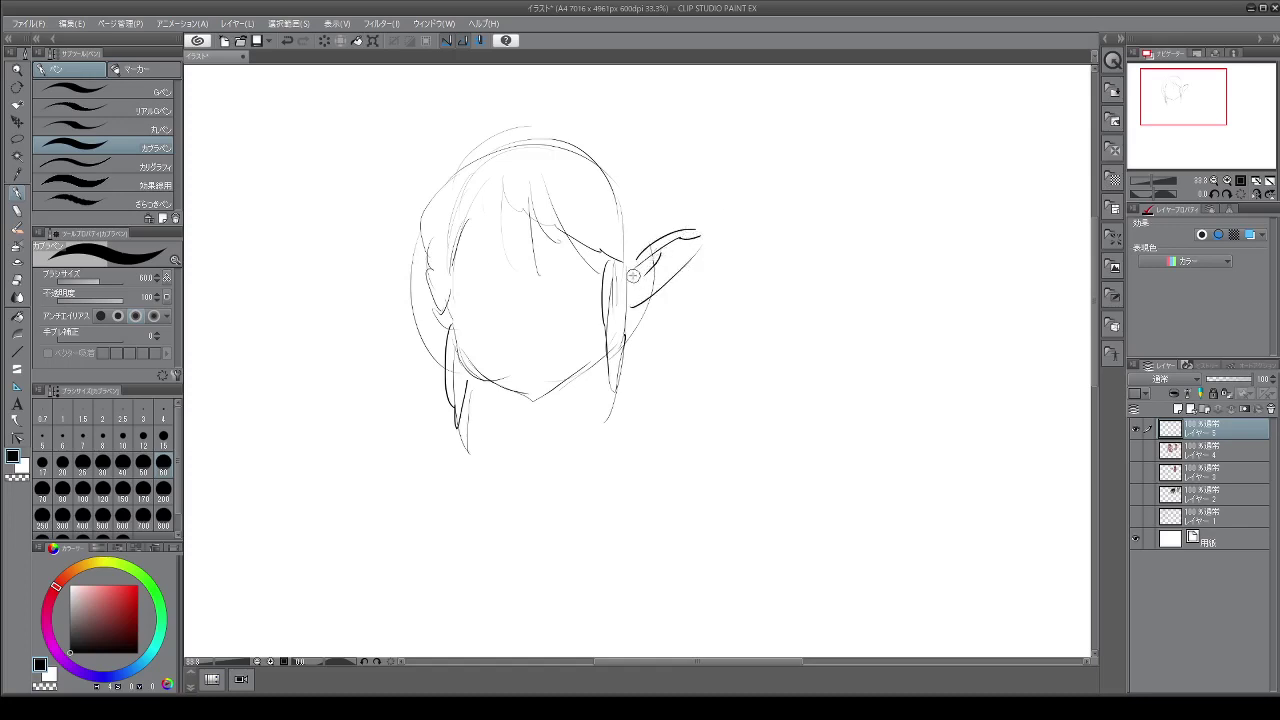
pyautogui.moveTo(434, 298)
pyautogui.mouseDown()
pyautogui.moveTo(396, 304)
pyautogui.moveTo(440, 337)
pyautogui.mouseUp()
pyautogui.moveTo(528, 111)
pyautogui.mouseDown()
pyautogui.moveTo(608, 131)
pyautogui.moveTo(668, 212)
pyautogui.mouseUp()
pyautogui.moveTo(670, 272); pyautogui.dragTo(676, 322)
pyautogui.moveTo(684, 262); pyautogui.dragTo(655, 358)
pyautogui.moveTo(666, 312); pyautogui.dragTo(626, 395)
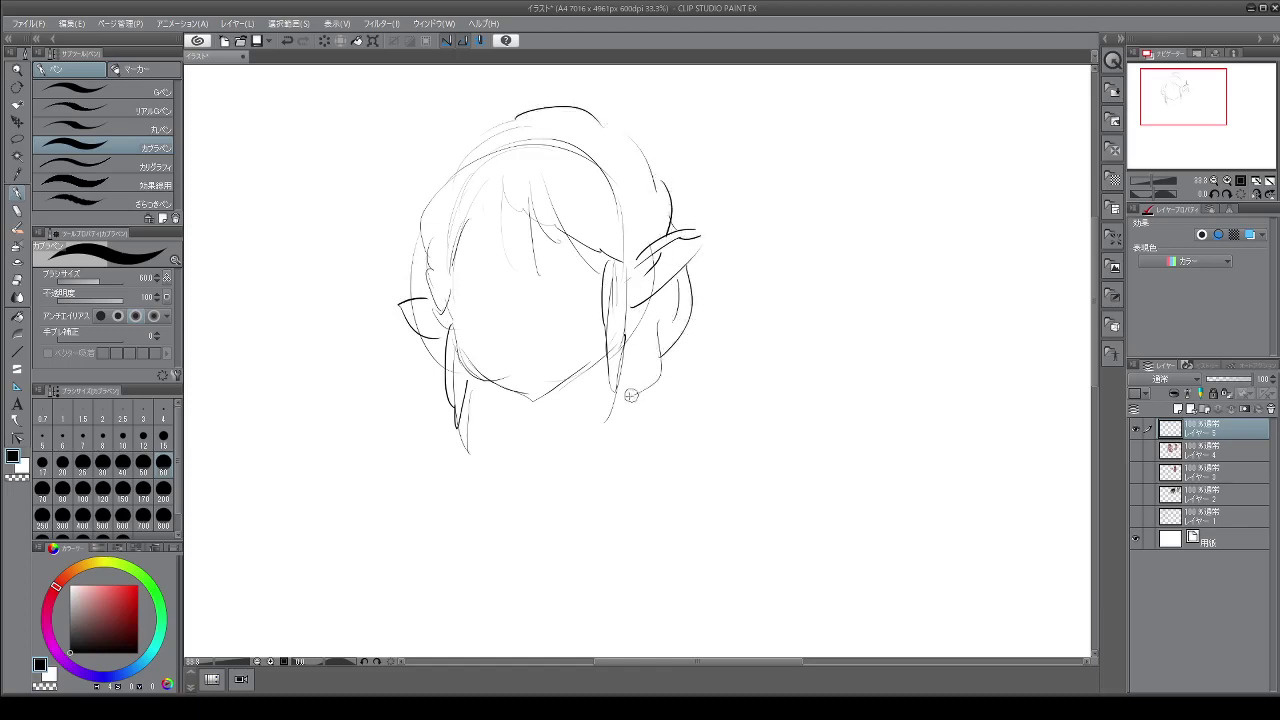
# Define the bangs with curved wavy strands and add darker contour strokes to the hair across the crown
pyautogui.moveTo(466, 208); pyautogui.dragTo(487, 214)
pyautogui.moveTo(470, 227); pyautogui.dragTo(499, 213)
pyautogui.moveTo(500, 155)
pyautogui.mouseDown()
pyautogui.moveTo(524, 198)
pyautogui.moveTo(472, 212)
pyautogui.moveTo(434, 278)
pyautogui.moveTo(519, 199)
pyautogui.moveTo(584, 240)
pyautogui.mouseUp()
pyautogui.moveTo(578, 190)
pyautogui.mouseDown()
pyautogui.moveTo(614, 244)
pyautogui.moveTo(612, 272)
pyautogui.mouseUp()
pyautogui.moveTo(560, 160)
pyautogui.mouseDown()
pyautogui.moveTo(553, 180)
pyautogui.moveTo(490, 140)
pyautogui.moveTo(448, 200)
pyautogui.moveTo(428, 268)
pyautogui.mouseUp()
pyautogui.moveTo(456, 180); pyautogui.dragTo(486, 140)
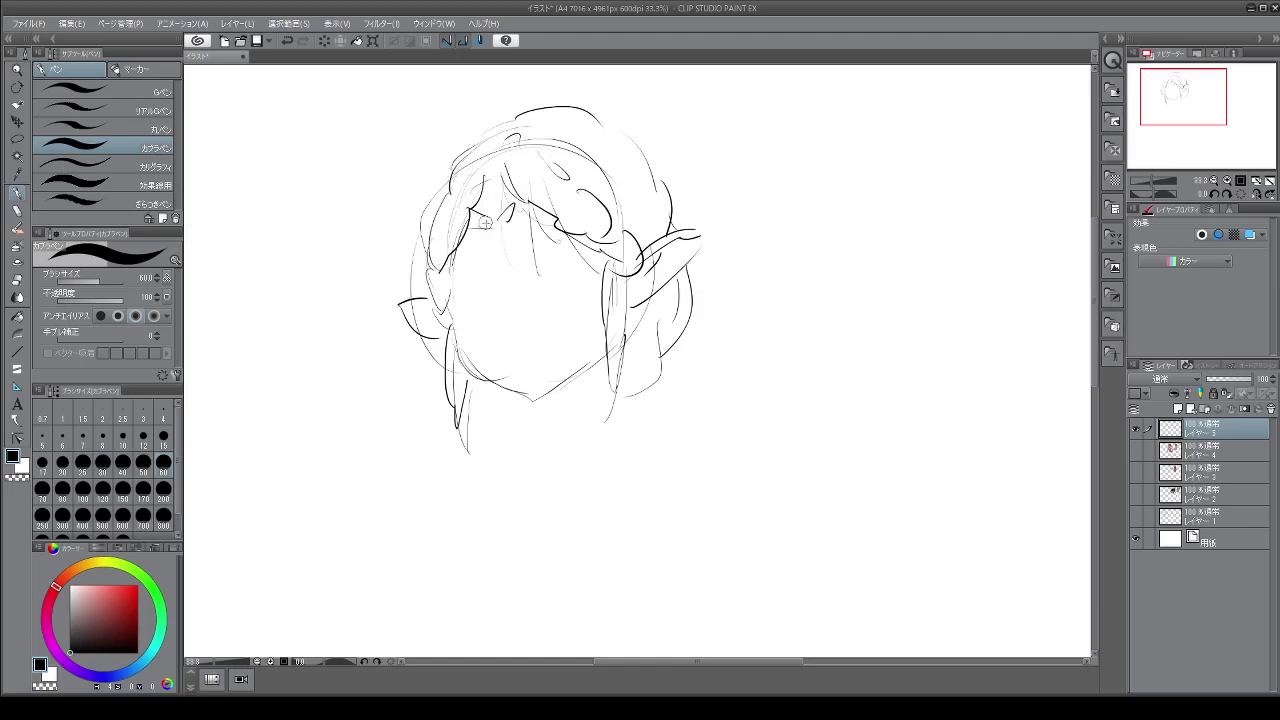
# Sketch both eyes, the nose and the mouth, and firm up the line of the jaw
pyautogui.moveTo(499, 267)
pyautogui.mouseDown()
pyautogui.moveTo(502, 290)
pyautogui.moveTo(492, 262)
pyautogui.moveTo(535, 242)
pyautogui.mouseUp()
pyautogui.moveTo(464, 266)
pyautogui.mouseDown()
pyautogui.moveTo(492, 258)
pyautogui.moveTo(500, 276)
pyautogui.moveTo(472, 288)
pyautogui.moveTo(462, 278)
pyautogui.moveTo(476, 298)
pyautogui.moveTo(553, 241)
pyautogui.moveTo(540, 252)
pyautogui.moveTo(556, 252)
pyautogui.mouseUp()
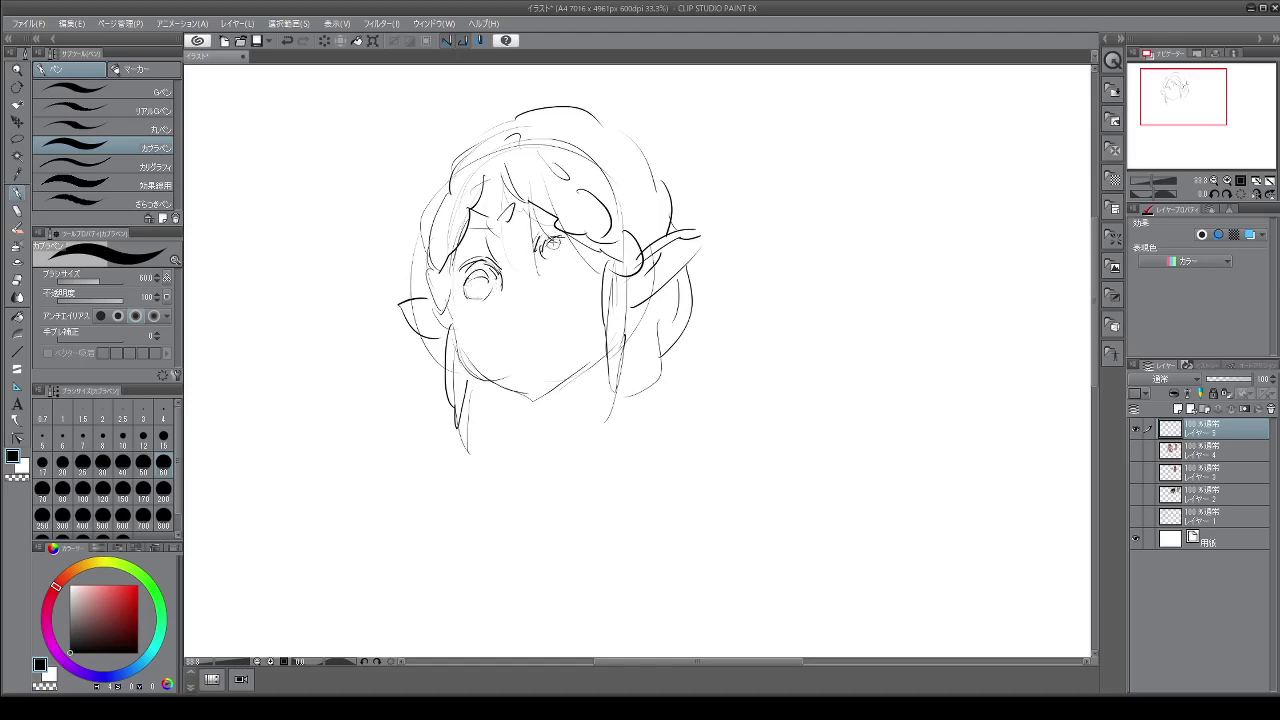
pyautogui.moveTo(512, 328); pyautogui.dragTo(515, 333)
pyautogui.moveTo(502, 278)
pyautogui.mouseDown()
pyautogui.moveTo(492, 302)
pyautogui.moveTo(510, 345)
pyautogui.moveTo(537, 345)
pyautogui.moveTo(498, 382)
pyautogui.moveTo(533, 397)
pyautogui.moveTo(604, 352)
pyautogui.mouseUp()
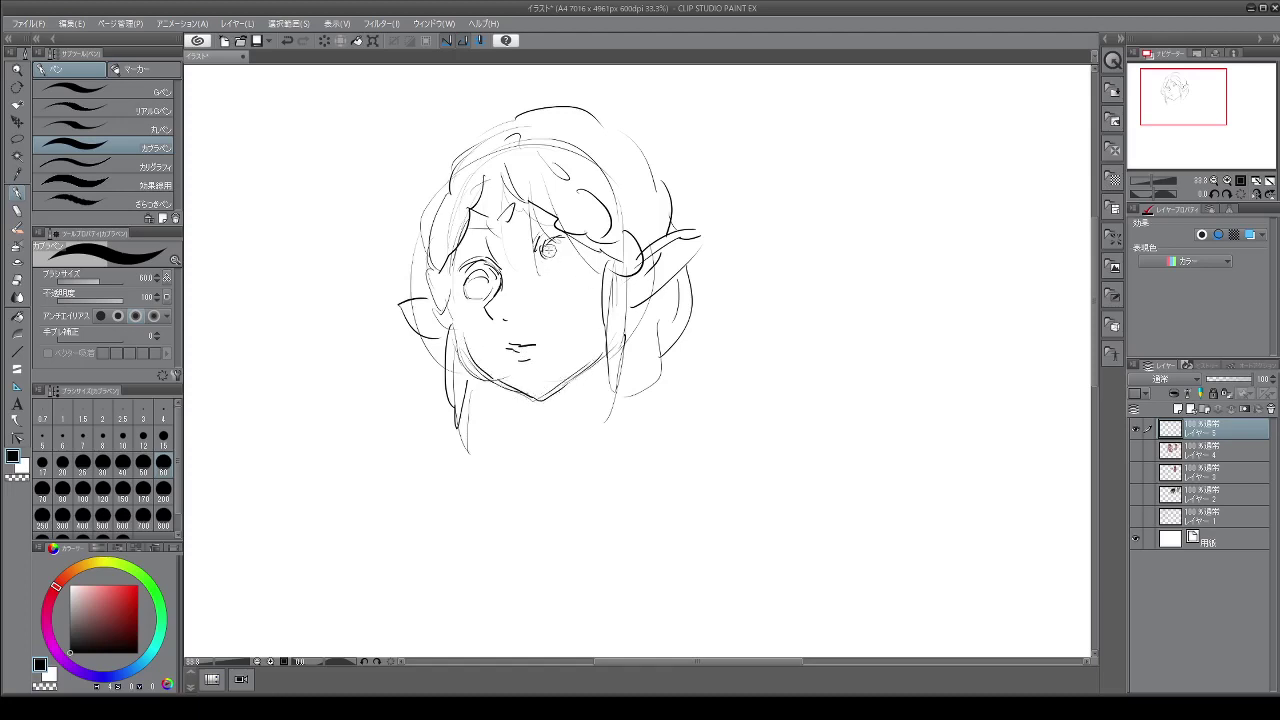
# Refine both eyes with upper lash lines, iris outlines and pupils
pyautogui.moveTo(548, 250)
pyautogui.mouseDown()
pyautogui.moveTo(540, 262)
pyautogui.moveTo(573, 241)
pyautogui.mouseUp()
pyautogui.moveTo(548, 244)
pyautogui.mouseDown()
pyautogui.moveTo(580, 248)
pyautogui.moveTo(570, 262)
pyautogui.mouseUp()
pyautogui.moveTo(484, 272); pyautogui.dragTo(496, 286)
pyautogui.moveTo(488, 274); pyautogui.dragTo(494, 298)
# Add hair strands behind the bangs, hatch the neck shadow under the chin, and detail the lower lashes and ear
pyautogui.moveTo(614, 150); pyautogui.dragTo(642, 214)
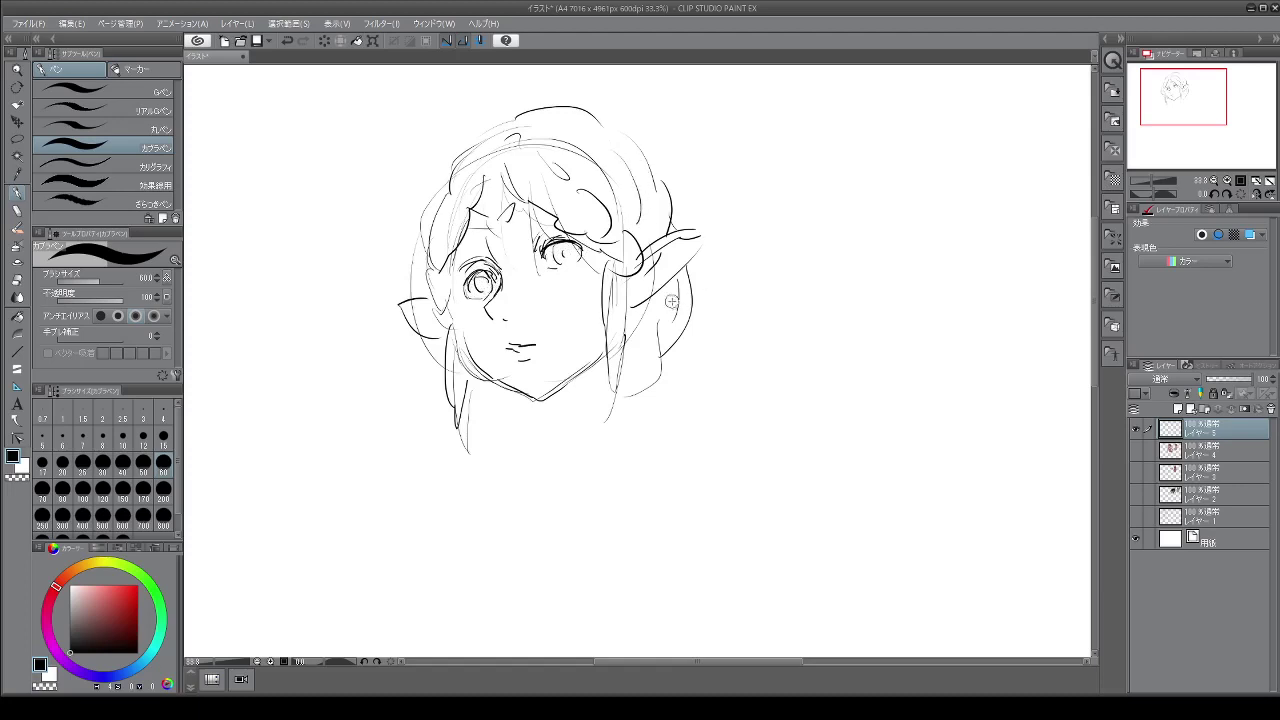
pyautogui.moveTo(672, 303); pyautogui.dragTo(668, 334)
pyautogui.moveTo(542, 402)
pyautogui.mouseDown()
pyautogui.moveTo(541, 435)
pyautogui.moveTo(556, 436)
pyautogui.moveTo(562, 386)
pyautogui.moveTo(590, 372)
pyautogui.mouseUp()
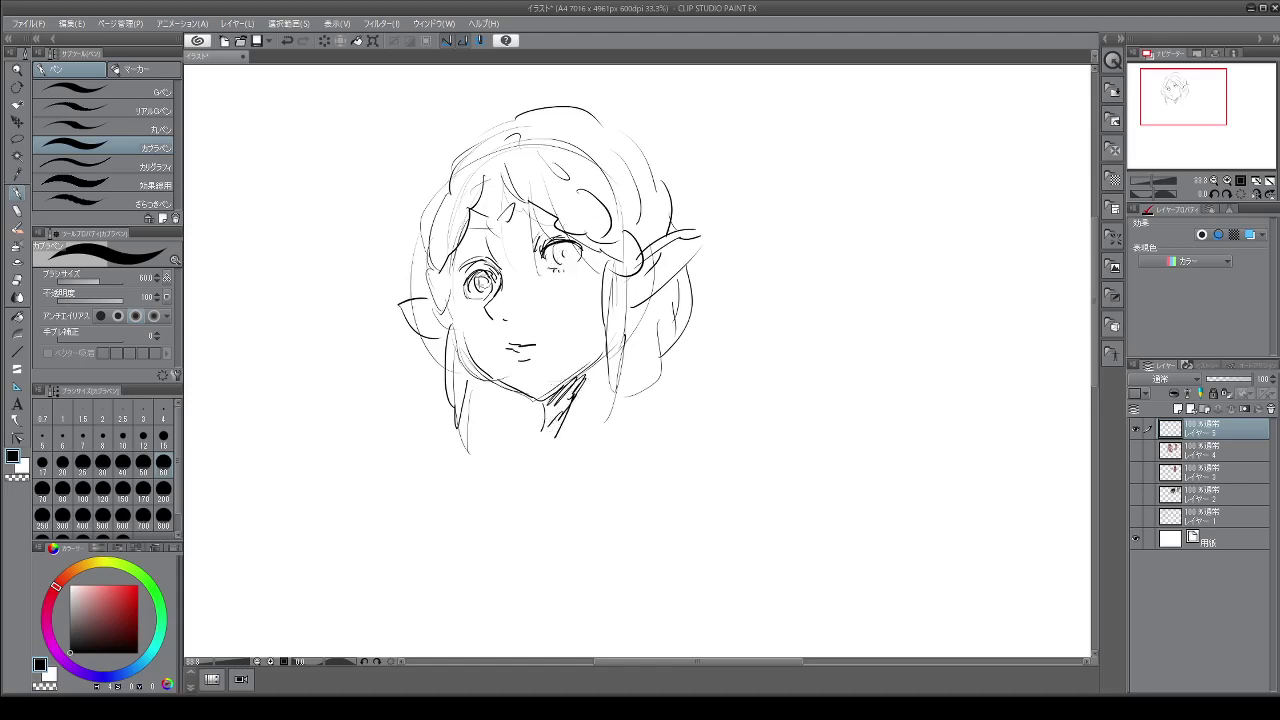
pyautogui.moveTo(476, 292); pyautogui.dragTo(477, 302)
pyautogui.moveTo(660, 270)
pyautogui.mouseDown()
pyautogui.moveTo(700, 228)
pyautogui.moveTo(666, 272)
pyautogui.mouseUp()
# Draw a looping braid-like lock below the chin ending in a pointed tip, and strengthen the outer hair contour behind the ear
pyautogui.moveTo(634, 340)
pyautogui.mouseDown()
pyautogui.moveTo(610, 467)
pyautogui.moveTo(612, 434)
pyautogui.mouseUp()
pyautogui.moveTo(534, 466); pyautogui.dragTo(509, 502)
pyautogui.moveTo(550, 406)
pyautogui.mouseDown()
pyautogui.moveTo(530, 424)
pyautogui.moveTo(534, 470)
pyautogui.moveTo(570, 410)
pyautogui.moveTo(632, 408)
pyautogui.mouseUp()
pyautogui.moveTo(632, 408); pyautogui.dragTo(522, 490)
pyautogui.moveTo(516, 456)
pyautogui.mouseDown()
pyautogui.moveTo(500, 468)
pyautogui.moveTo(509, 503)
pyautogui.mouseUp()
pyautogui.moveTo(472, 412); pyautogui.dragTo(512, 421)
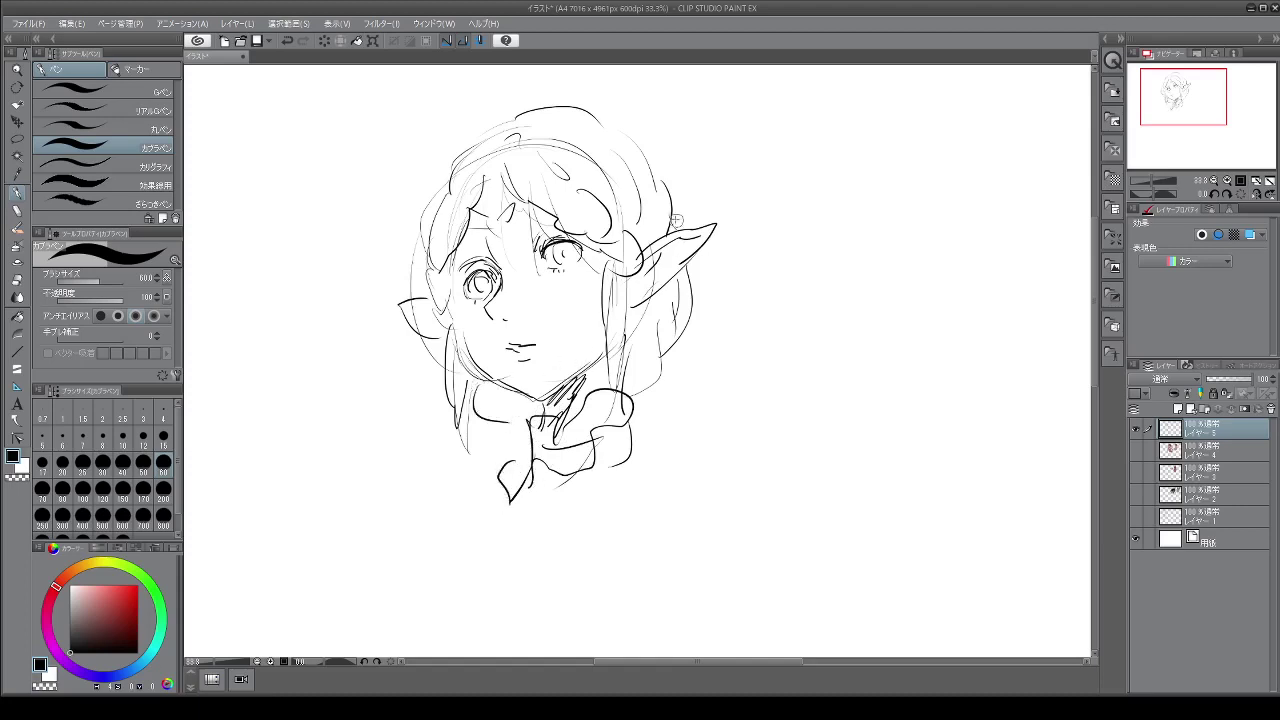
pyautogui.moveTo(684, 270)
pyautogui.mouseDown()
pyautogui.moveTo(682, 248)
pyautogui.moveTo(712, 285)
pyautogui.moveTo(668, 355)
pyautogui.moveTo(622, 386)
pyautogui.mouseUp()
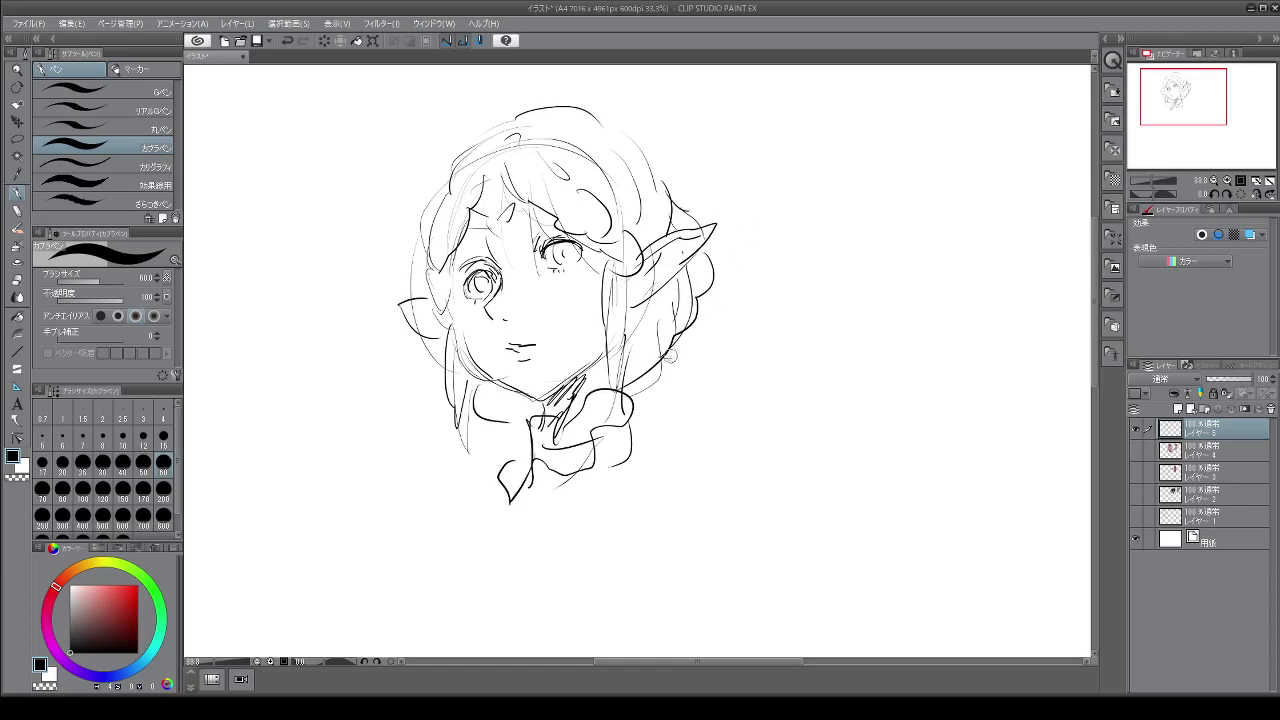
# Close the lock below the chin, hatch beneath it, and sketch the braid along the forehead with strands over the crown
pyautogui.moveTo(630, 450); pyautogui.dragTo(588, 474)
pyautogui.moveTo(536, 516)
pyautogui.mouseDown()
pyautogui.moveTo(600, 502)
pyautogui.moveTo(566, 518)
pyautogui.mouseUp()
pyautogui.moveTo(432, 262)
pyautogui.mouseDown()
pyautogui.moveTo(424, 288)
pyautogui.moveTo(450, 316)
pyautogui.moveTo(437, 217)
pyautogui.moveTo(458, 194)
pyautogui.moveTo(448, 246)
pyautogui.moveTo(446, 168)
pyautogui.moveTo(520, 116)
pyautogui.mouseUp()
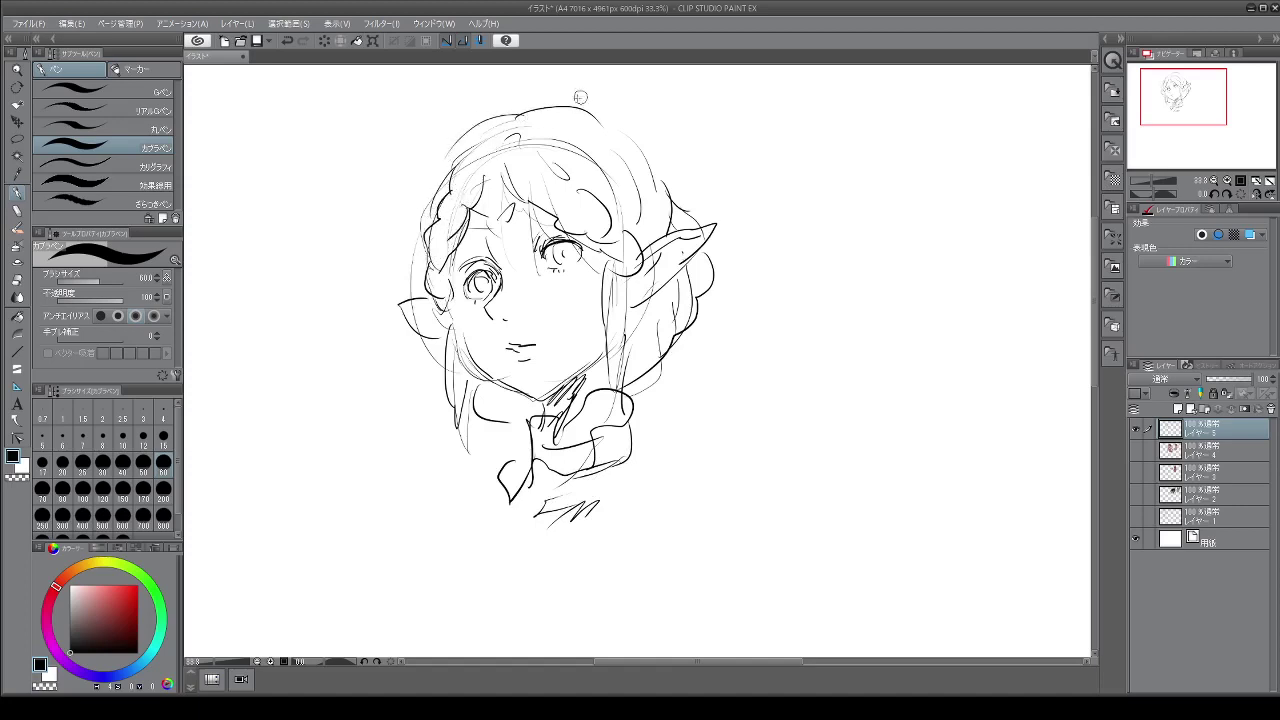
pyautogui.moveTo(459, 149); pyautogui.dragTo(440, 205)
pyautogui.moveTo(448, 178)
pyautogui.mouseDown()
pyautogui.moveTo(520, 118)
pyautogui.moveTo(630, 128)
pyautogui.moveTo(562, 178)
pyautogui.moveTo(516, 162)
pyautogui.moveTo(551, 183)
pyautogui.mouseUp()
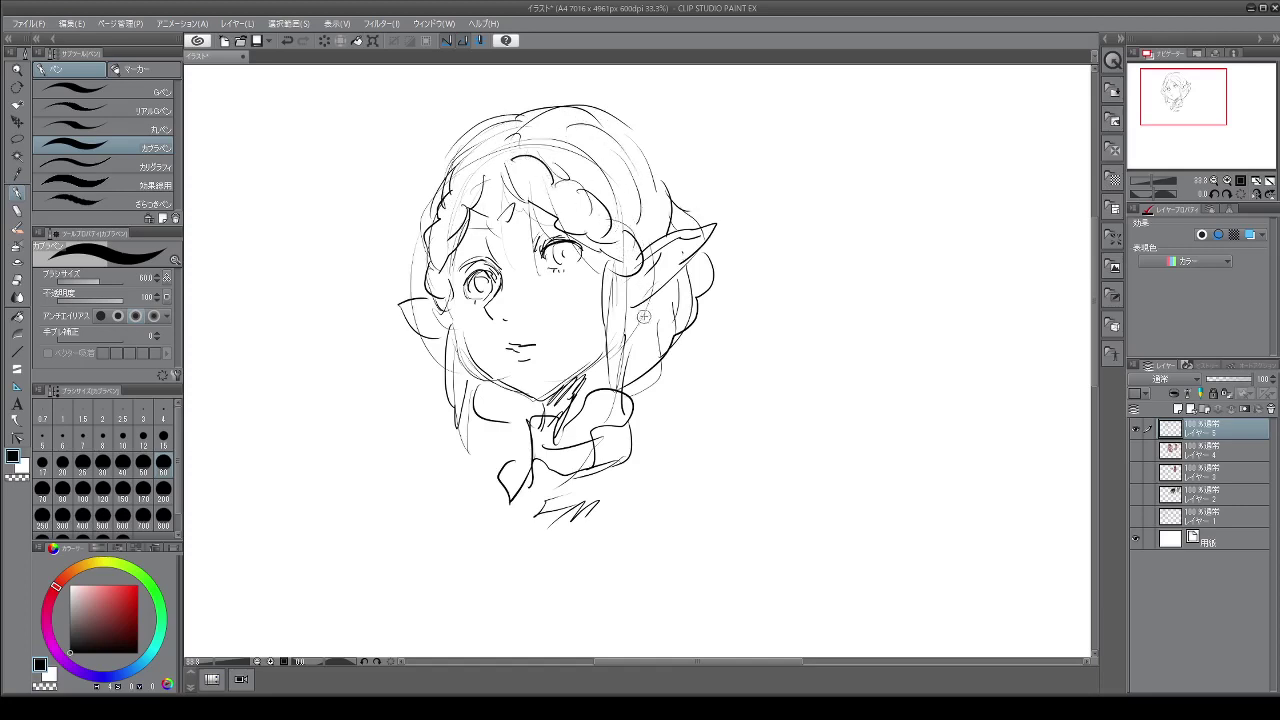
# Draw the hanging side lock in front of the pointed ear, a band on the braid under the chin, and rough lines at its end
pyautogui.moveTo(628, 246); pyautogui.dragTo(613, 320)
pyautogui.moveTo(614, 268); pyautogui.dragTo(606, 362)
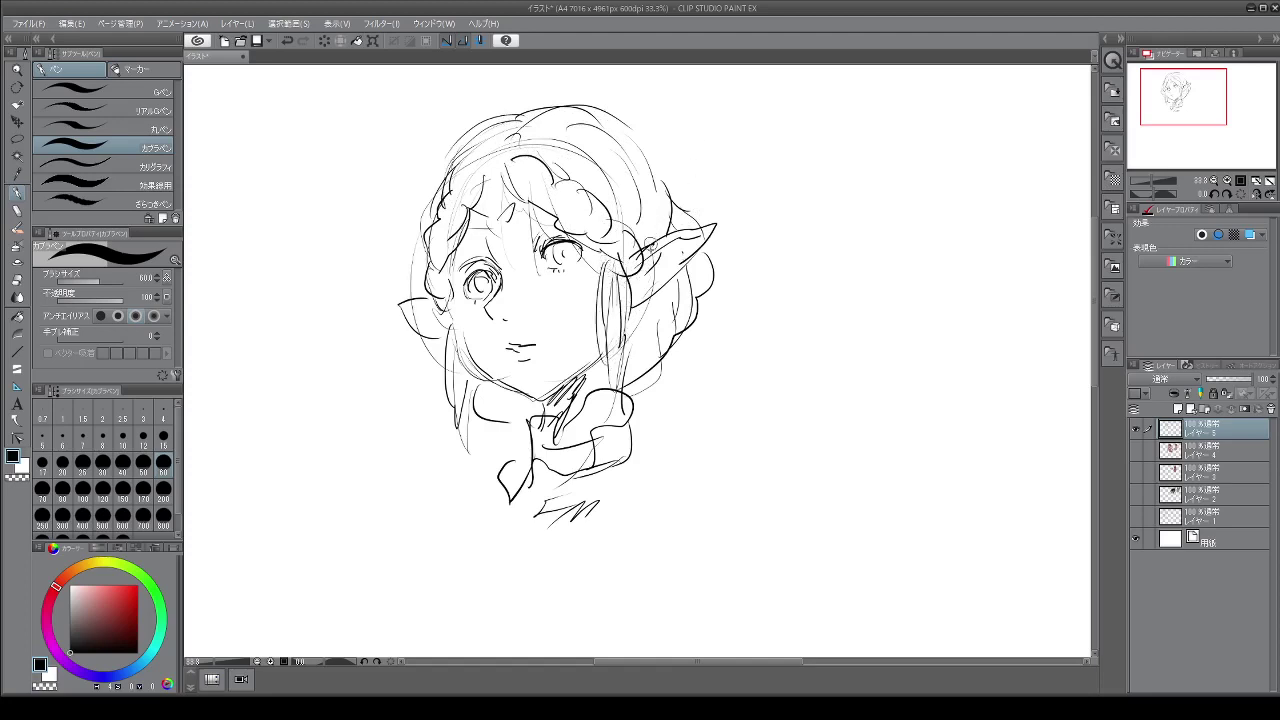
pyautogui.moveTo(632, 412)
pyautogui.mouseDown()
pyautogui.moveTo(612, 442)
pyautogui.moveTo(628, 462)
pyautogui.moveTo(548, 512)
pyautogui.moveTo(500, 490)
pyautogui.moveTo(461, 544)
pyautogui.moveTo(540, 515)
pyautogui.mouseUp()
pyautogui.moveTo(458, 550); pyautogui.dragTo(580, 522)
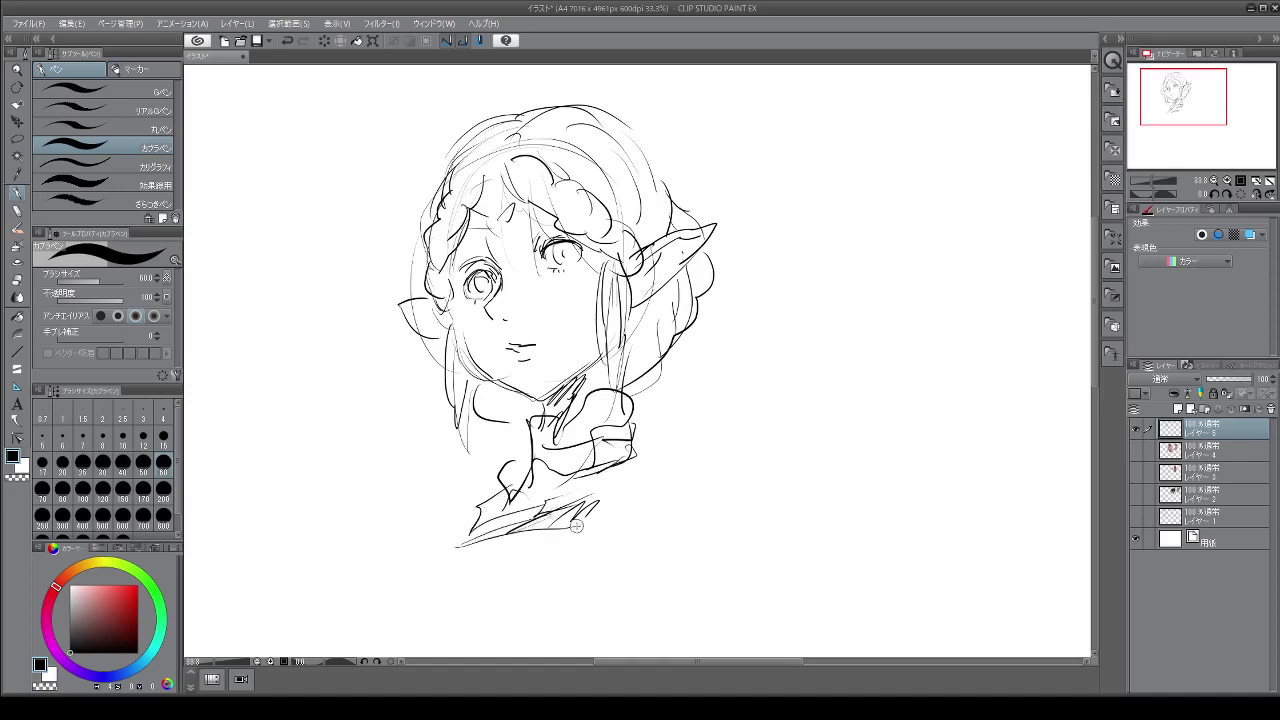
pyautogui.moveTo(470, 514)
pyautogui.mouseDown()
pyautogui.moveTo(417, 578)
pyautogui.moveTo(505, 538)
pyautogui.mouseUp()
# Hide the elf head layer and show the layer with the black and grey robot drawings
pyautogui.click(1135, 494)
pyautogui.click(1136, 428)
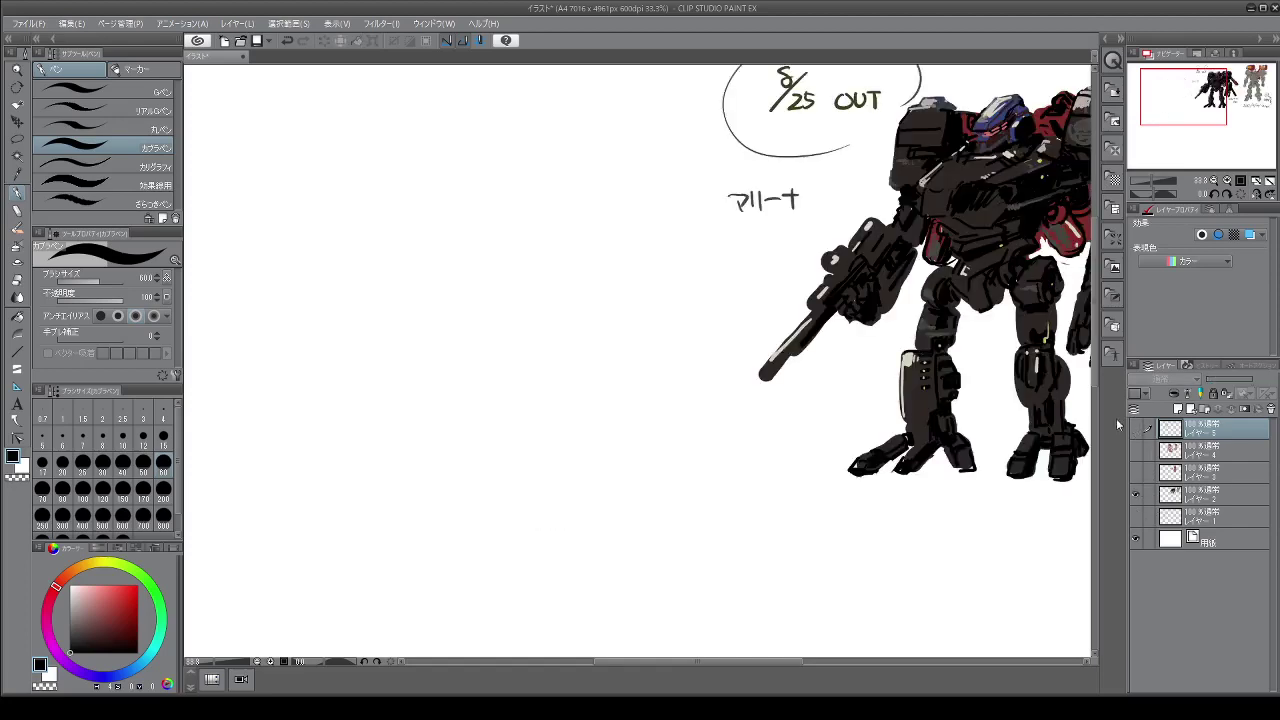
pyautogui.scroll(-5, 611, 366)
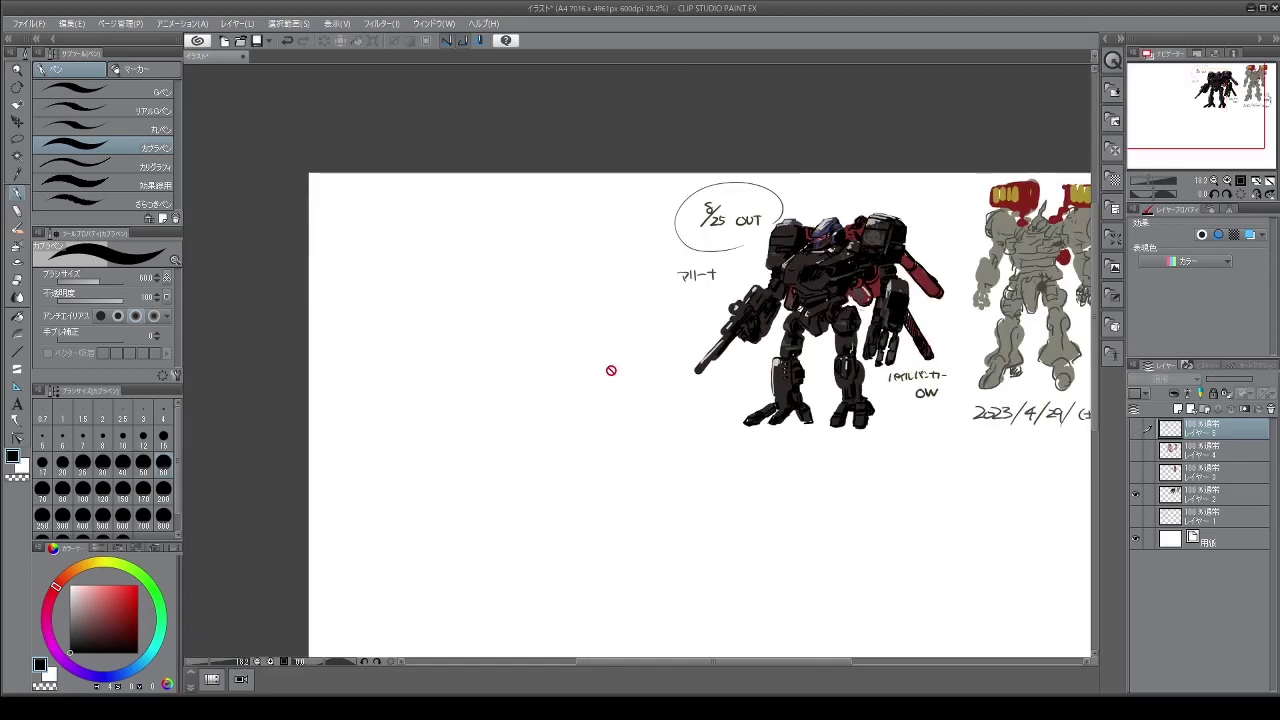
pyautogui.scroll(2, 862, 338)
pyautogui.scroll(1, 862, 338)
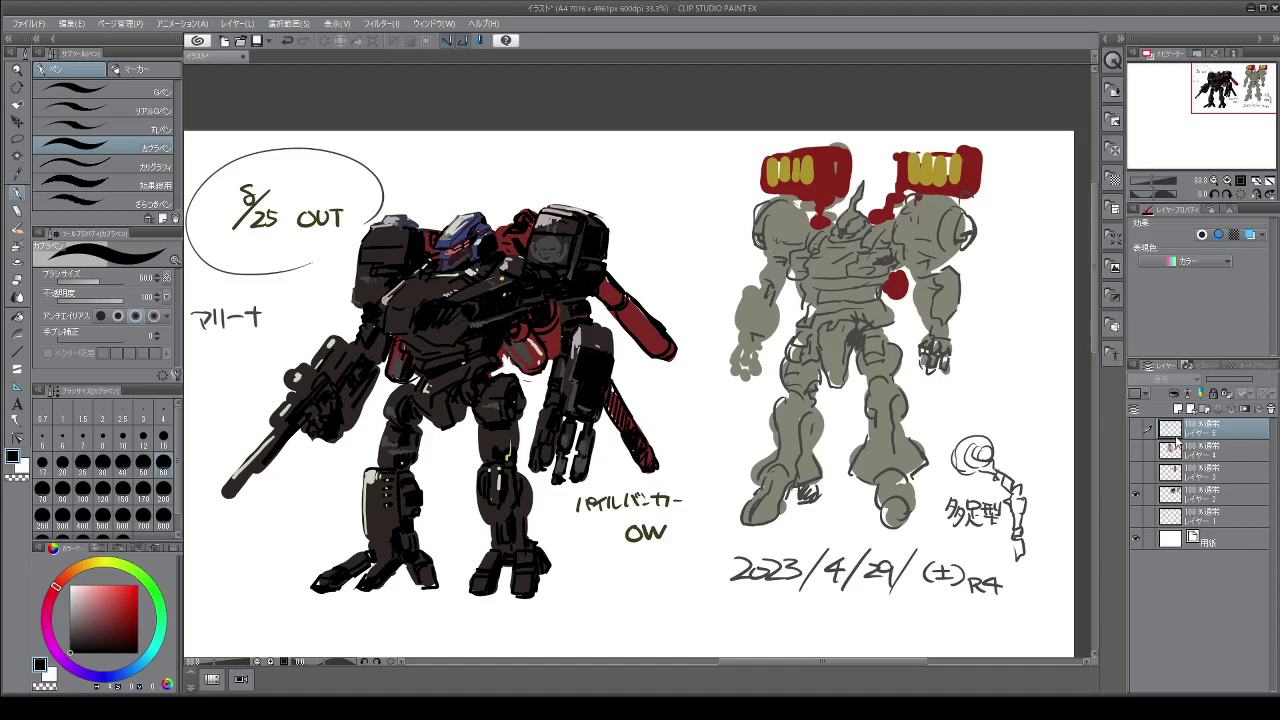
# View the painted figures on layer 4 over the robots, hide that layer again, and examine both robot drawings with their notes
pyautogui.click(1136, 451)
pyautogui.scroll(-2, 530, 406)
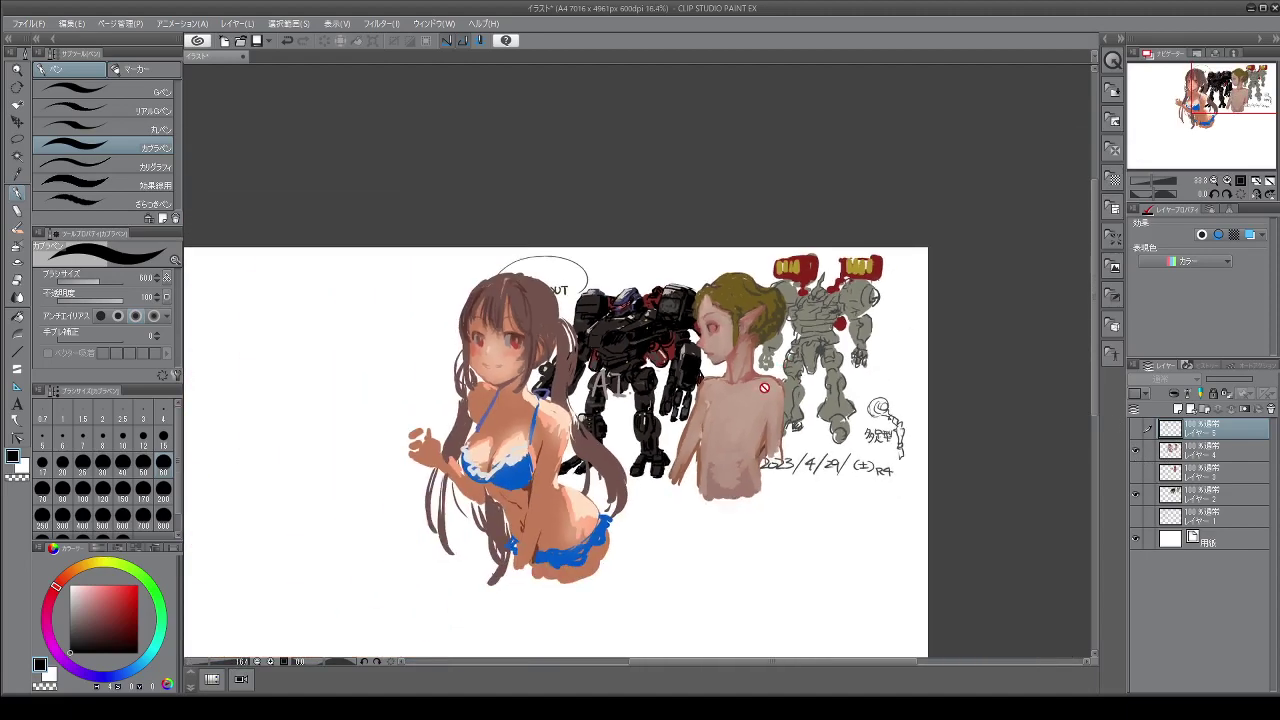
pyautogui.scroll(1, 530, 406)
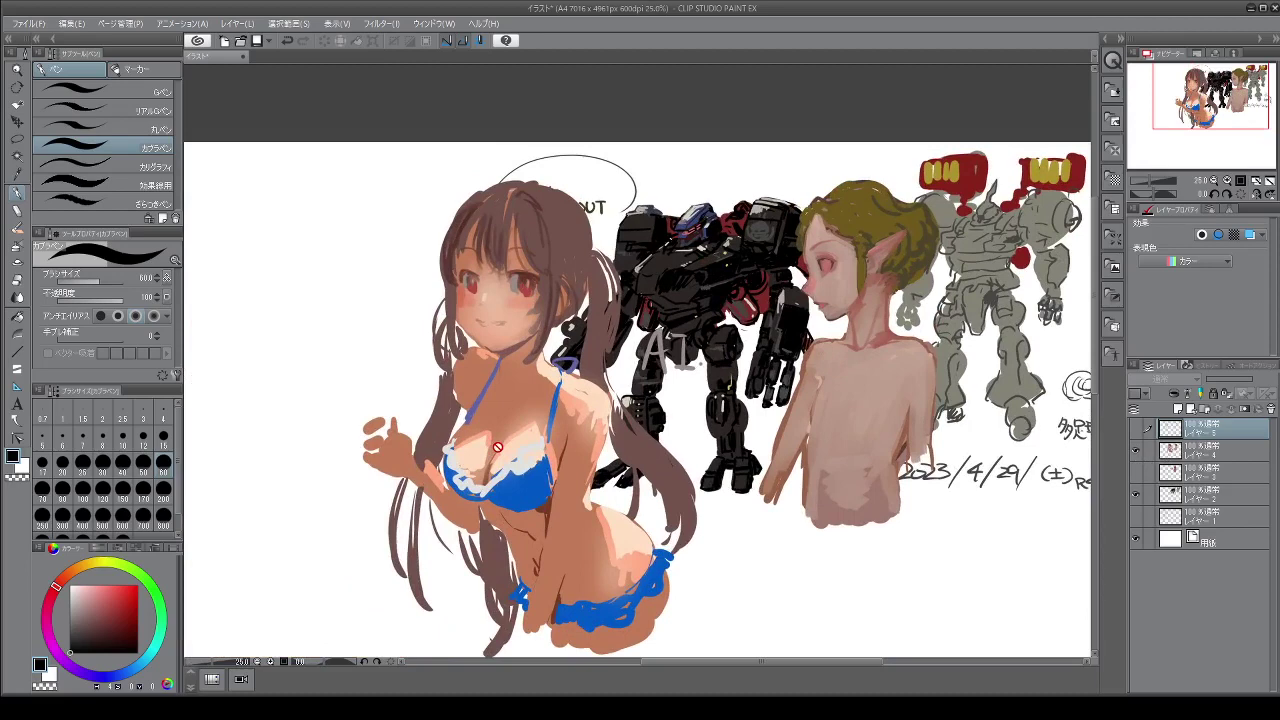
pyautogui.click(1136, 449)
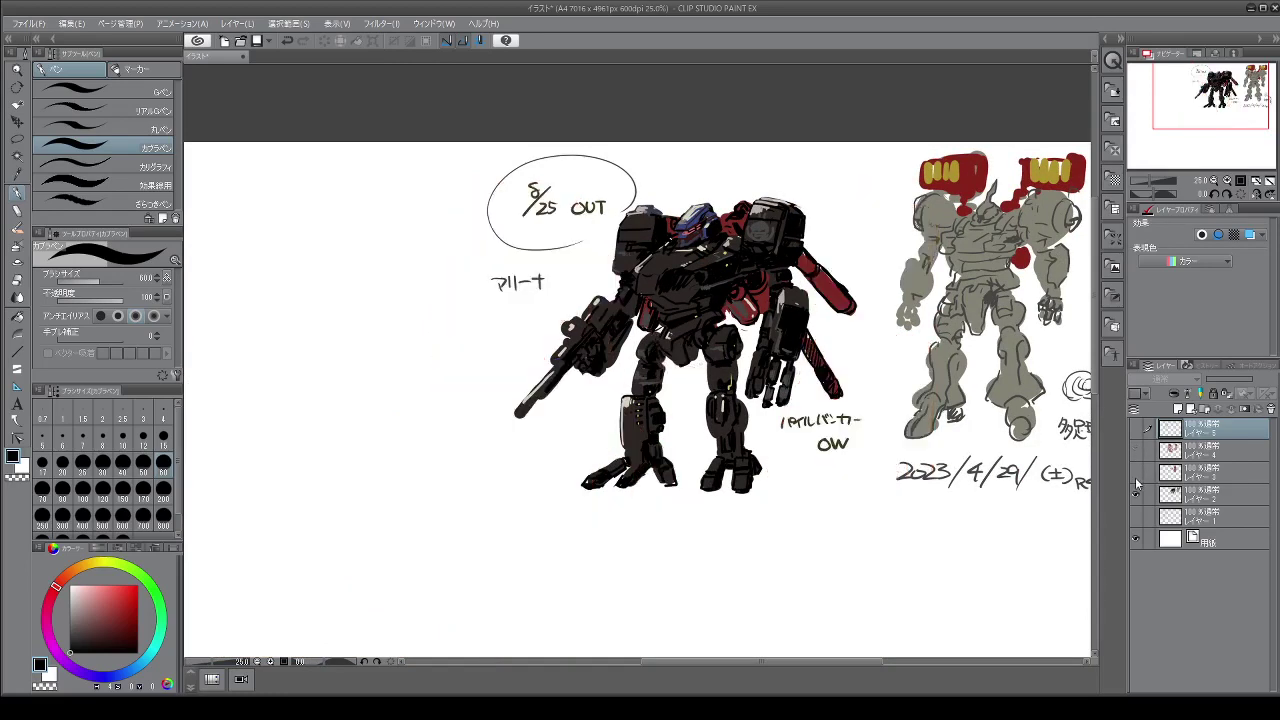
pyautogui.scroll(1, 955, 325)
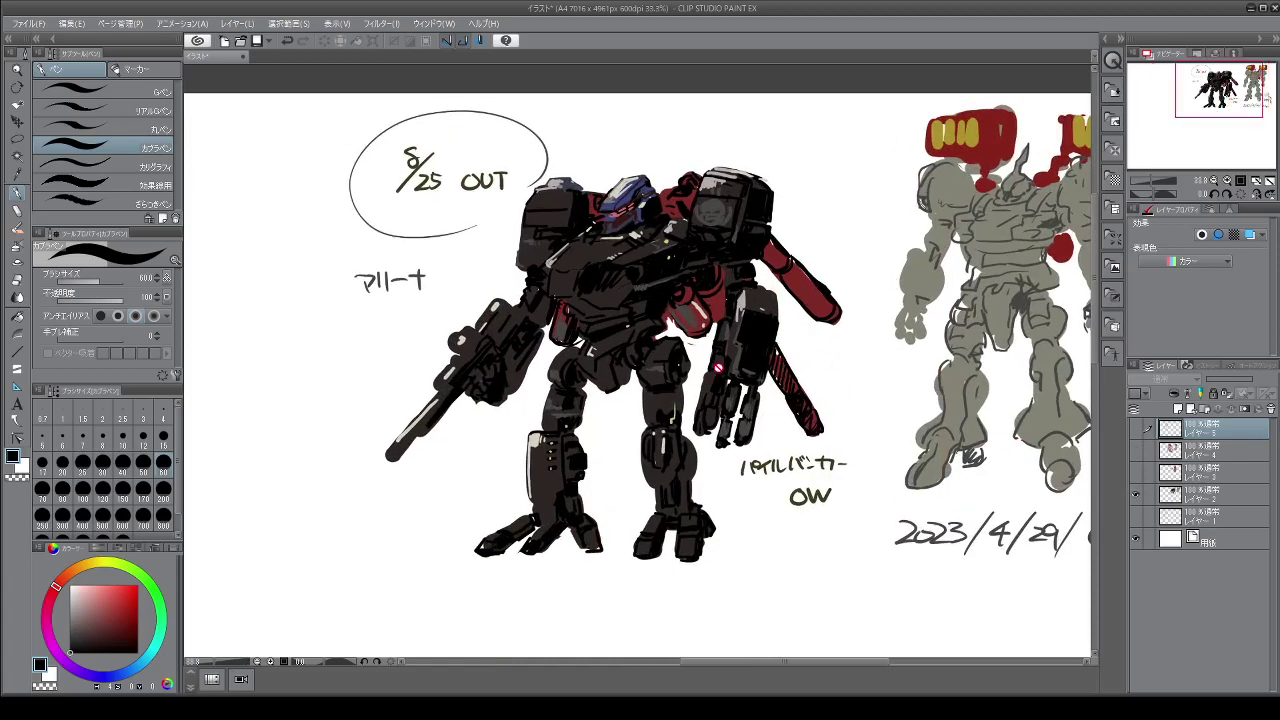
pyautogui.scroll(-1, 719, 370)
pyautogui.scroll(1, 1076, 367)
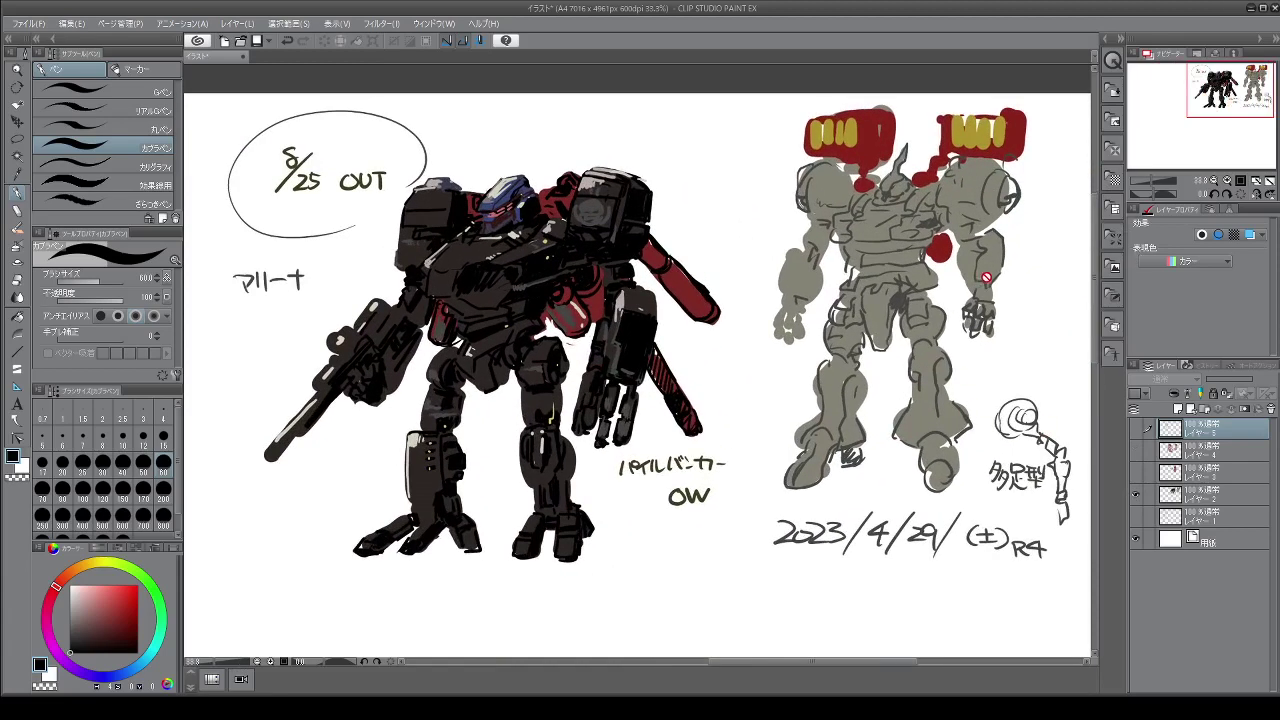
pyautogui.scroll(1, 1003, 410)
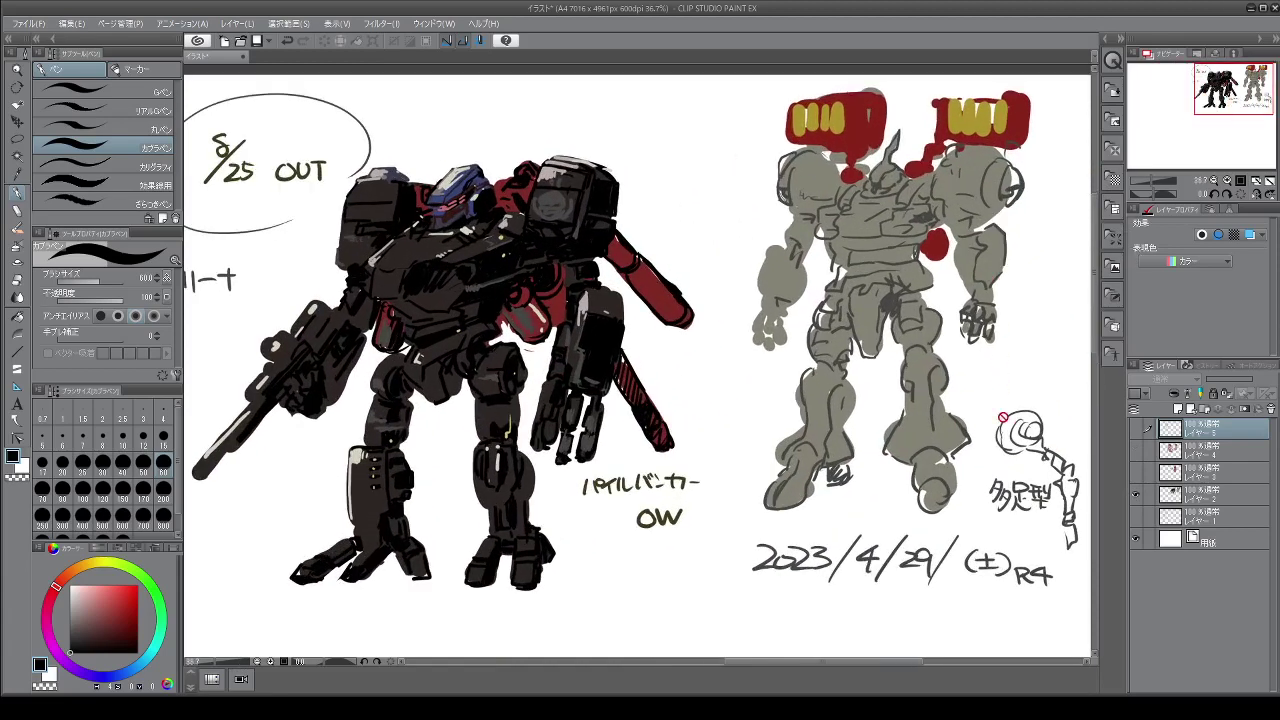